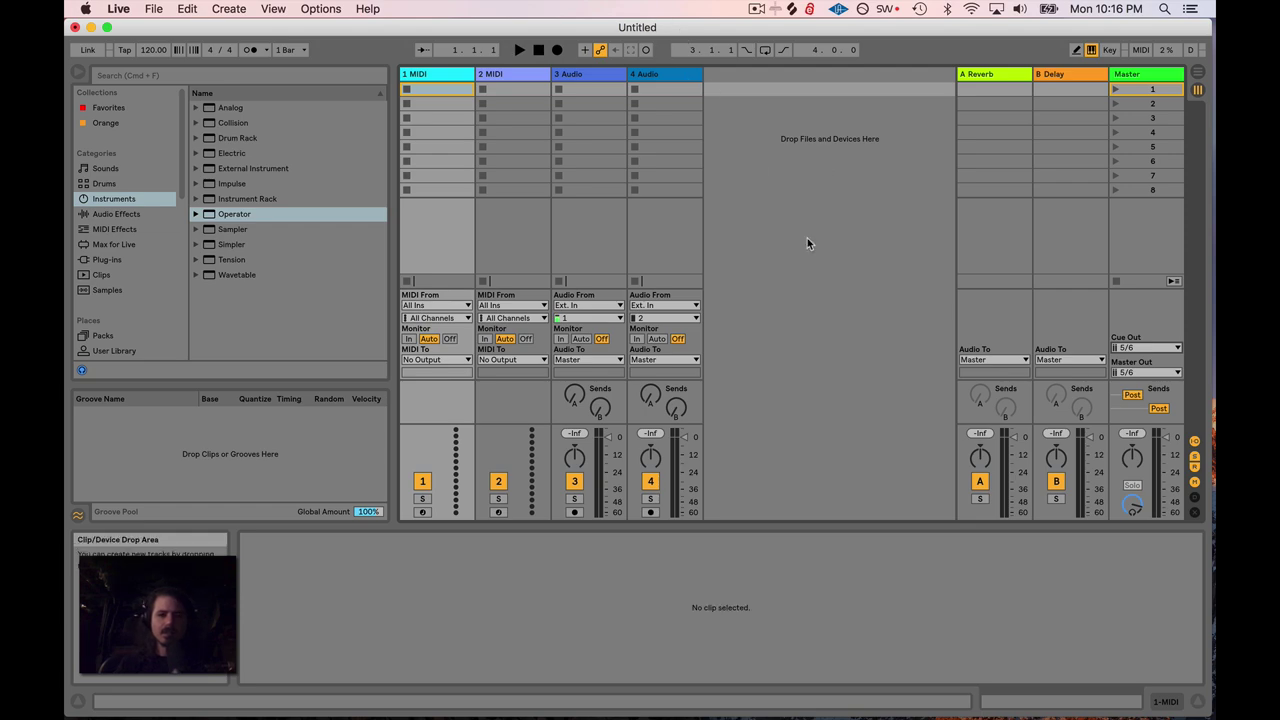
Load Identity Mitosis Extended.wav from the Gimme a Snare Project folder in Finder into the first clip slot of track 1
key("ctrl+Up")
key("ctrl+Up")
key("ctrl+Up")
key("ctrl+Up")
key("ctrl+Up")
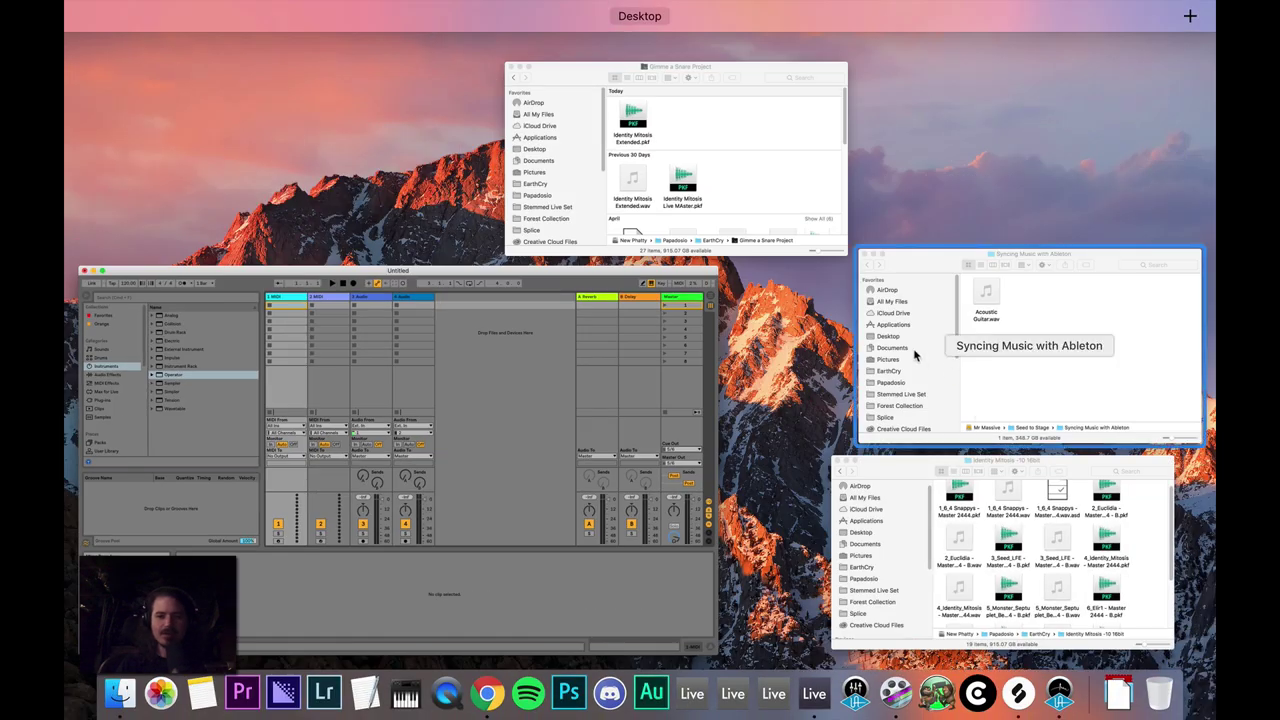
left_click(773, 188)
left_click_drag(548, 127, 820, 135)
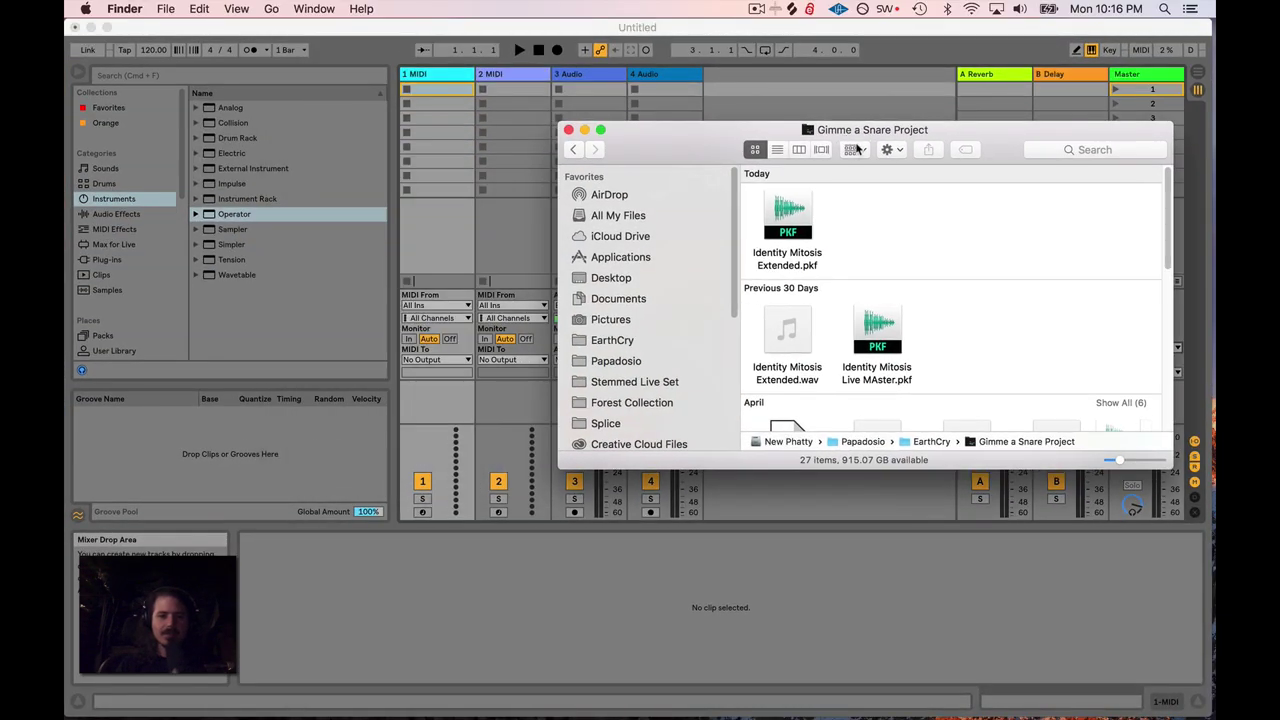
left_click_drag(787, 332, 435, 90)
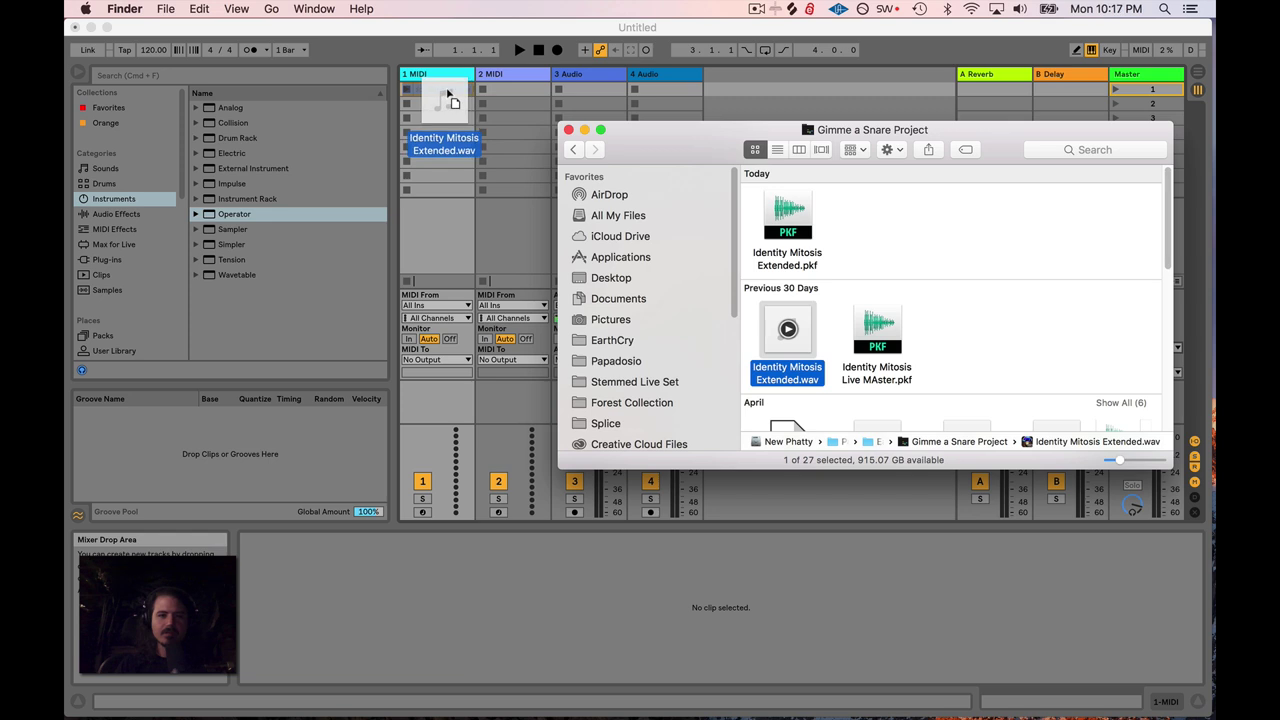
left_click(435, 90)
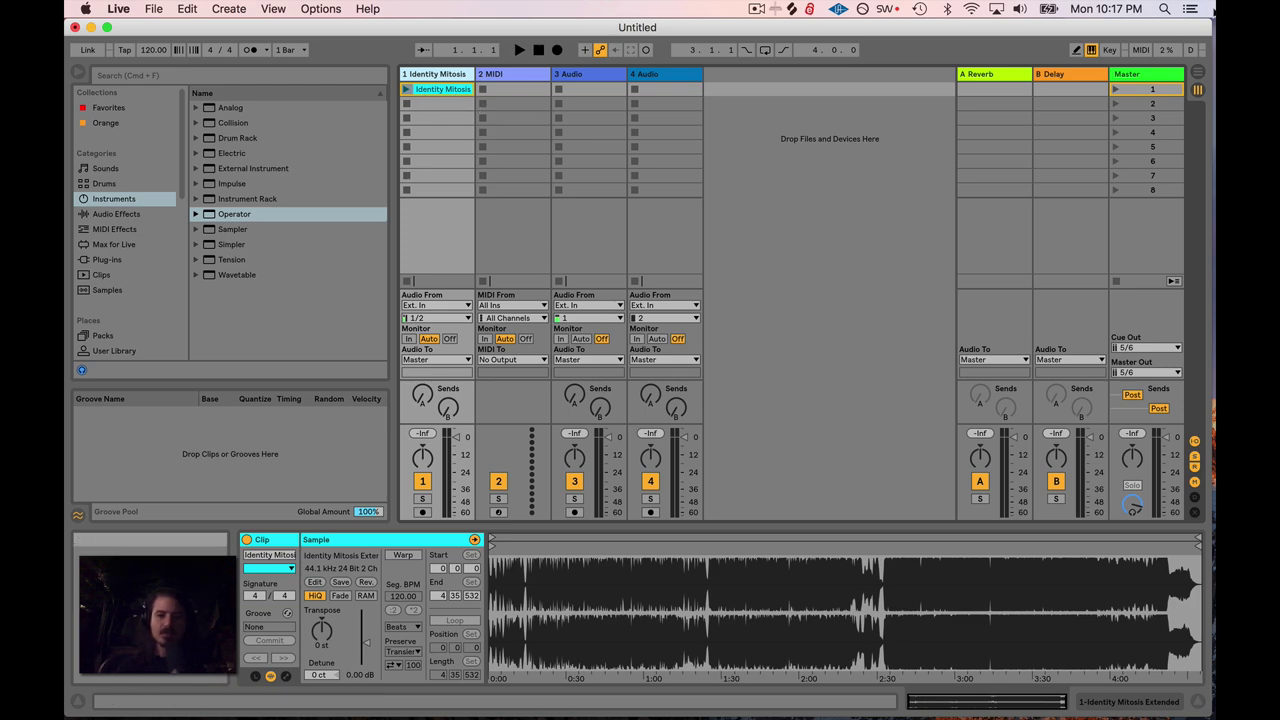
Look at the Arrangement View and return to the Session View
key("Tab")
key("Tab")
key("Tab")
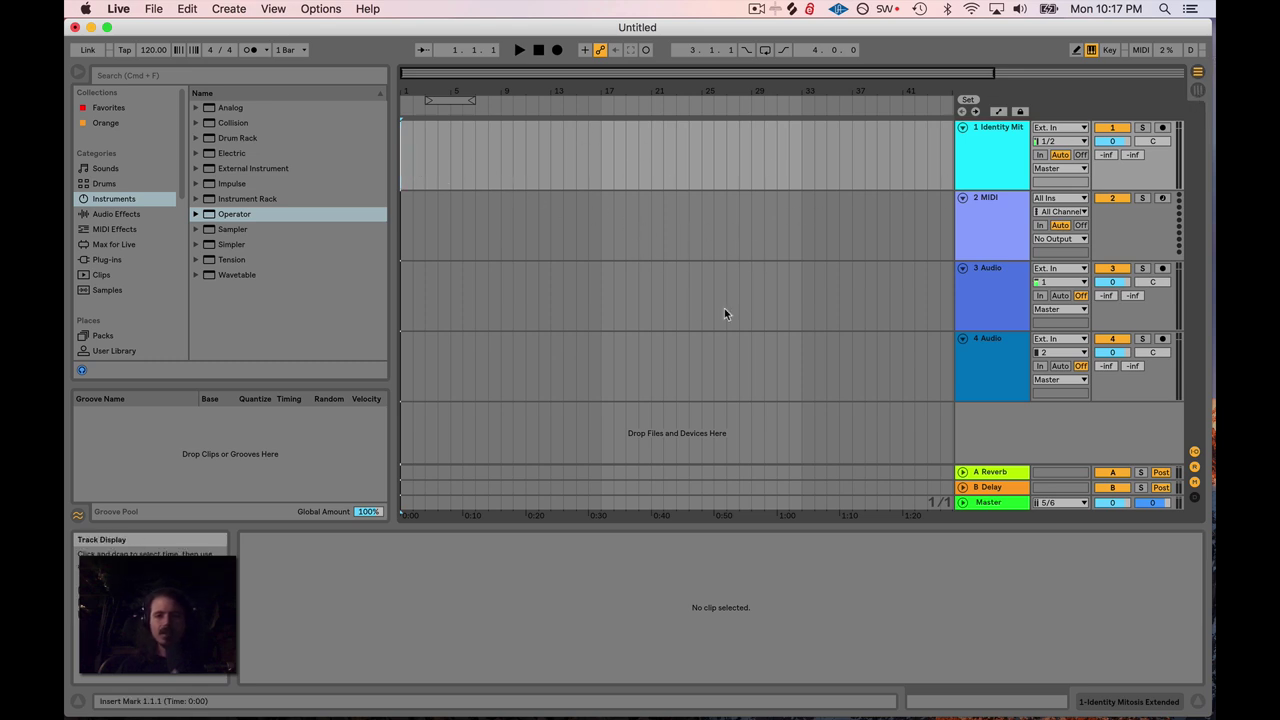
key("Tab")
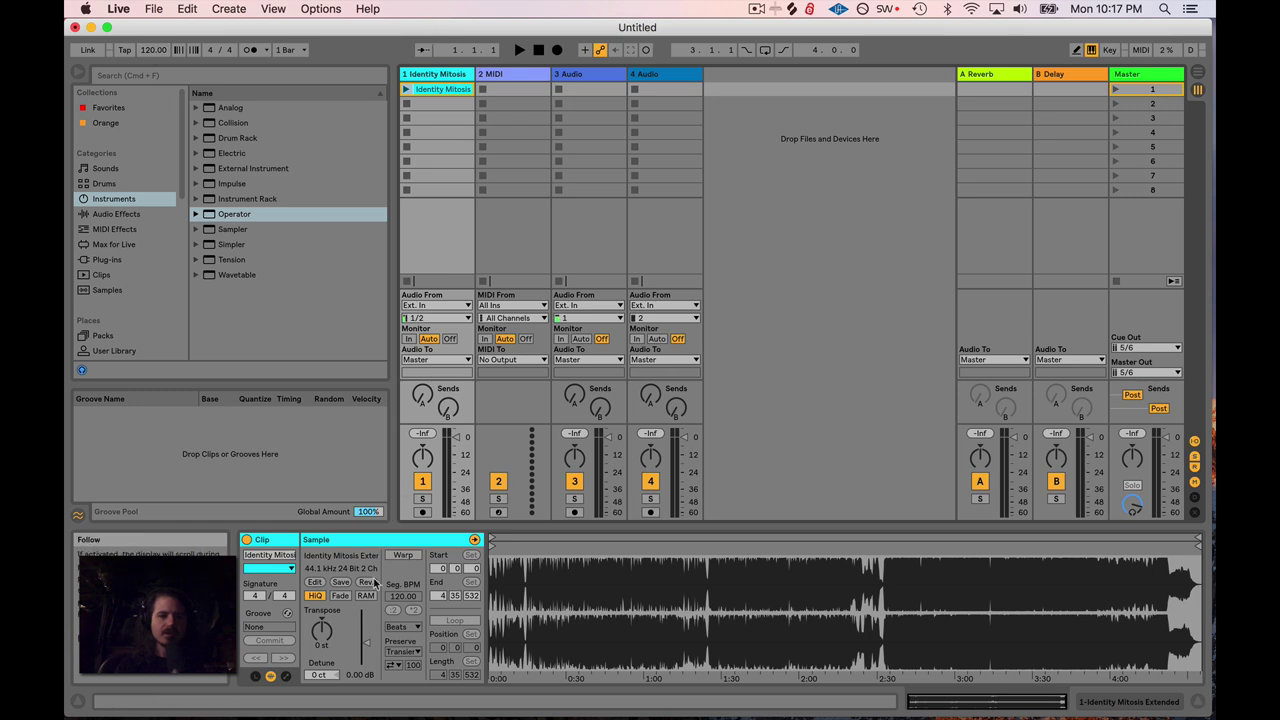
Check the Auto-Warp Long Samples setting in the Record/Warp/Launch preferences, turning the clip's Warp on before and off after
left_click(402, 555)
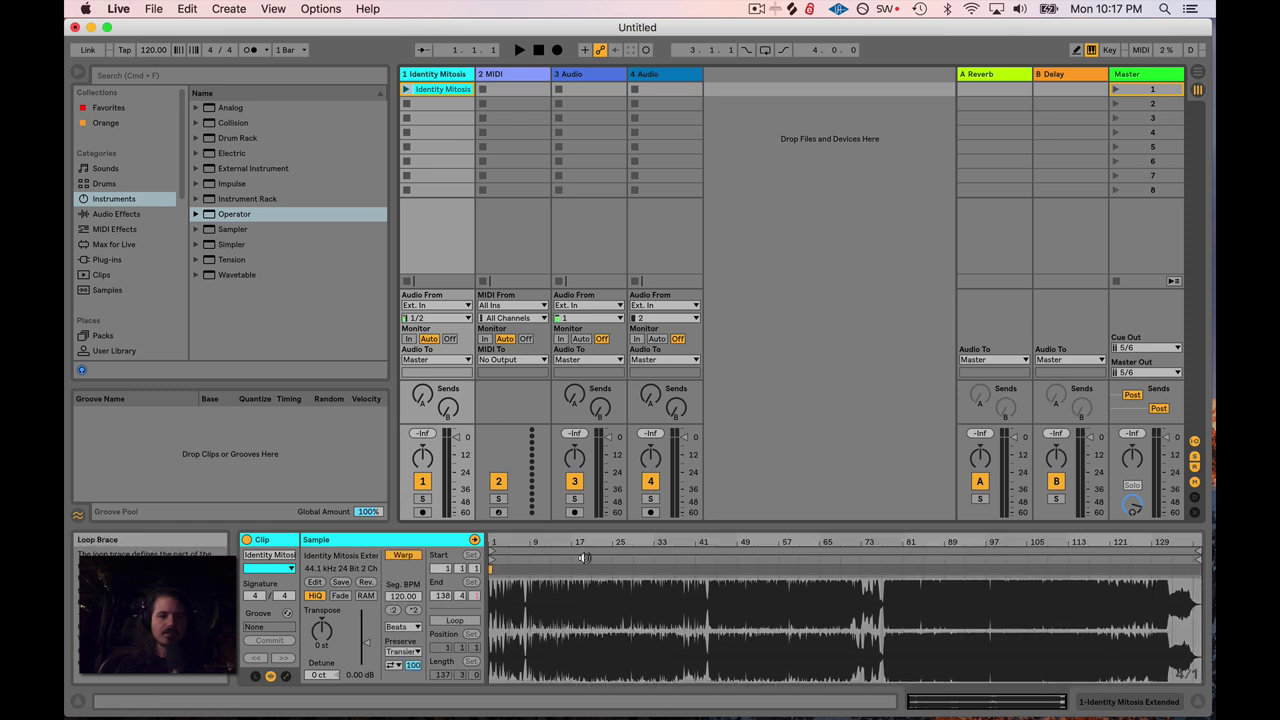
left_click(118, 8)
left_click(140, 51)
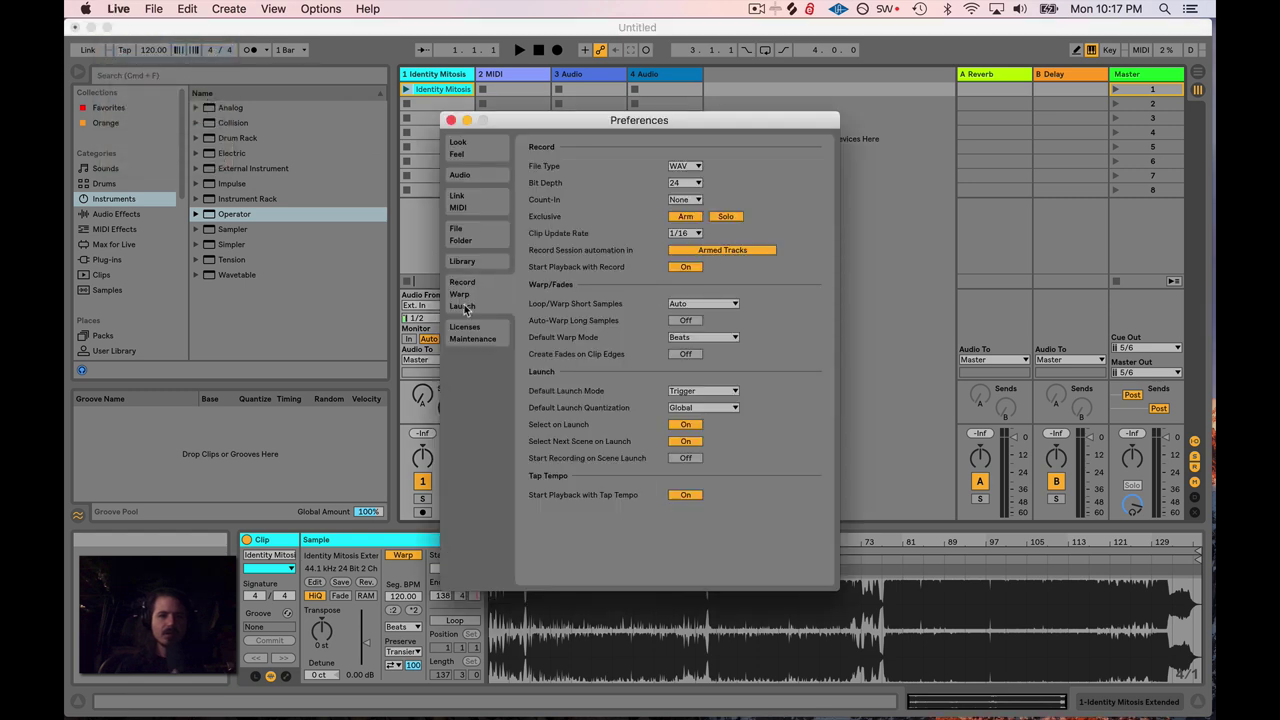
left_click_drag(557, 129, 498, 105)
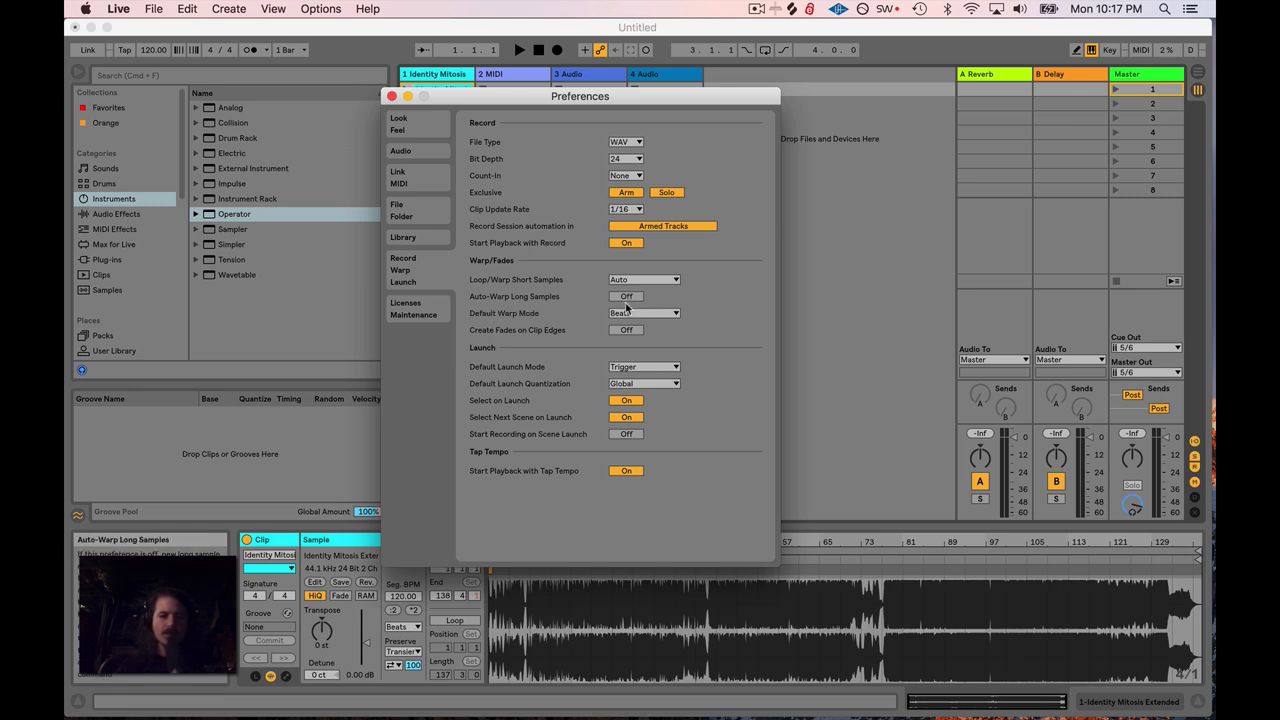
left_click_drag(650, 103, 526, 36)
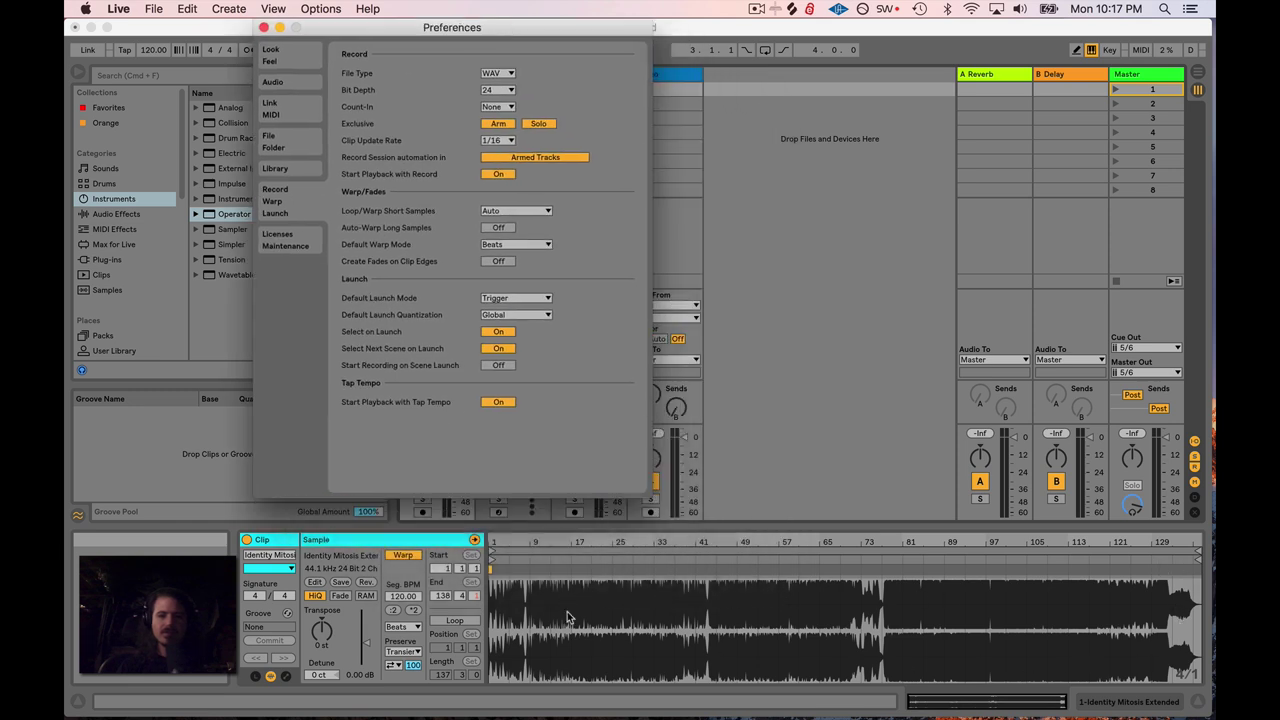
left_click_drag(320, 30, 395, 52)
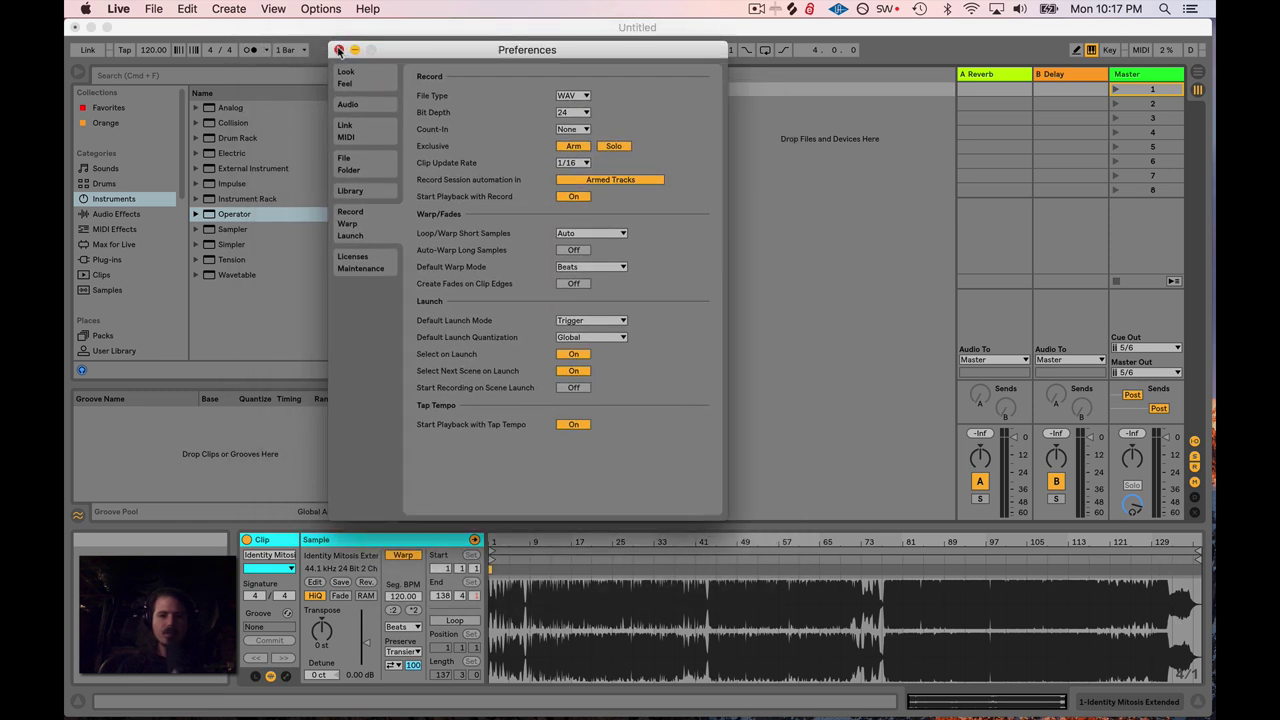
left_click(339, 51)
left_click(402, 556)
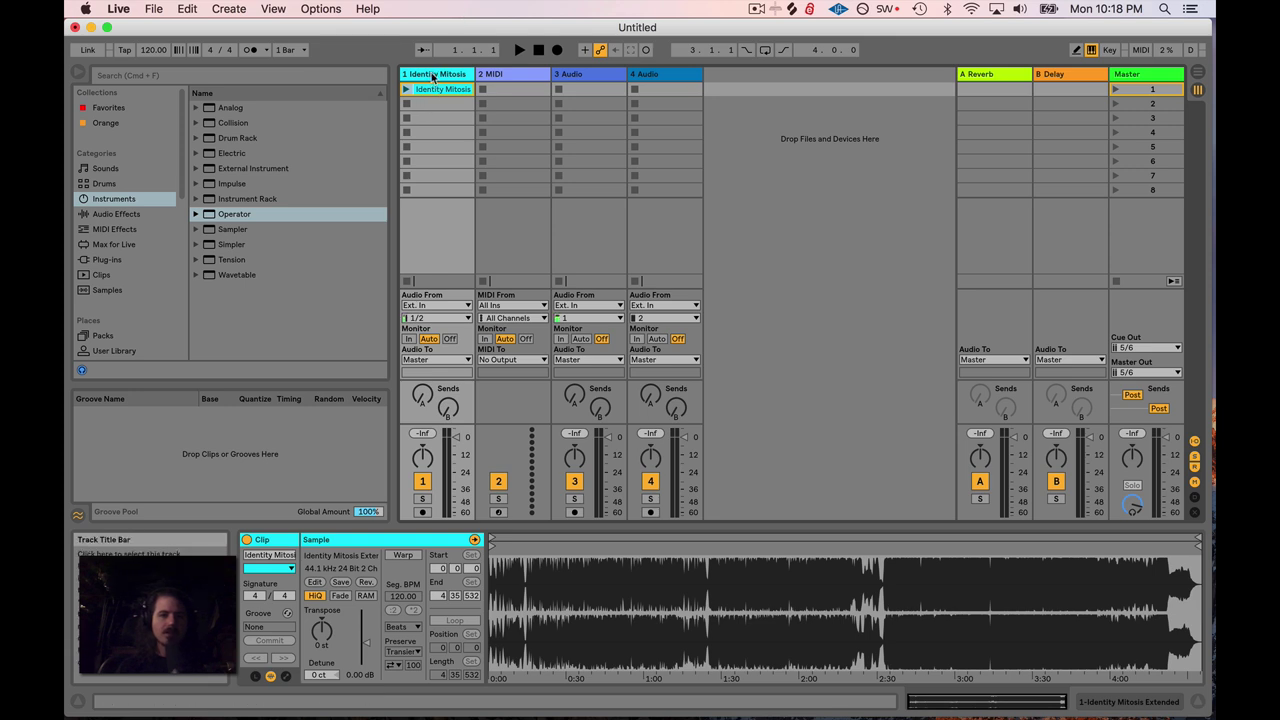
Move the clip's start marker to 0:14:940, just before the beat begins, and briefly audition the clip from there
mouse_move(493, 547)
left_mouse_down()
mouse_move(974, 532)
mouse_move(523, 550)
mouse_move(621, 562)
left_mouse_up()
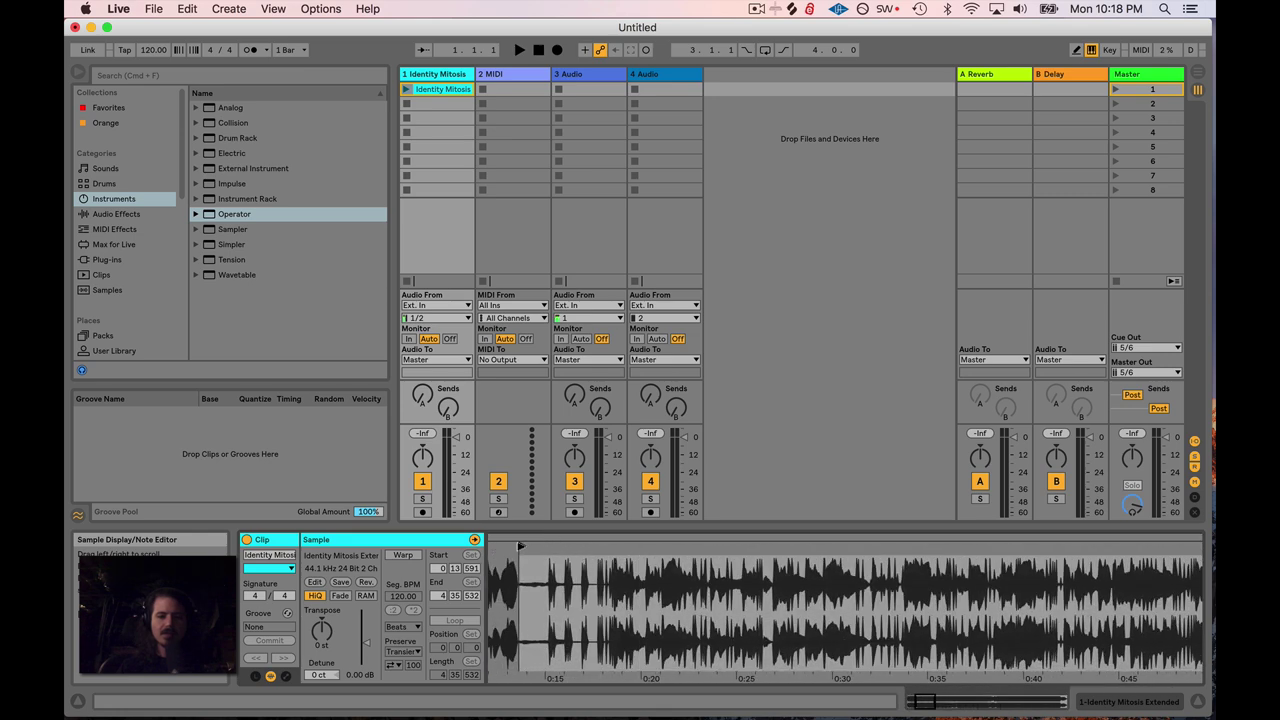
left_click_drag(520, 545, 546, 545)
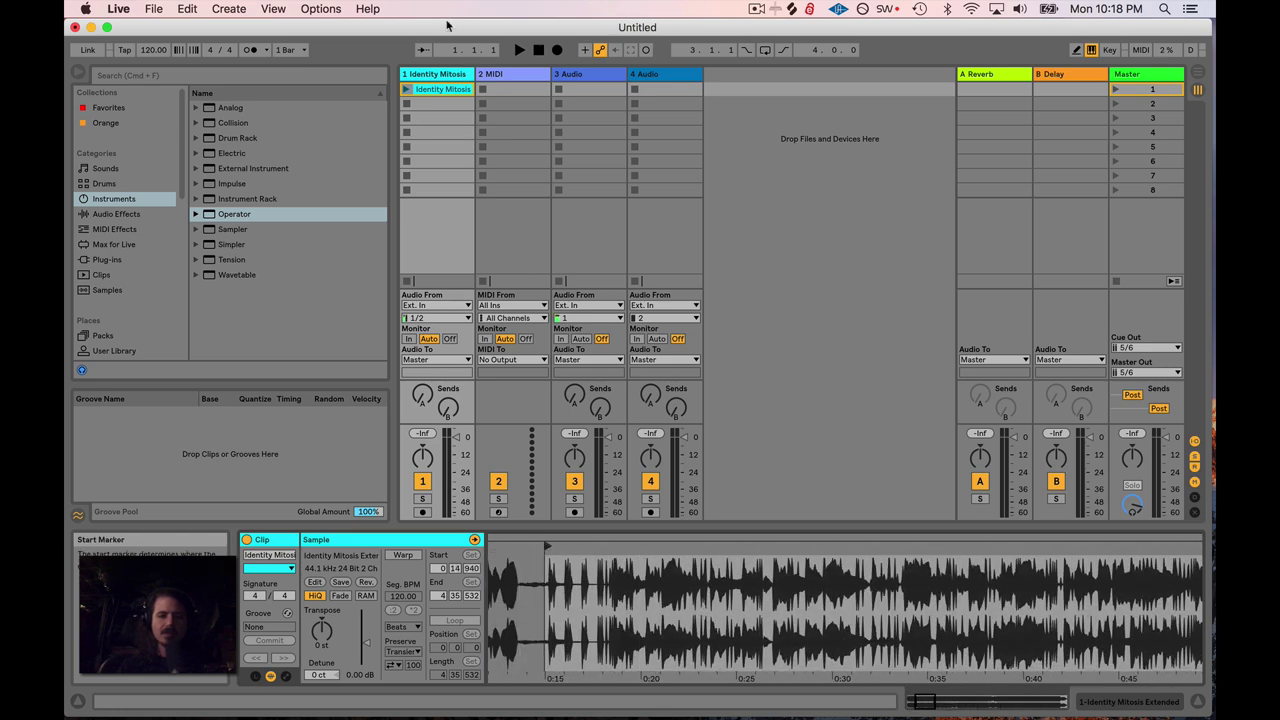
left_click(406, 90)
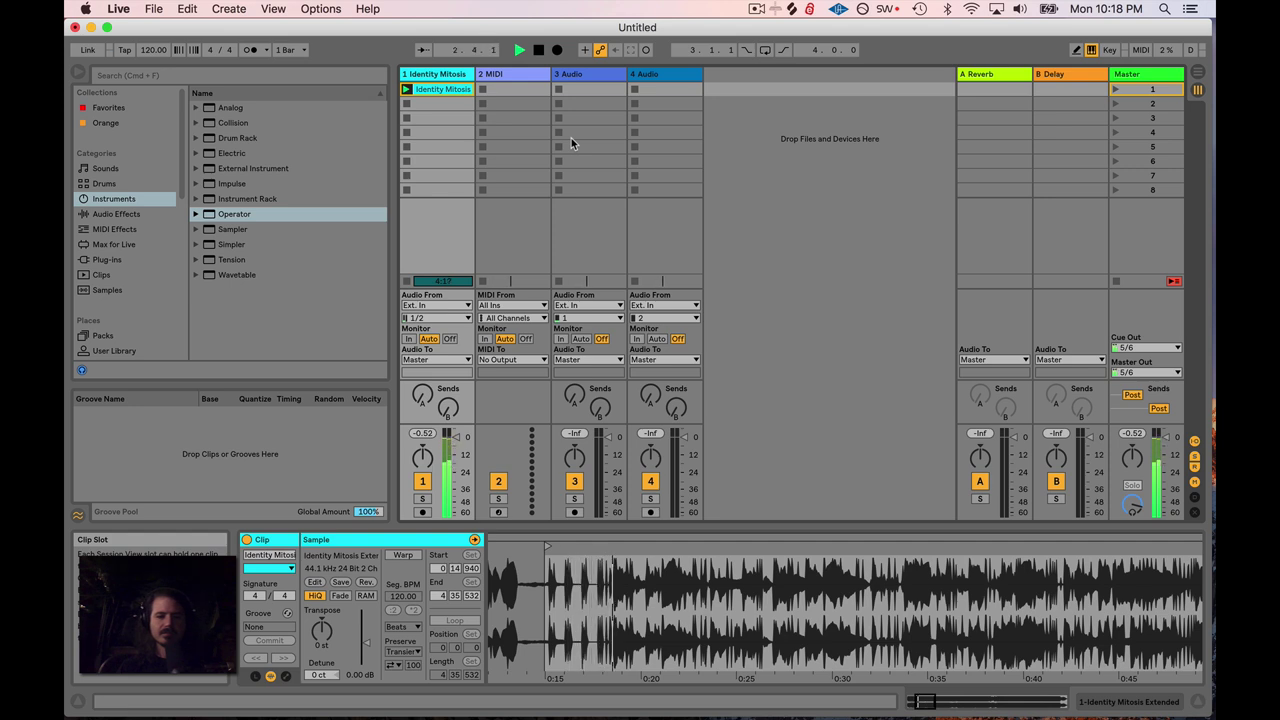
mouse_move(715, 543)
left_mouse_down()
mouse_move(727, 530)
mouse_move(709, 549)
left_mouse_up()
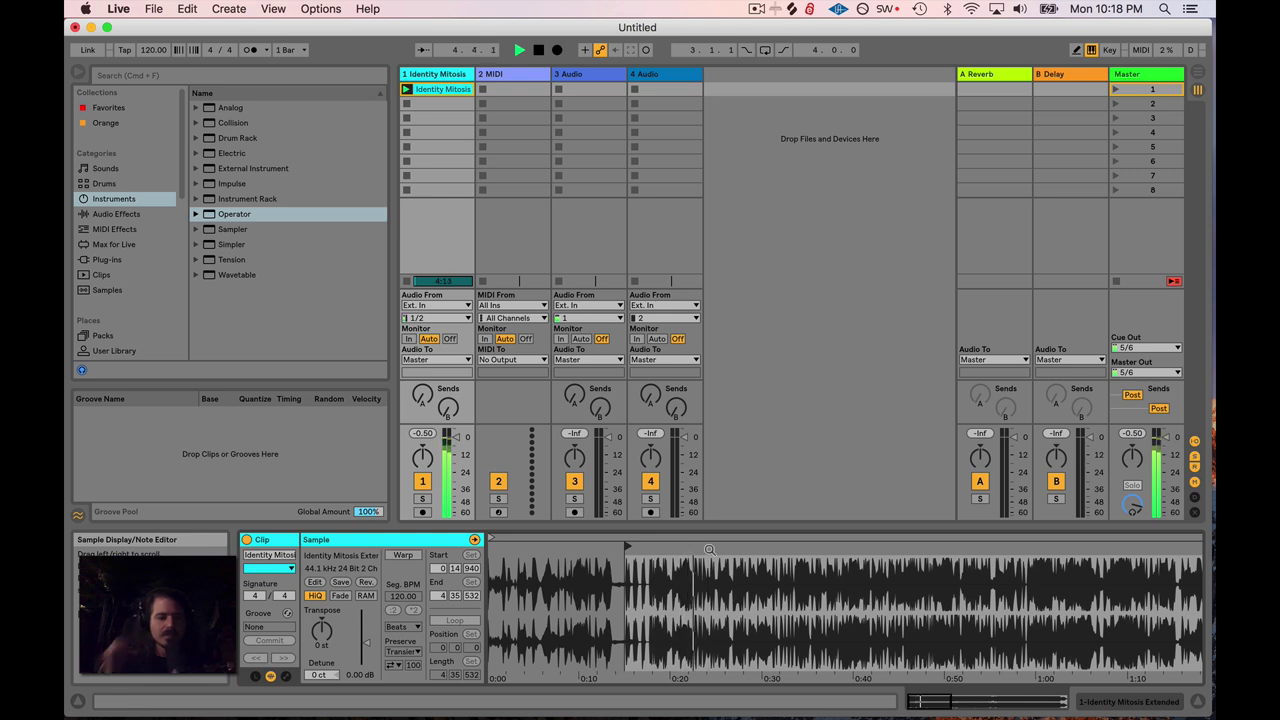
left_click(538, 51)
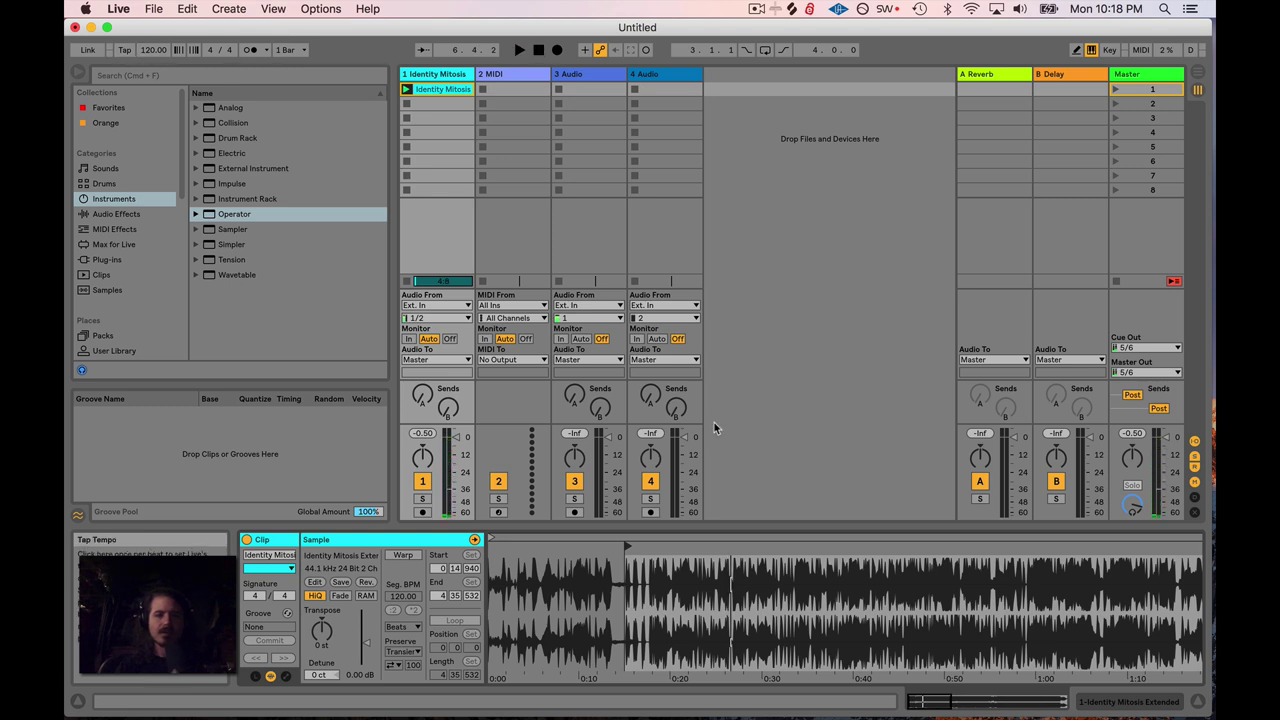
Play the clip and tap the tempo along with its beat to find the song's BPM
left_click_drag(678, 548, 678, 535)
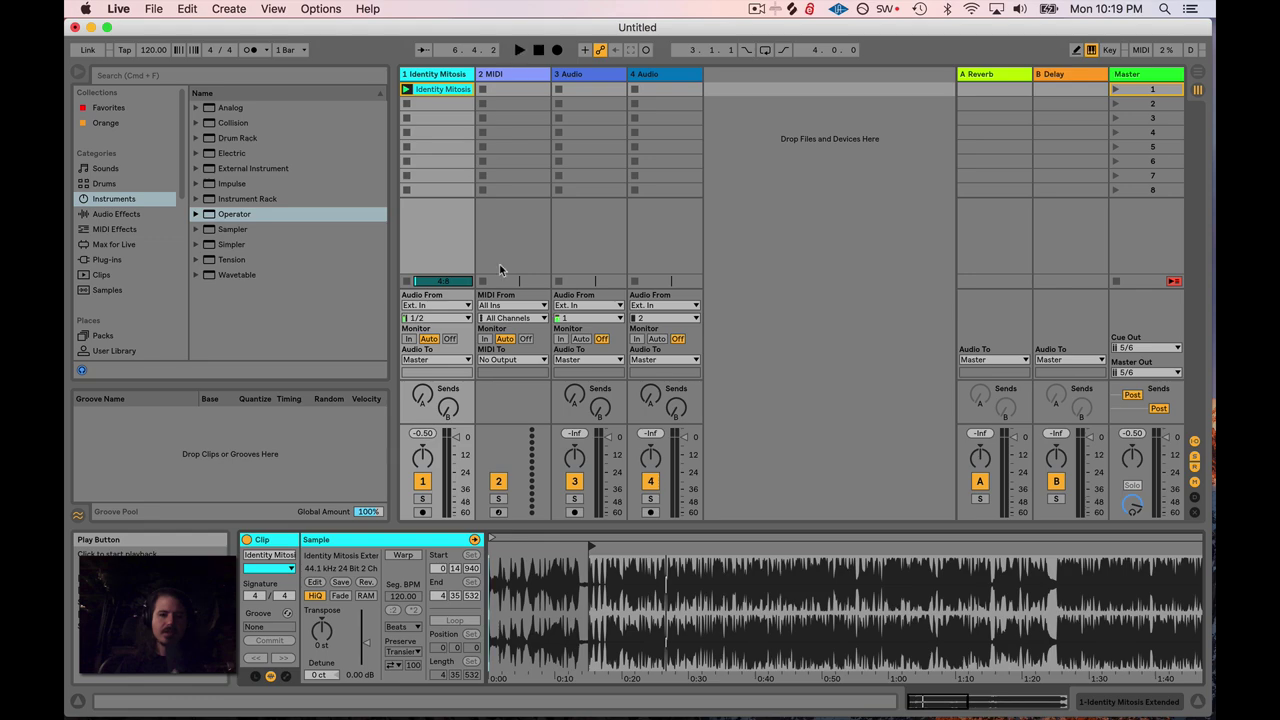
left_click(524, 49)
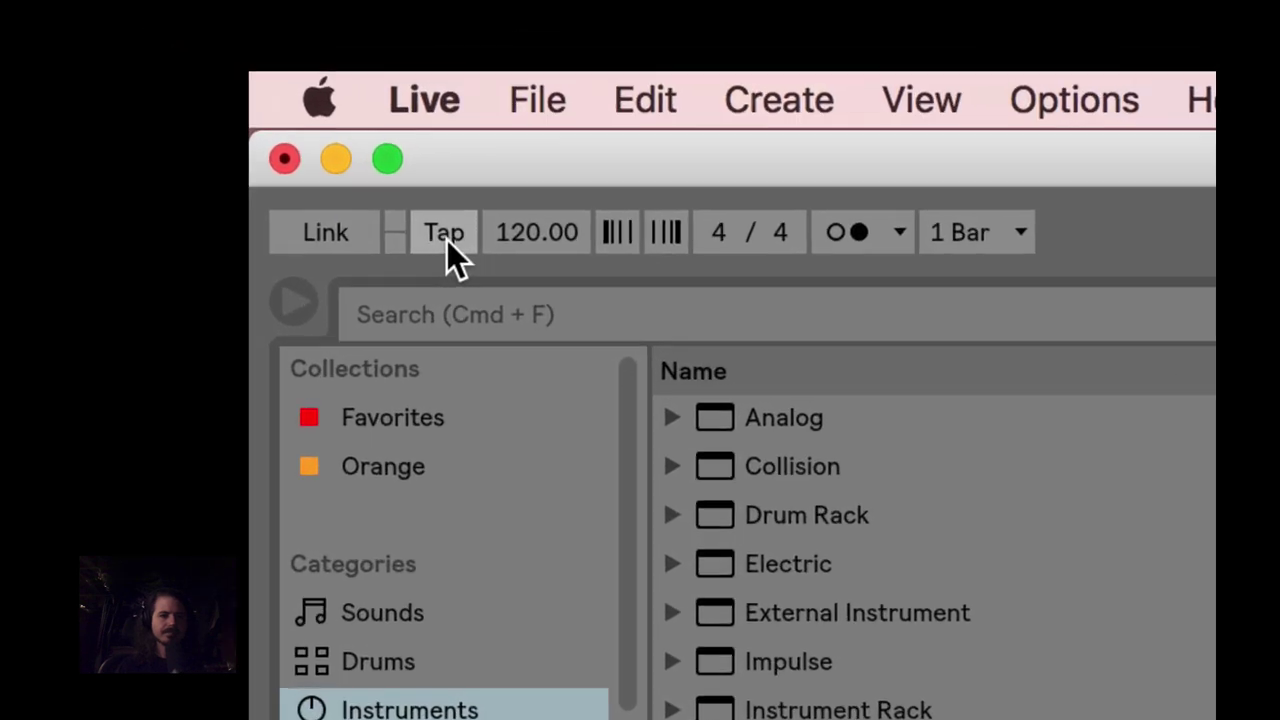
left_click(475, 250)
left_click(475, 250)
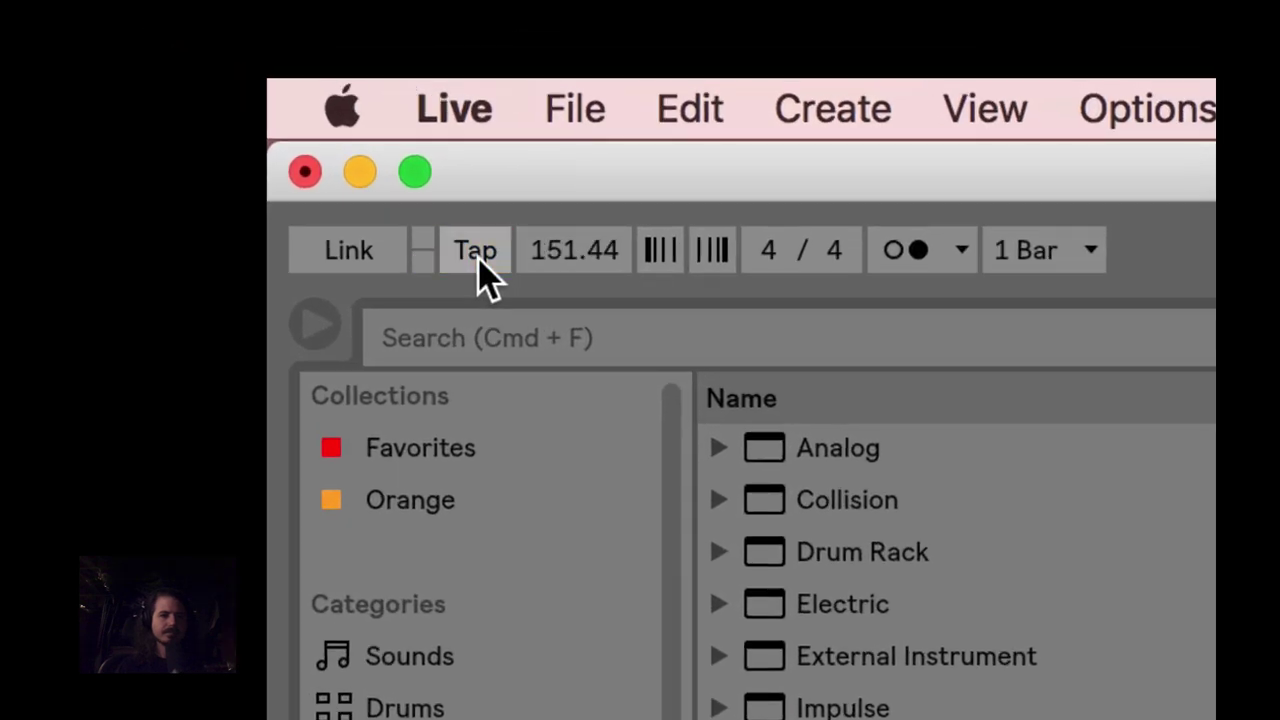
left_click(475, 250)
left_click(475, 250)
left_click(477, 255)
left_click(477, 255)
left_click(477, 255)
left_click(477, 255)
left_click(477, 255)
left_click(477, 255)
left_click(477, 255)
left_click(477, 255)
left_click(477, 255)
left_click(477, 255)
left_click(477, 255)
left_click(477, 255)
left_click(477, 256)
left_click(480, 257)
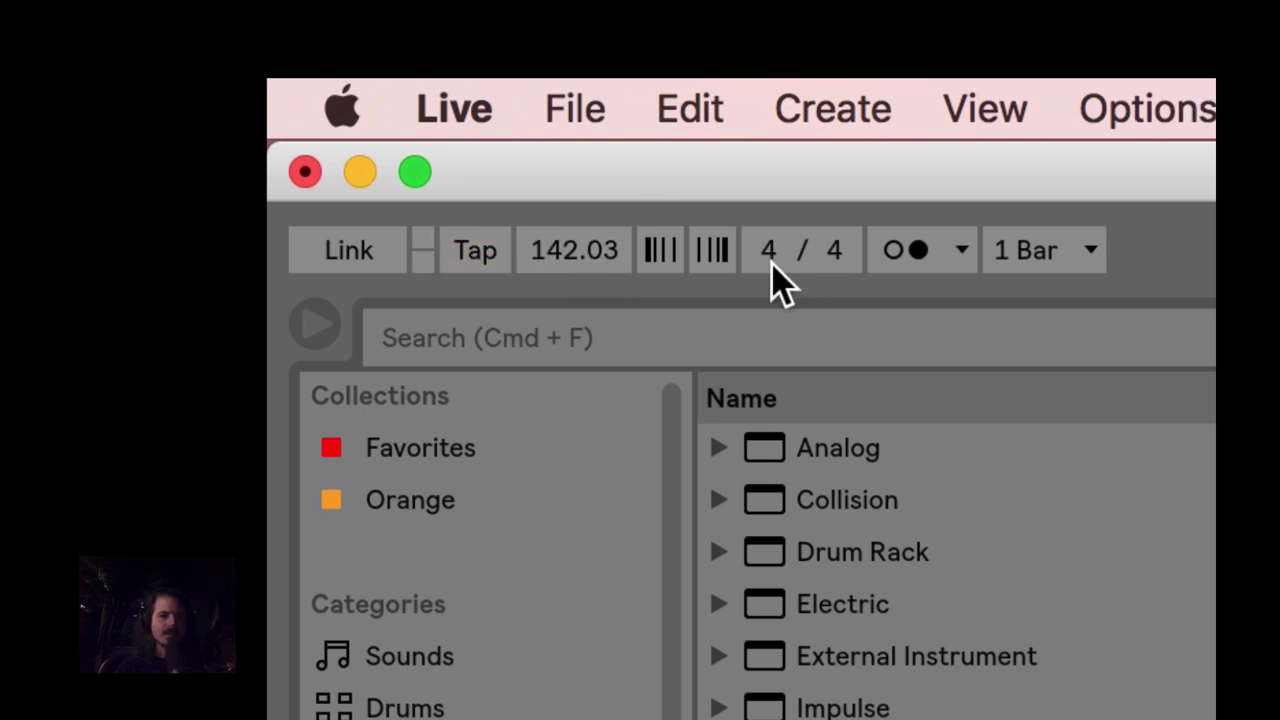
Round the project tempo to 142.00 BPM and turn on Warp for the Identity Mitosis clip
left_click(602, 258)
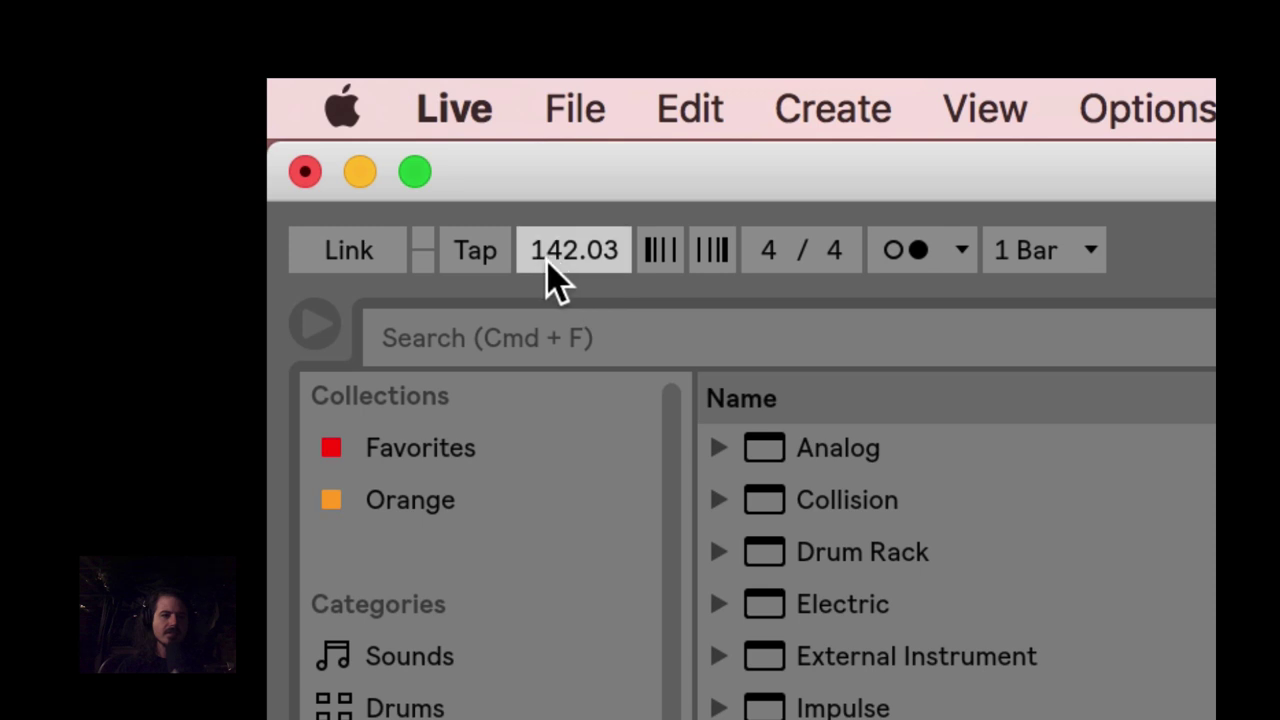
left_click(580, 249)
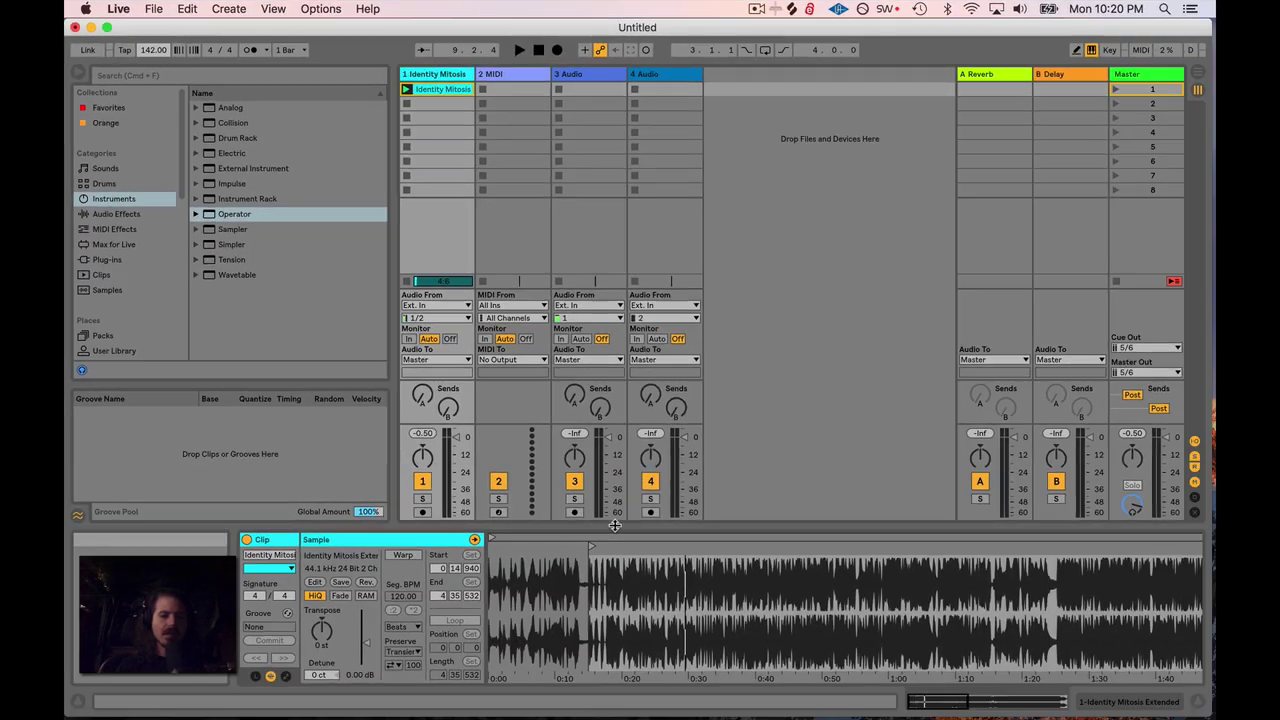
left_click(398, 556)
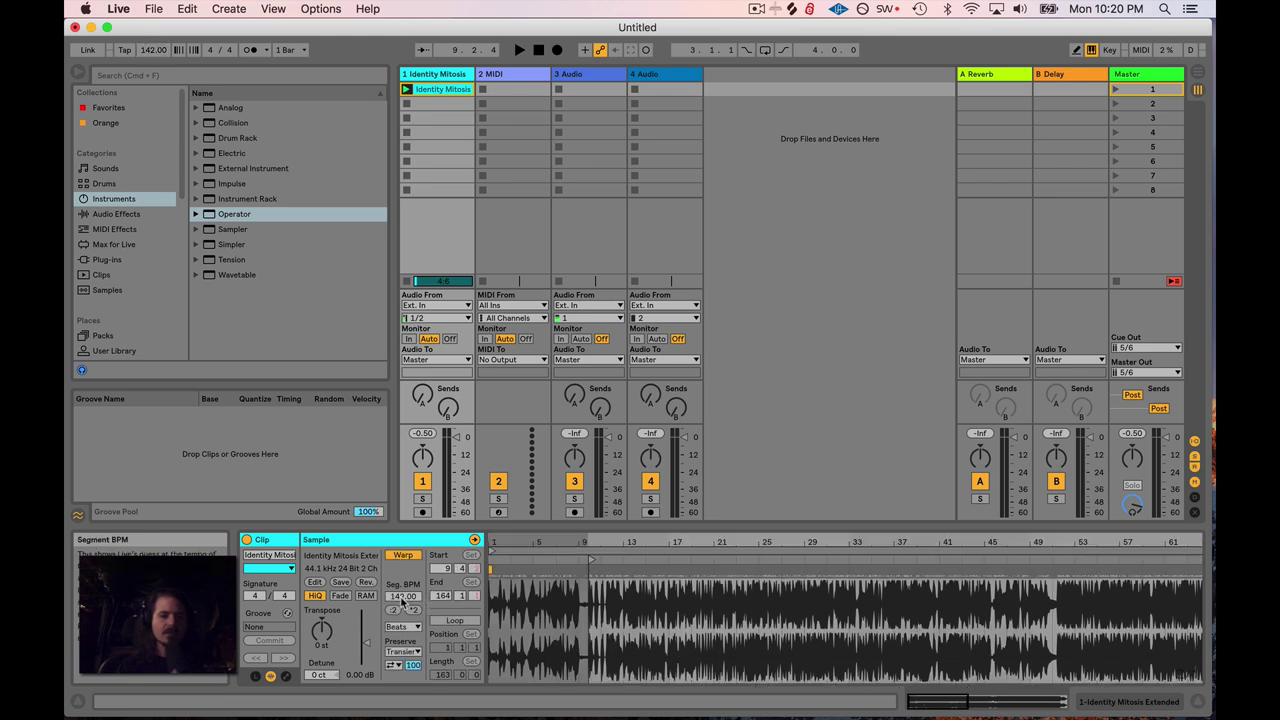
Set 1.1.1 at the transient on bar 12 of the clip, where the main beat comes in
left_click_drag(602, 541, 602, 585)
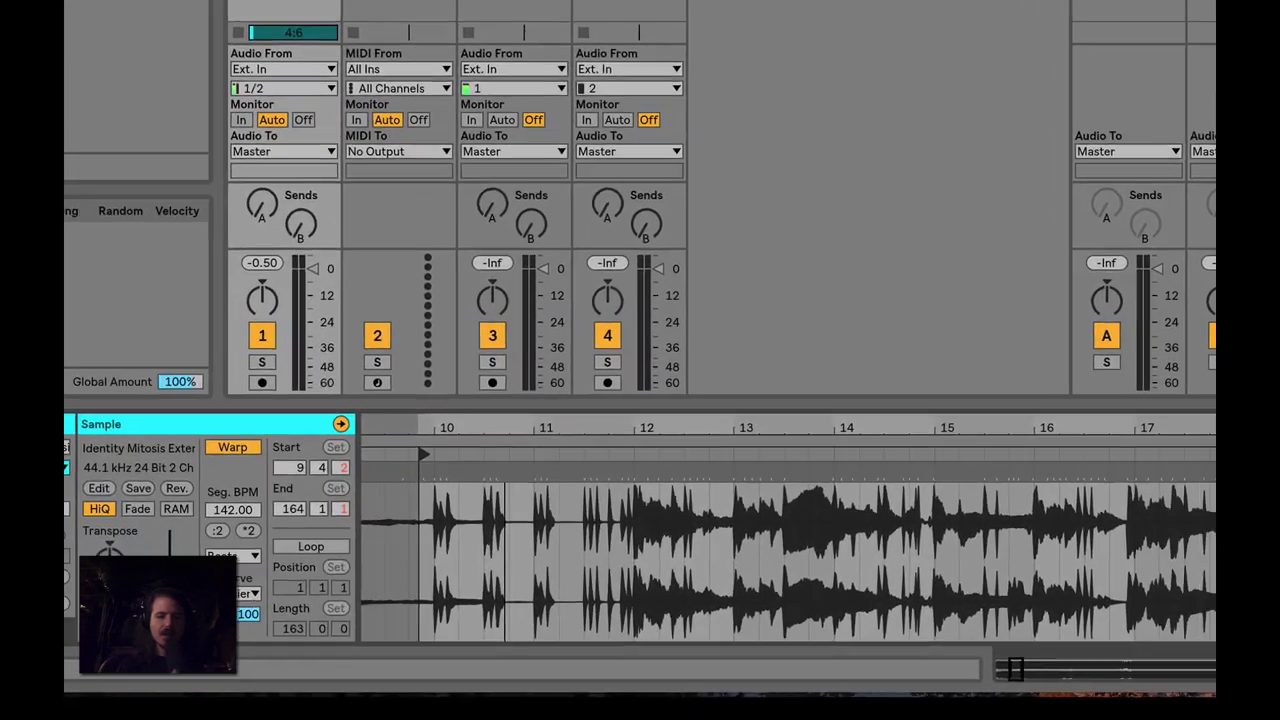
left_click_drag(636, 430, 636, 490)
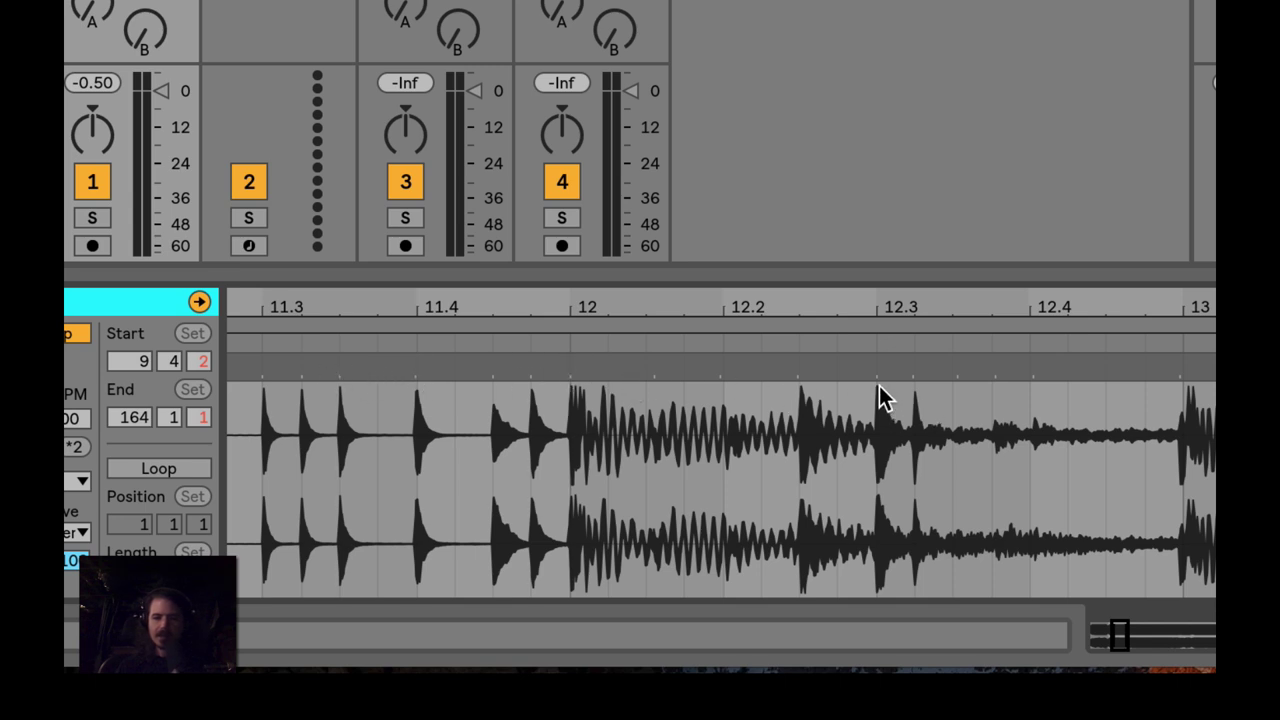
mouse_move(578, 305)
left_mouse_down()
mouse_move(560, 373)
mouse_move(618, 397)
left_mouse_up()
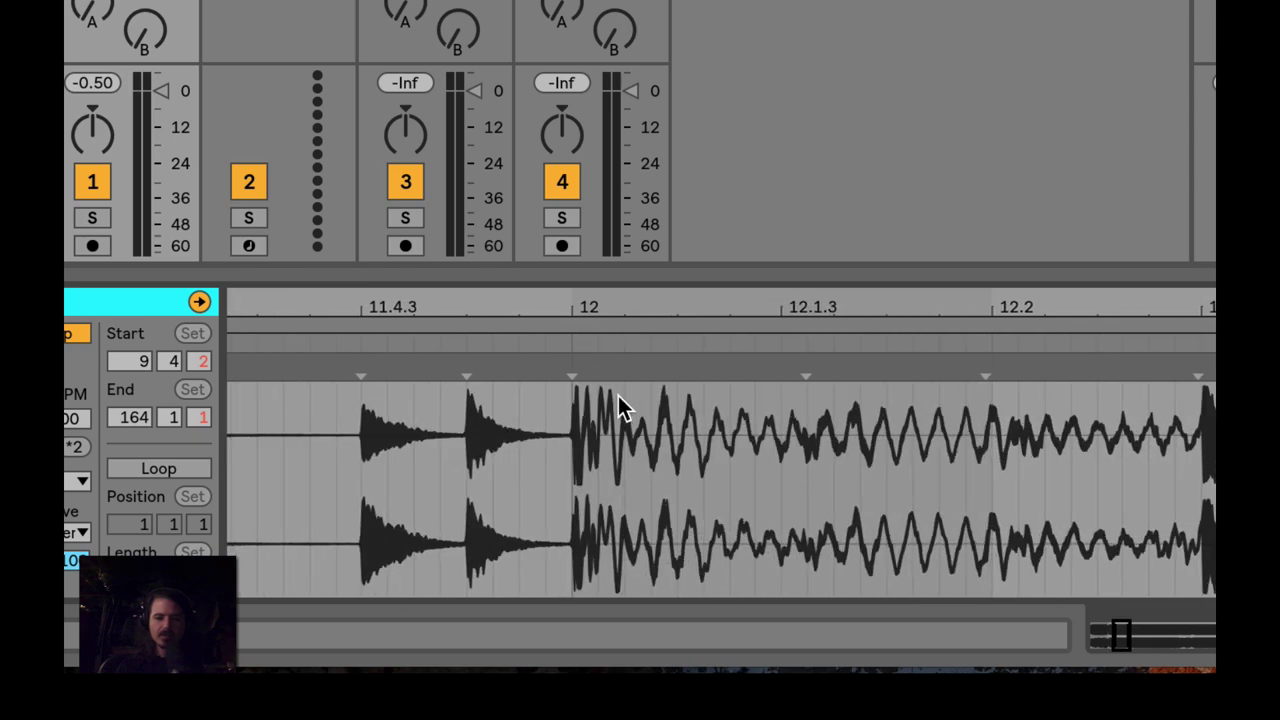
right_click(567, 368)
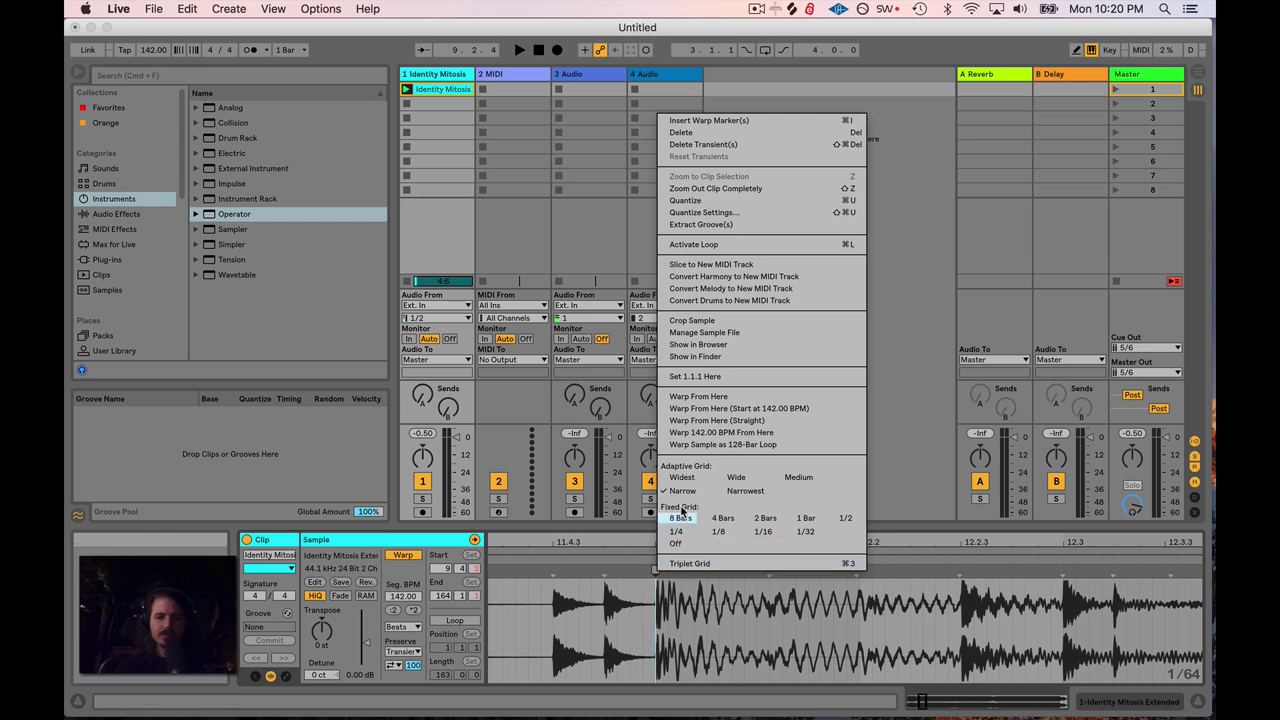
left_click(694, 376)
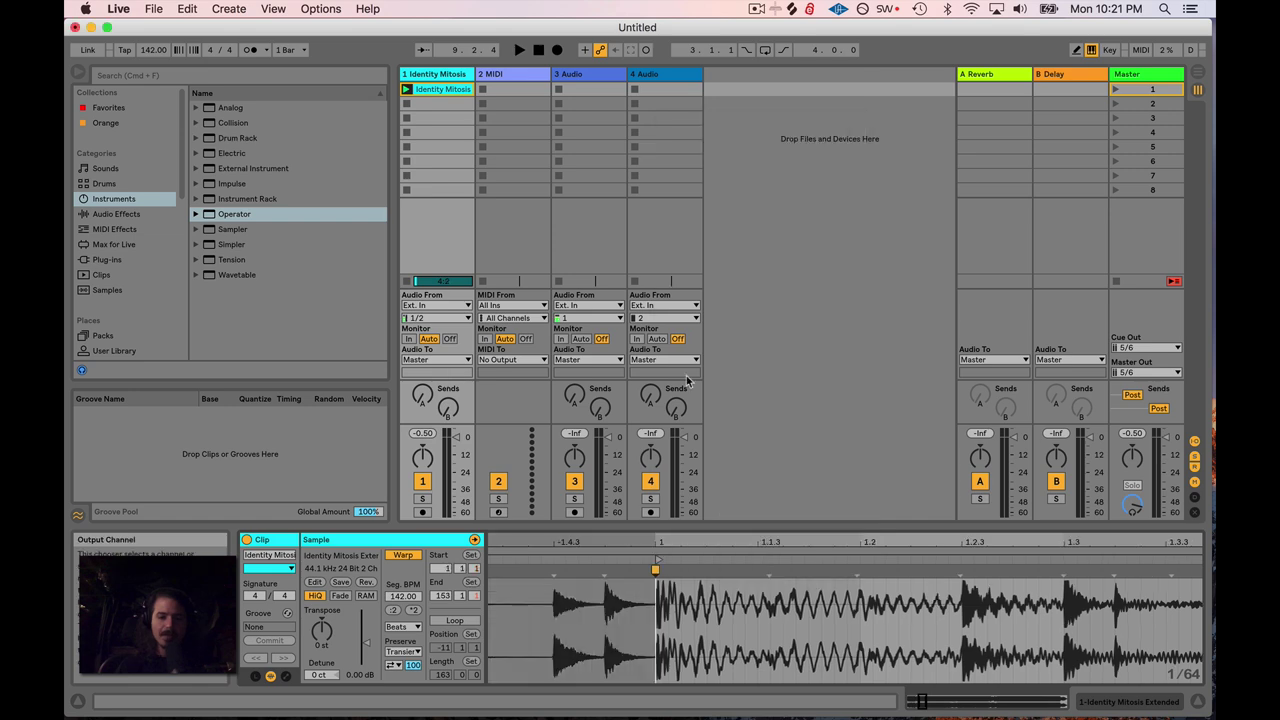
Turn on the metronome and play the clip from 1.1.1 to check its timing against the click
left_click_drag(667, 543, 667, 503)
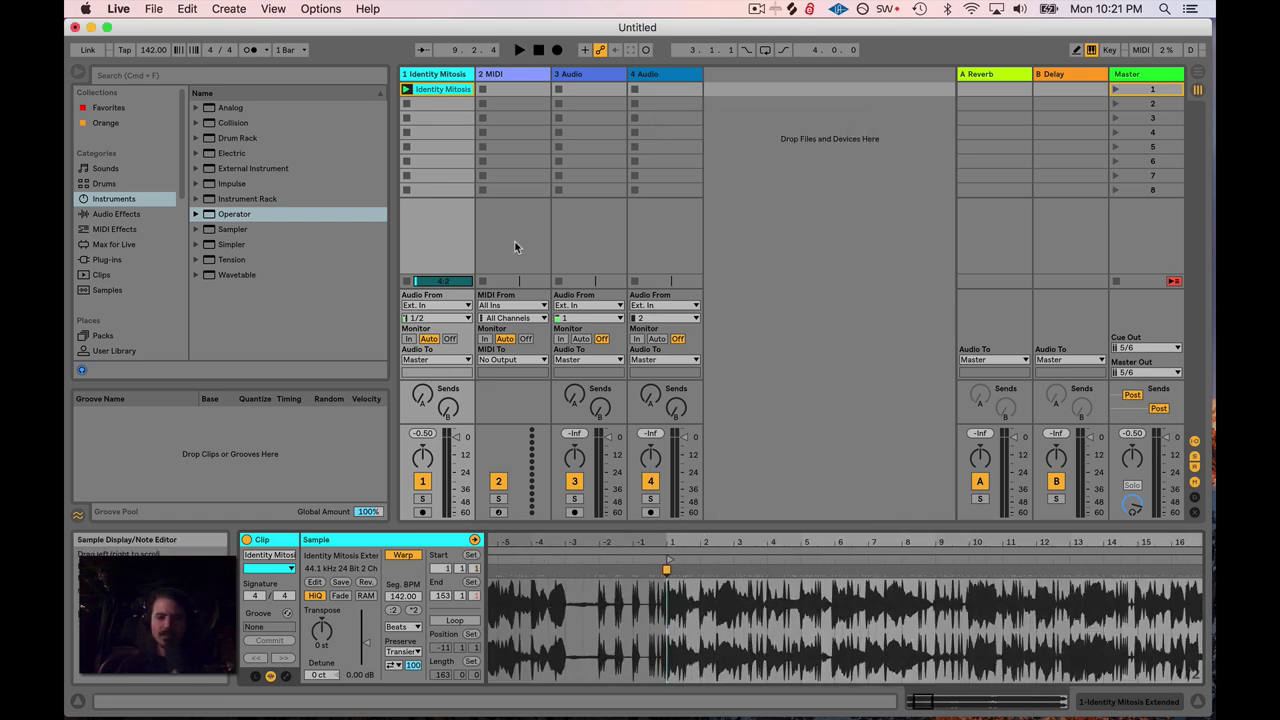
left_click(406, 90)
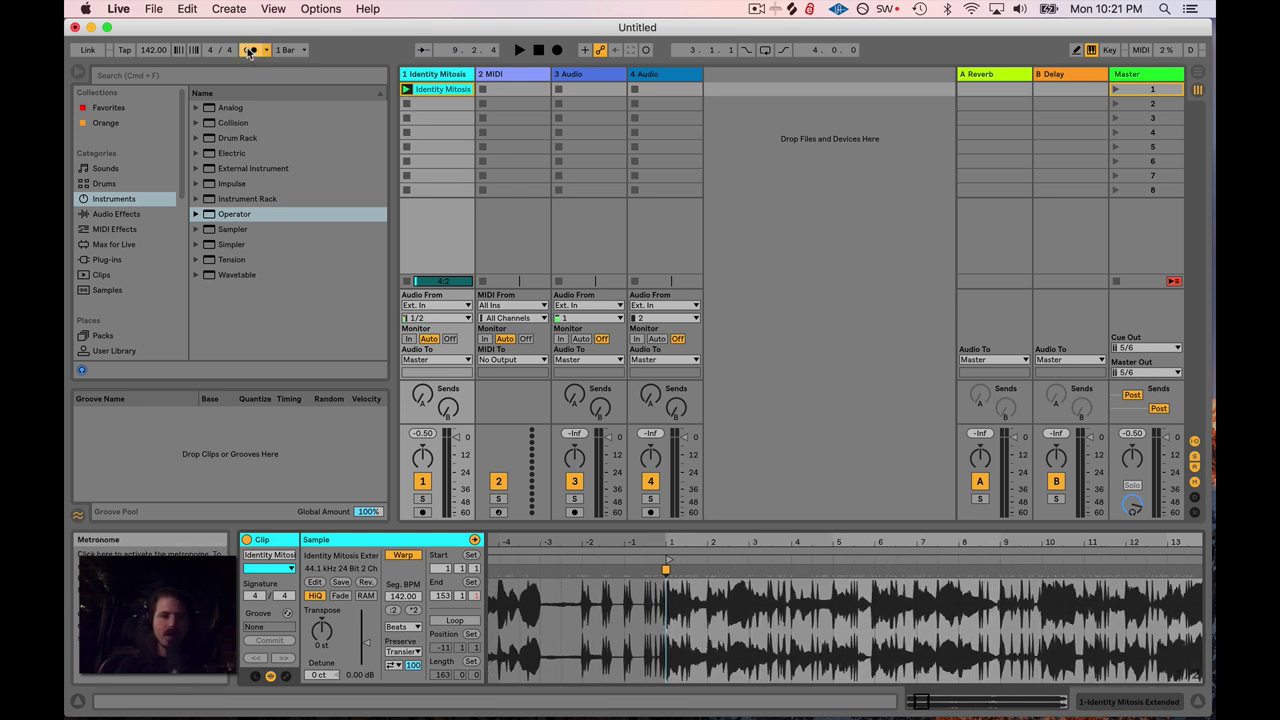
left_click(406, 90)
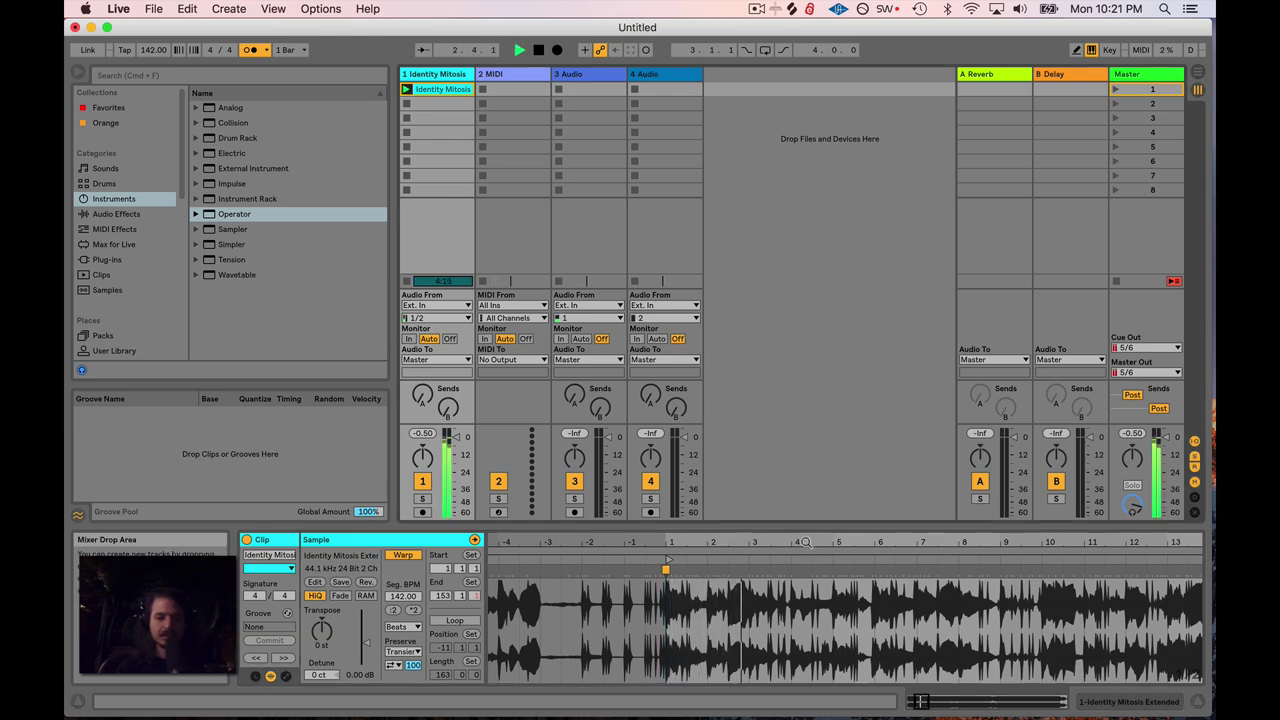
left_click_drag(806, 542, 584, 508)
left_click_drag(806, 505, 806, 480)
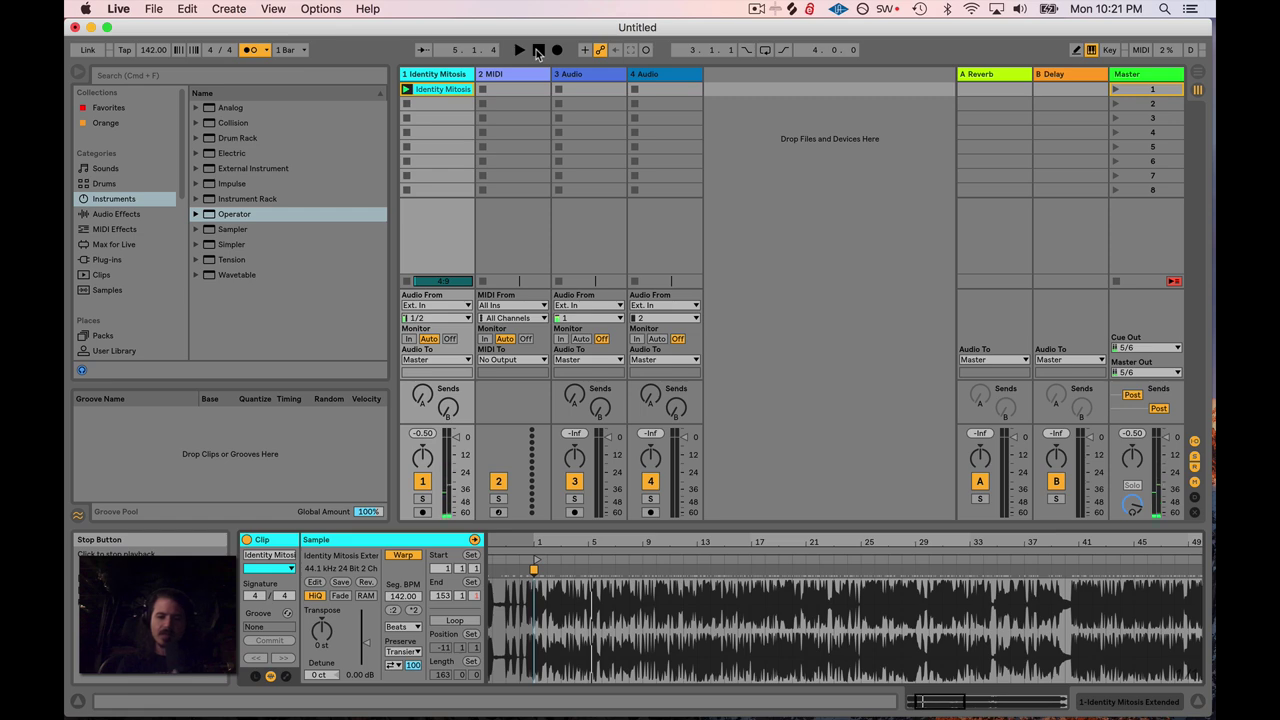
Examine the Identity Mitosis waveform around the 1.1.1 marker, back to the clip's beginning and across its whole length
mouse_move(545, 543)
left_mouse_down()
mouse_move(654, 565)
mouse_move(635, 600)
left_mouse_up()
left_click(618, 606)
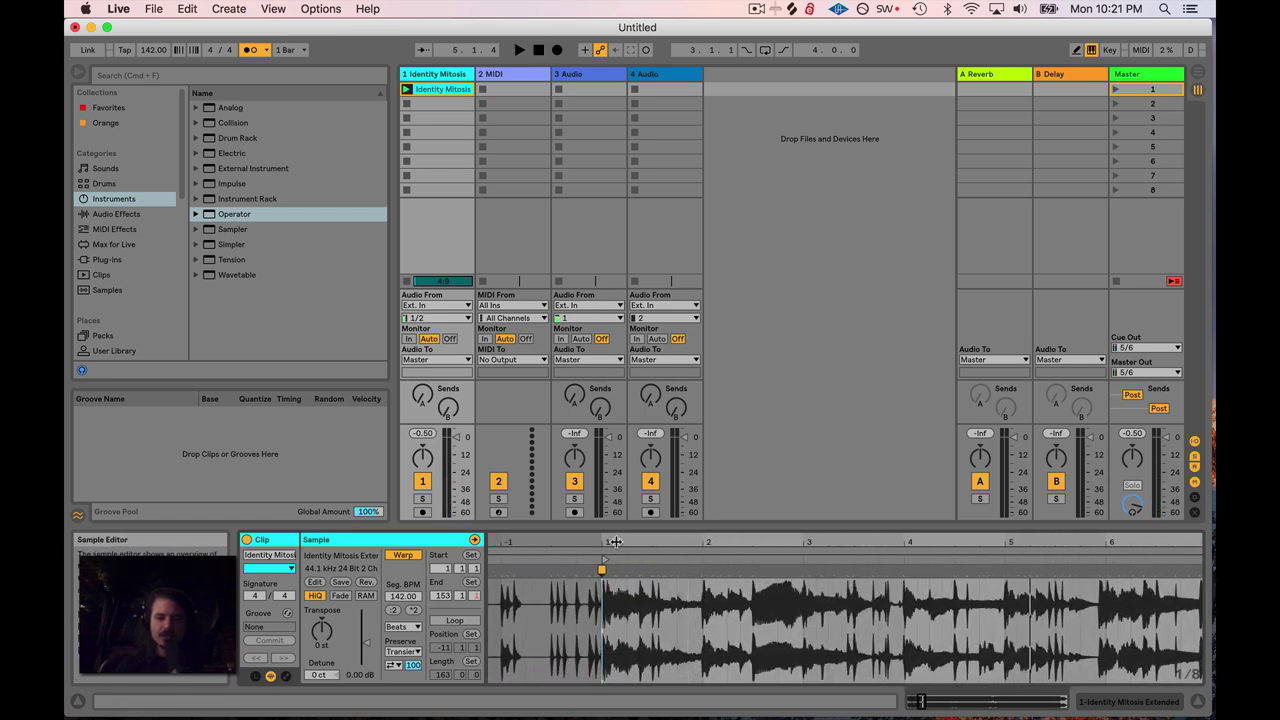
left_click_drag(617, 541, 720, 542)
left_click_drag(577, 540, 760, 508)
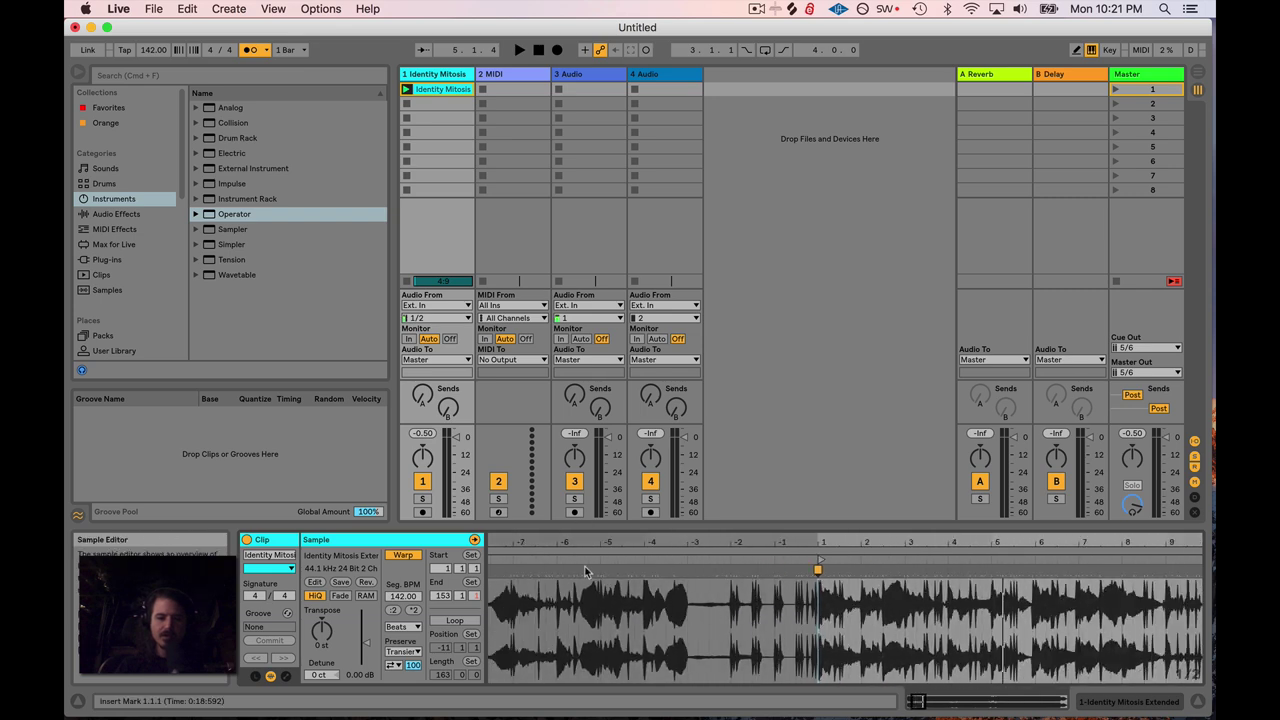
left_click_drag(533, 544, 612, 533)
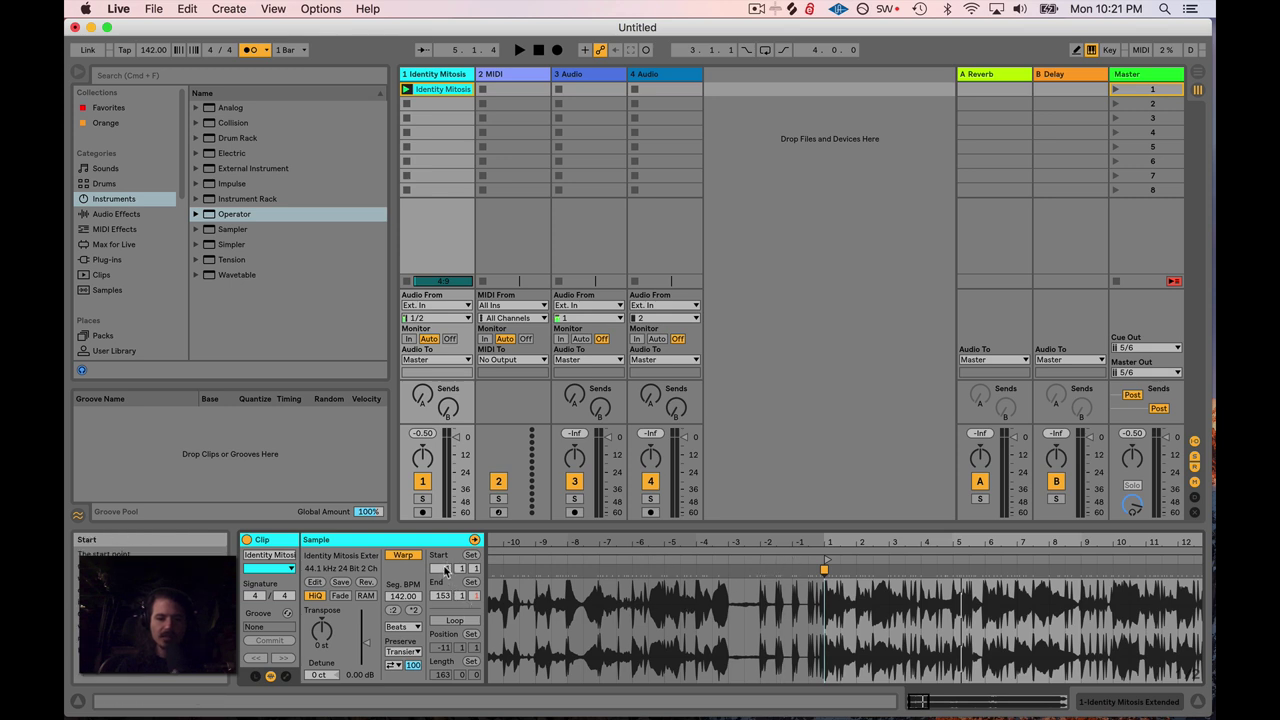
mouse_move(447, 568)
left_mouse_down()
mouse_move(447, 604)
mouse_move(447, 575)
left_mouse_up()
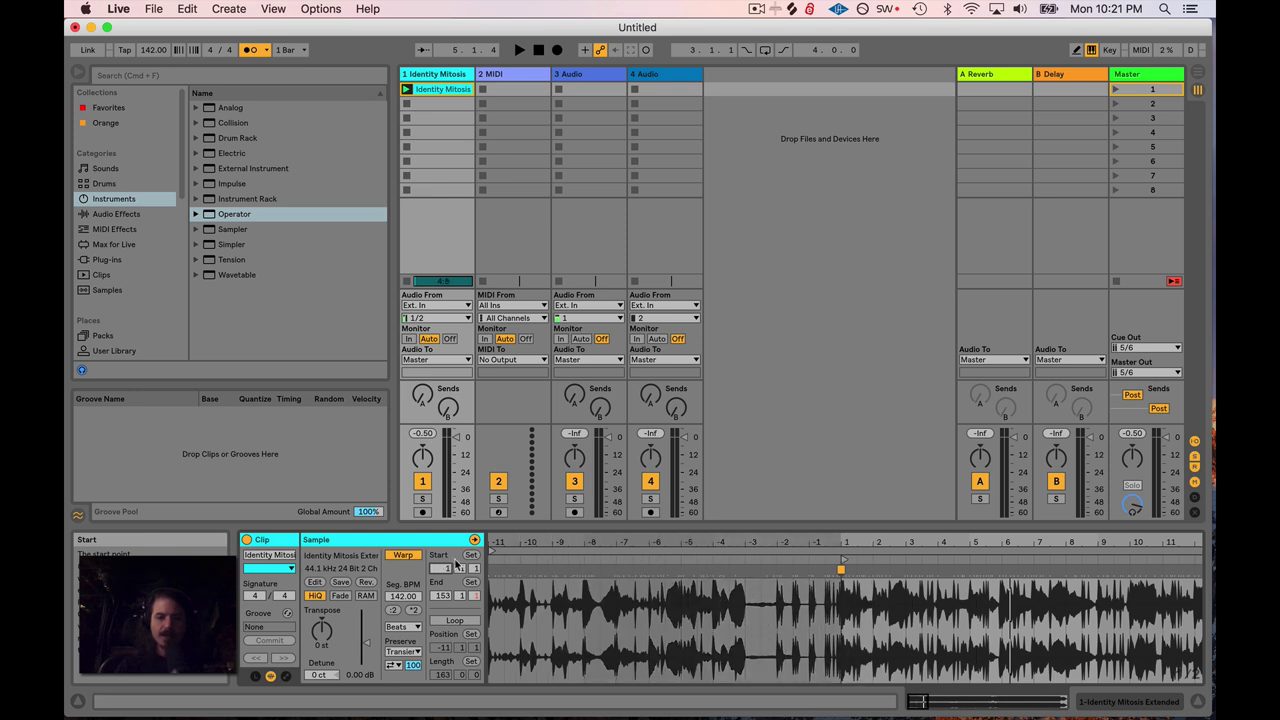
left_click_drag(842, 539, 842, 480)
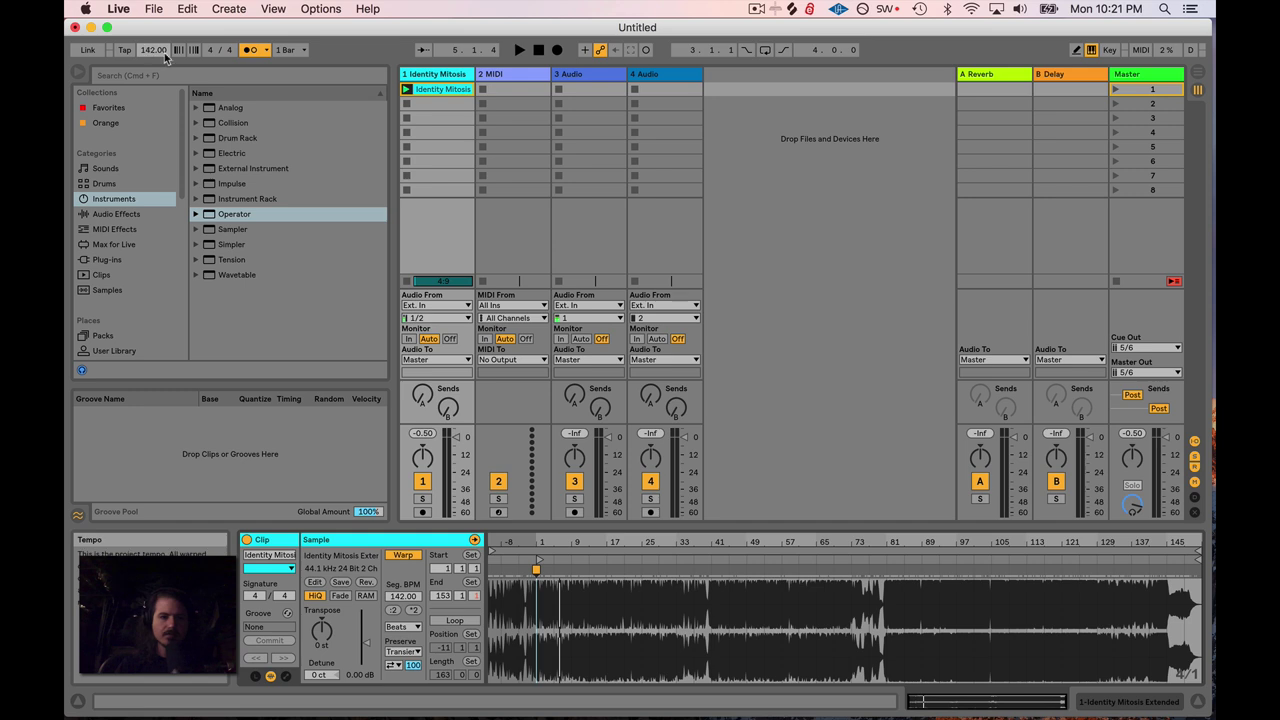
left_click_drag(540, 541, 537, 556)
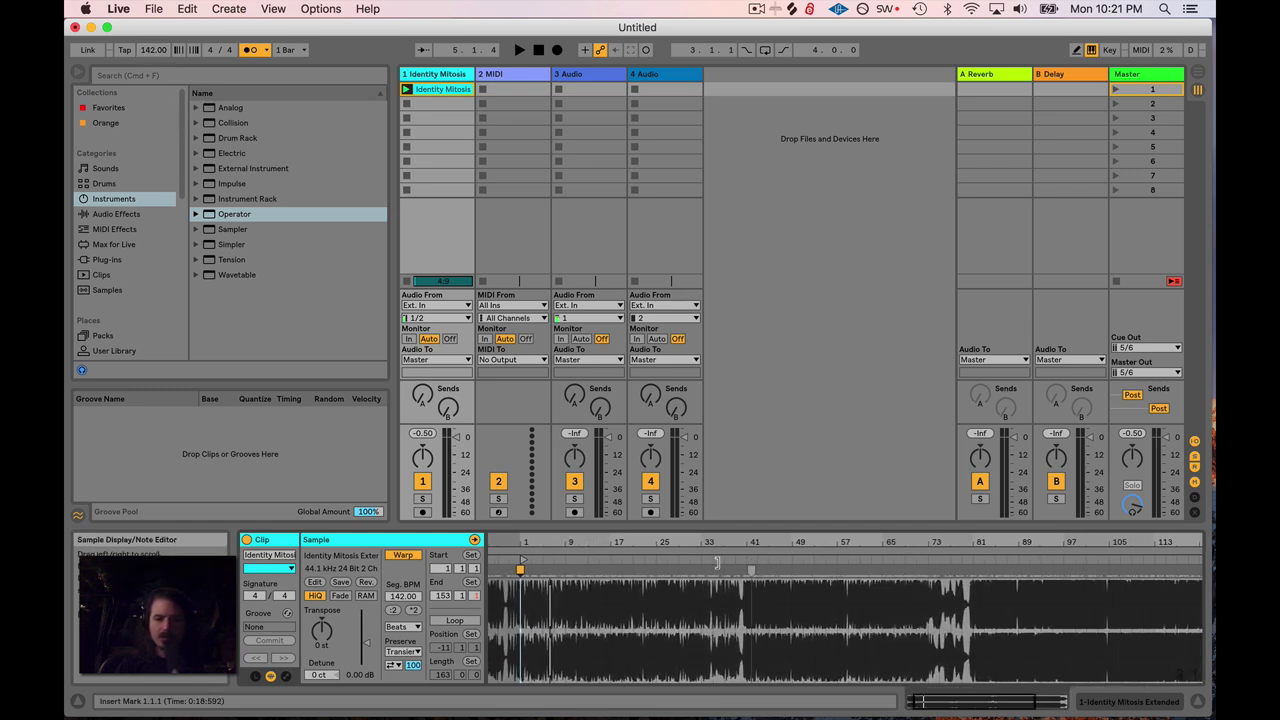
mouse_move(724, 546)
left_mouse_down()
mouse_move(717, 565)
mouse_move(694, 490)
left_mouse_up()
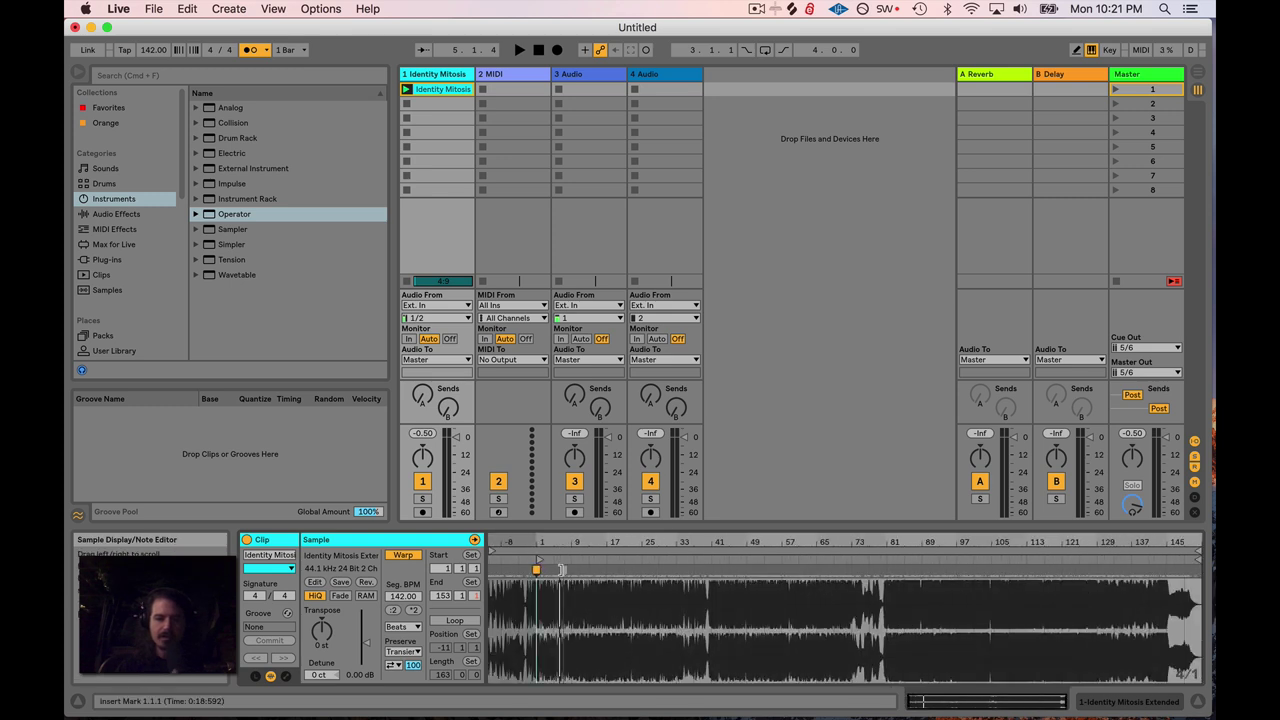
Move the Identity Mitosis clip's start marker to bar 33 and play from there to check its timing against the metronome
mouse_move(540, 562)
left_mouse_down()
mouse_move(722, 566)
mouse_move(679, 567)
left_mouse_up()
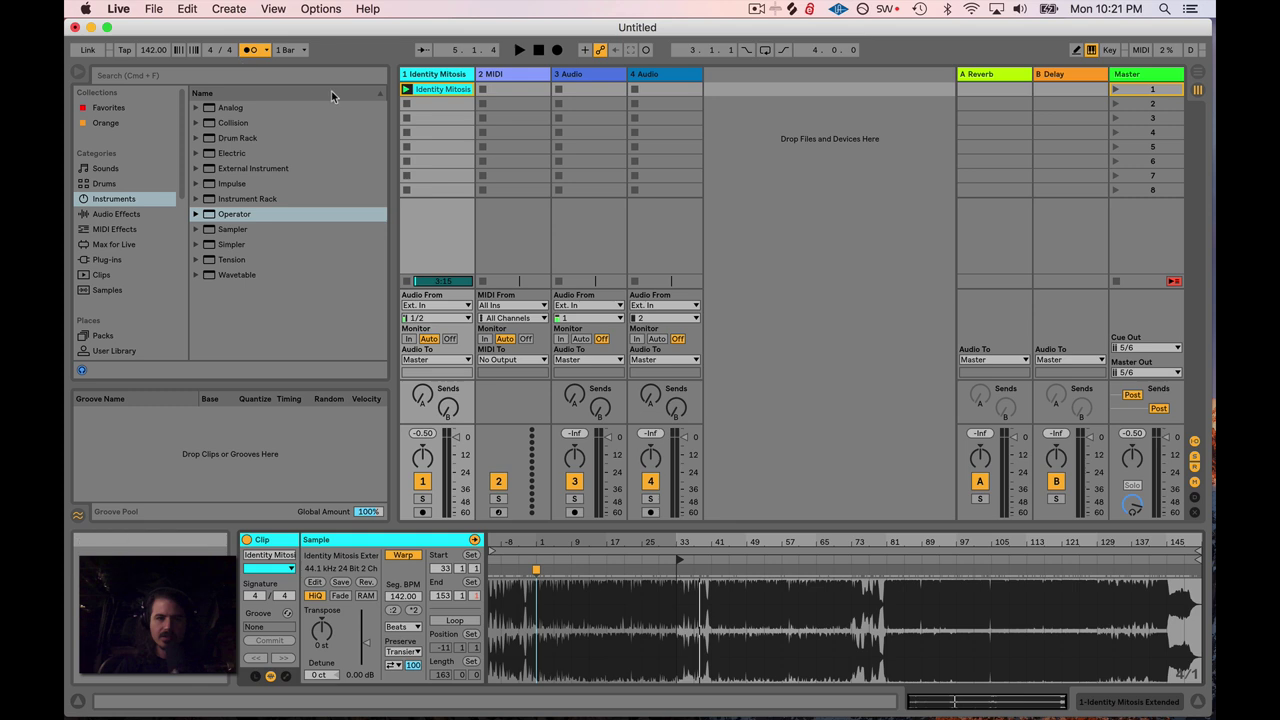
left_click(519, 50)
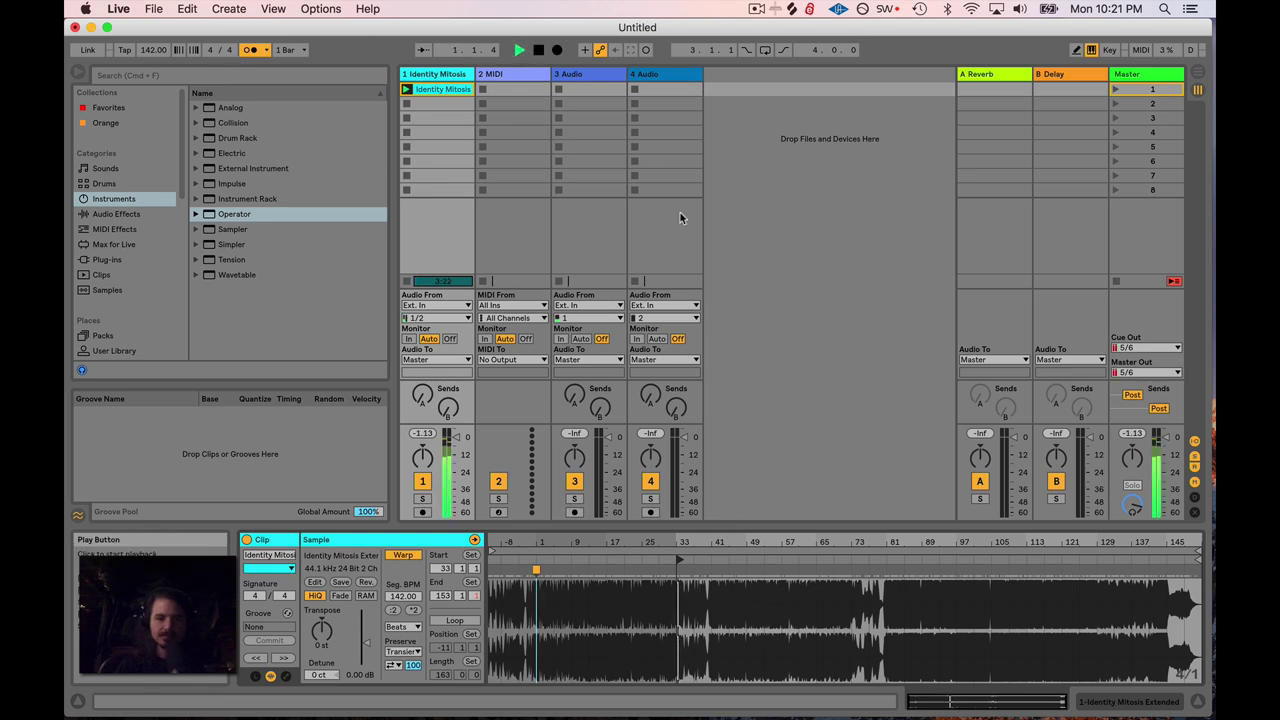
mouse_move(721, 546)
left_mouse_down()
mouse_move(721, 566)
mouse_move(714, 552)
left_mouse_up()
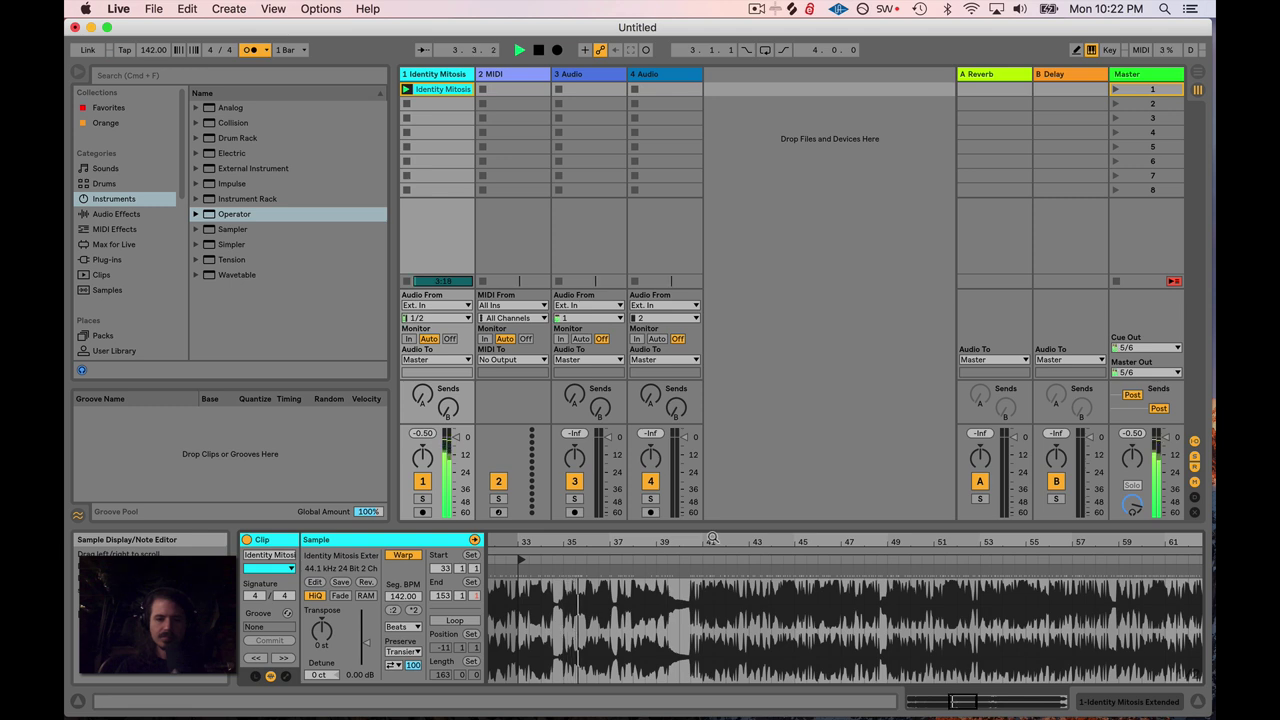
double_click(715, 538)
left_click(538, 50)
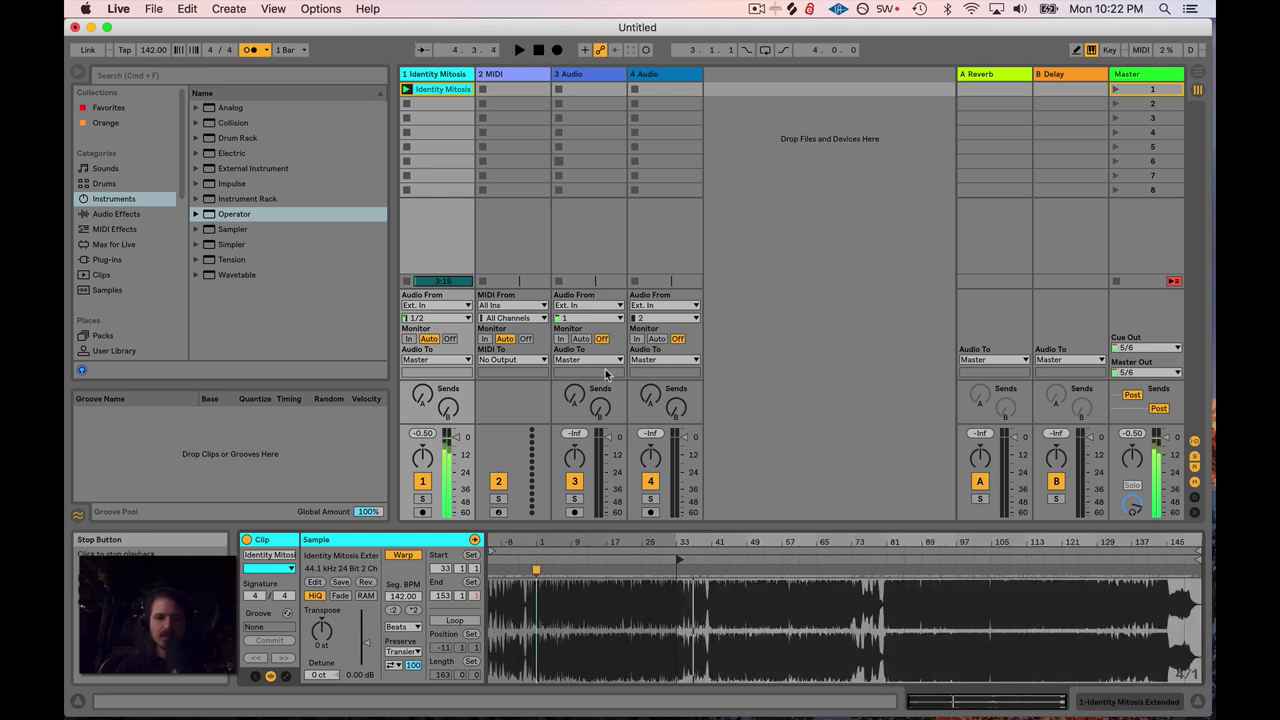
Move the start marker to bar 105 and play from there to check the timing against the metronome
left_click_drag(697, 581, 996, 580)
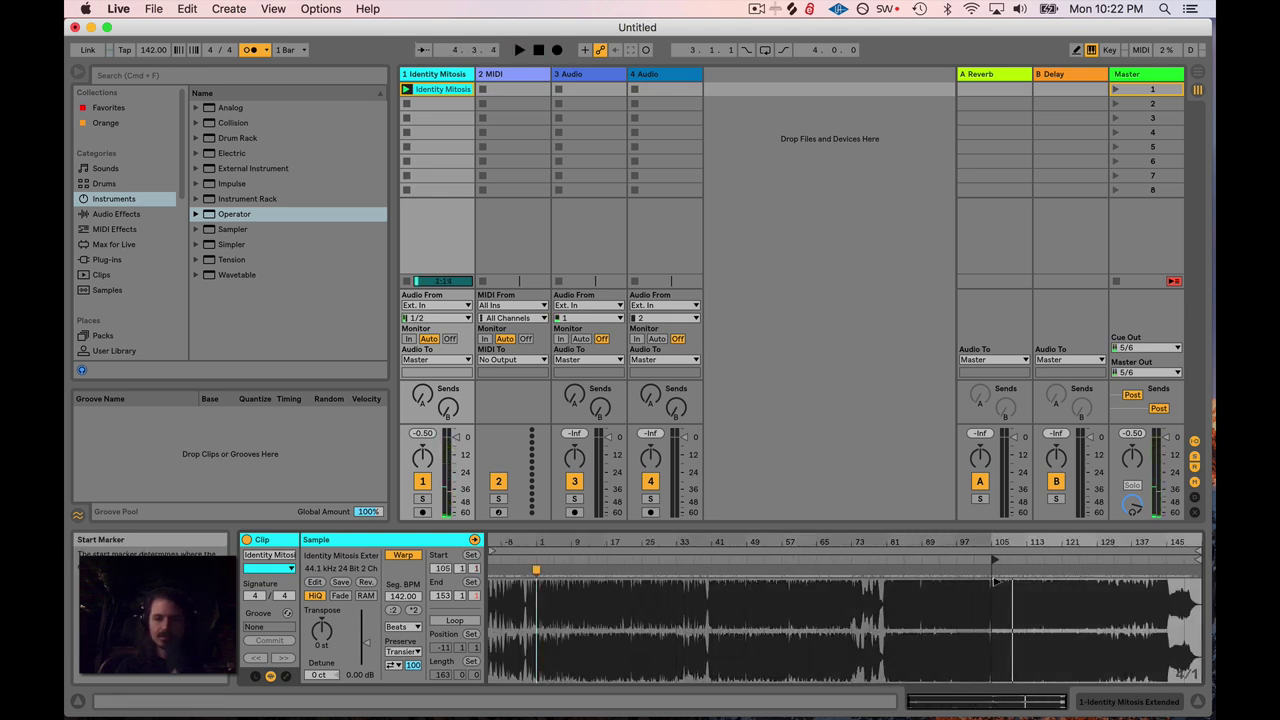
left_click(519, 50)
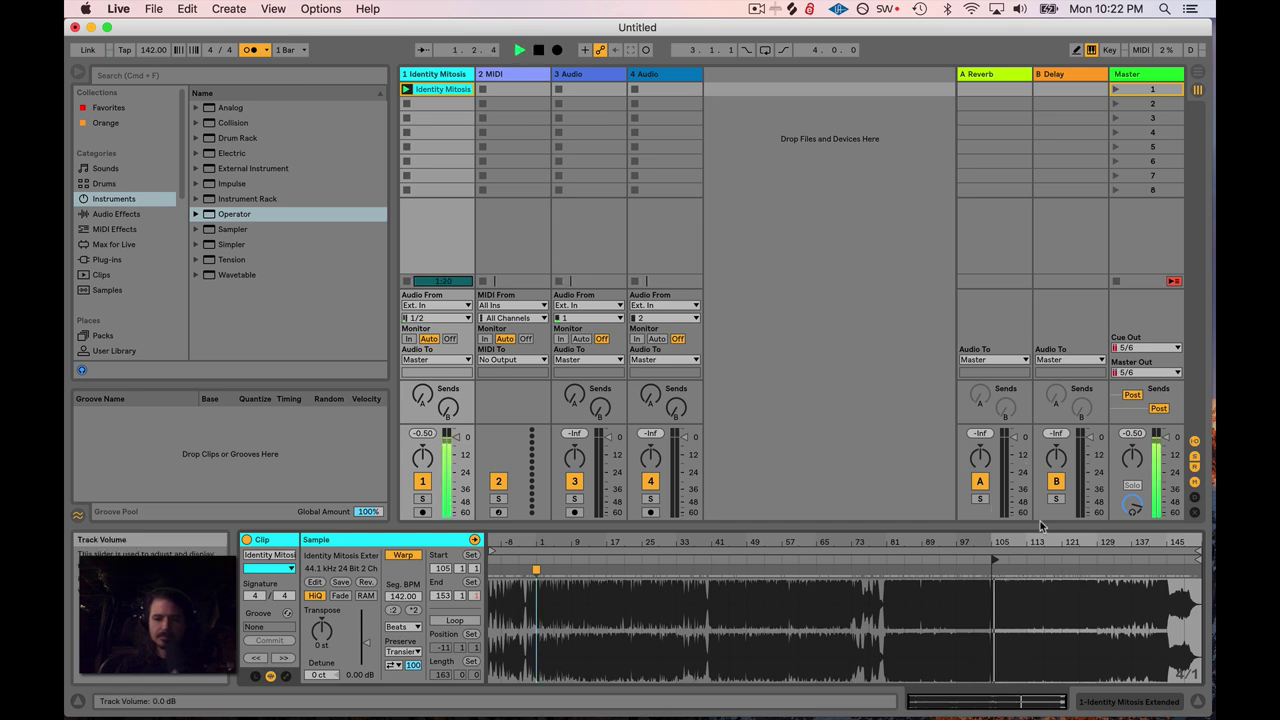
left_click_drag(1042, 542, 985, 590)
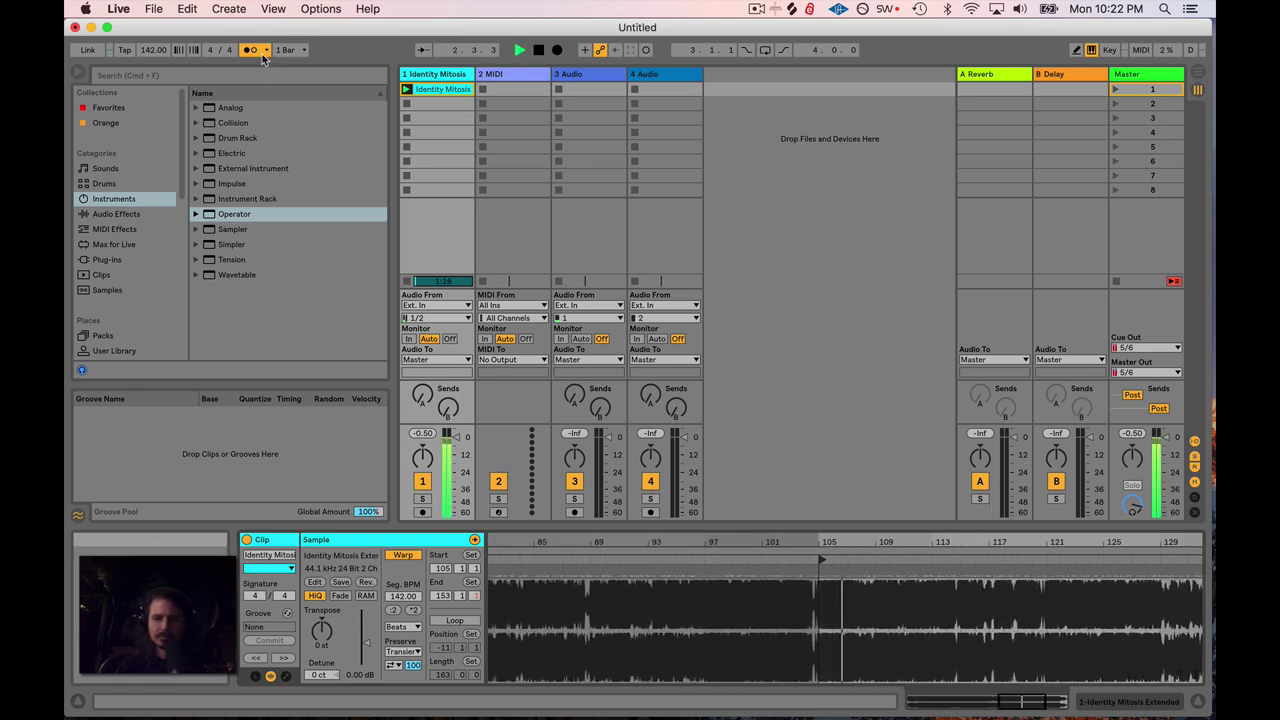
left_click_drag(944, 541, 888, 463)
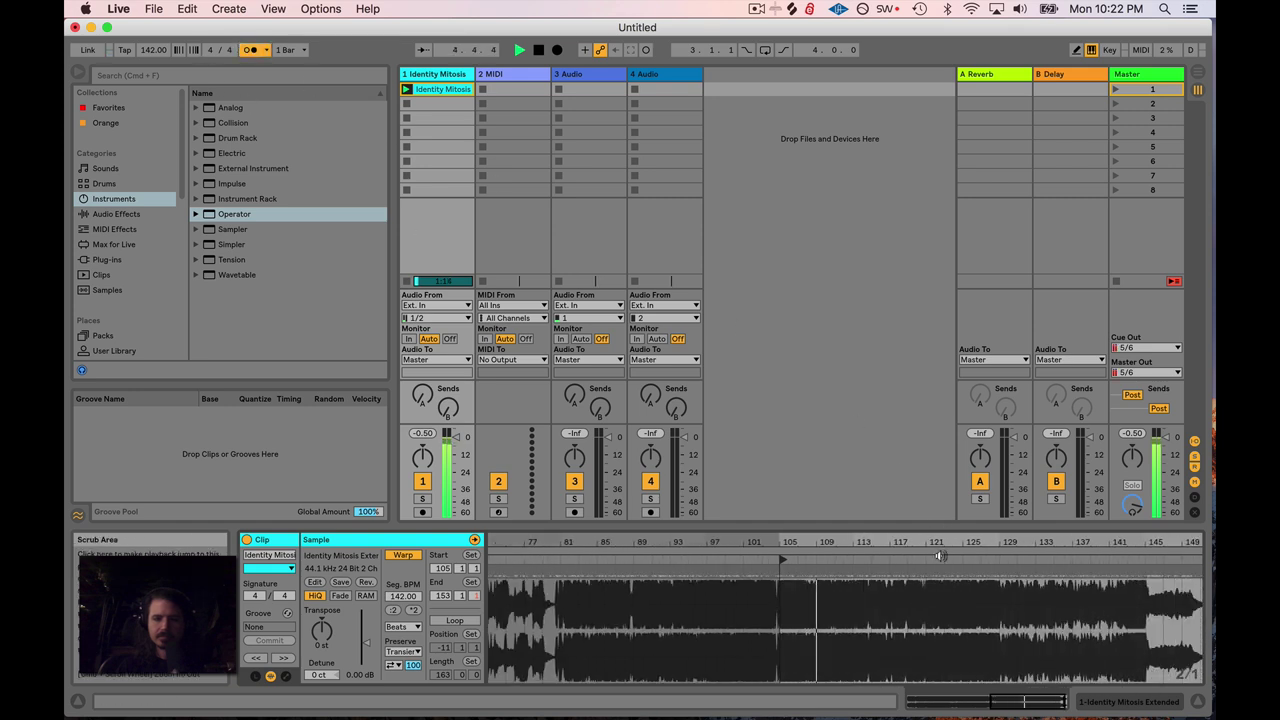
left_click(538, 52)
Play the clip from bar 141 to check its timing near the end, and turn off the metronome
mouse_move(786, 559)
left_mouse_down()
mouse_move(1156, 601)
mouse_move(1112, 561)
left_mouse_up()
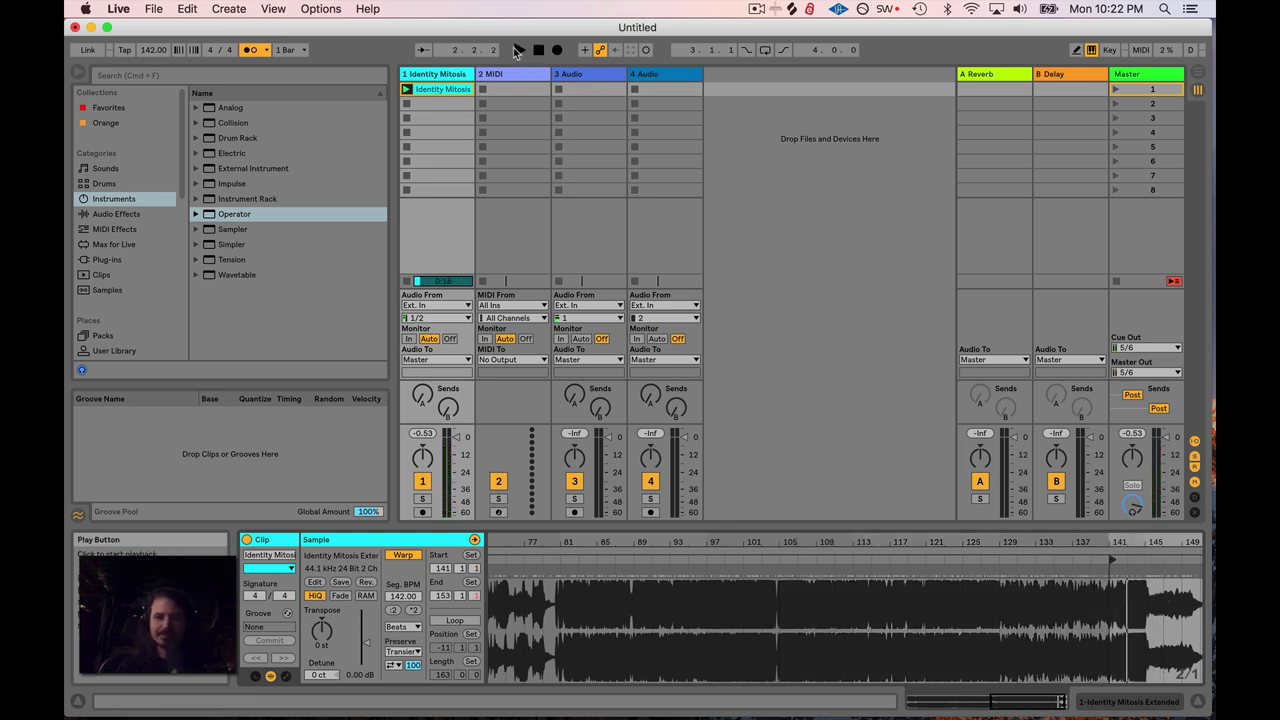
key("space")
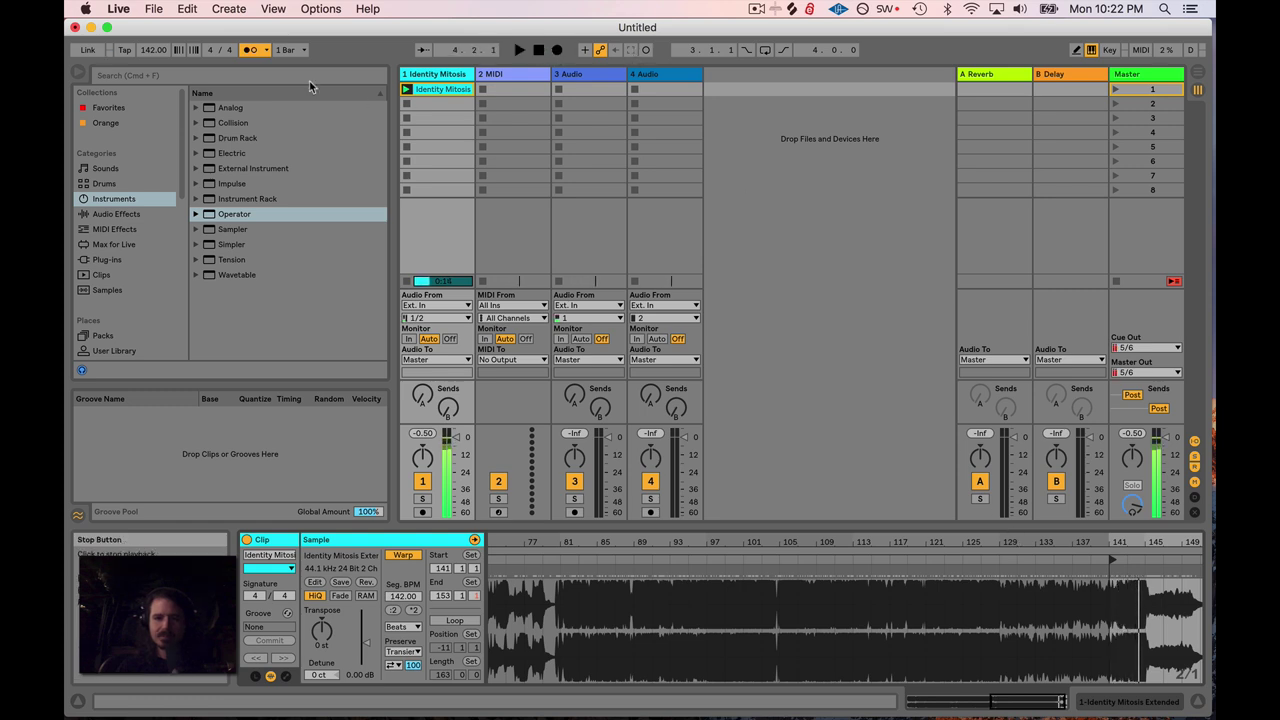
left_click(251, 50)
Move the Identity Mitosis clip's start marker to bar 41 and stop the clip on its track
left_click_drag(822, 630, 822, 560)
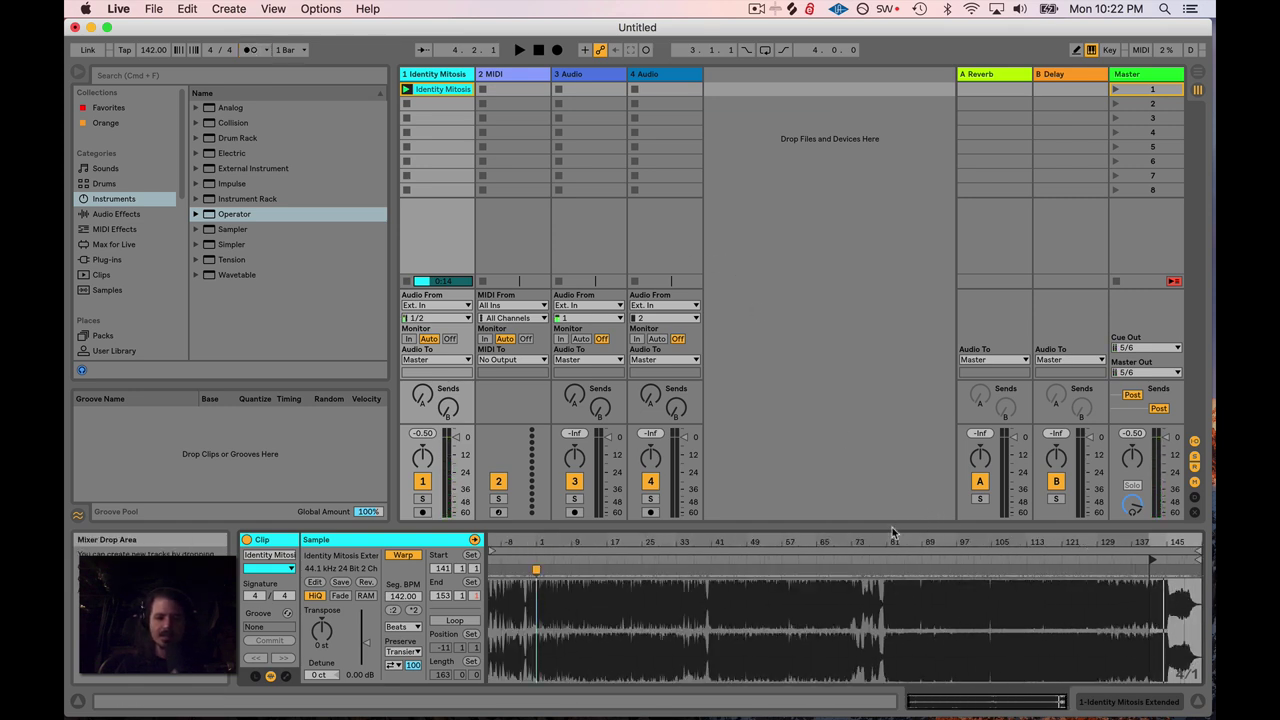
left_click_drag(1156, 561, 711, 561)
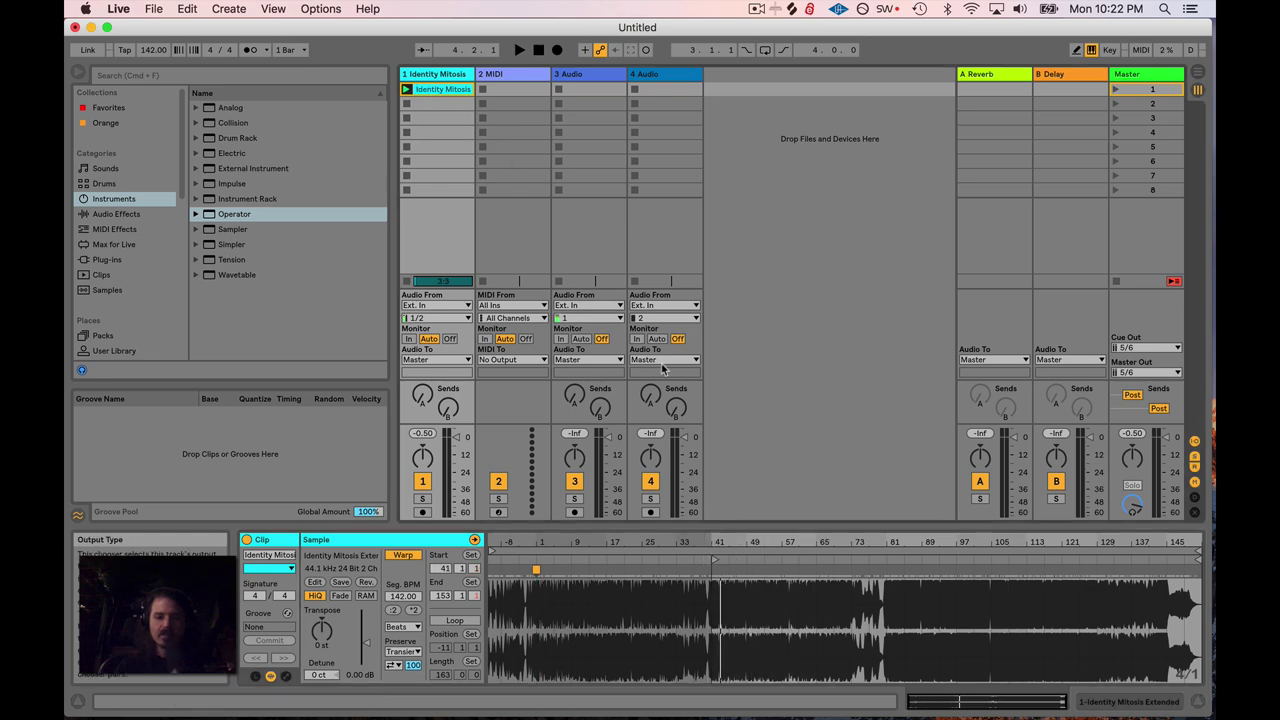
key("ctrl+Up")
left_click(594, 312)
left_click(407, 104)
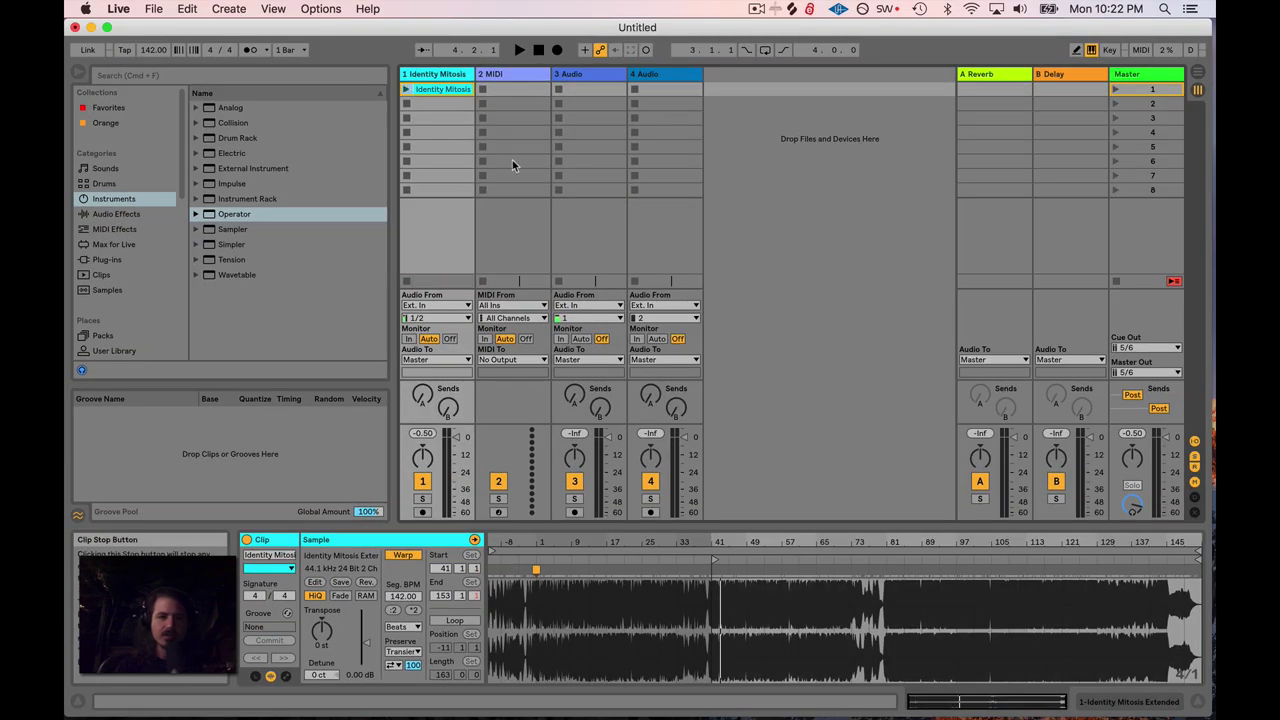
Import the 2_Euclidia Master B wav from the Identity Mitosis -10 16bit Finder folder into the second clip slot of track 2
key("ctrl+Up")
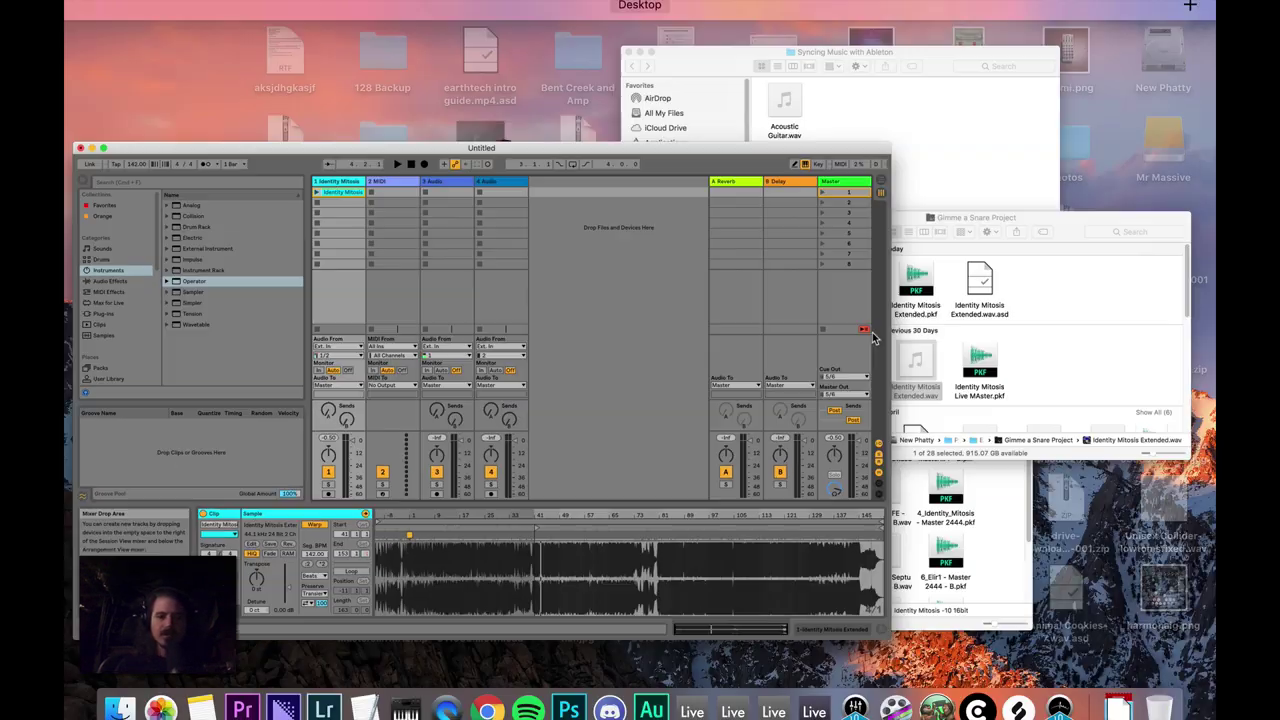
left_click(948, 524)
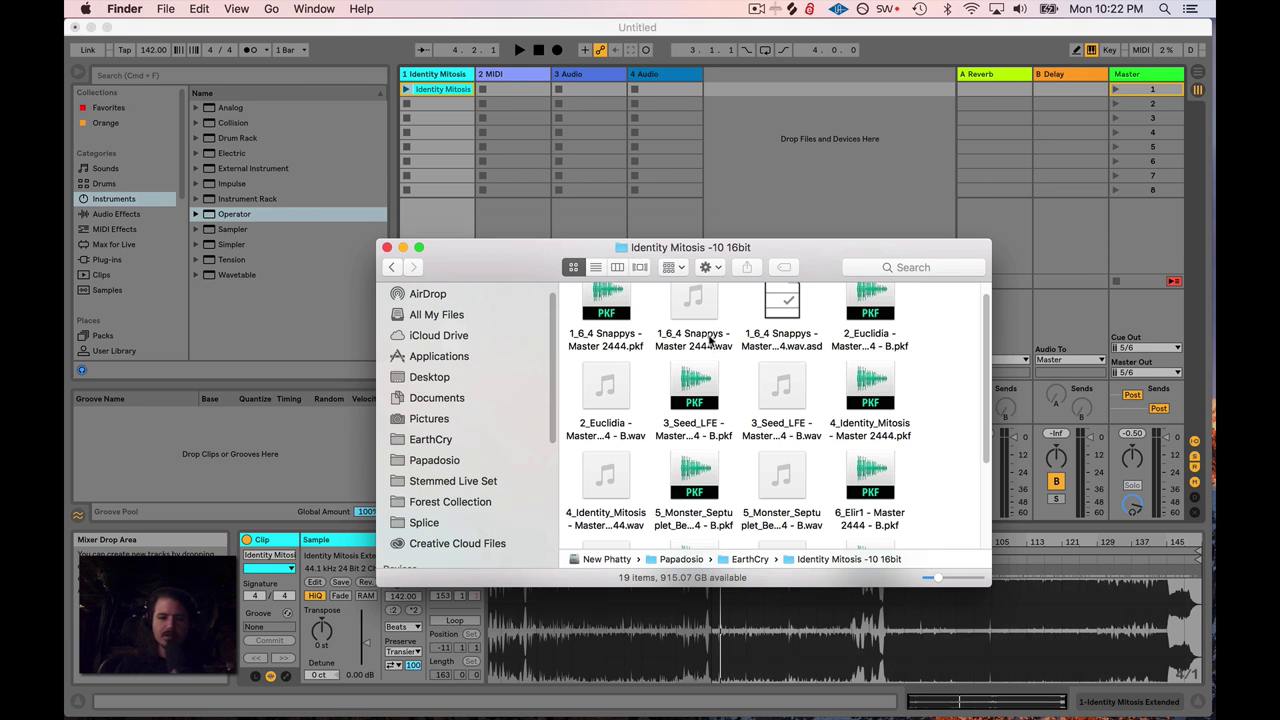
left_click_drag(606, 386, 547, 103)
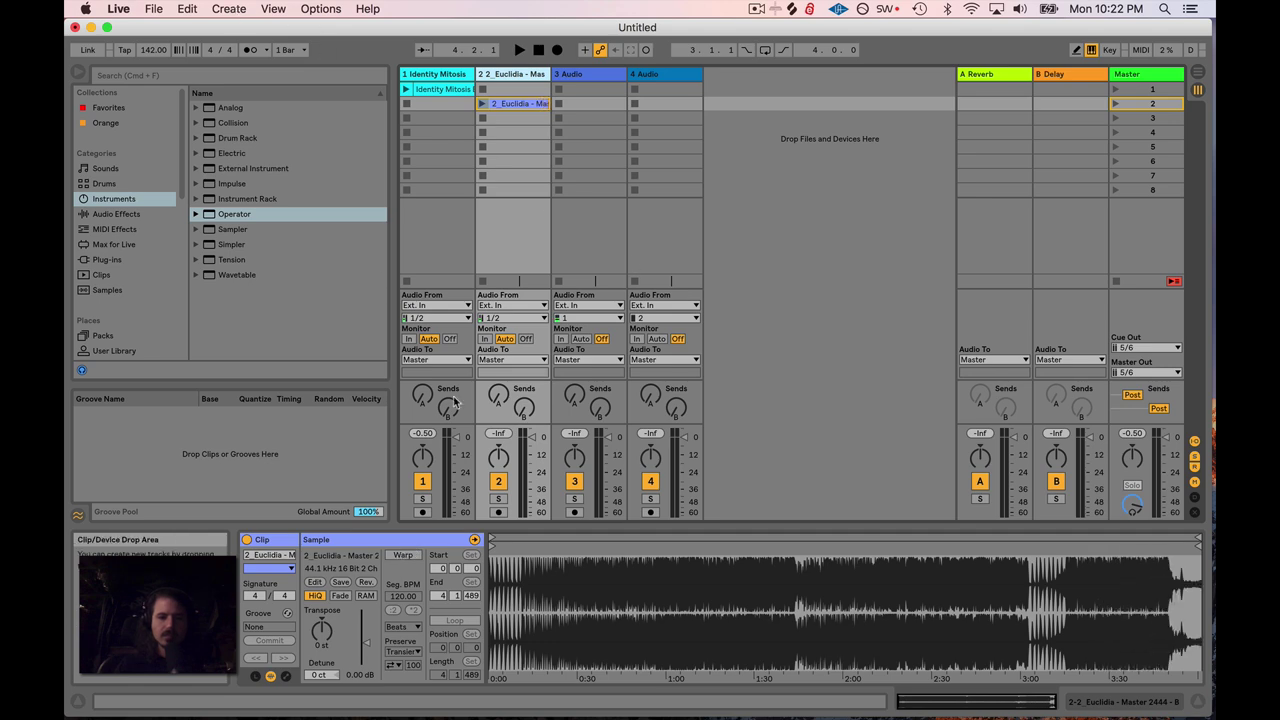
Move the 2_Euclidia clip's start marker to about 0:11, where the denser beat begins, and turn on Warp
left_click_drag(518, 549, 512, 615)
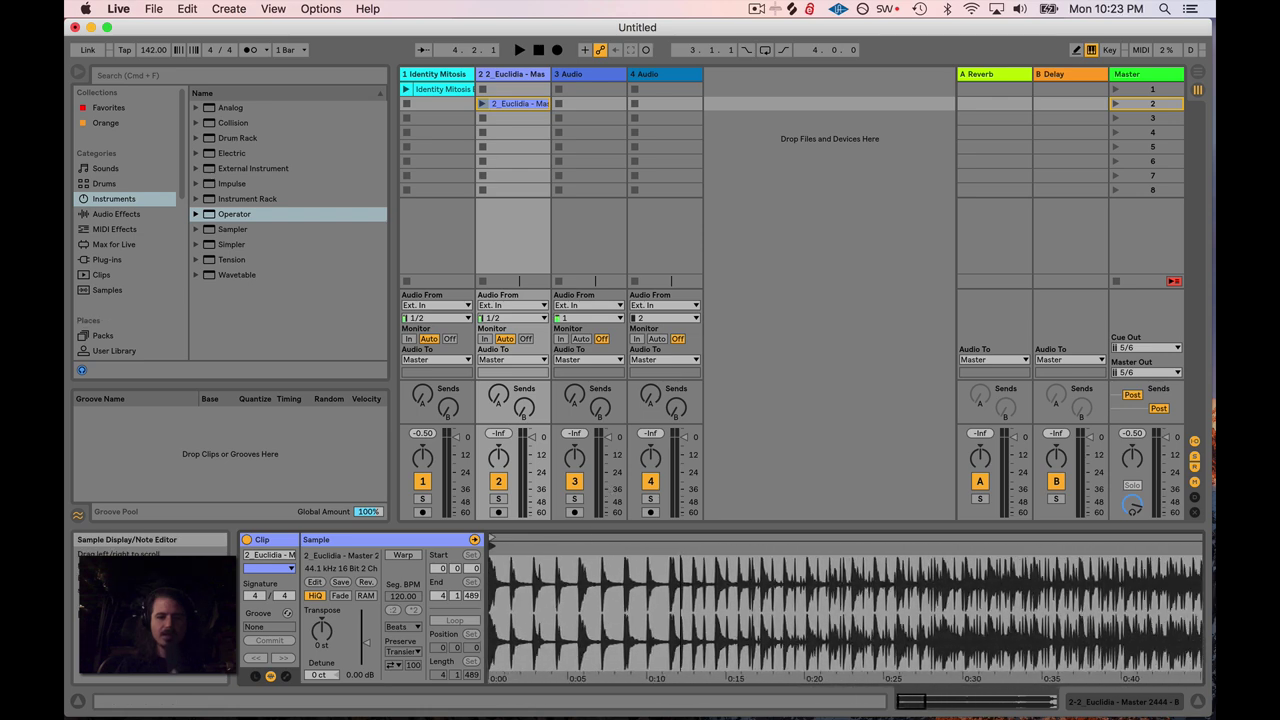
left_click_drag(492, 545, 668, 545)
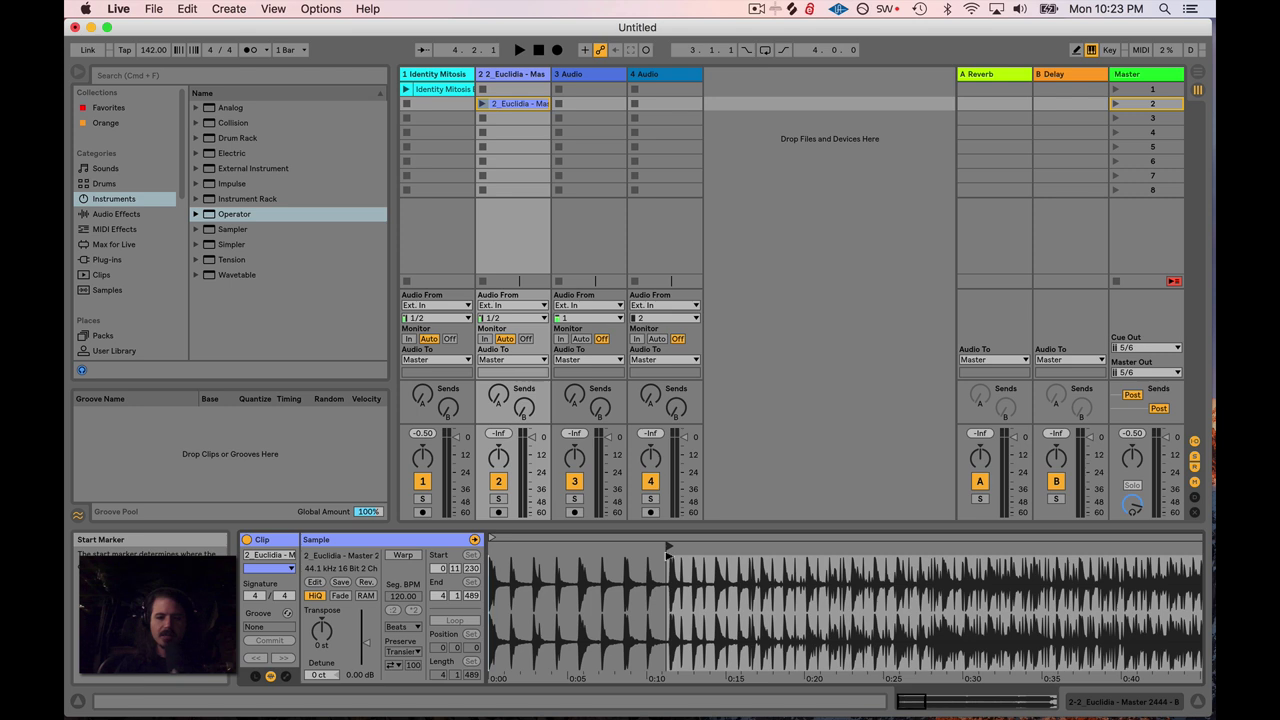
left_click(403, 556)
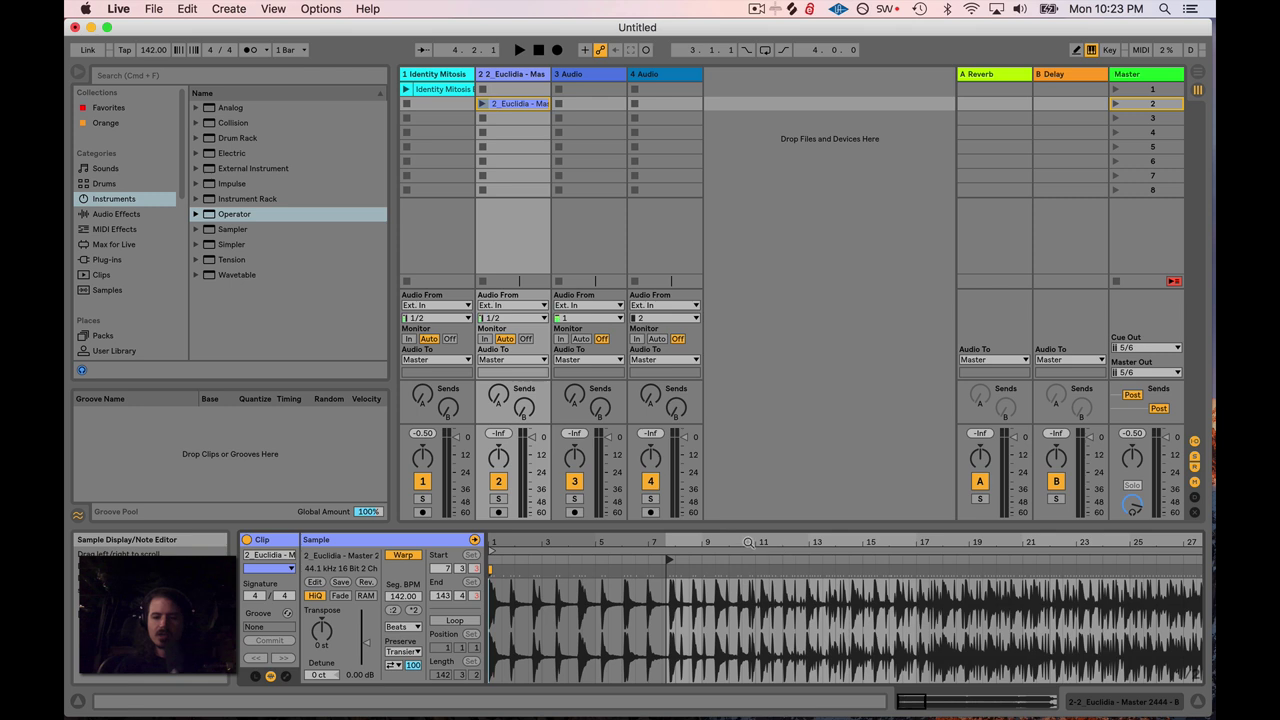
Set 1.1.1 at the 2_Euclidia transient near bar 7.4, at about 0:11.5, where the main beat comes in
left_click_drag(743, 543, 724, 582)
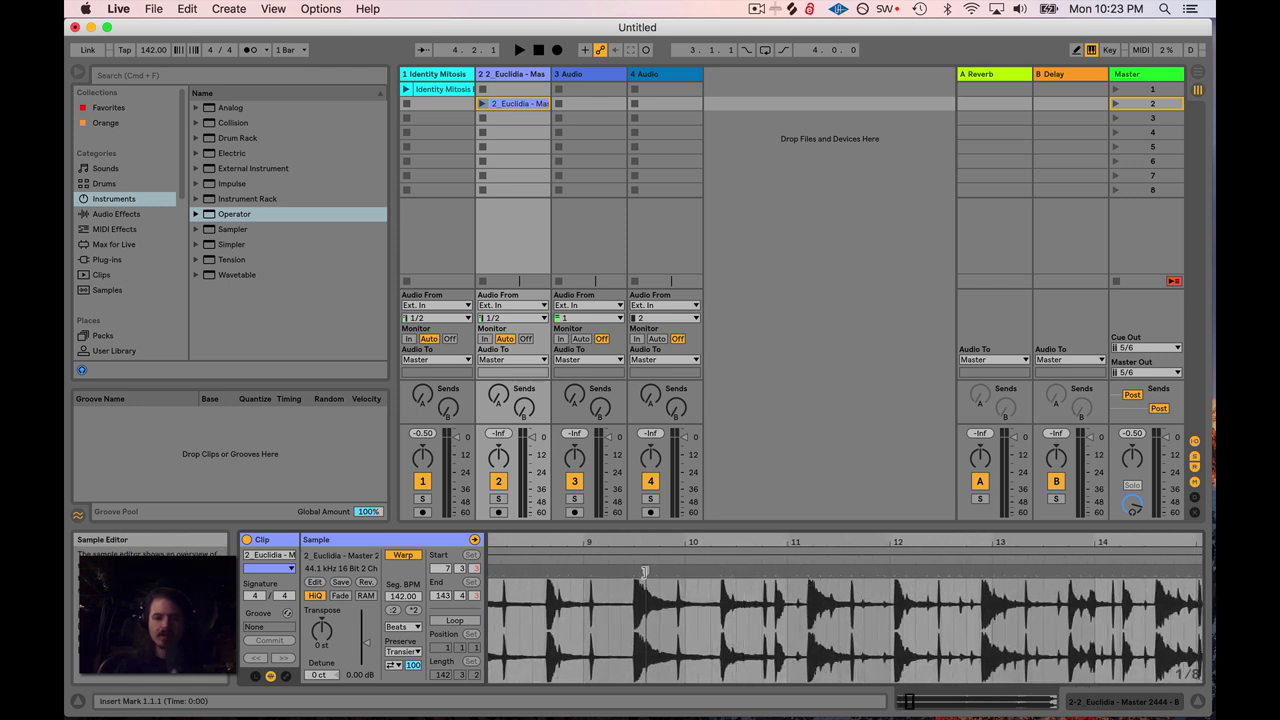
left_click_drag(622, 545, 1098, 546)
mouse_move(944, 543)
left_mouse_down()
mouse_move(768, 535)
mouse_move(712, 560)
mouse_move(787, 560)
left_mouse_up()
scroll(828, 548, "up", 5)
scroll(815, 568, "up", 2)
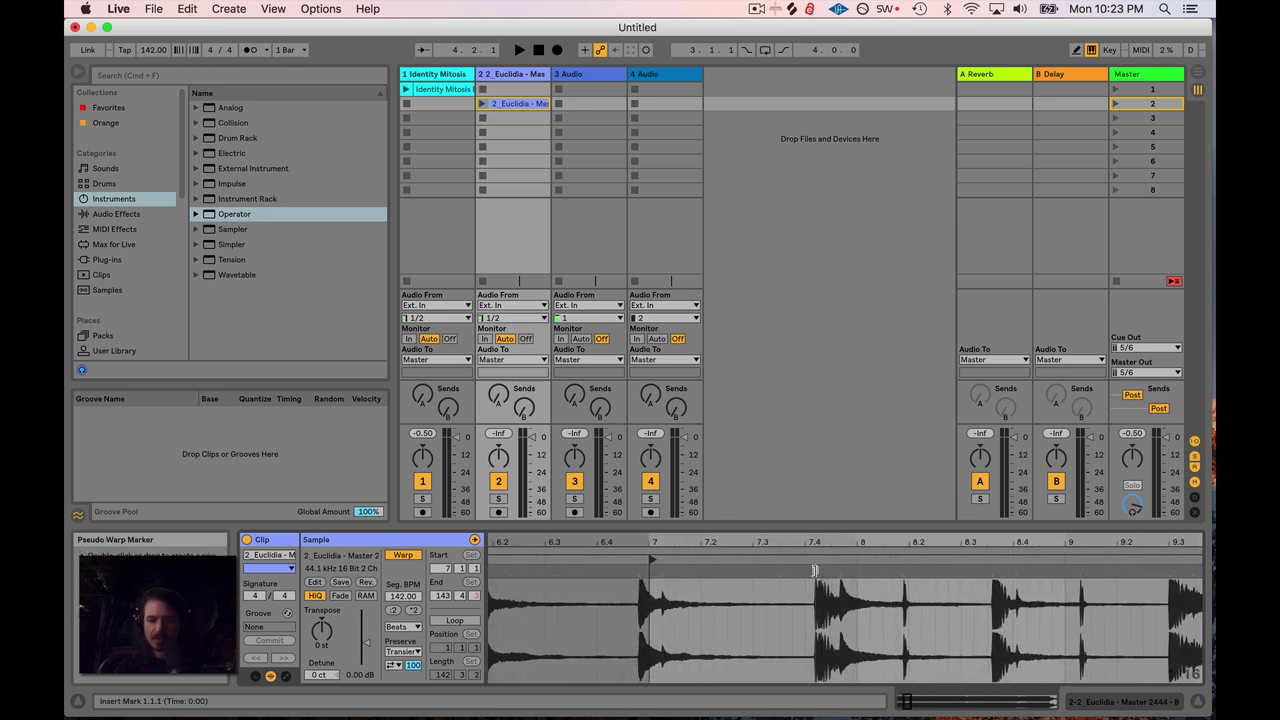
right_click(815, 570)
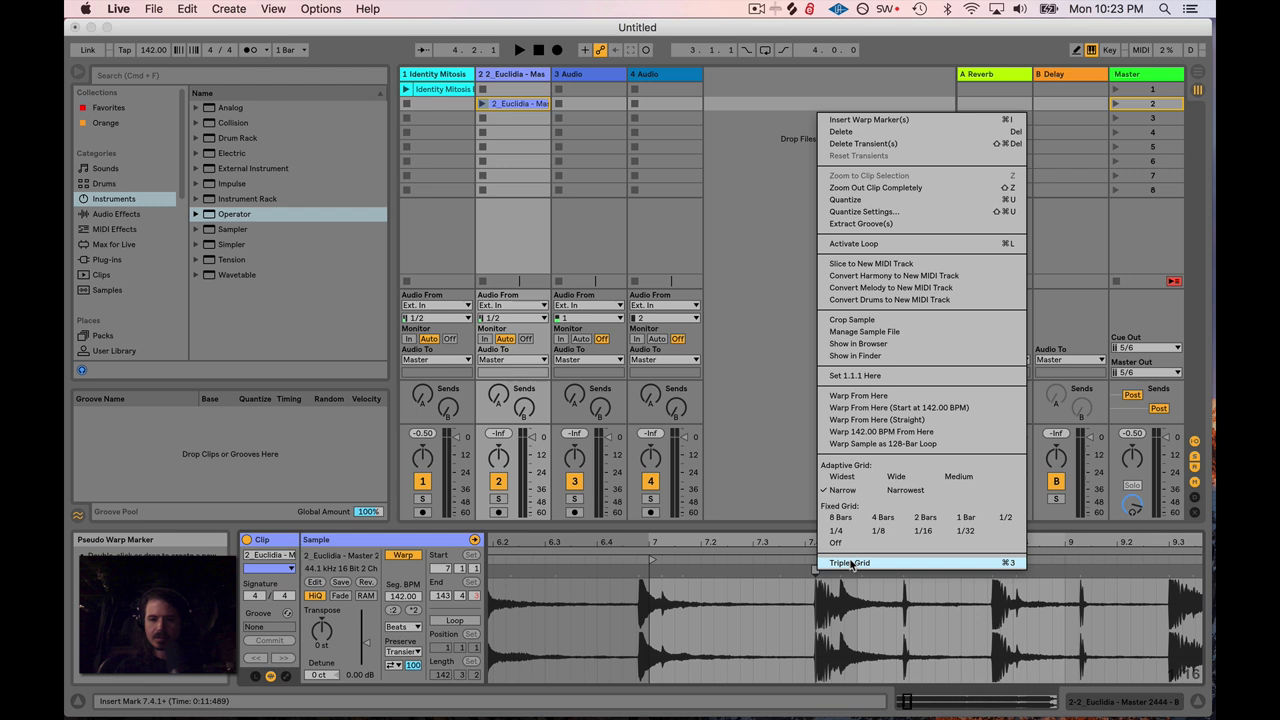
left_click(845, 376)
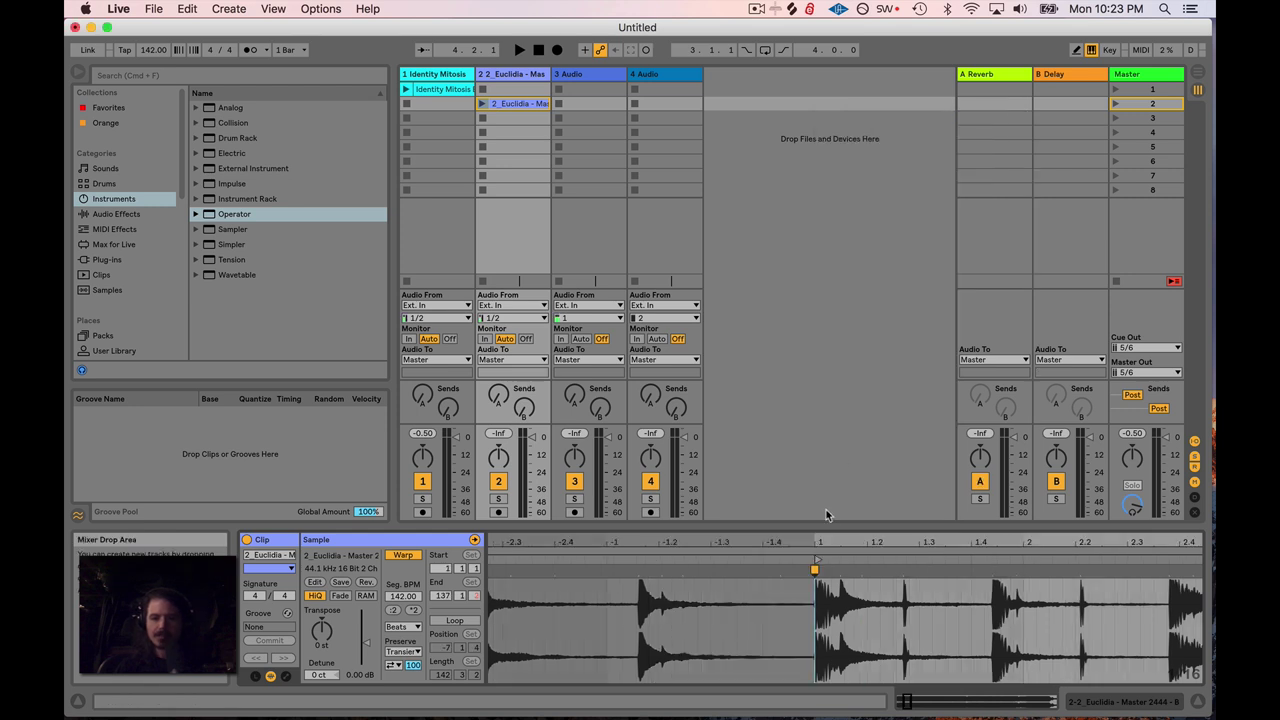
Turn off Warp for the 2_Euclidia clip, play it and tap along with the beat to measure its tempo
left_click(404, 556)
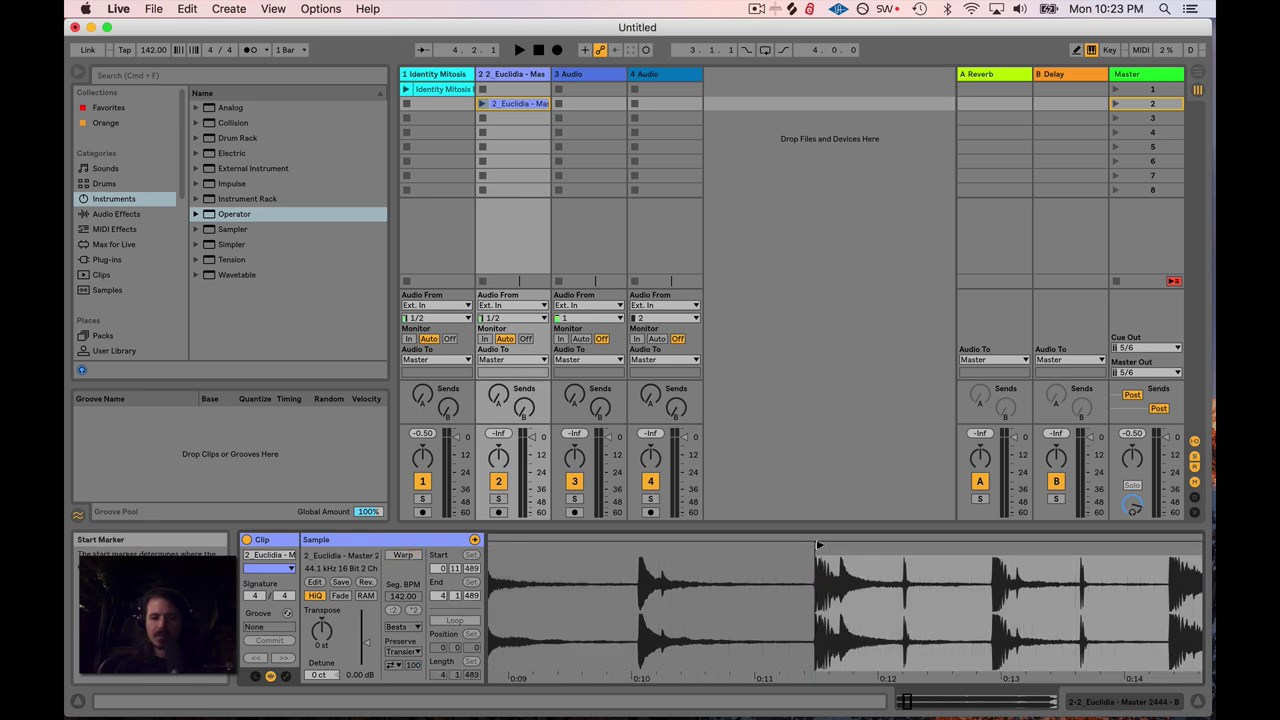
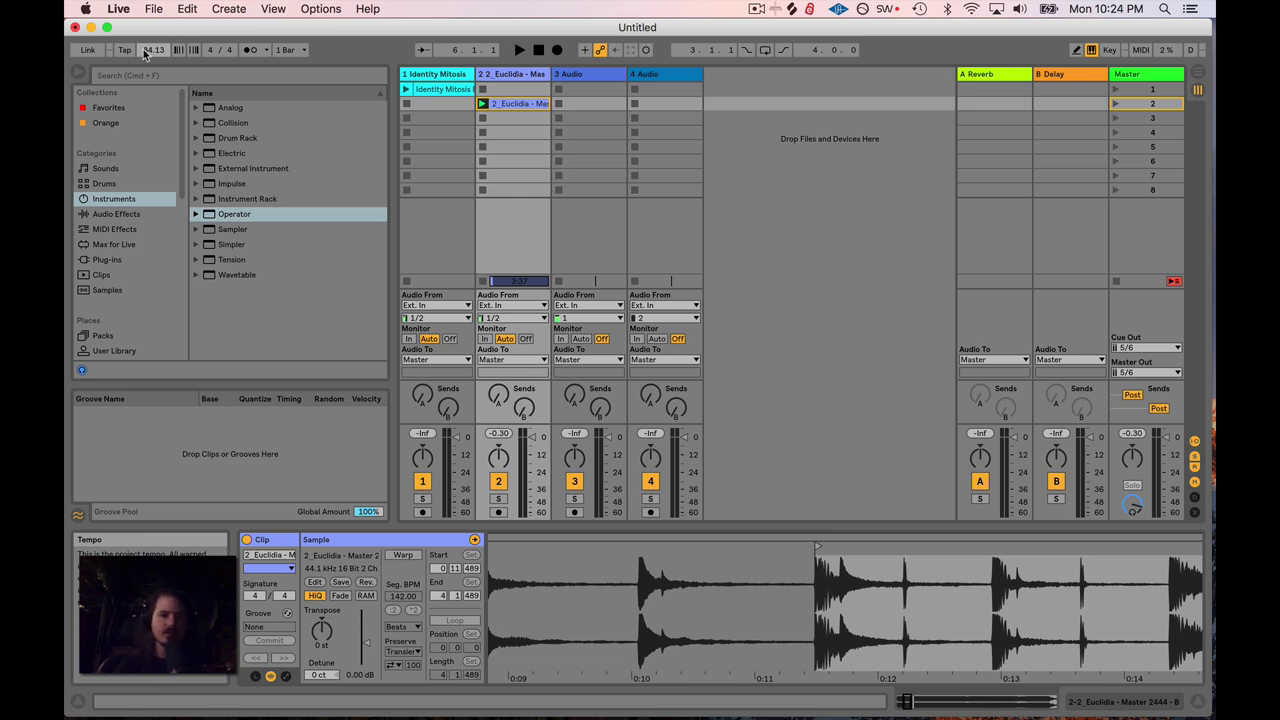
left_click(519, 51)
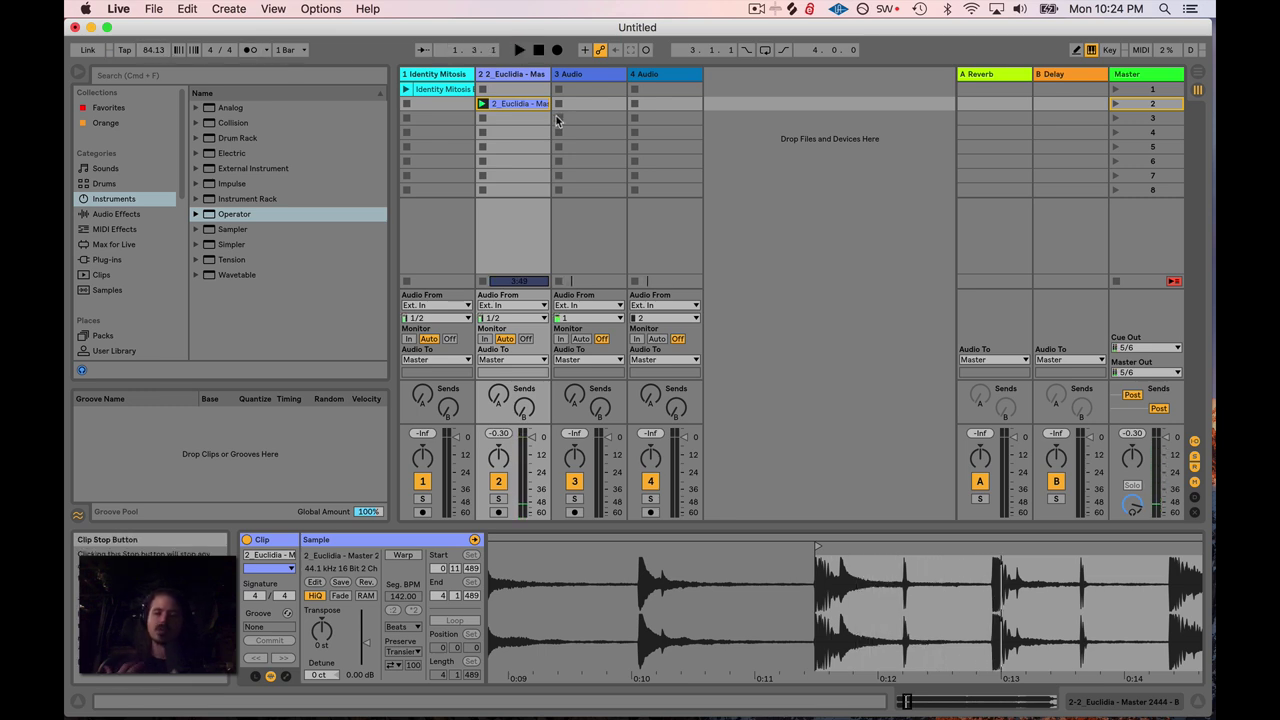
left_click(519, 50)
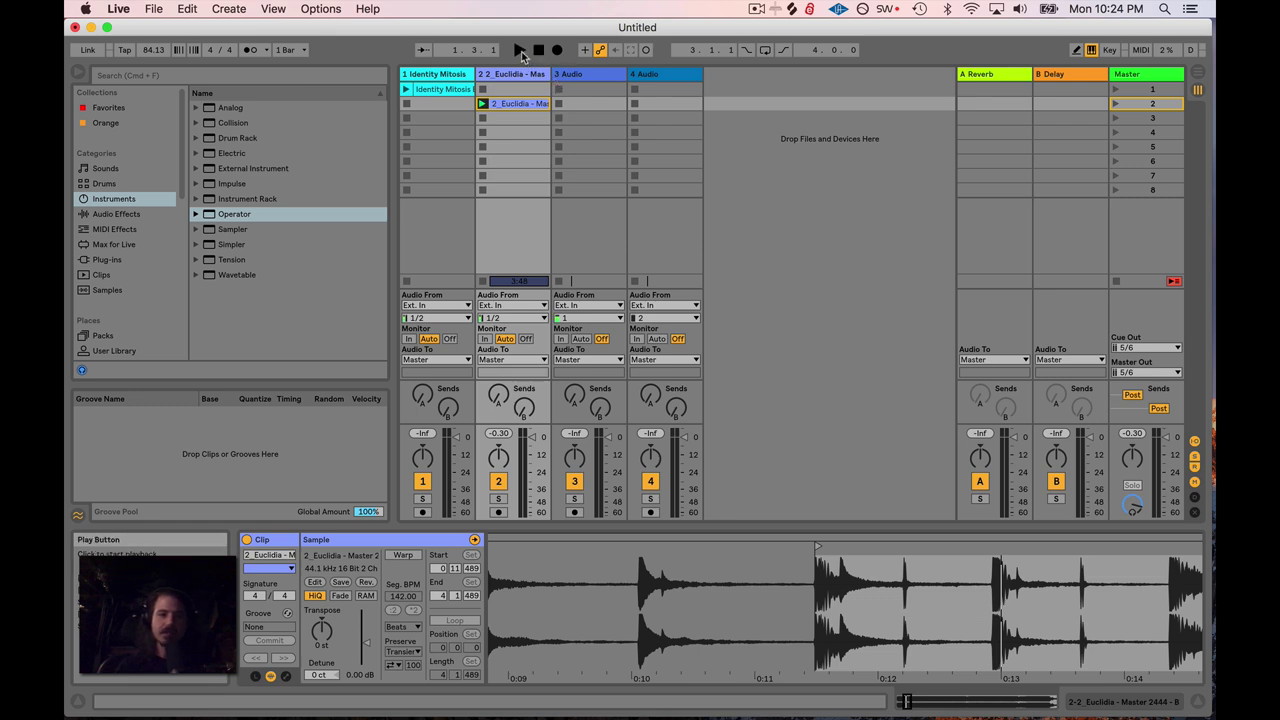
left_click(124, 50)
left_click(124, 50)
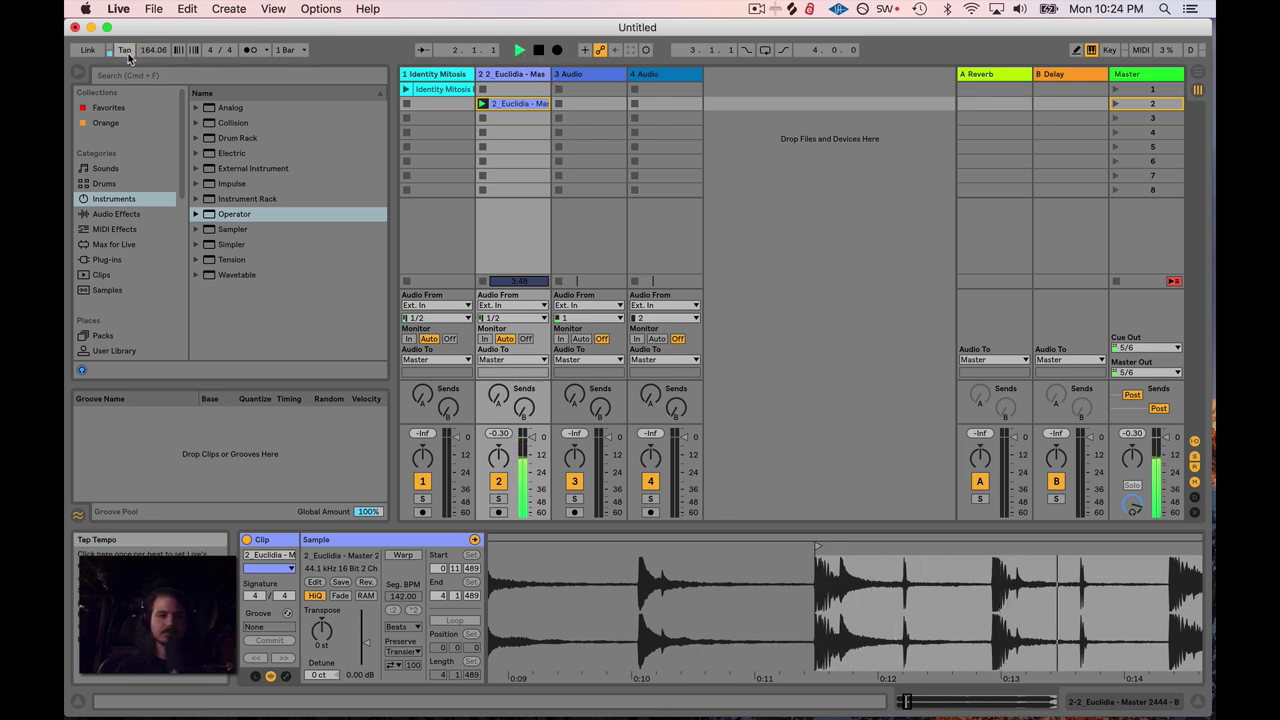
left_click(124, 50)
left_click(124, 50)
left_click(124, 50)
left_click(124, 50)
left_click(124, 50)
left_click(124, 50)
left_click(124, 50)
left_click(124, 50)
left_click(124, 50)
left_click(124, 50)
left_click(124, 50)
left_click(124, 50)
left_click(124, 50)
left_click(124, 50)
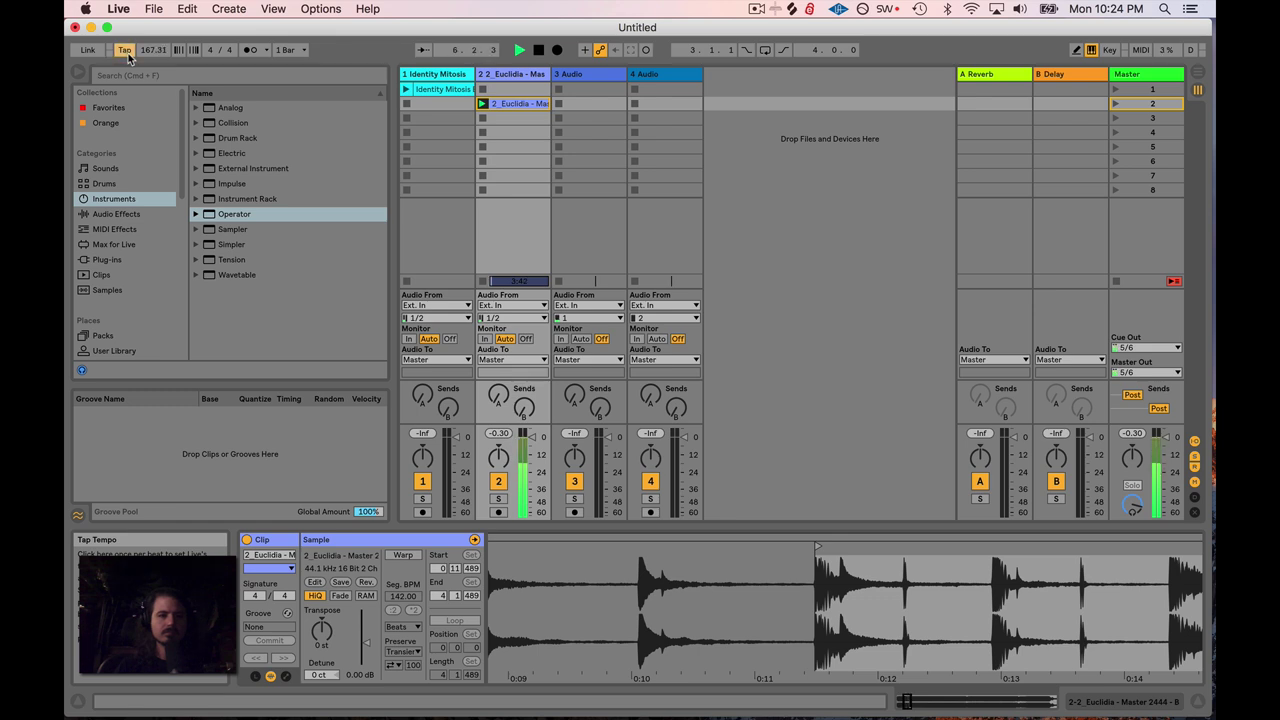
left_click(124, 50)
left_click(124, 50)
Stop playback and set the project tempo to 167 BPM
left_click(538, 54)
left_click(152, 52)
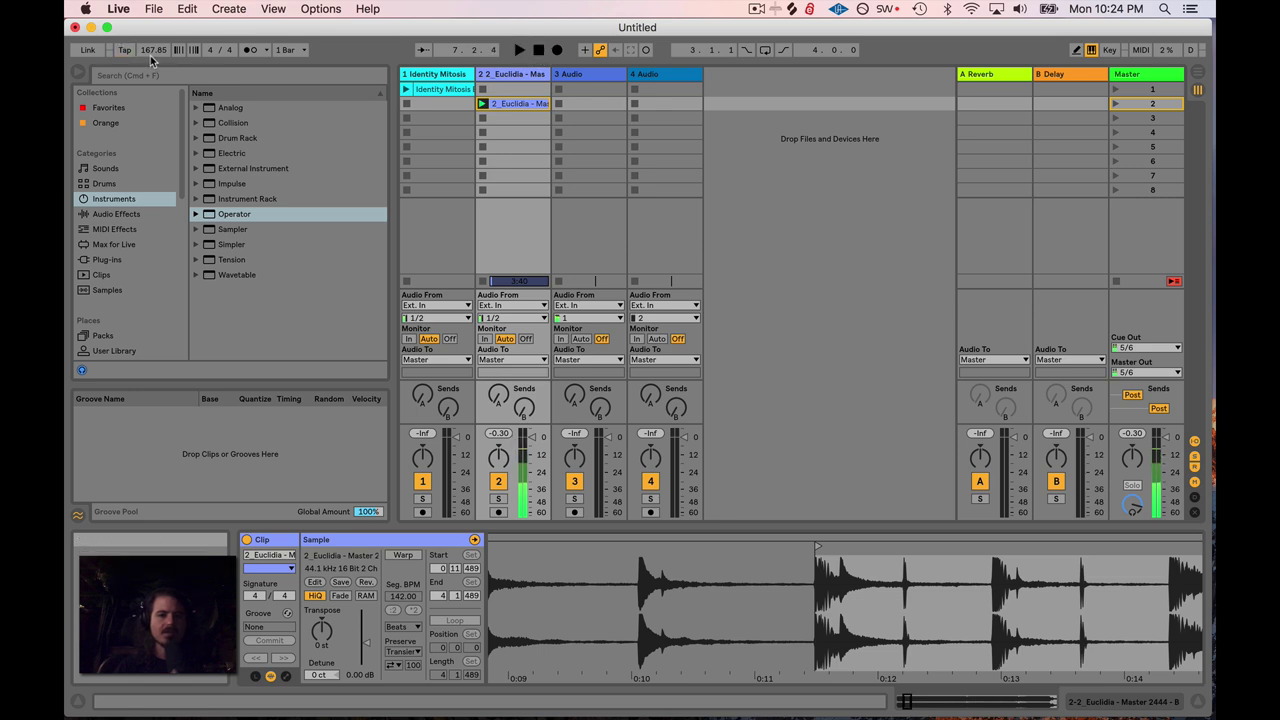
type("168")
key("Return")
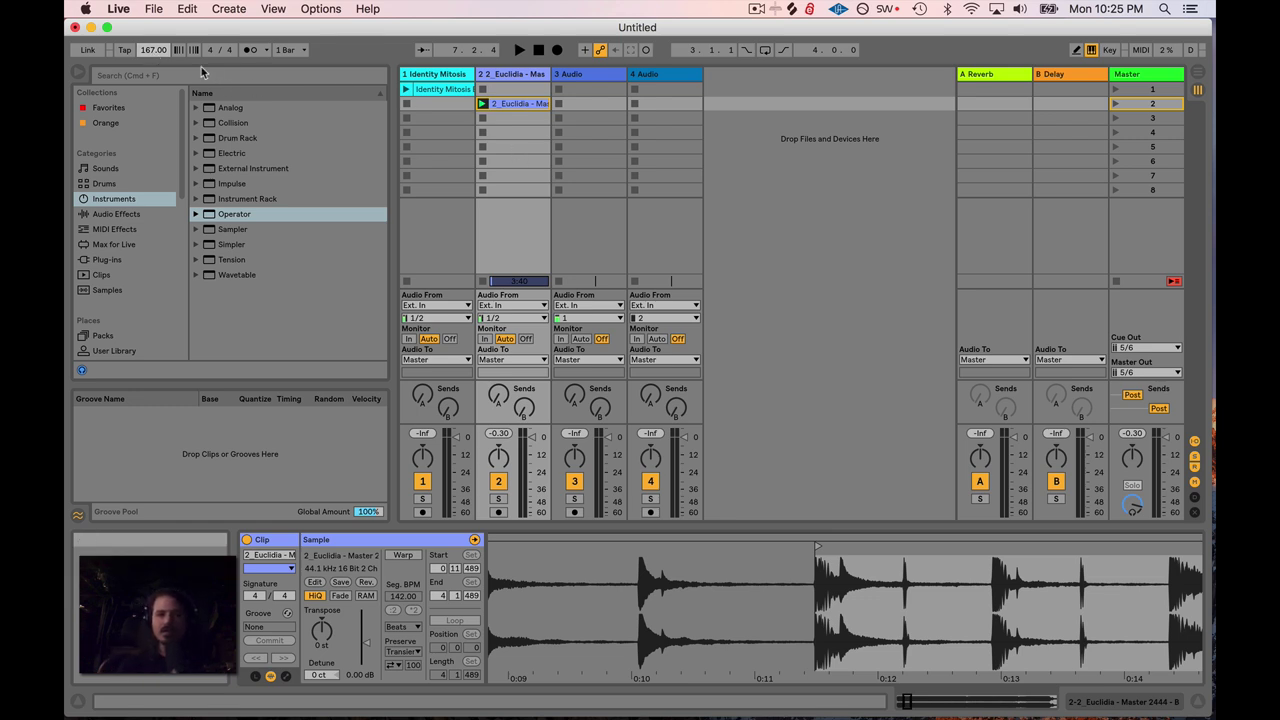
key("super+z")
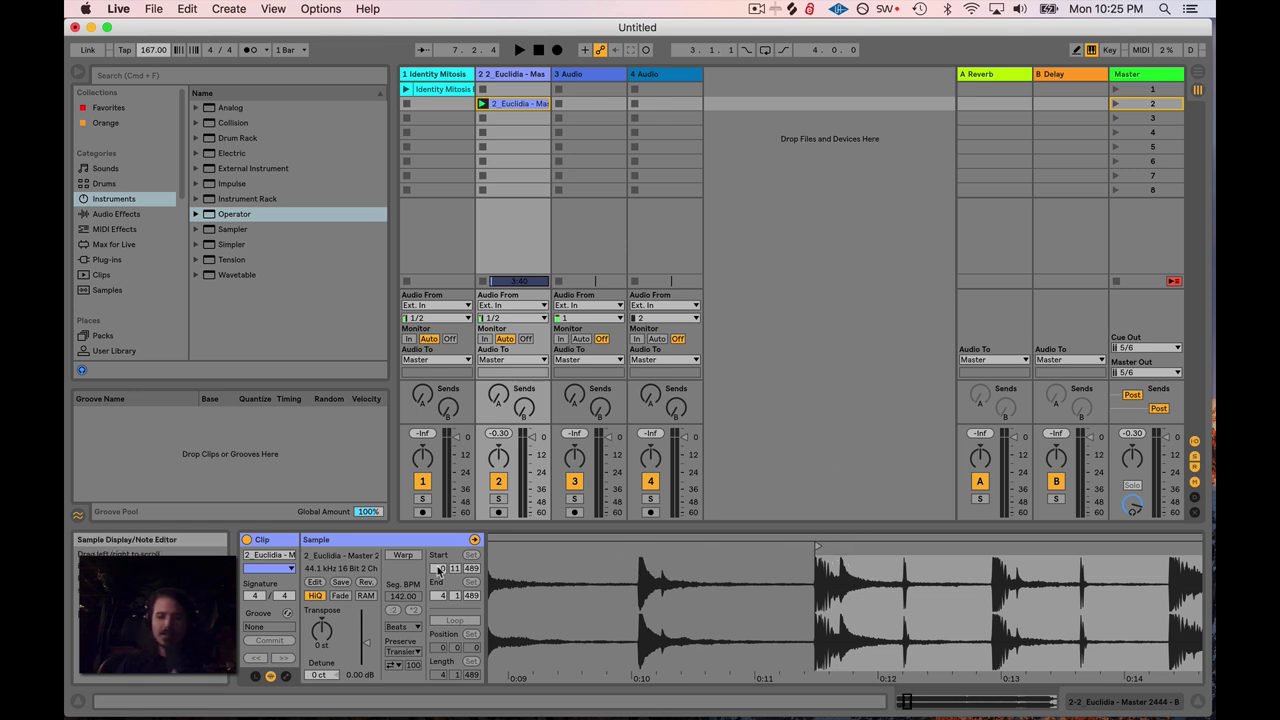
Turn Warp on for the 2_Euclidia clip and set its segment BPM to 167
left_click(403, 556)
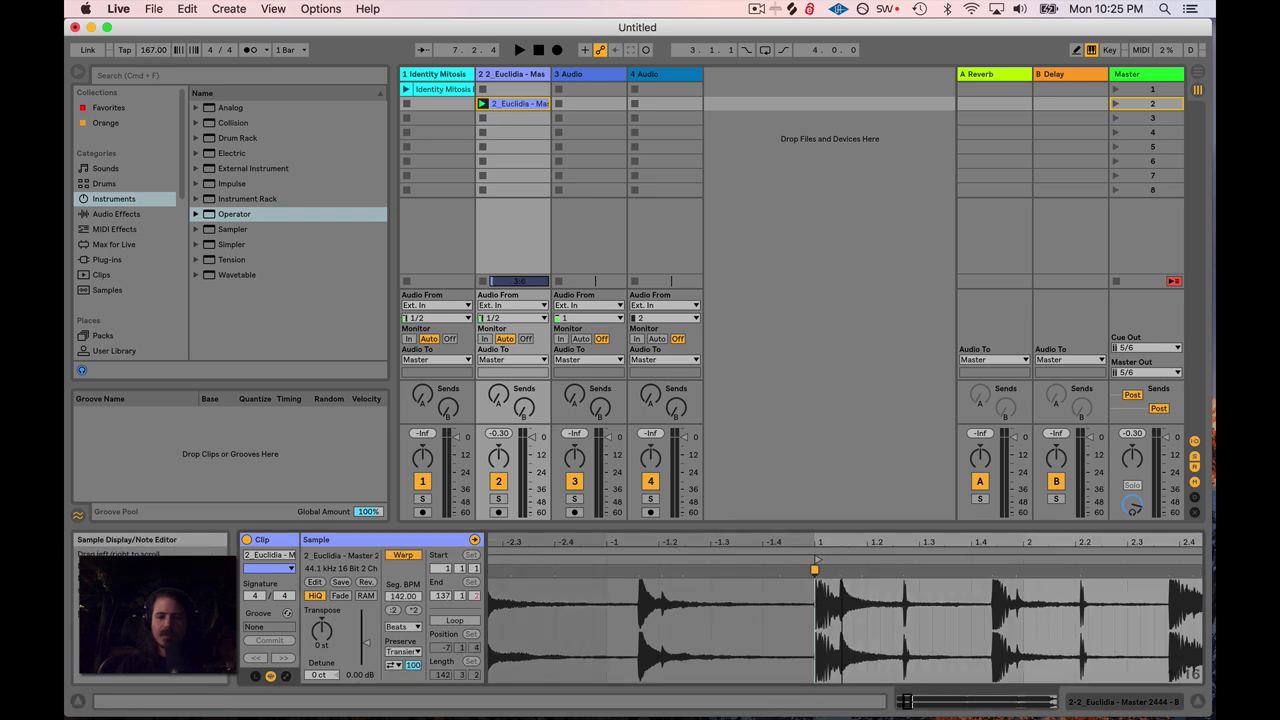
left_click_drag(662, 610, 669, 661)
key("minus")
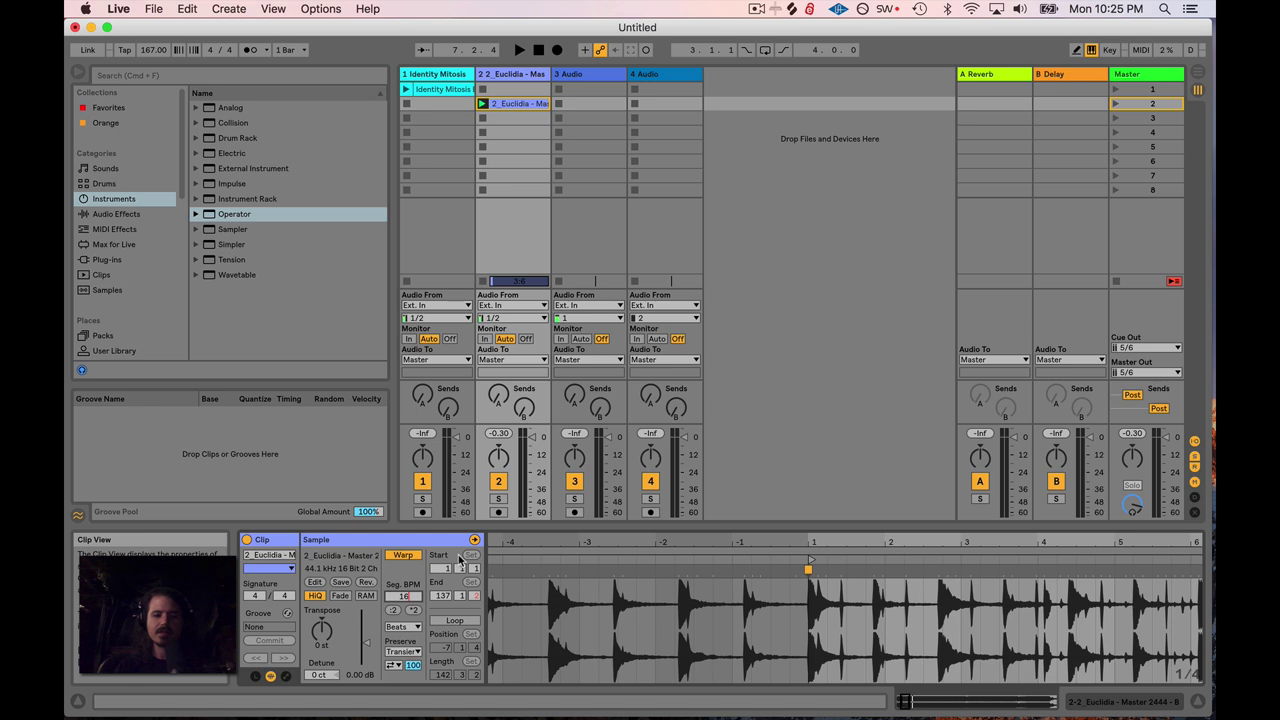
type("167")
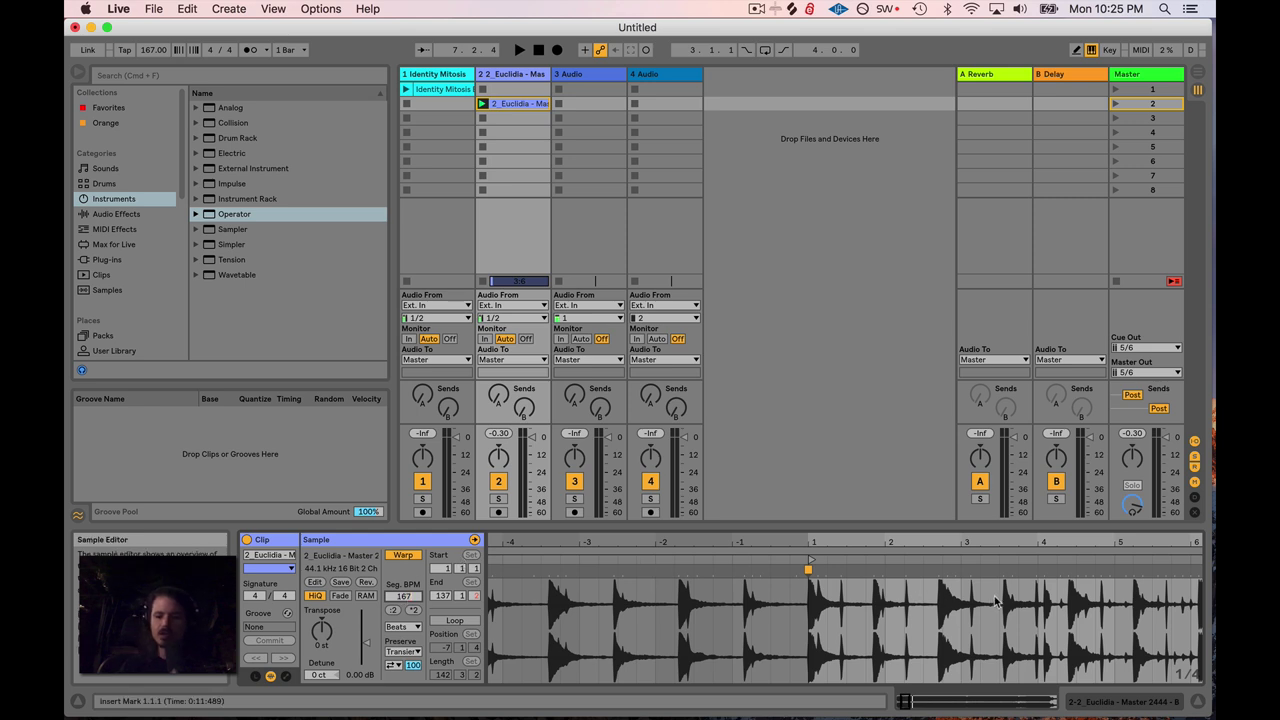
key("Return")
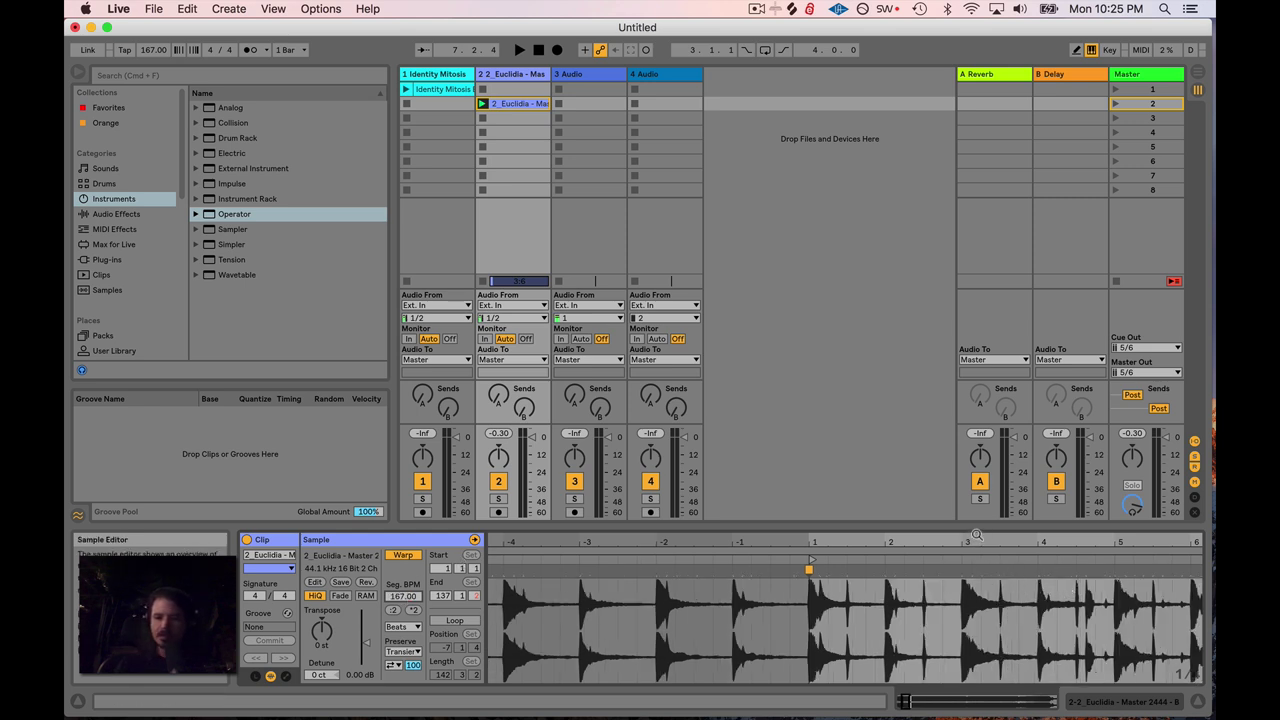
Play the 2_Euclidia clip against the metronome to check its warping, and stop the clip on its track
left_click_drag(976, 536, 976, 502)
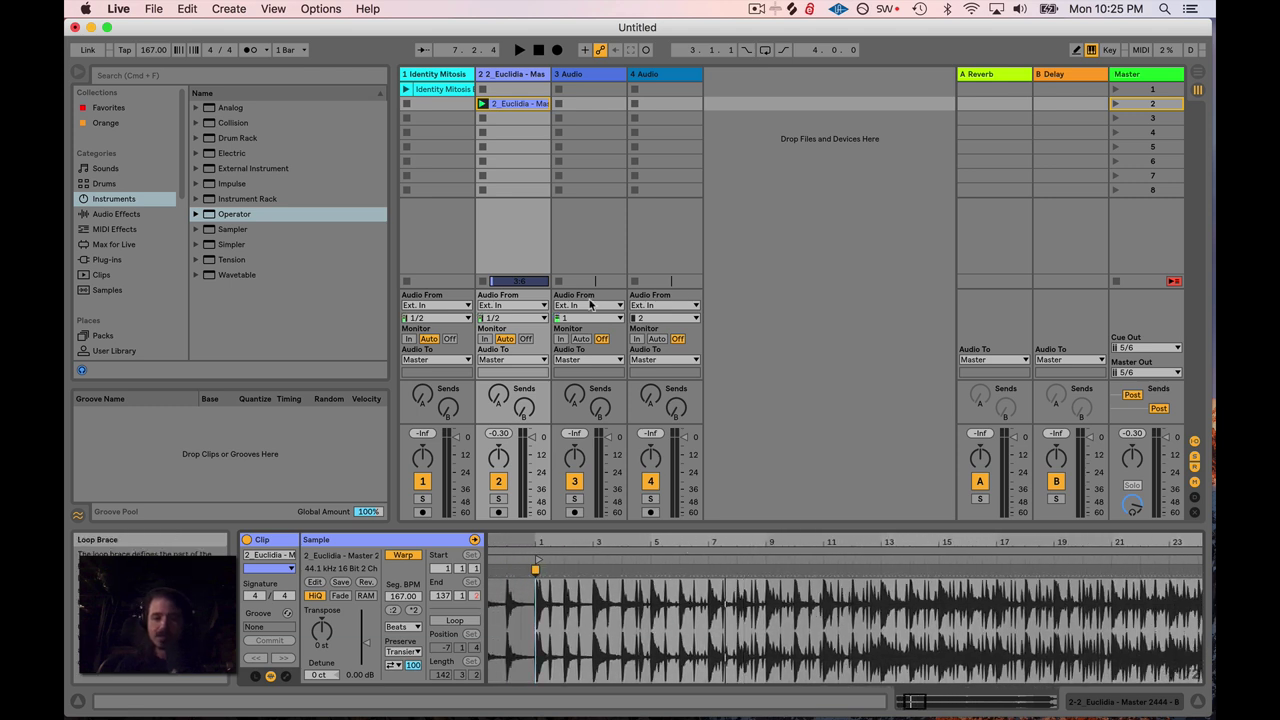
left_click(482, 105)
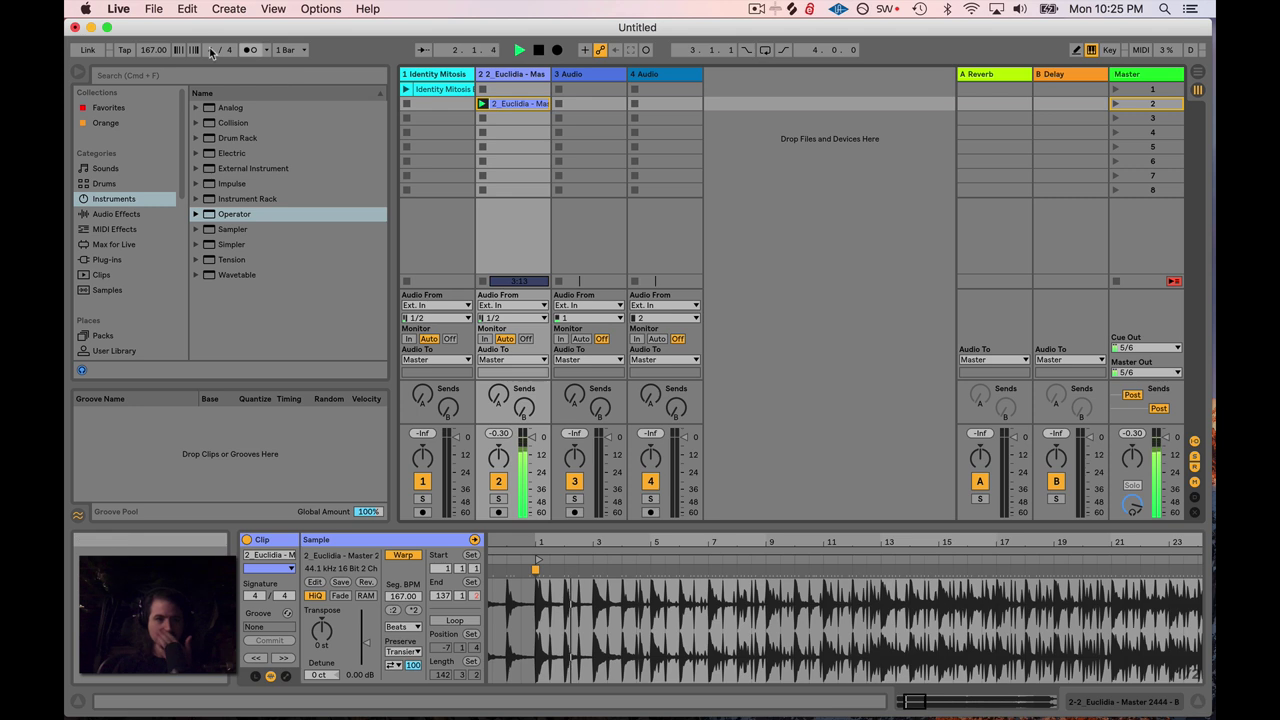
left_click(250, 49)
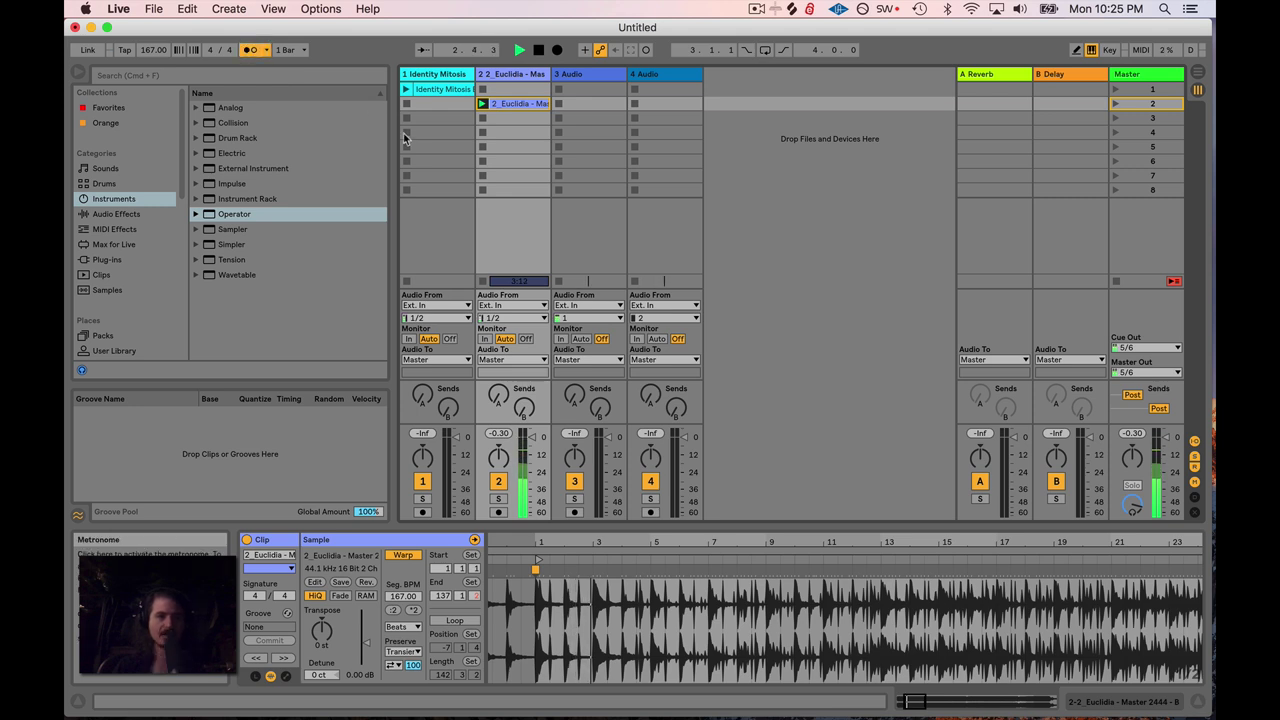
left_click(537, 50)
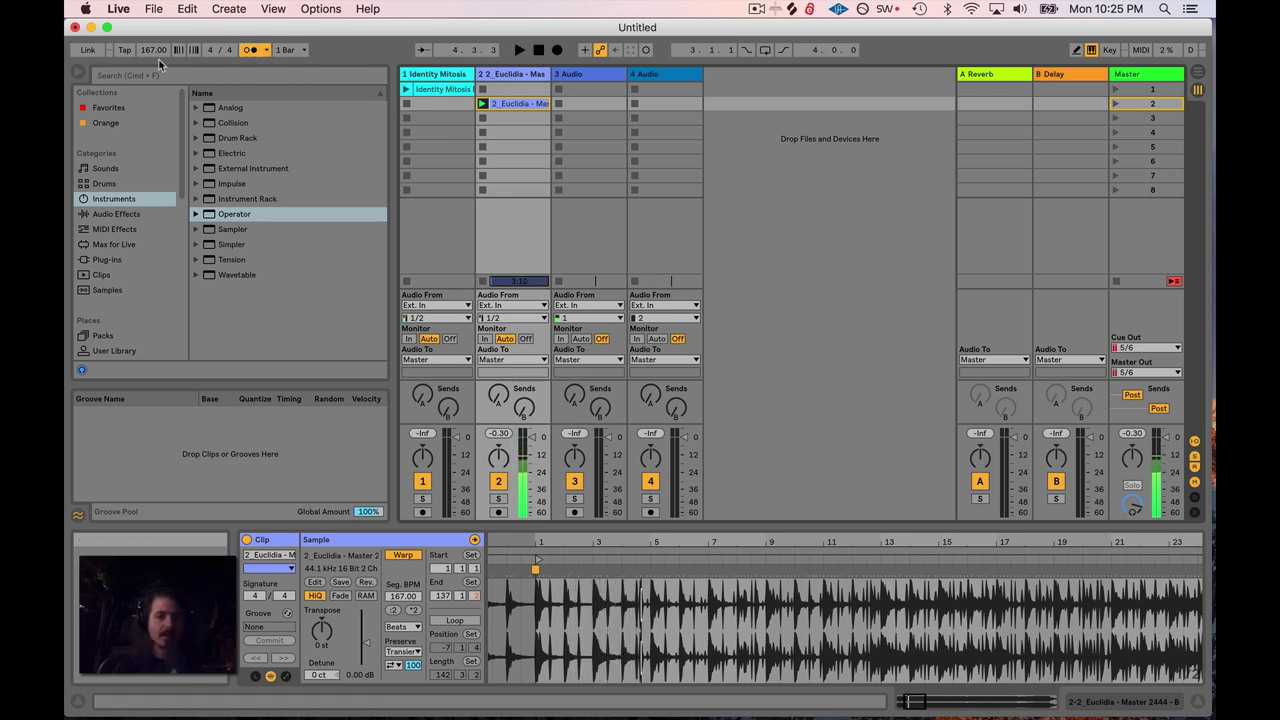
left_click(482, 118)
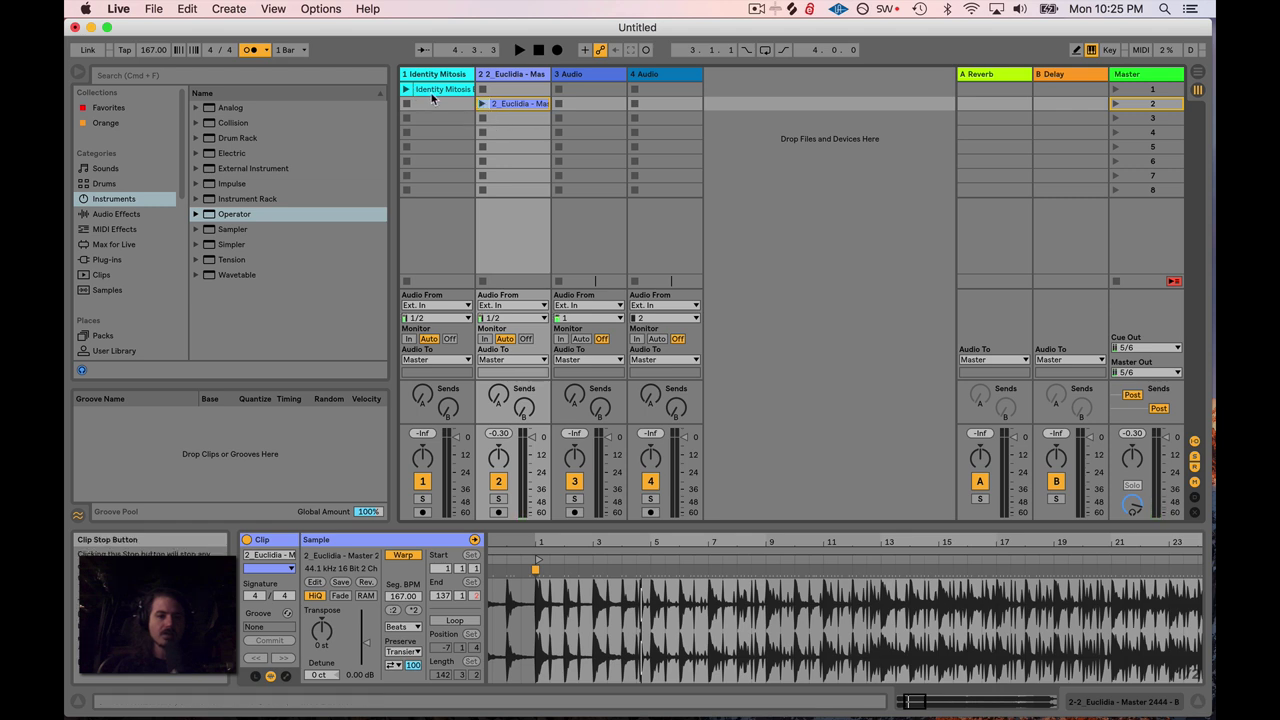
Play the Identity Mitosis clip with the metronome at 167 BPM, lower the project tempo to 150 BPM and stop playback
left_click(433, 90)
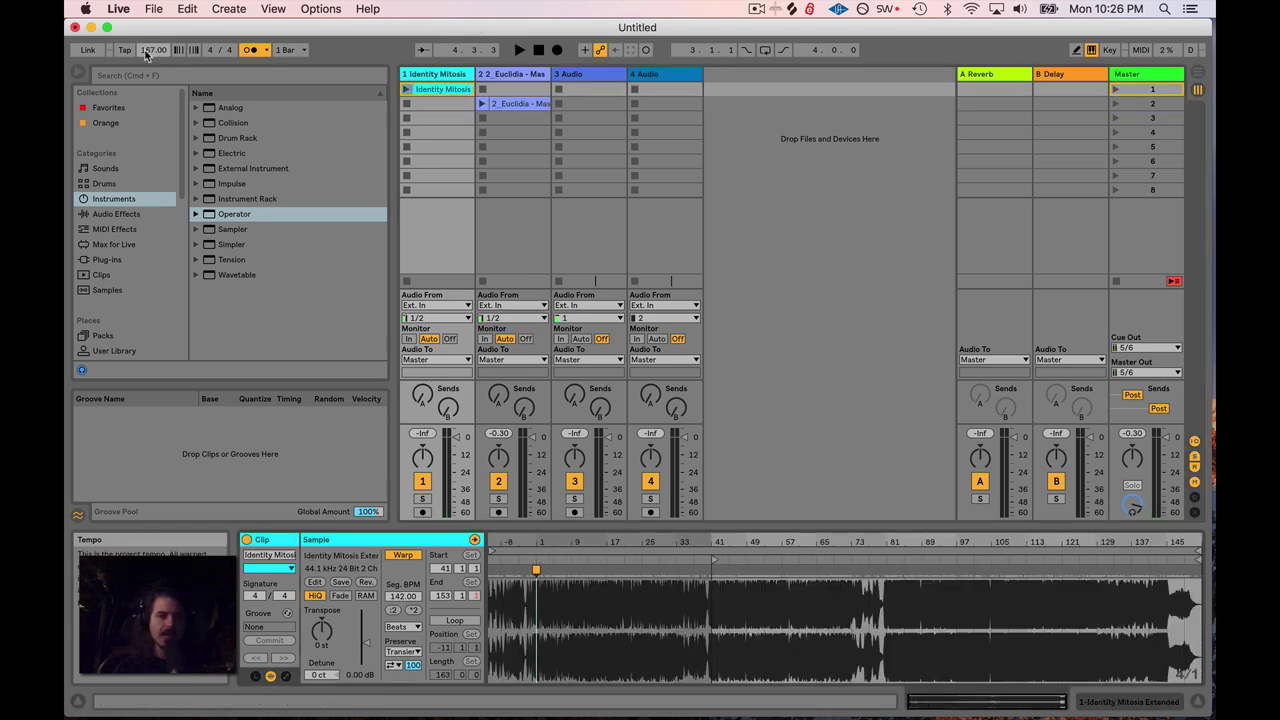
left_click(407, 90)
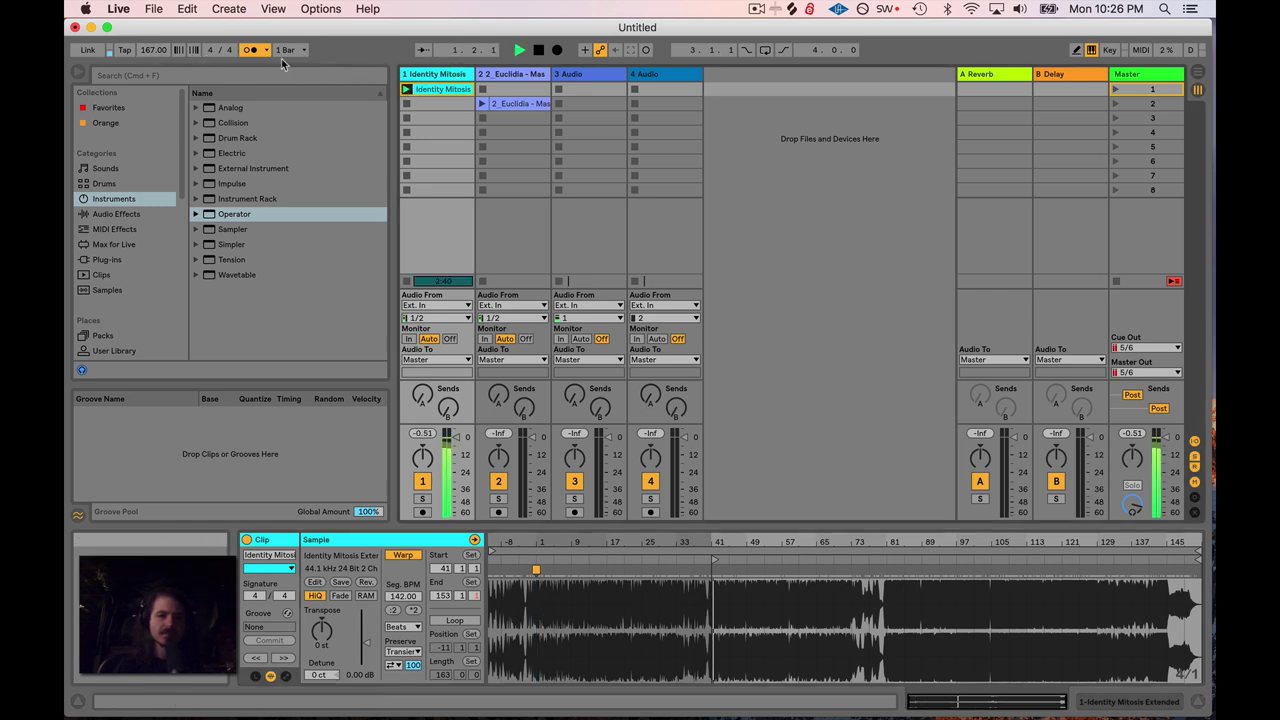
left_click(250, 50)
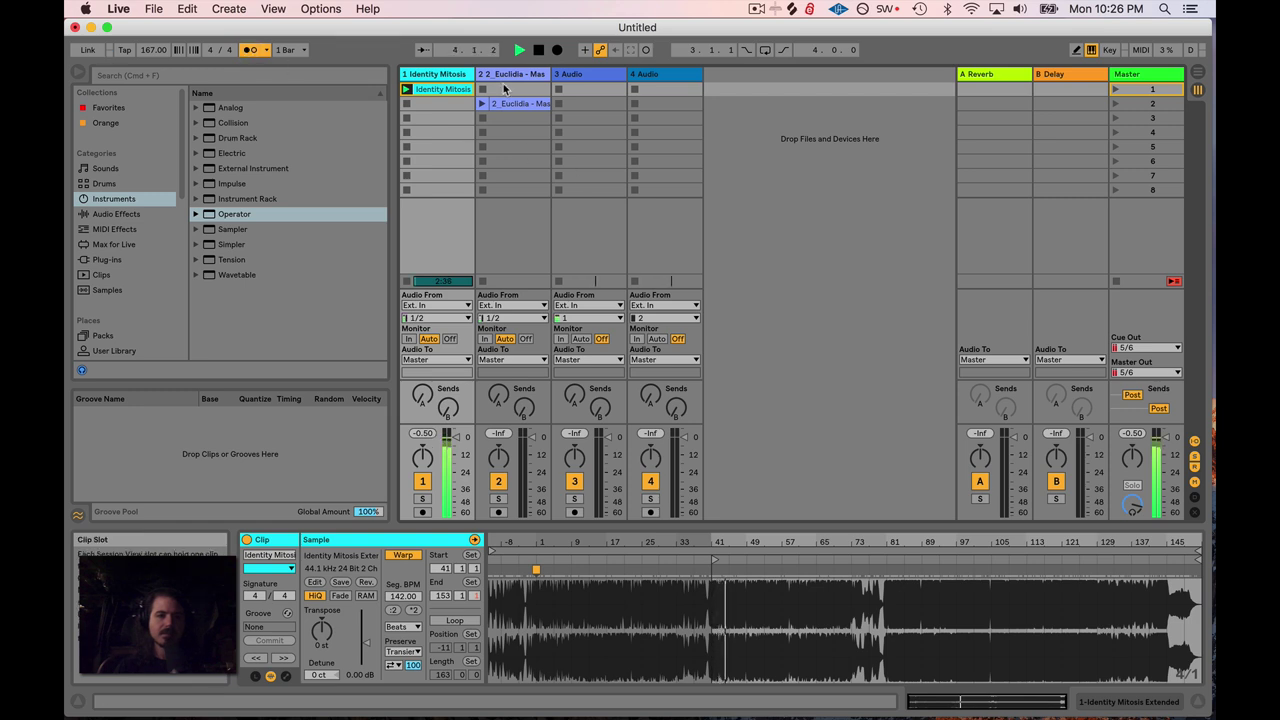
left_click_drag(154, 50, 153, 66)
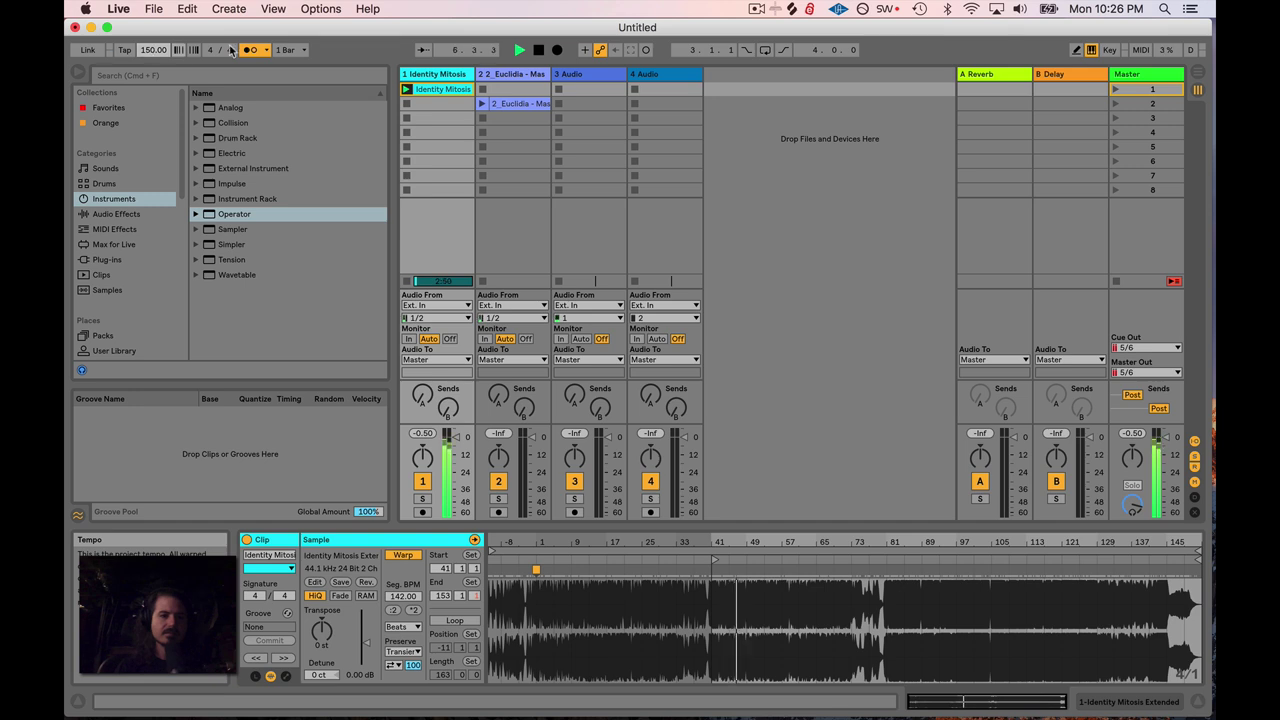
left_click(541, 53)
Select the 2_Euclidia clip and set the project tempo to 145 BPM
left_click(494, 104)
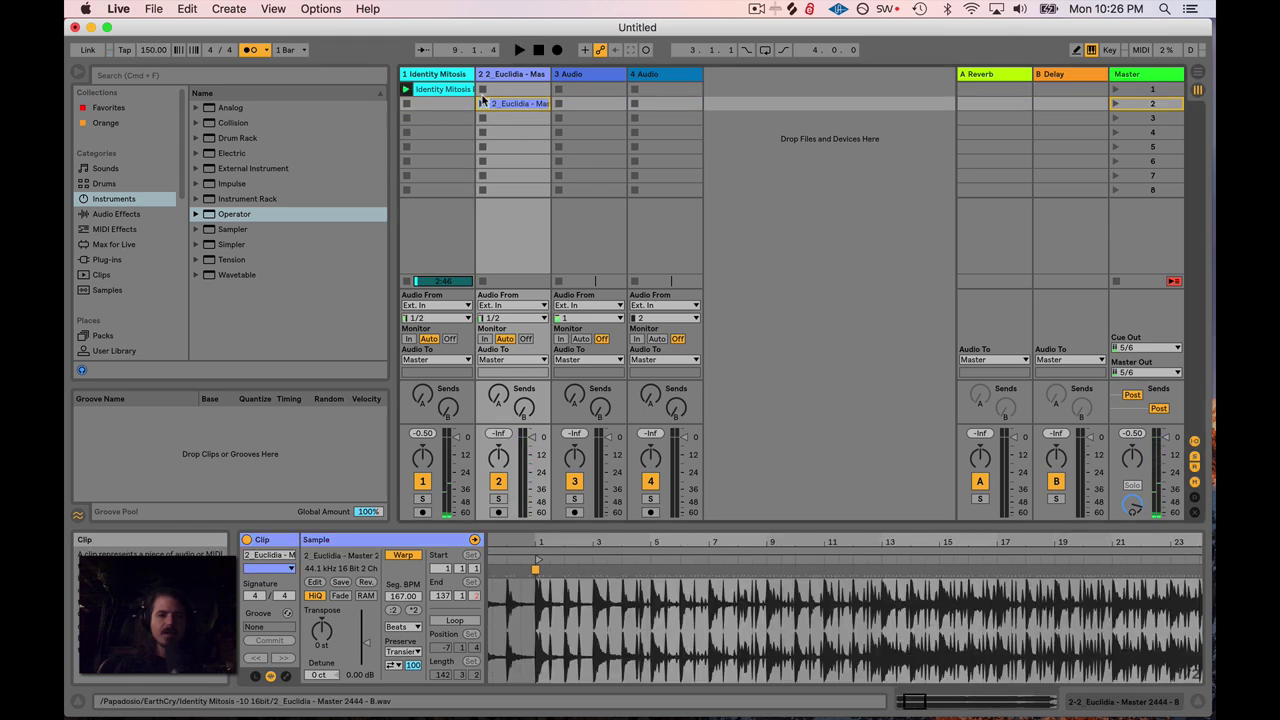
left_click(428, 90)
left_click(516, 105)
left_click_drag(153, 50, 153, 61)
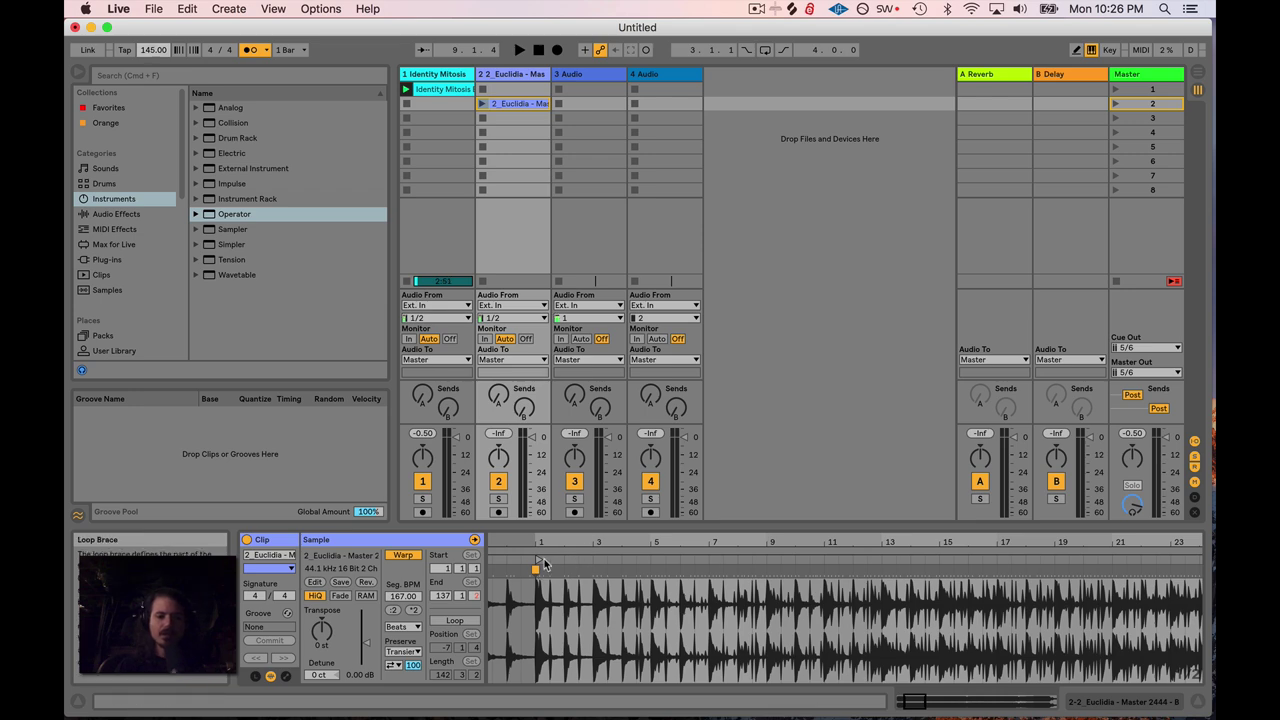
Move the 2_Euclidia clip's start marker to bar 65, where the louder section begins
mouse_move(645, 545)
left_mouse_down()
mouse_move(645, 503)
mouse_move(645, 522)
left_mouse_up()
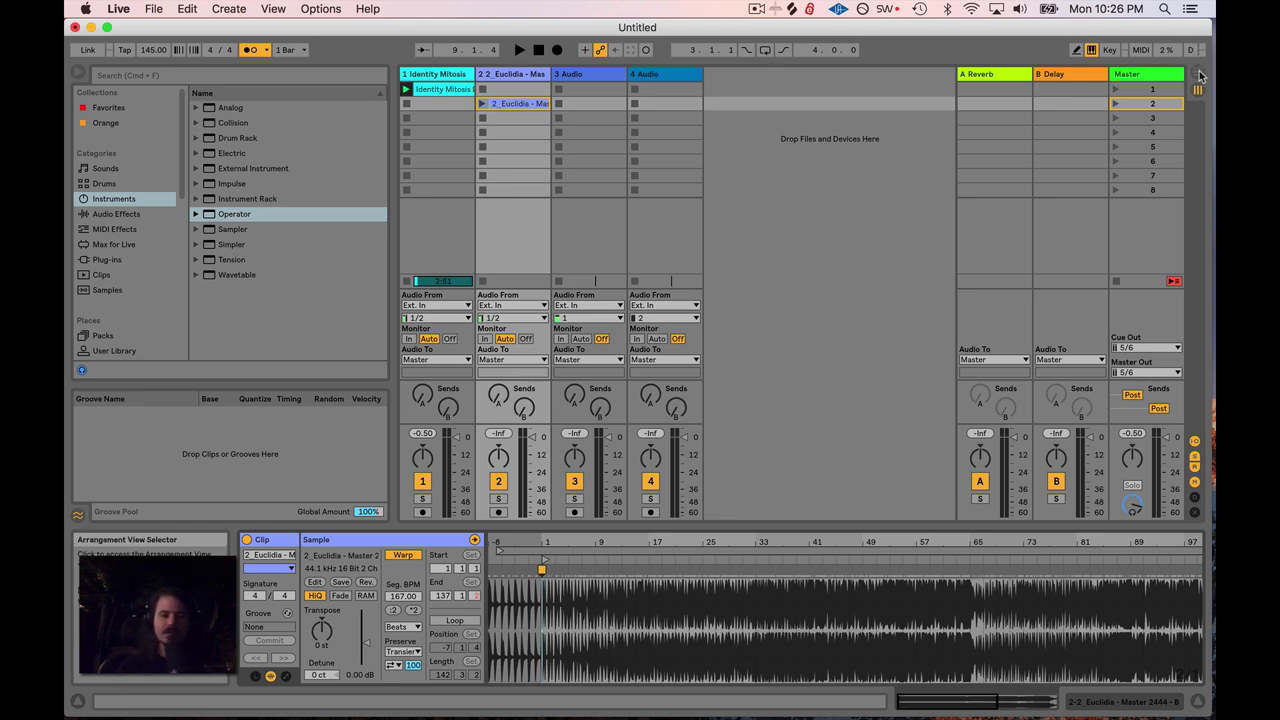
left_click_drag(880, 544, 735, 508)
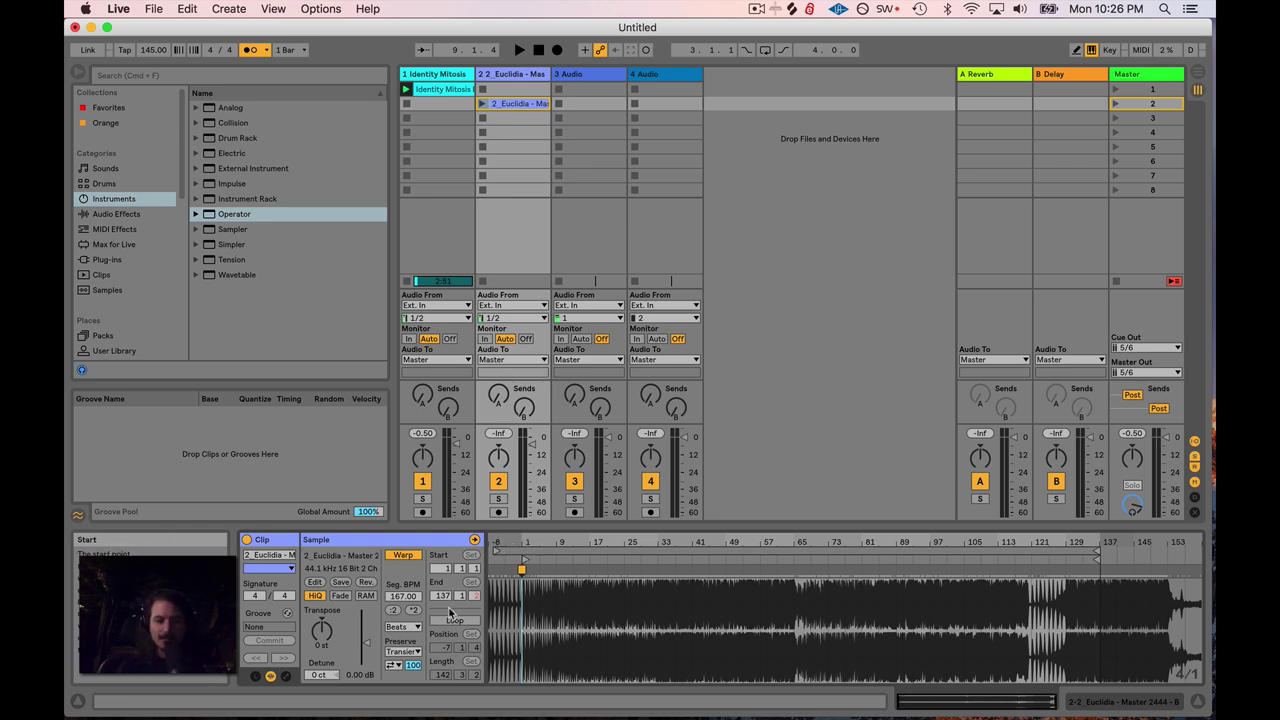
left_click_drag(524, 558, 796, 570)
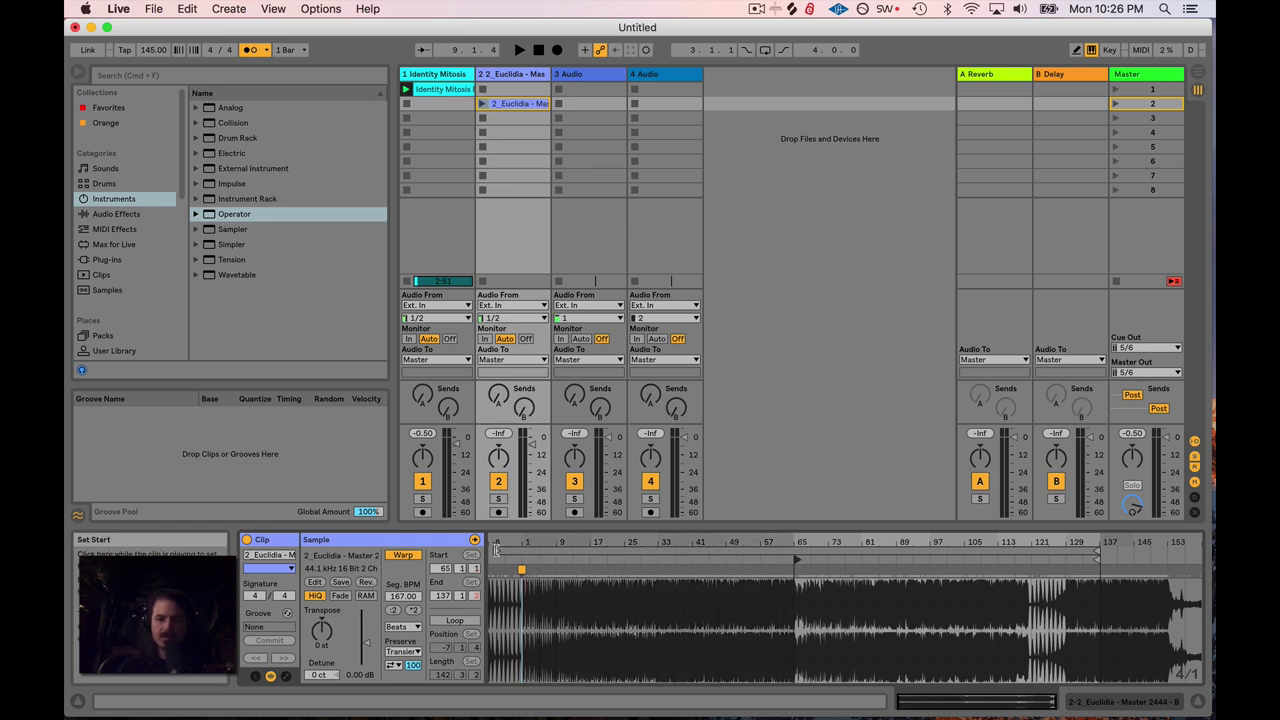
Set the 2_Euclidia clip's loop brace from bar 65 to bar 73 and move its end marker to bar 73
left_click_drag(496, 552, 530, 570)
left_click_drag(780, 545, 775, 518)
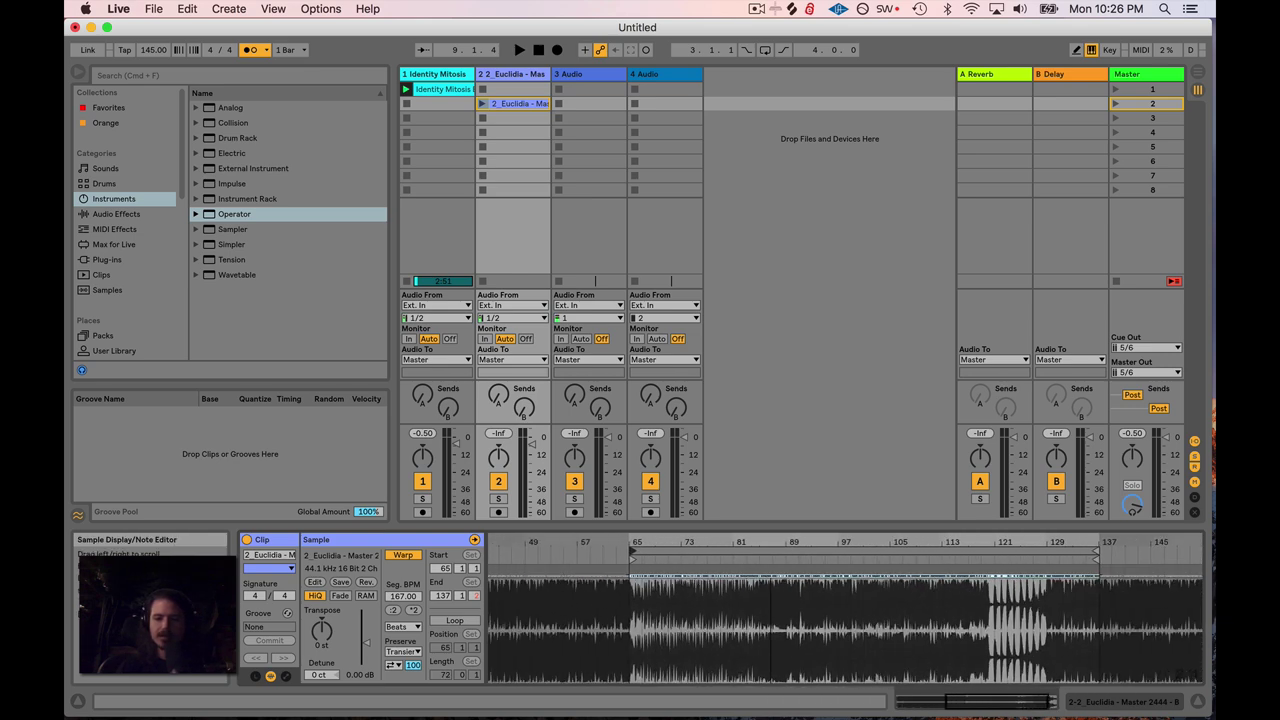
left_click_drag(1096, 551, 745, 565)
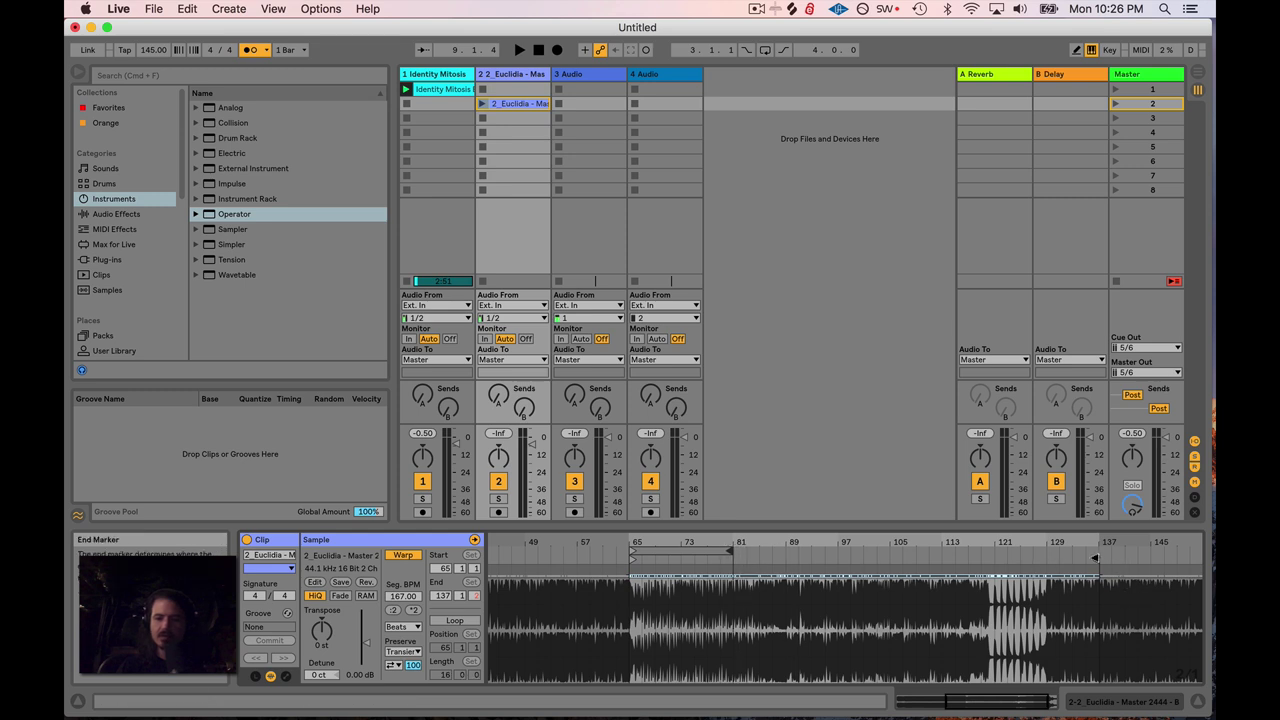
mouse_move(1097, 558)
left_mouse_down()
mouse_move(671, 589)
mouse_move(697, 551)
left_mouse_up()
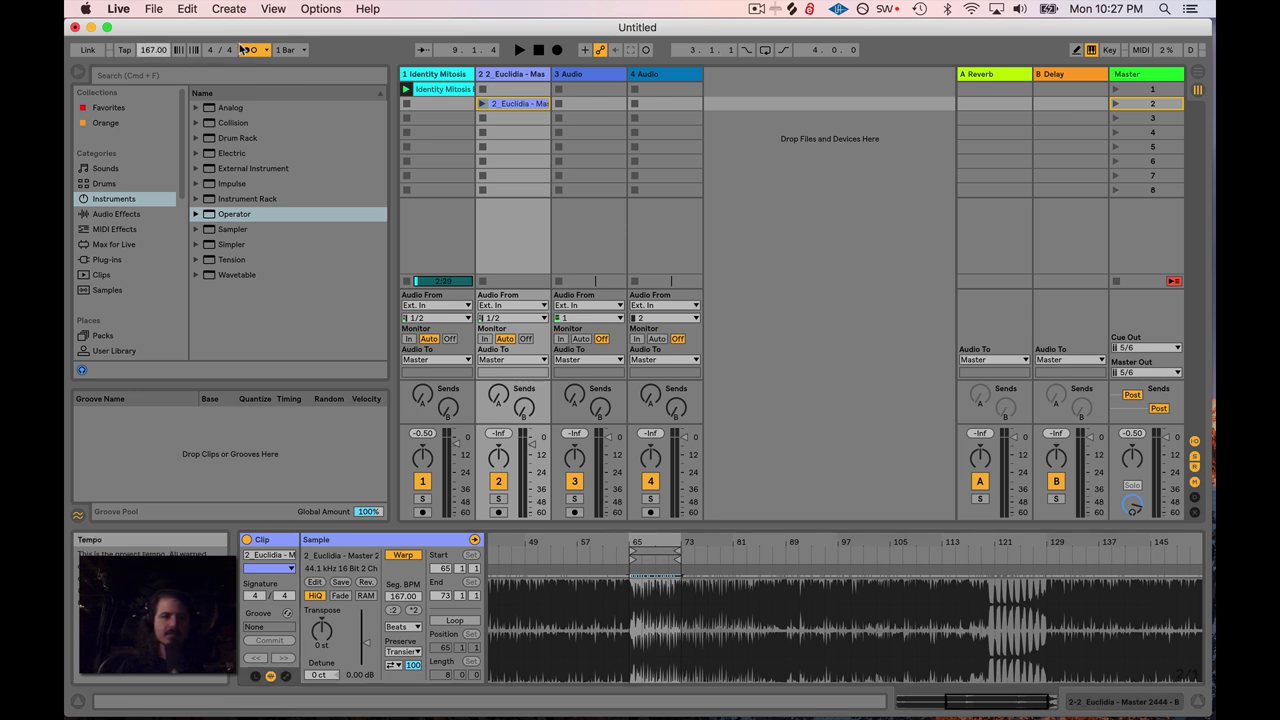
Stop the Identity Mitosis track's clip and play the 2_Euclidia section from bar 65 at 167 BPM
left_click(407, 107)
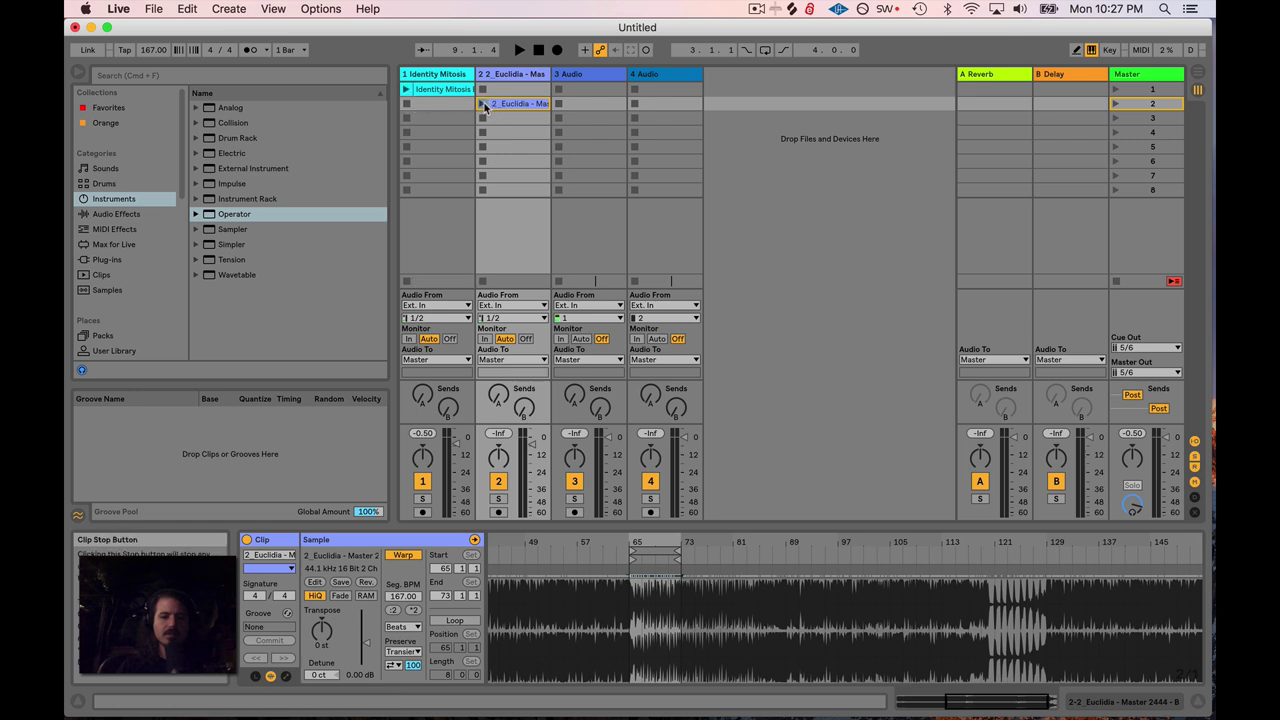
left_click(481, 105)
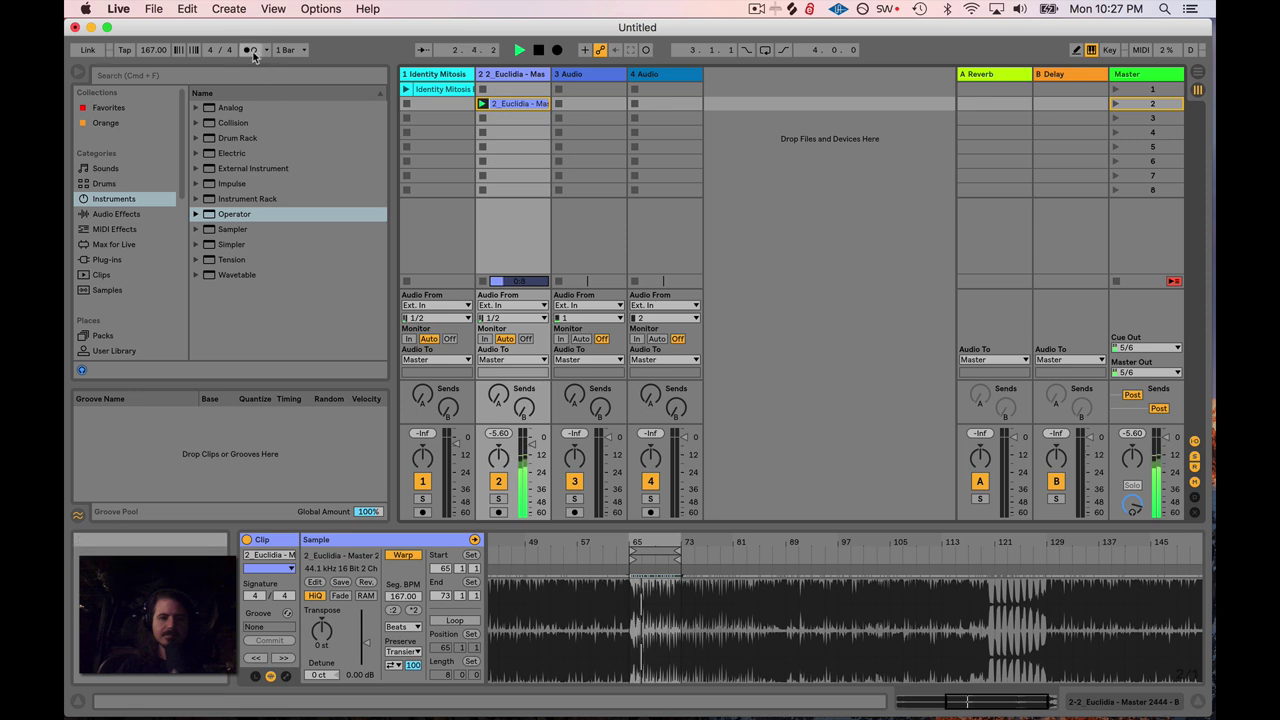
left_click_drag(661, 543, 661, 572)
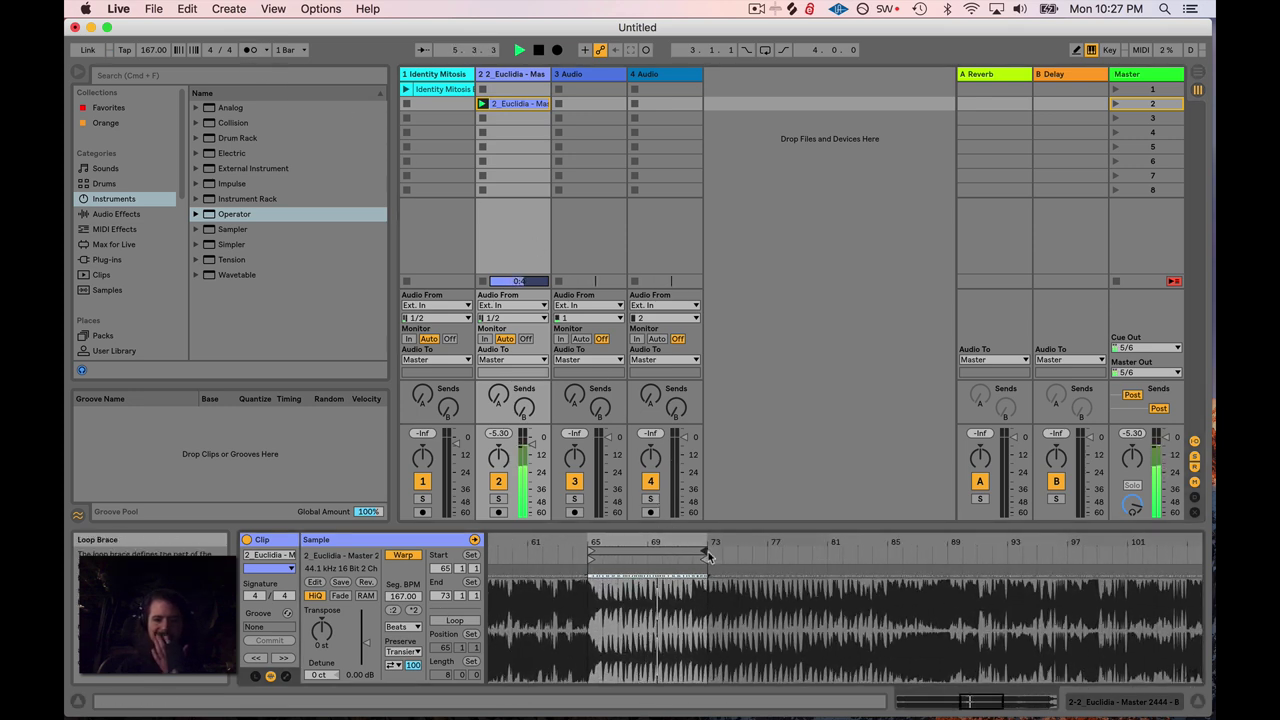
Stop playback and place the trimmed 2_Euclidia clip at bar 1 of track 2 in the Arrangement view
left_click(537, 51)
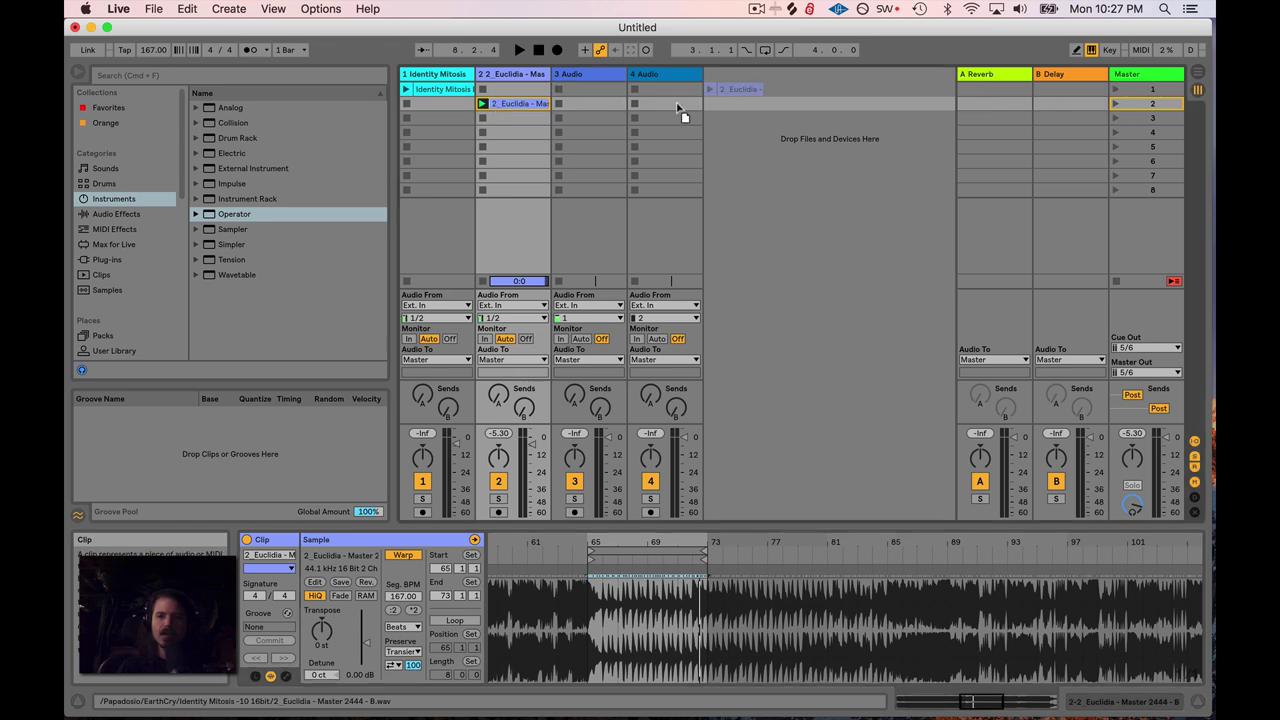
left_click_drag(677, 108, 400, 230)
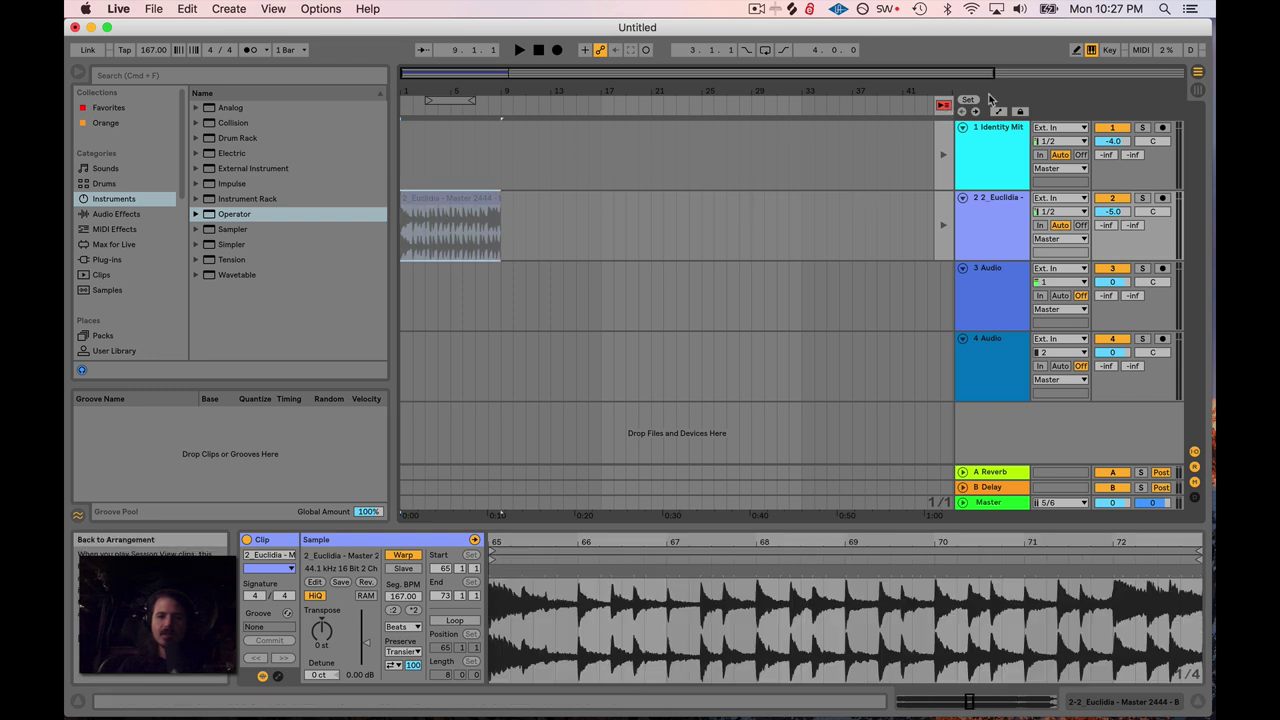
Switch playback back to the Arrangement and play the 2_Euclidia clip from bar 1
left_click(1197, 74)
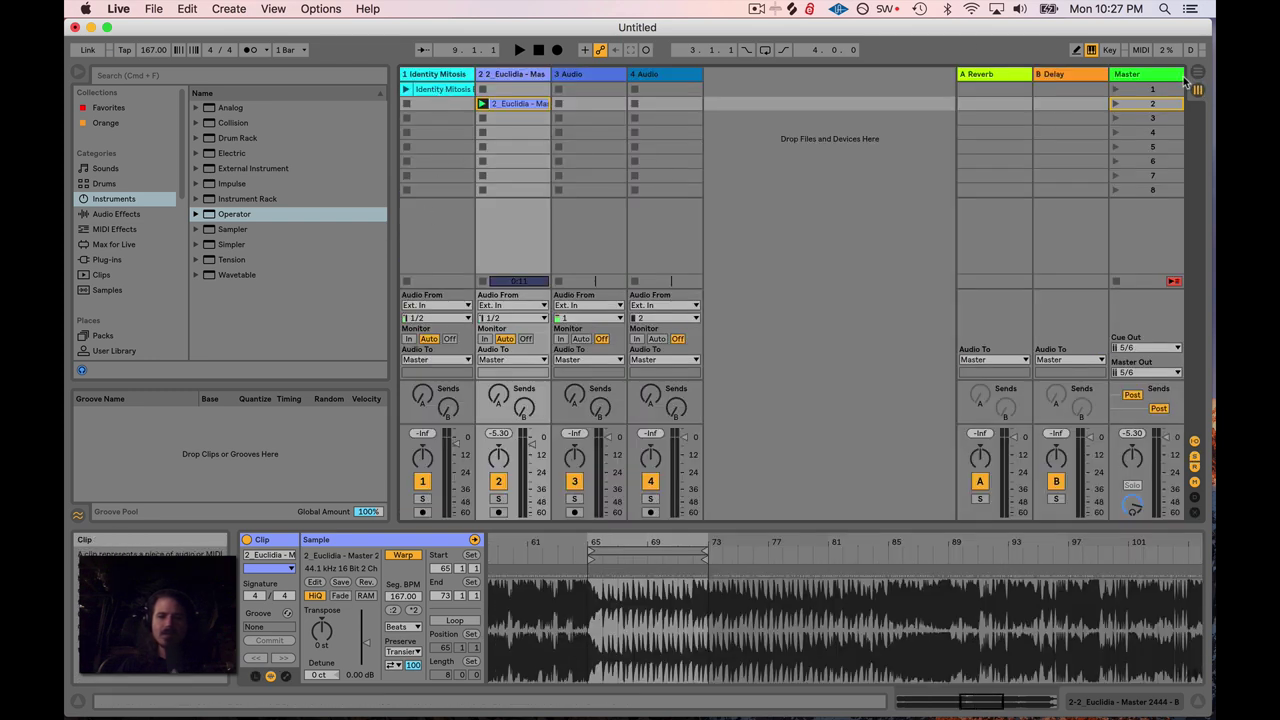
left_click(1198, 75)
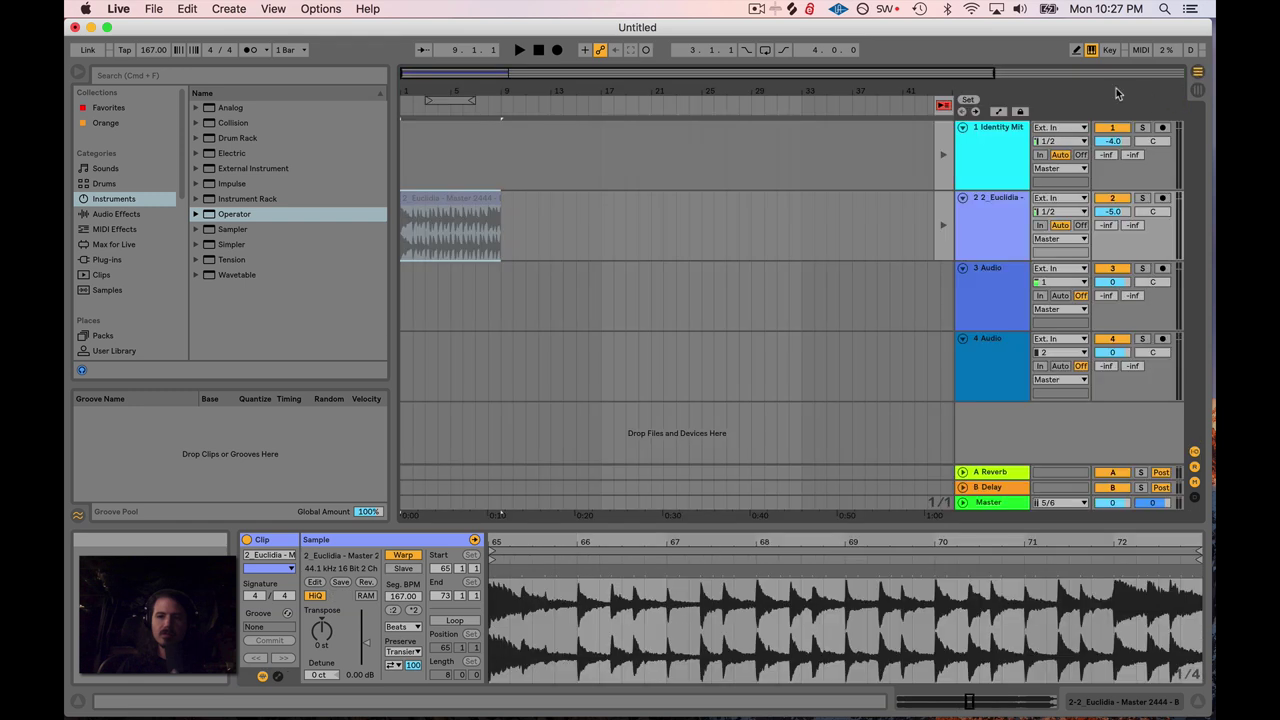
left_click(941, 108)
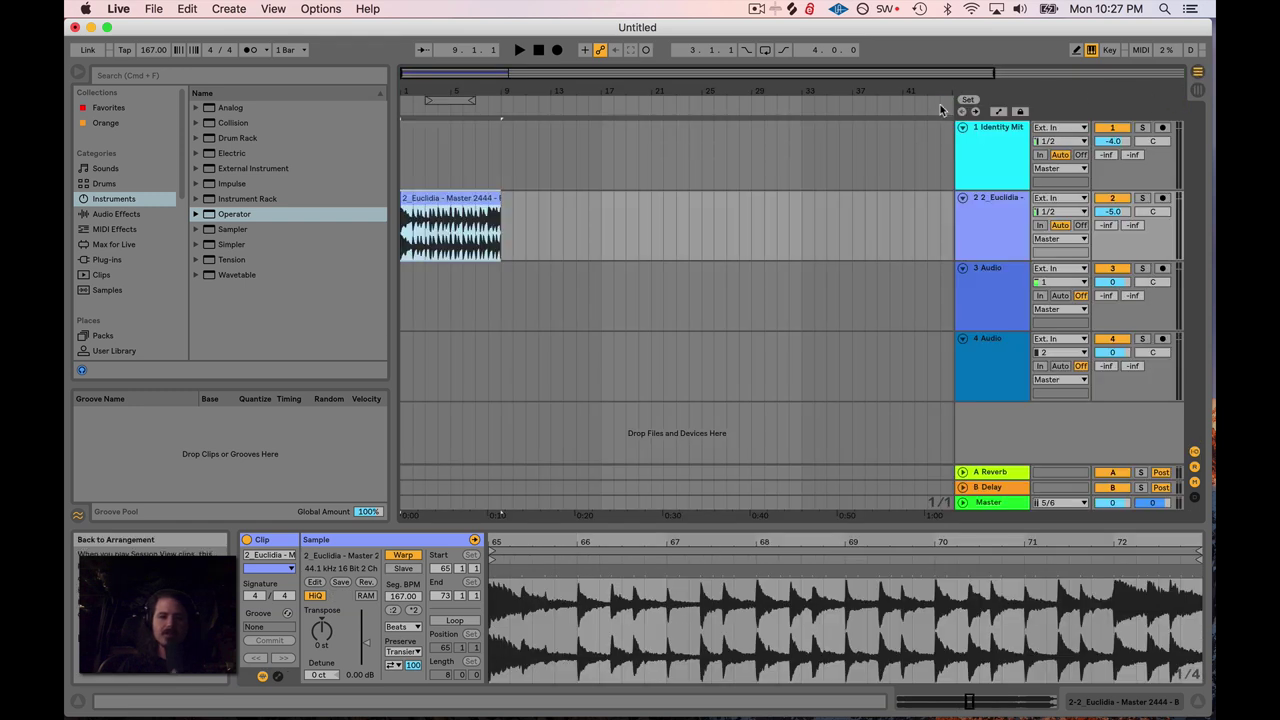
left_click(517, 52)
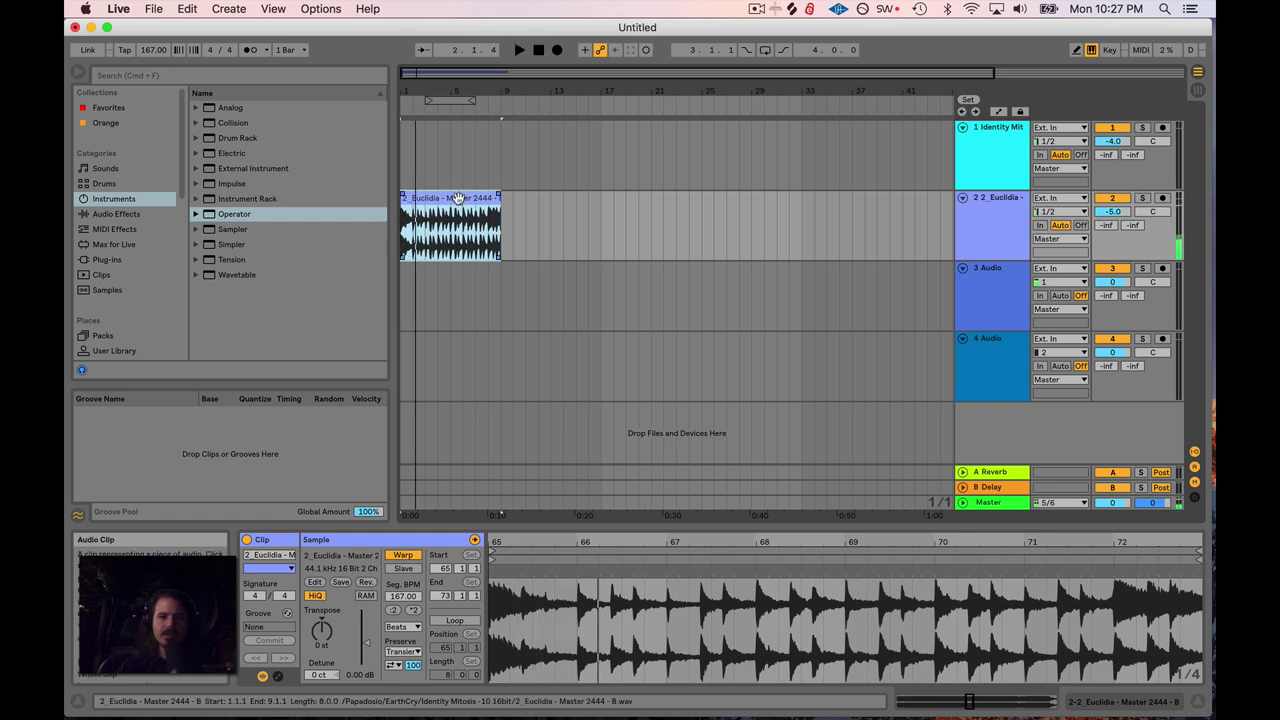
Open the Identity Mitosis clip in Session view and move its start marker to bar 57
key("Tab")
left_click(440, 89)
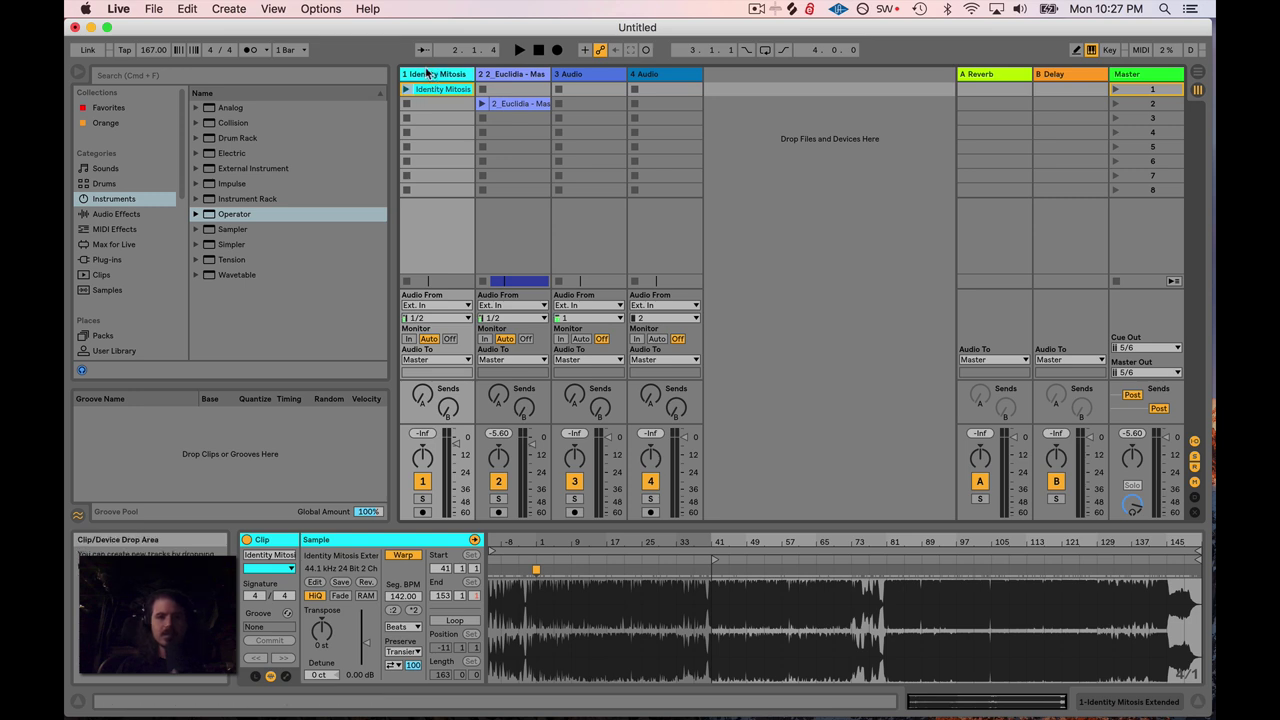
left_click(430, 91)
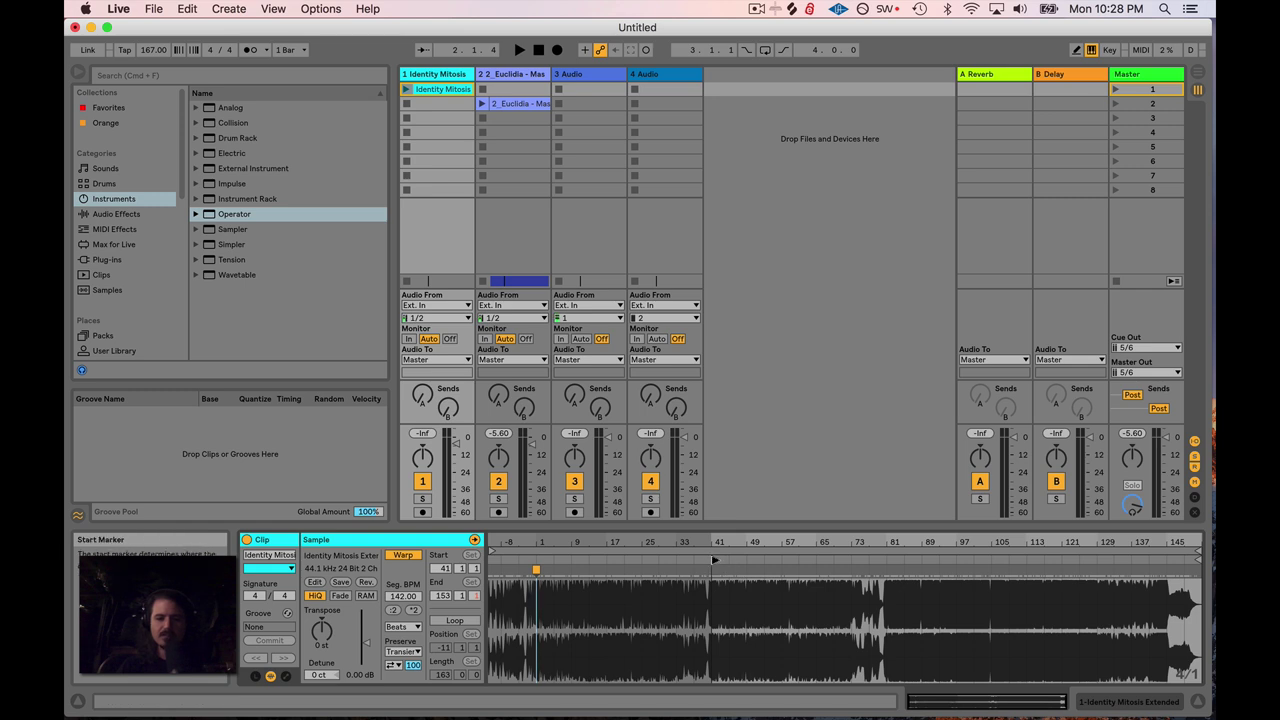
left_click_drag(714, 561, 778, 567)
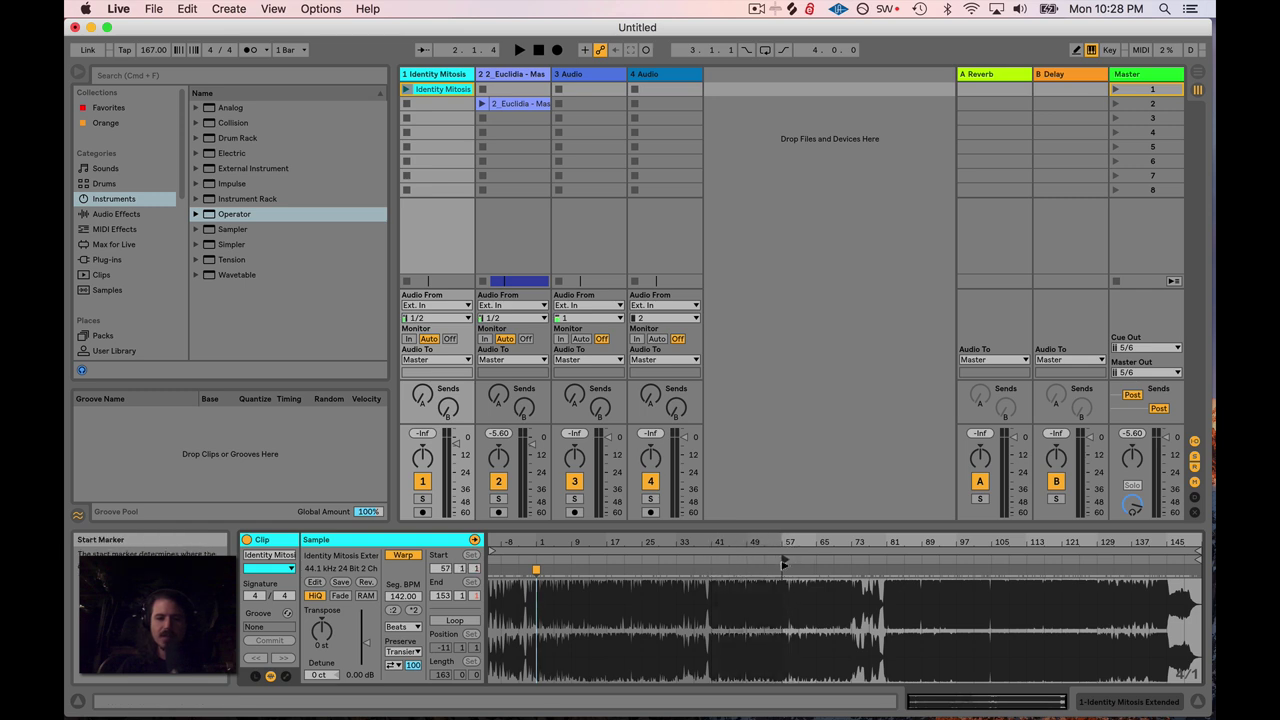
Set the project tempo to 142 BPM and play the Identity Mitosis clip from bar 57
left_click(407, 89)
key("space")
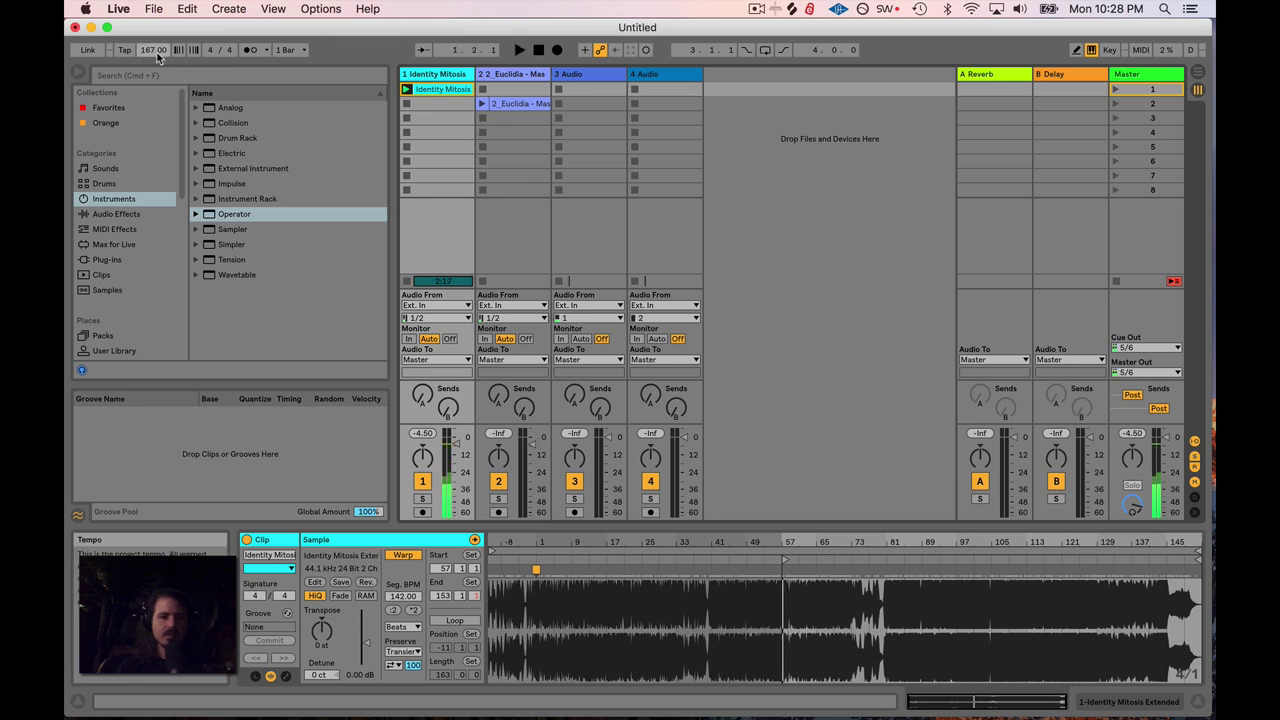
left_click_drag(156, 50, 156, 54)
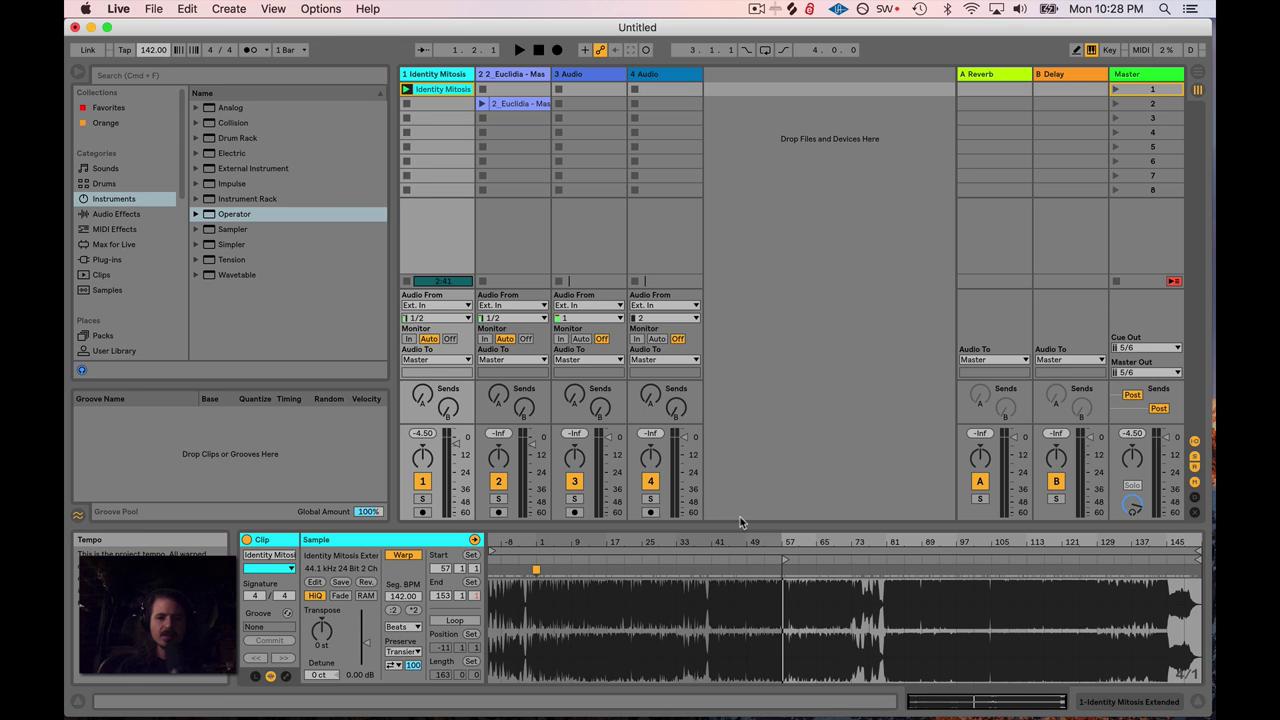
mouse_move(718, 541)
left_mouse_down()
mouse_move(686, 561)
mouse_move(620, 561)
mouse_move(714, 561)
left_mouse_up()
left_click(731, 560)
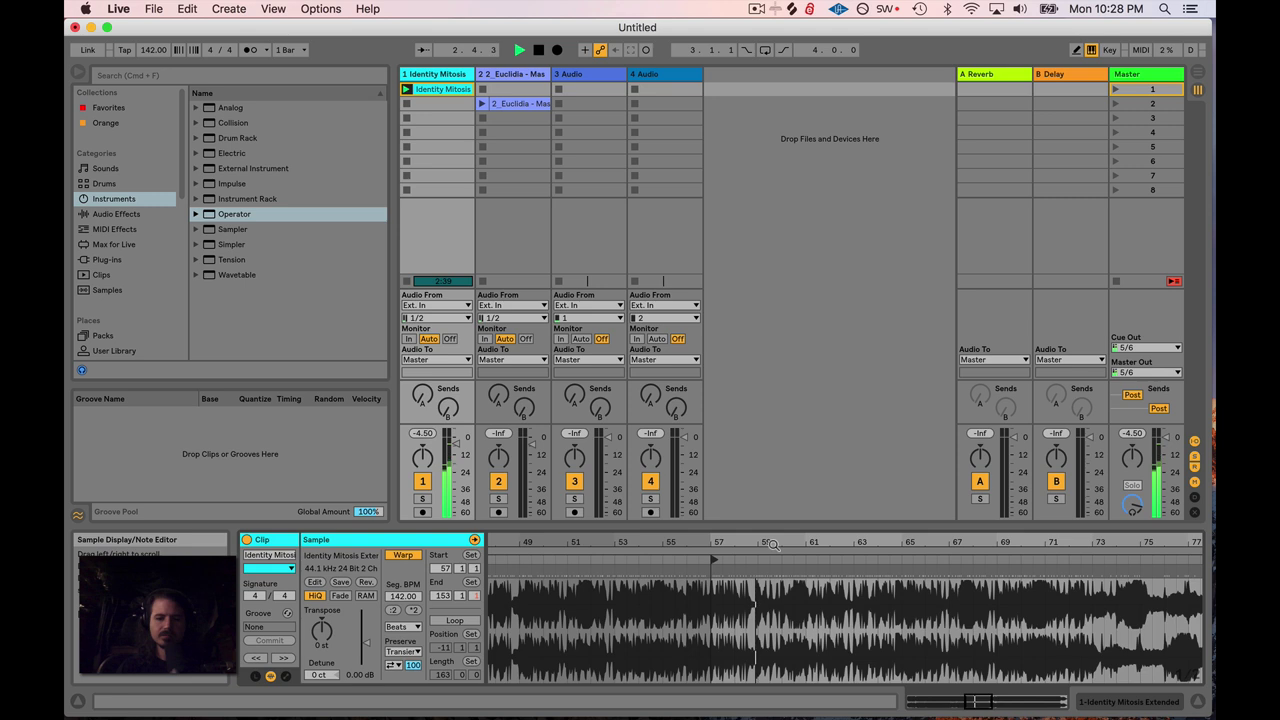
left_click_drag(714, 543, 644, 543)
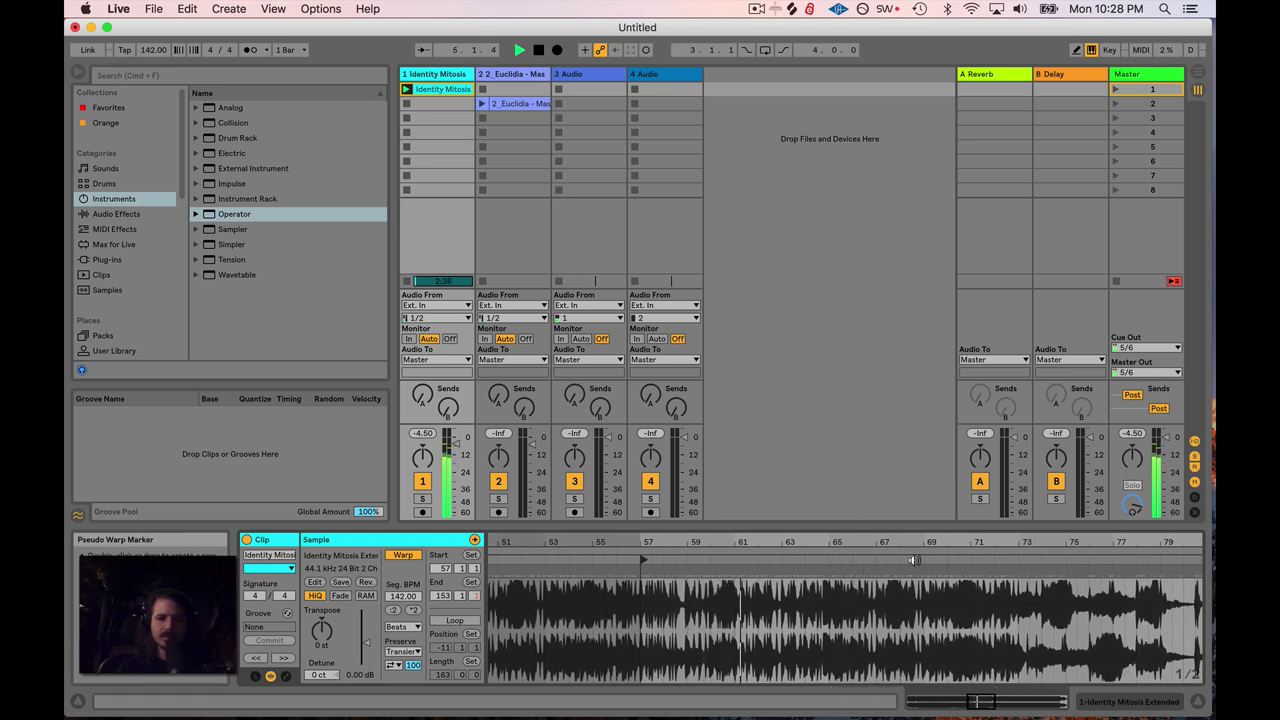
Set the Identity Mitosis clip's loop brace from bar 57 to bar 65 and its end marker to bar 65
left_click_drag(494, 551, 616, 554)
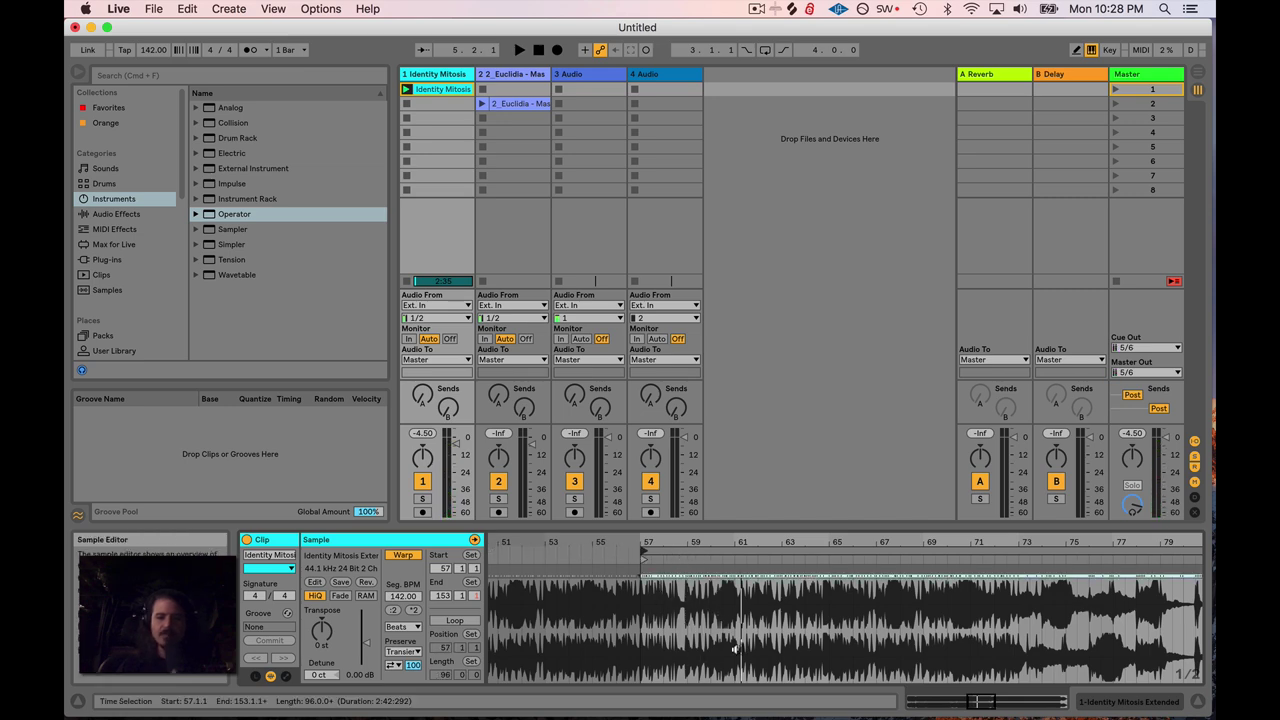
left_click_drag(770, 543, 765, 455)
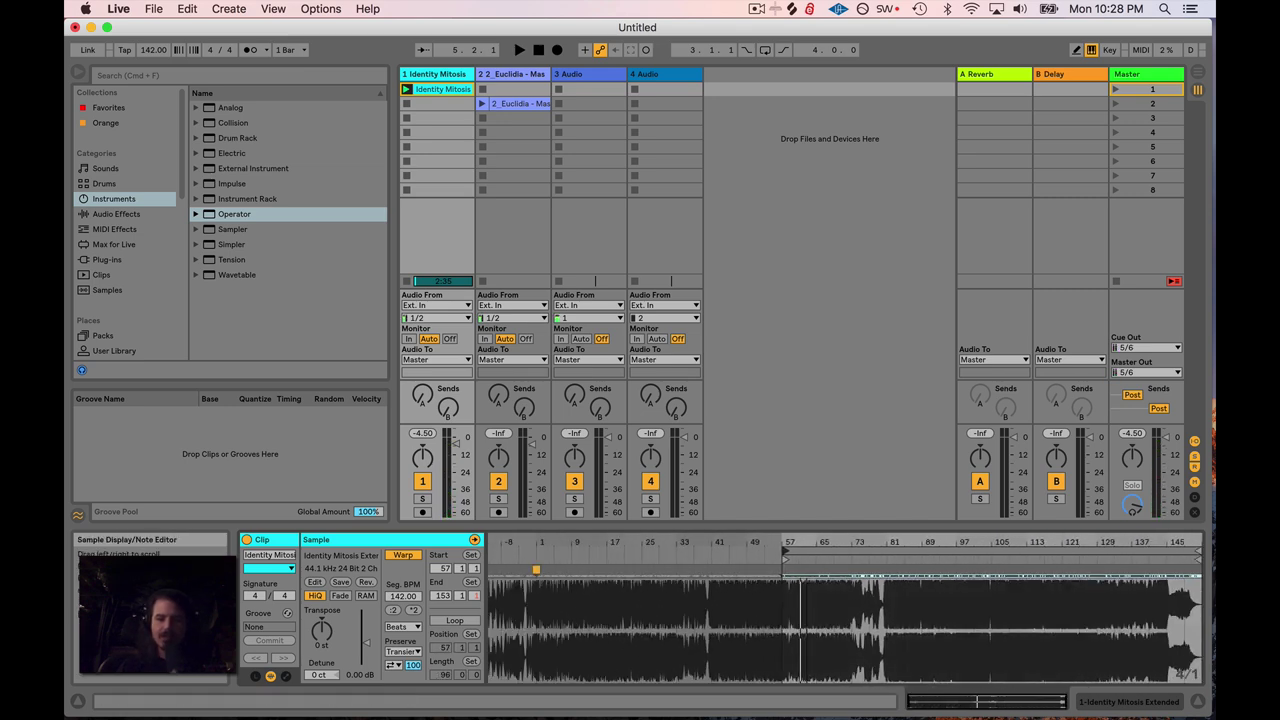
mouse_move(1198, 560)
left_mouse_down()
mouse_move(940, 560)
mouse_move(826, 587)
left_mouse_up()
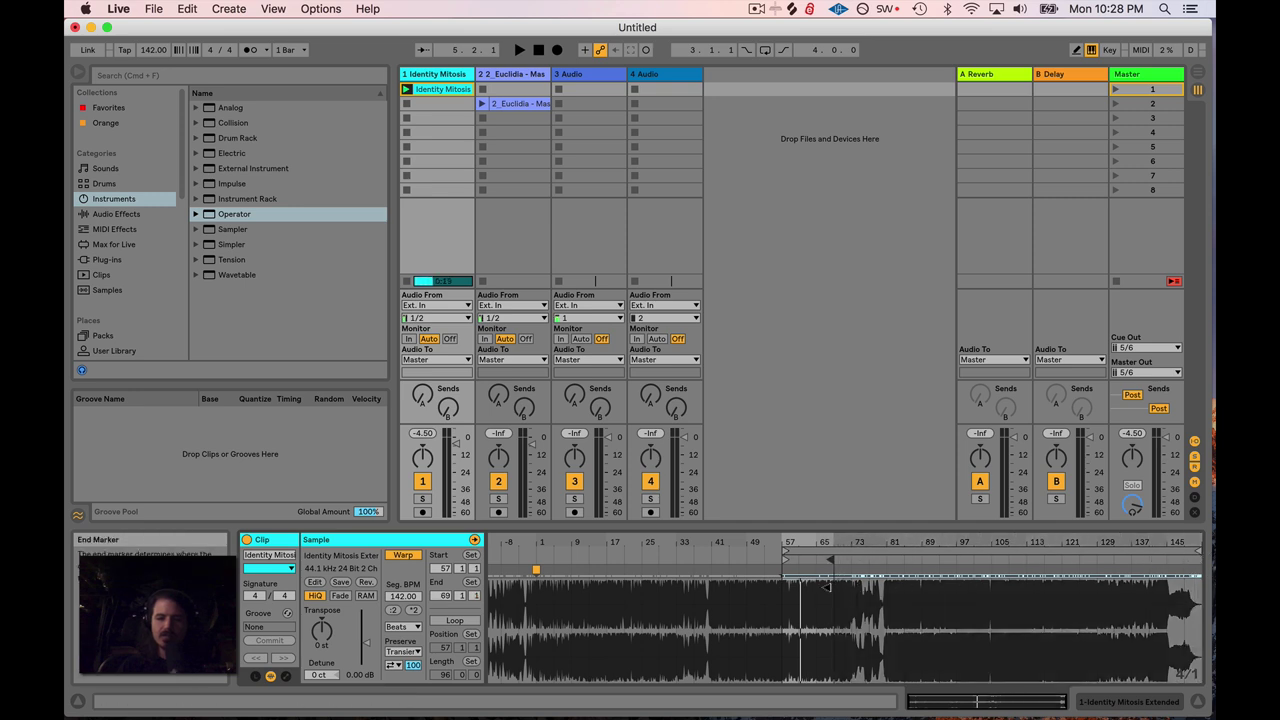
mouse_move(1195, 549)
left_mouse_down()
mouse_move(856, 563)
mouse_move(829, 545)
left_mouse_up()
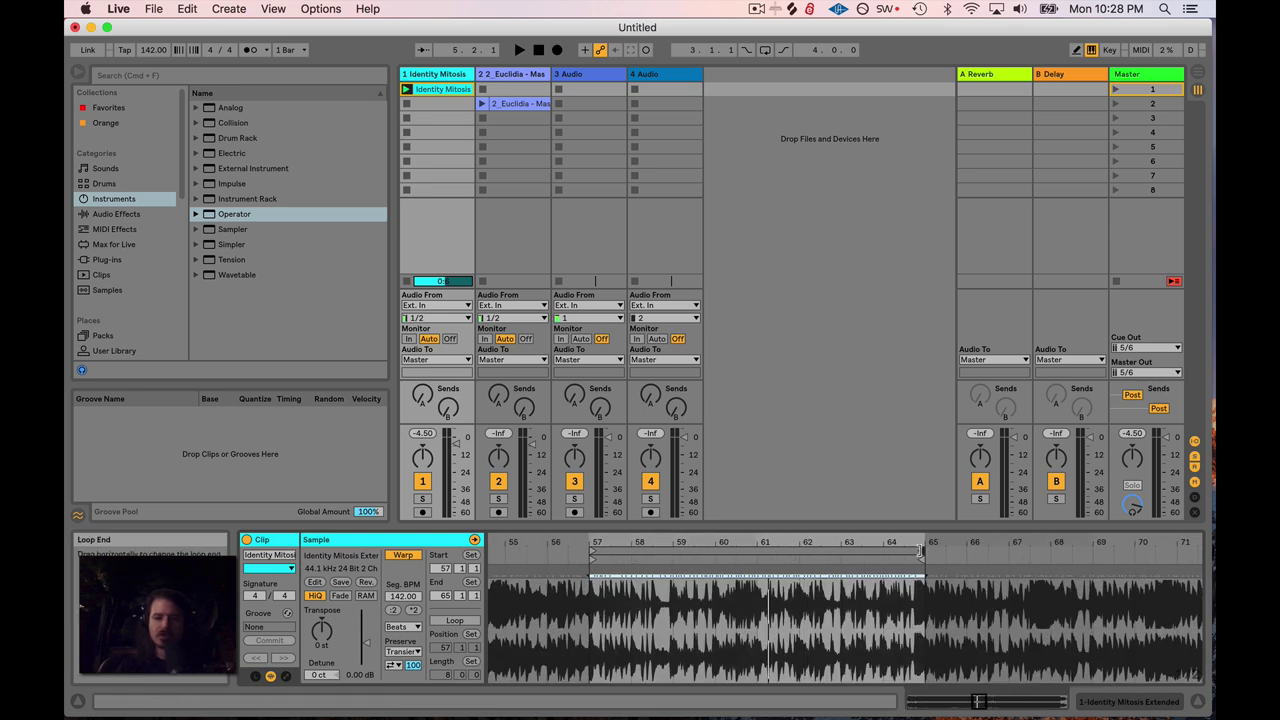
Play the Identity Mitosis section looped from bar 57 to bar 61, and extend the loop's end to bar 65
left_click_drag(922, 560, 758, 562)
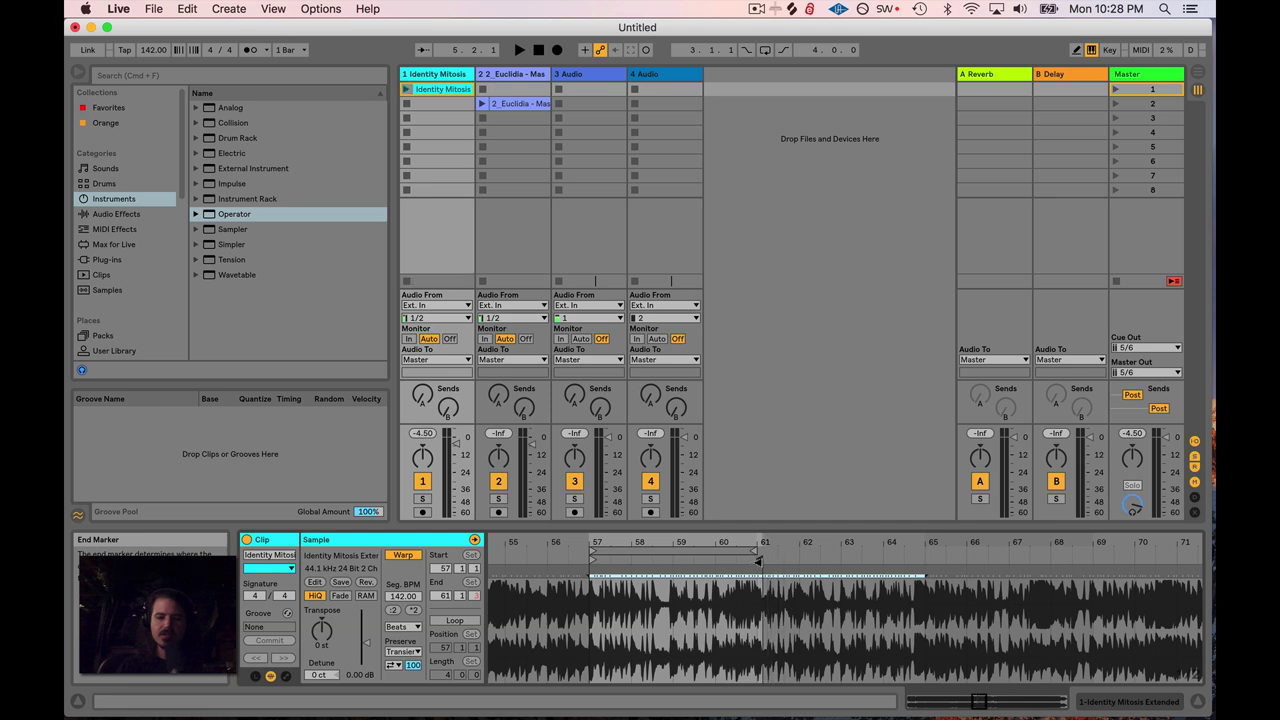
left_click(405, 89)
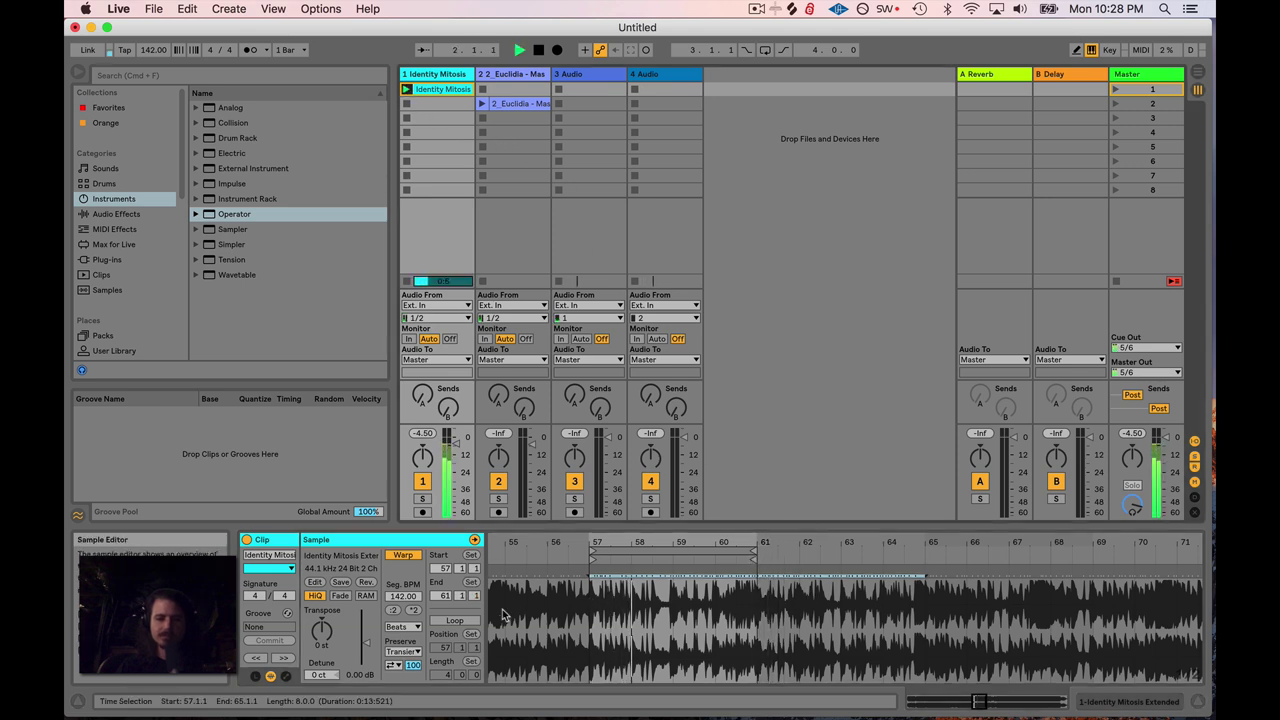
left_click(455, 620)
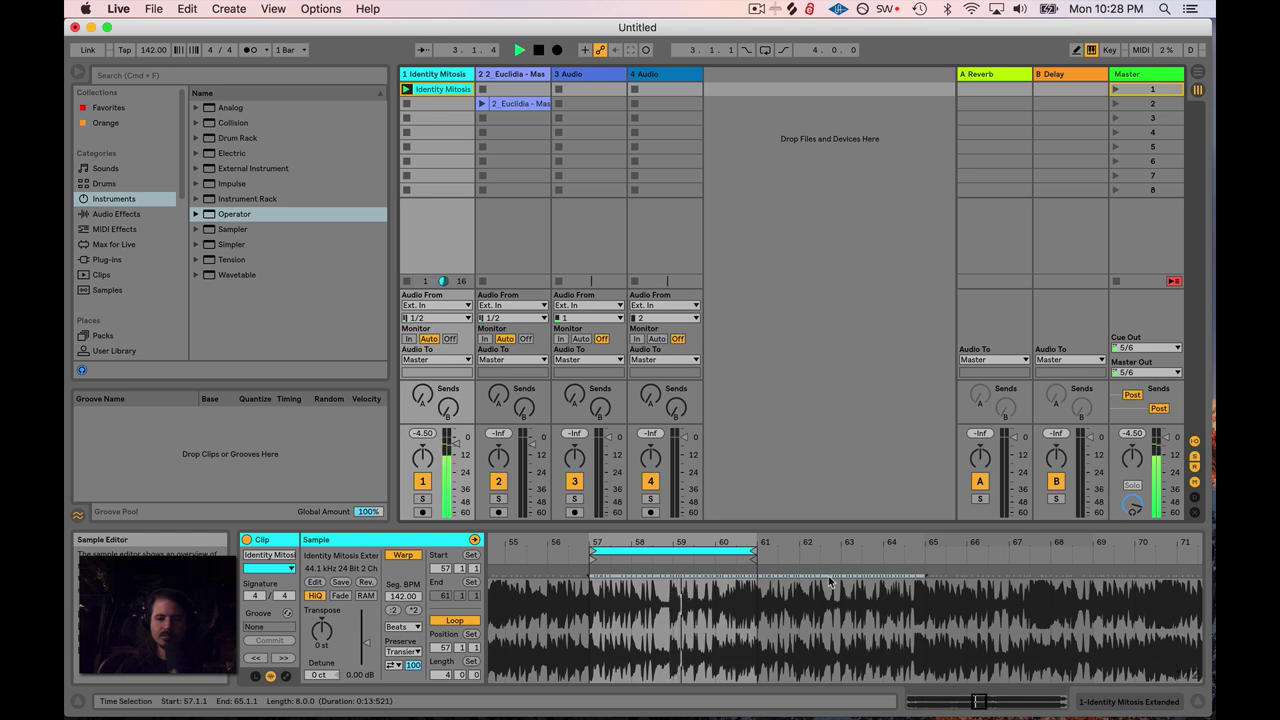
mouse_move(756, 556)
left_mouse_down()
mouse_move(922, 556)
mouse_move(908, 532)
left_mouse_up()
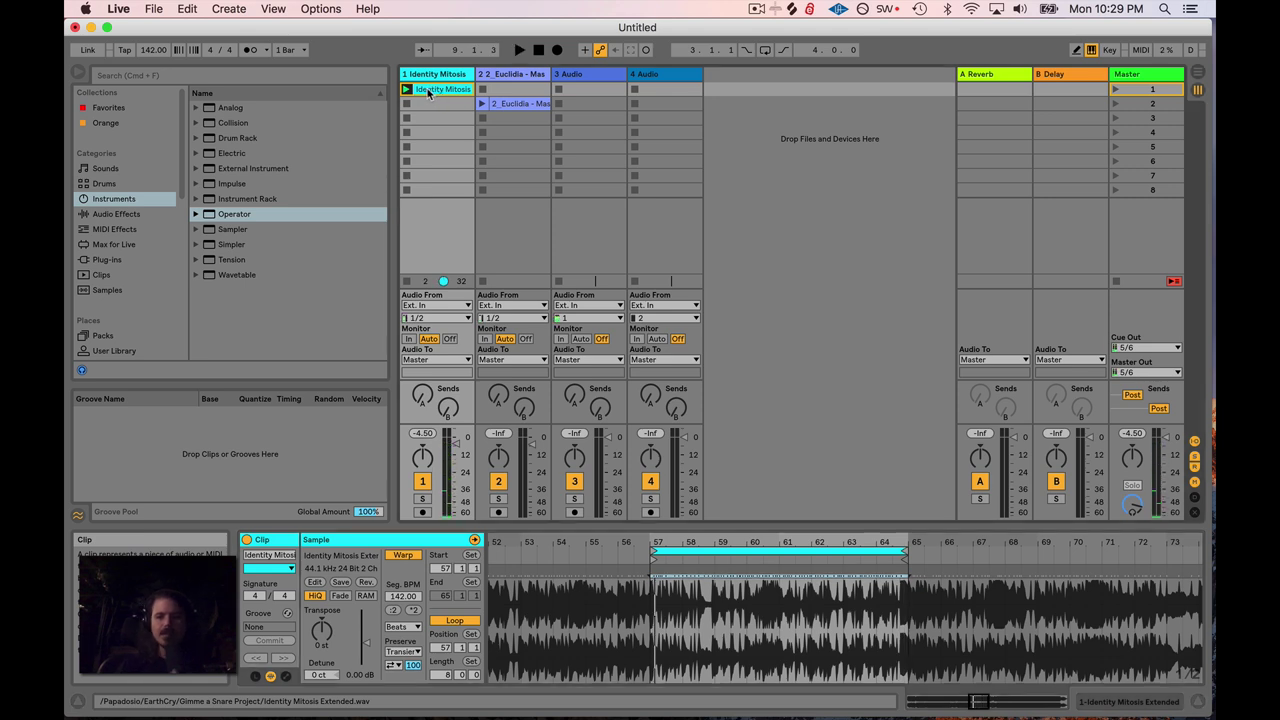
Place the trimmed Identity Mitosis clip at bar 1 of track 1 in the Arrangement and switch playback back to the Arrangement
mouse_move(917, 160)
left_mouse_down()
mouse_move(1210, 130)
mouse_move(1198, 90)
mouse_move(409, 171)
left_mouse_up()
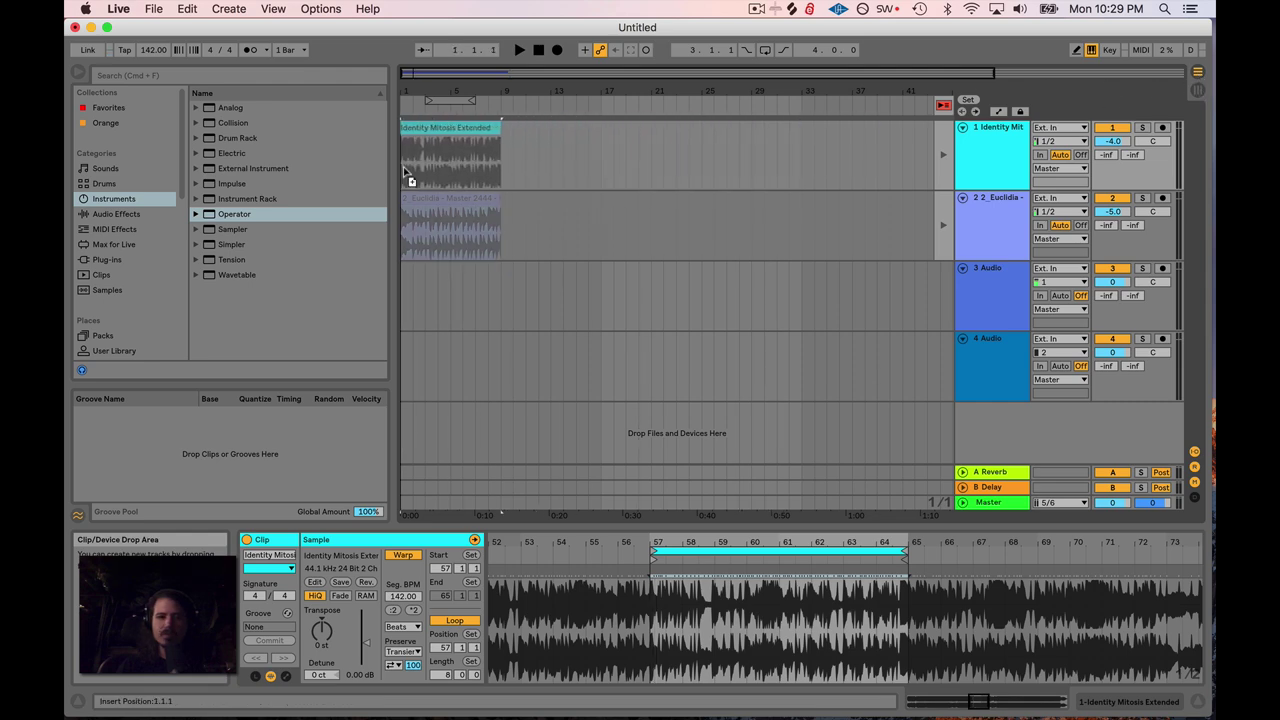
left_click(563, 165)
left_click(446, 127)
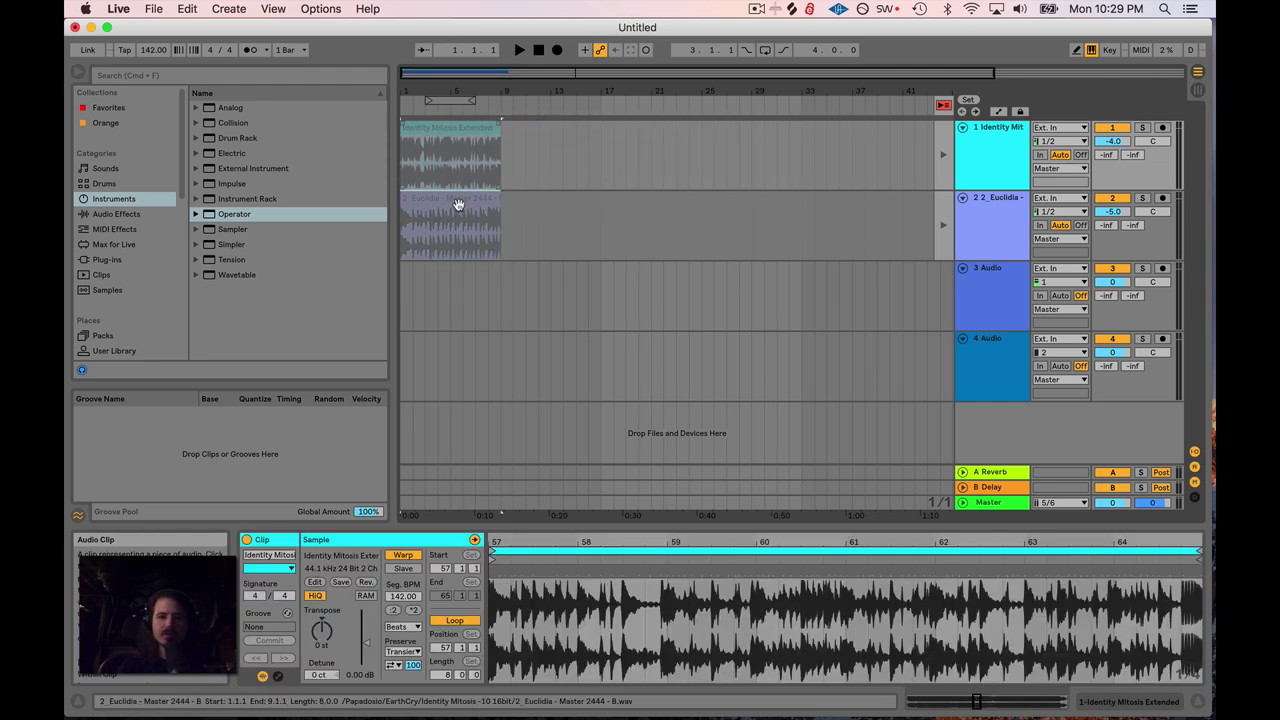
left_click(946, 105)
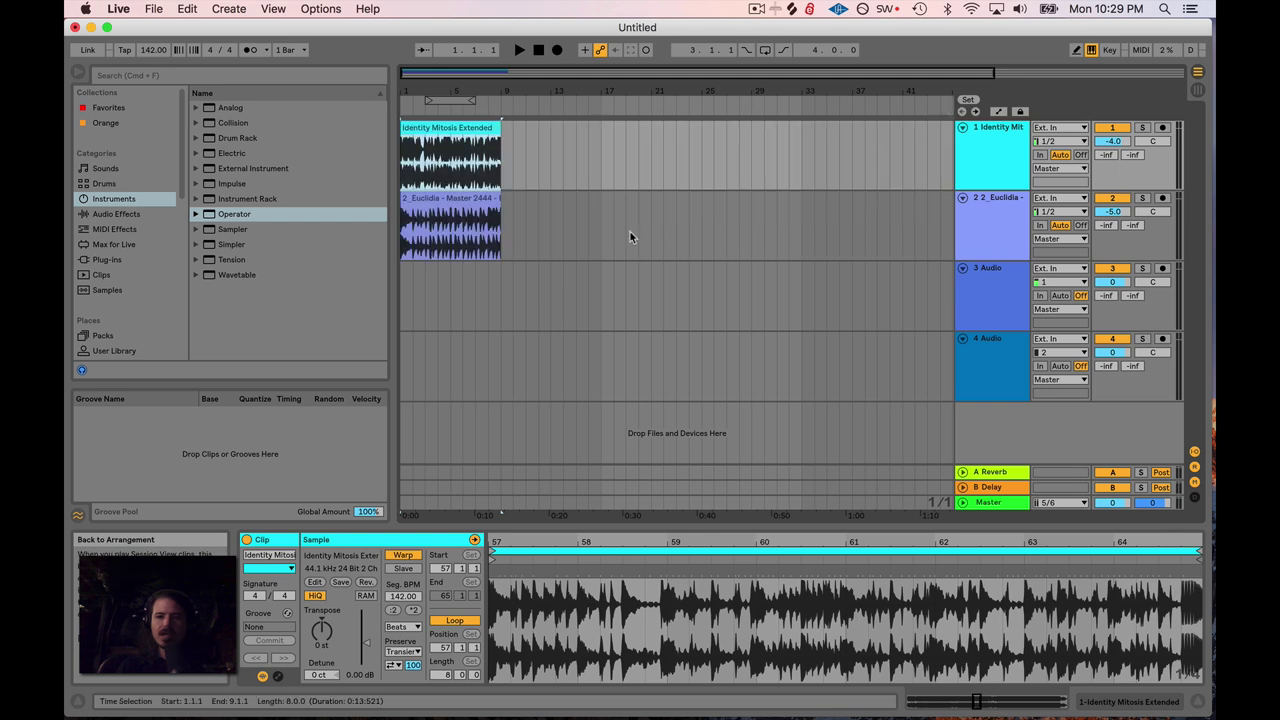
Compare the segment BPM and warp settings of the Identity Mitosis and 2_Euclidia clips in the Arrangement
left_click(421, 129)
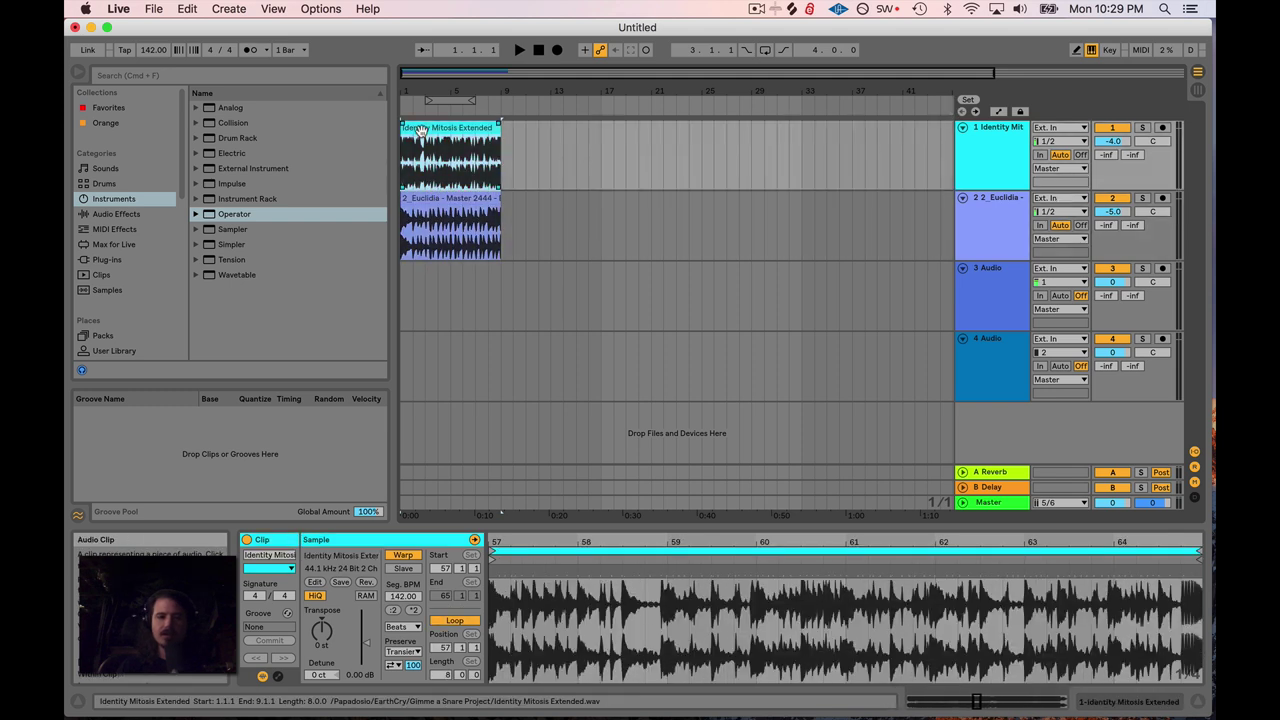
left_click(446, 203)
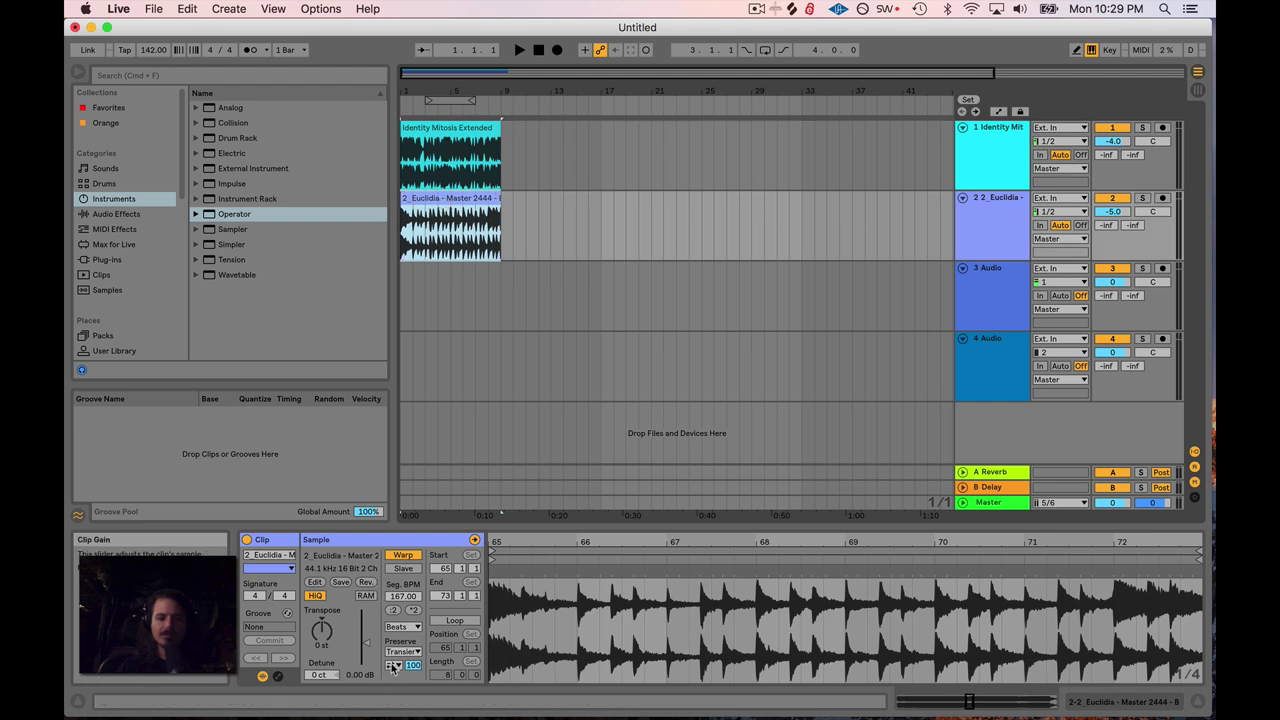
left_click(424, 129)
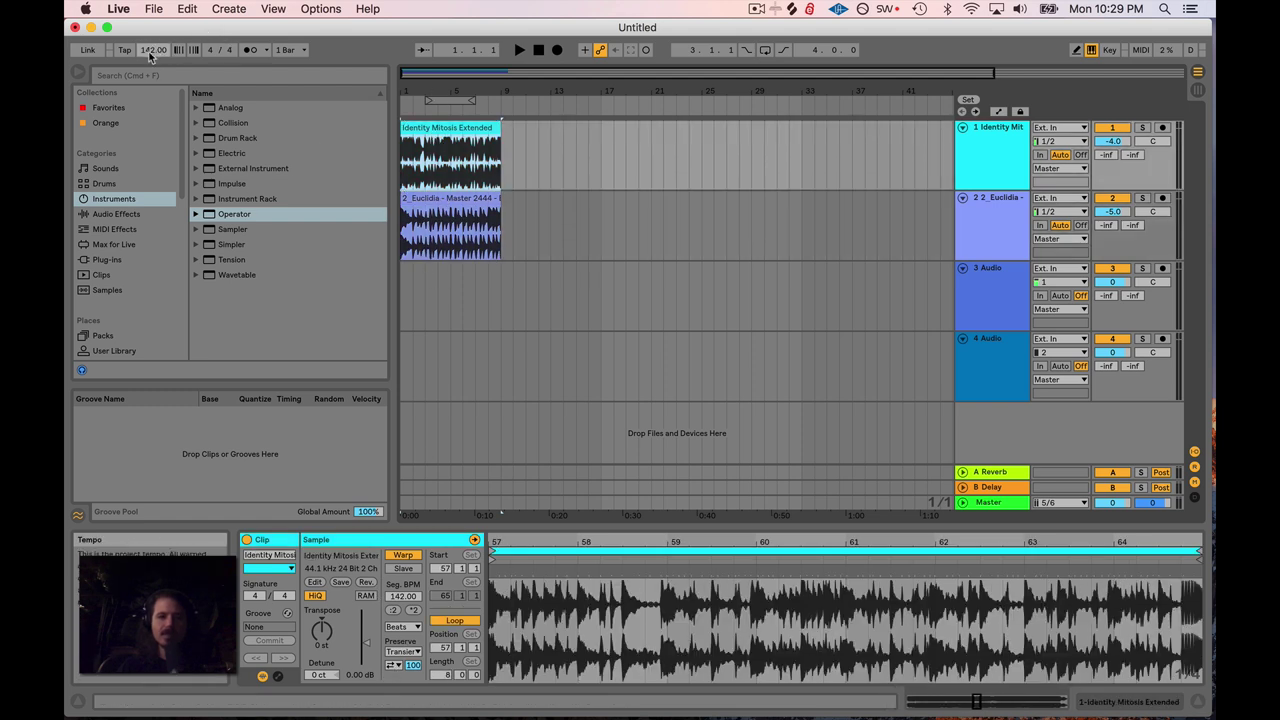
left_click(438, 236)
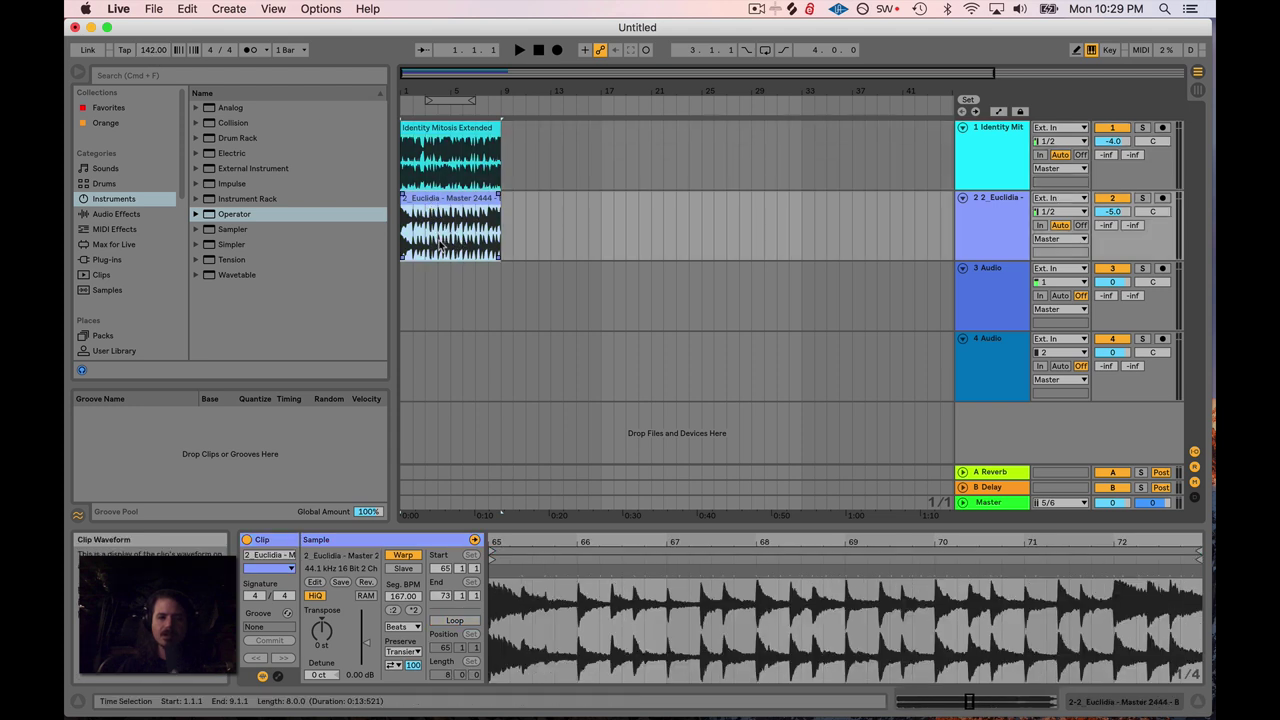
left_click(438, 204)
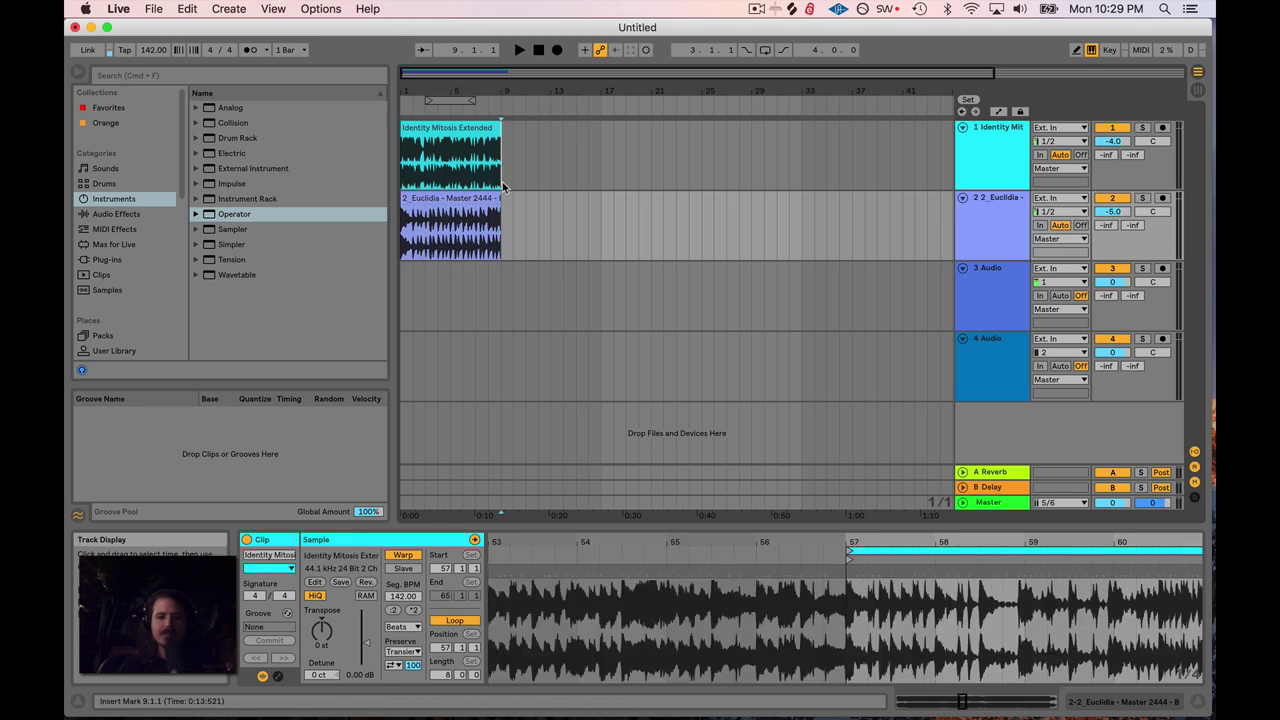
left_click(436, 133)
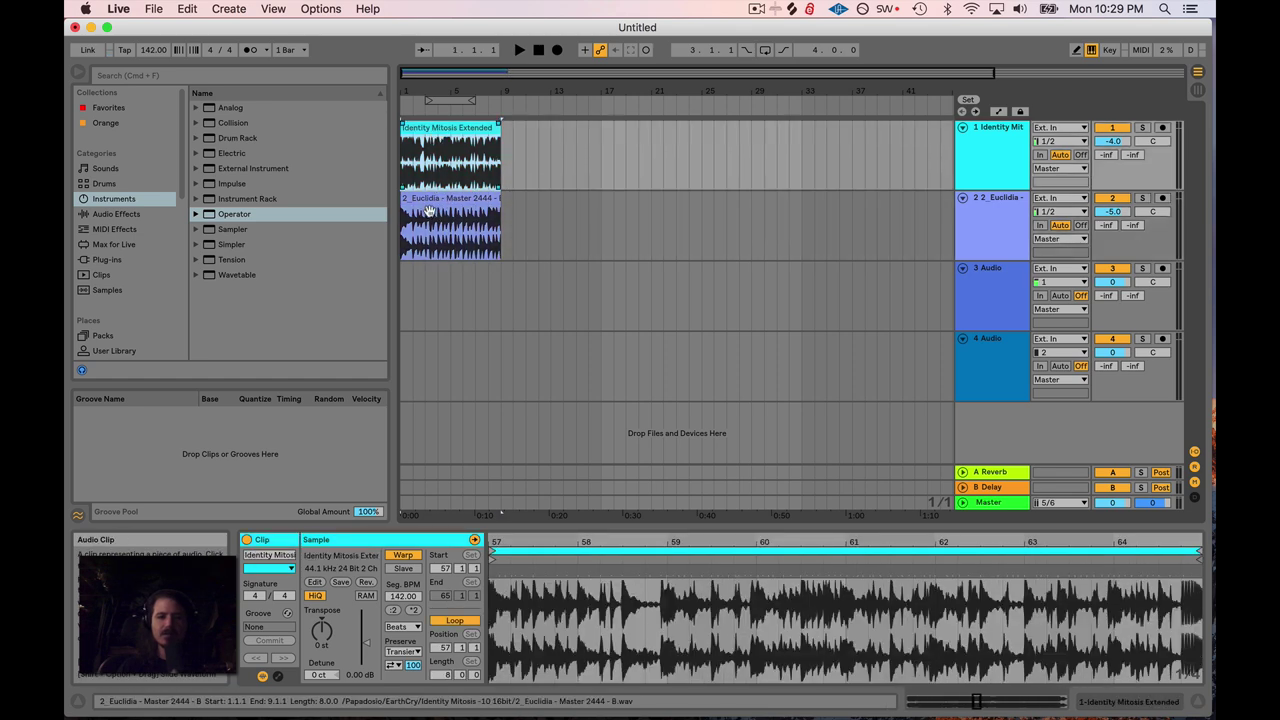
left_click(428, 211)
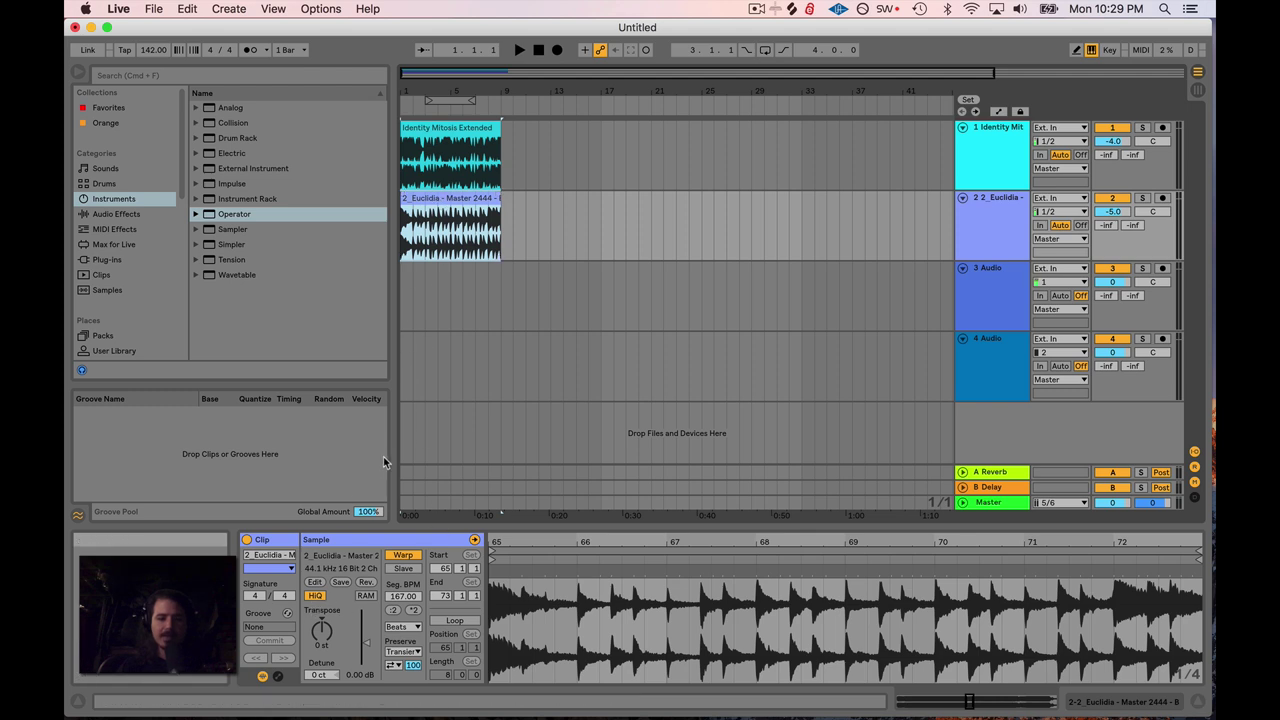
Insert a MIDI track below the 2_Euclidia track and load the Electric instrument on it
left_click(953, 235)
right_click(988, 216)
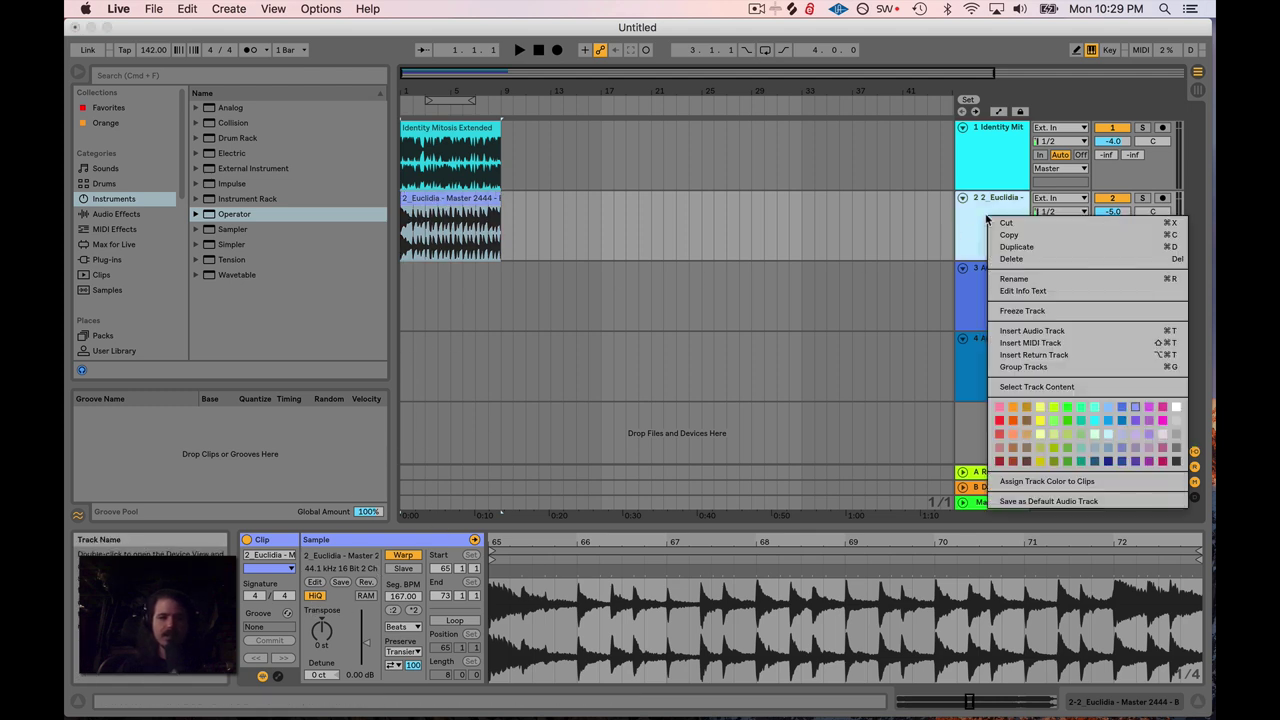
left_click(1019, 344)
left_click_drag(240, 157, 1058, 331)
left_click(998, 241)
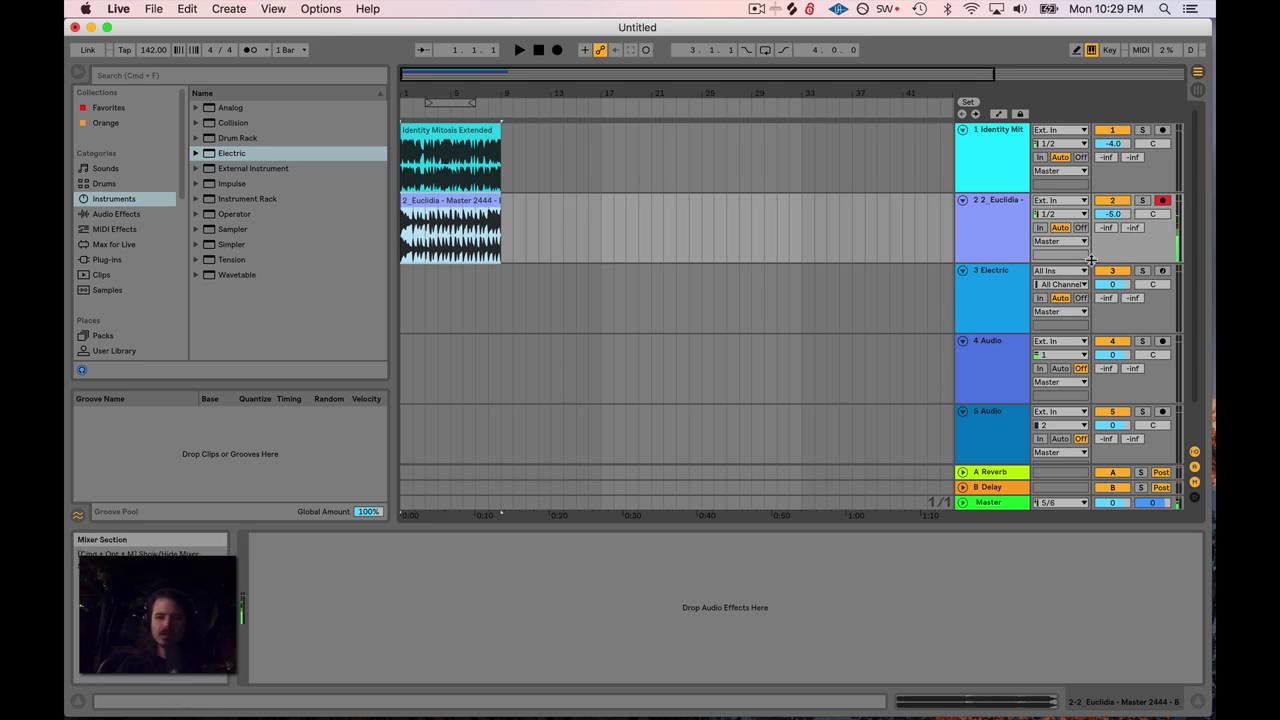
left_click(1001, 270)
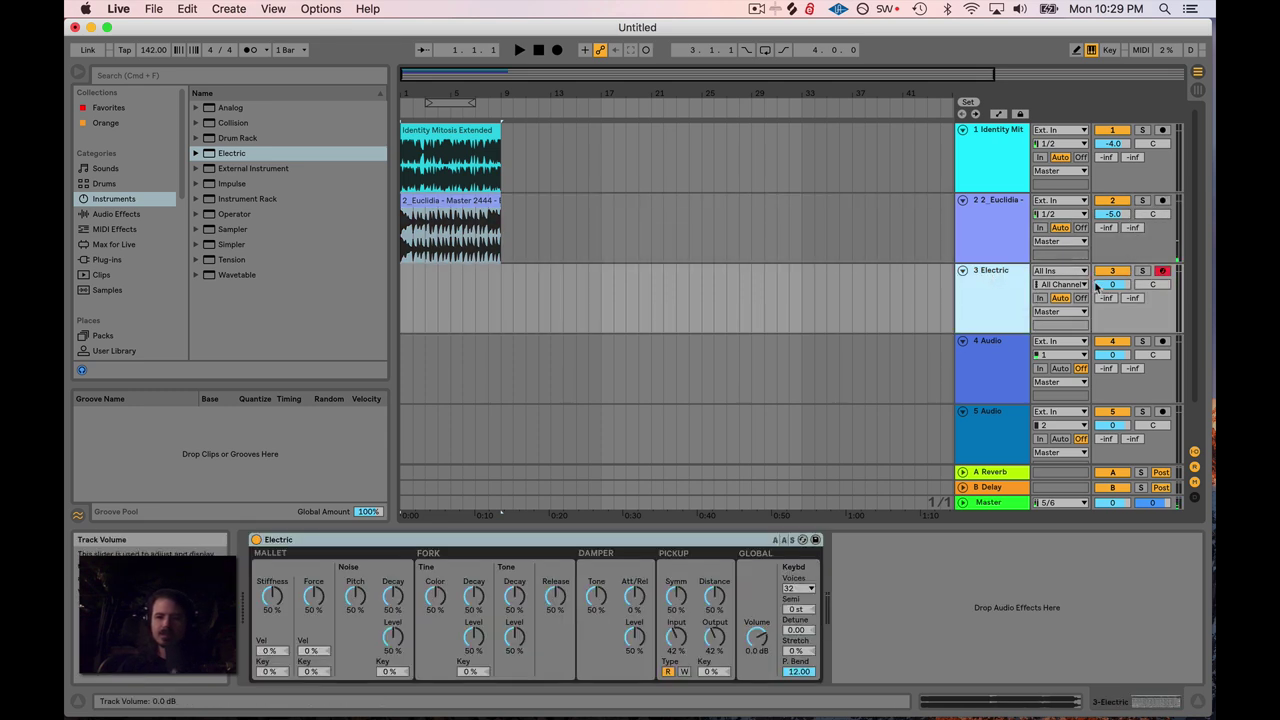
Play the Arrangement with the Identity Mitosis track muted and the project tempo set to 167 BPM
key("space")
left_click(1108, 131)
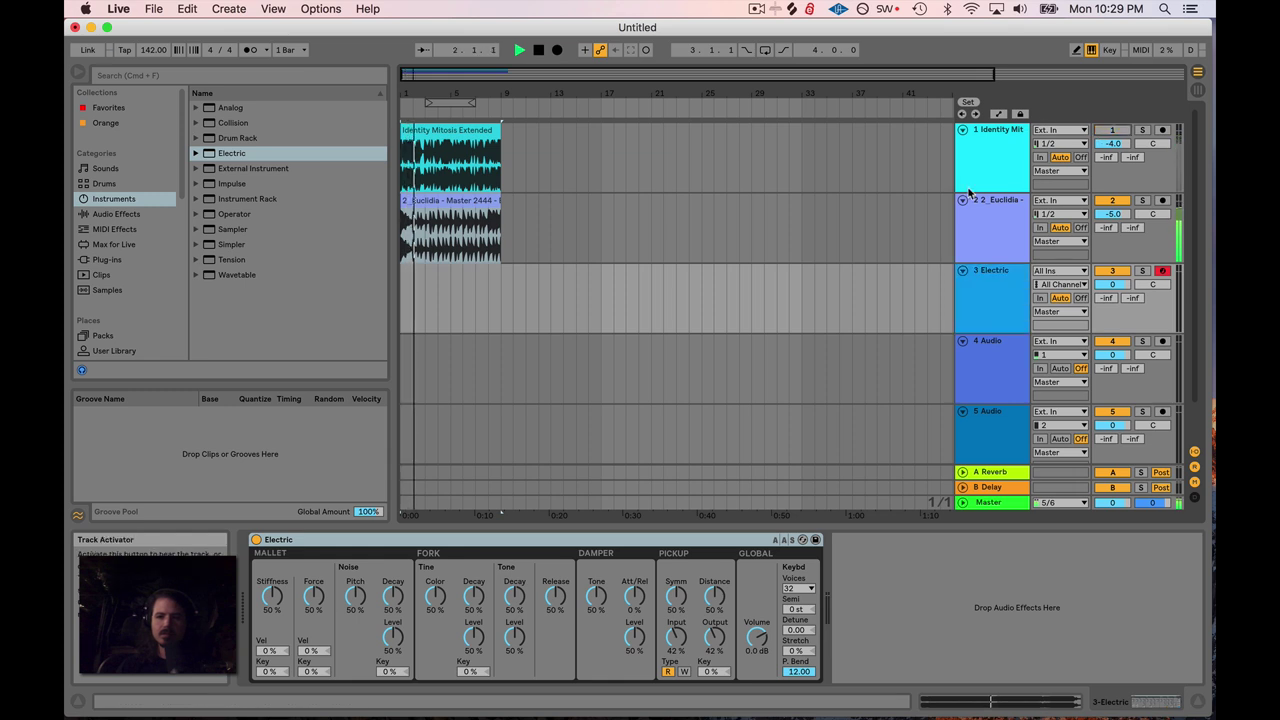
left_click_drag(153, 50, 153, 24)
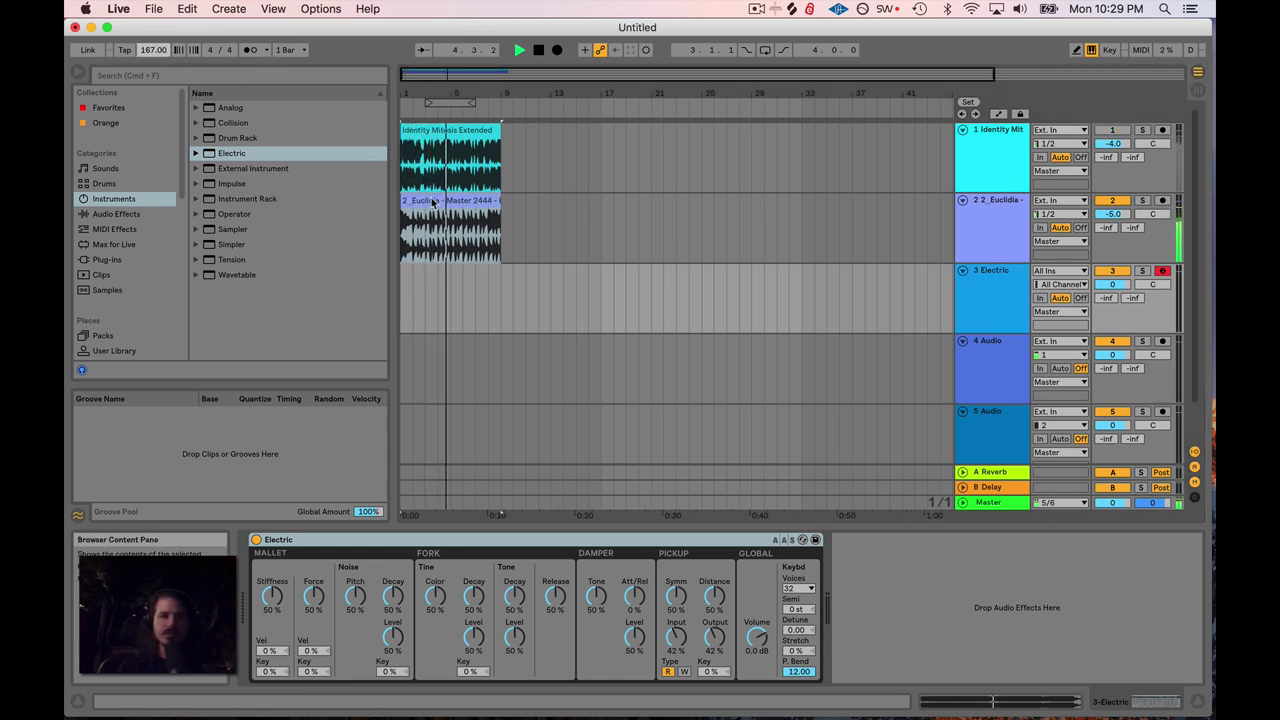
Loop Arrangement playback over the 2_Euclidia clip from bar 1 to bar 9
right_click(457, 208)
left_click(495, 425)
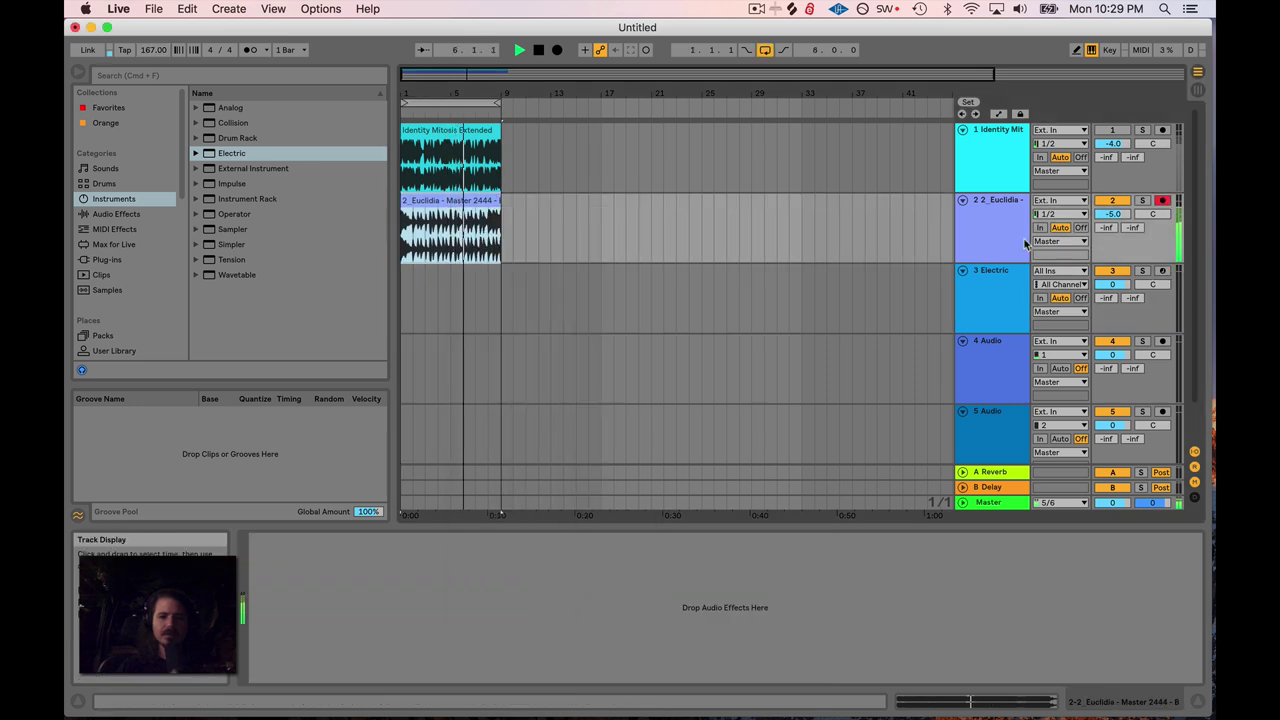
Play the looped 2_Euclidia clip with the Electric track armed to find its key, and rename the clip B Min
left_click(990, 285)
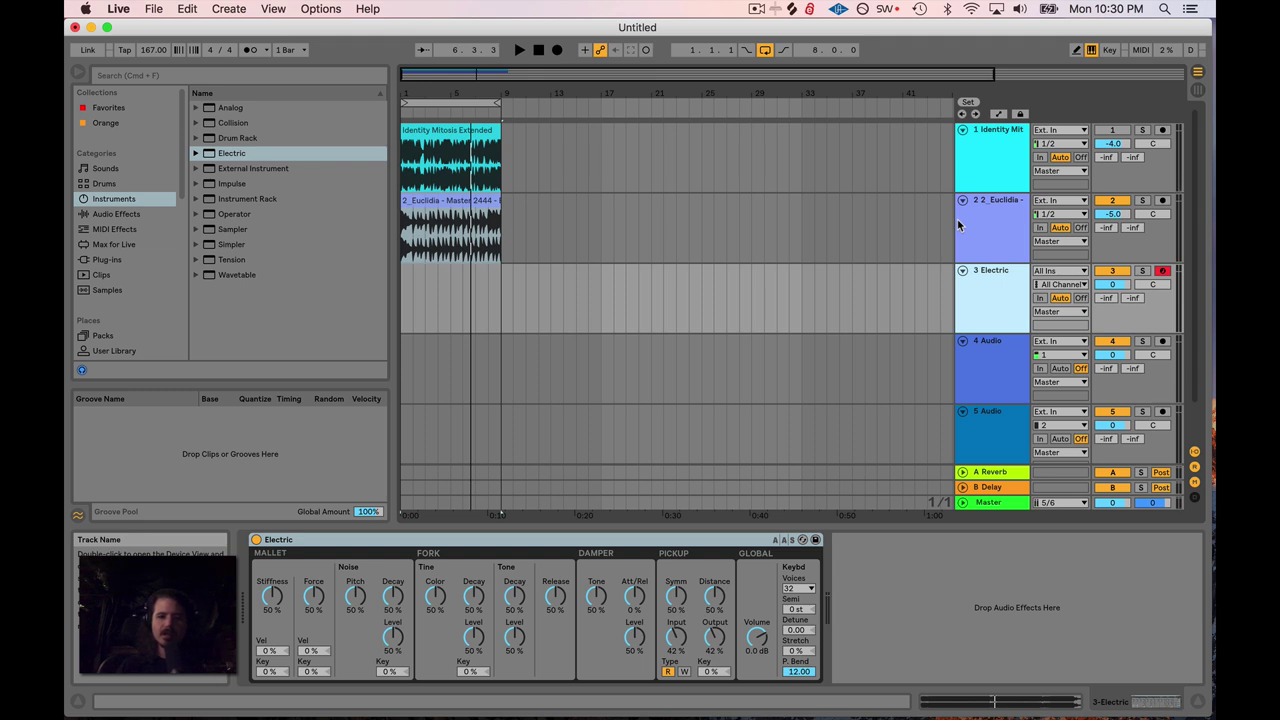
key("space")
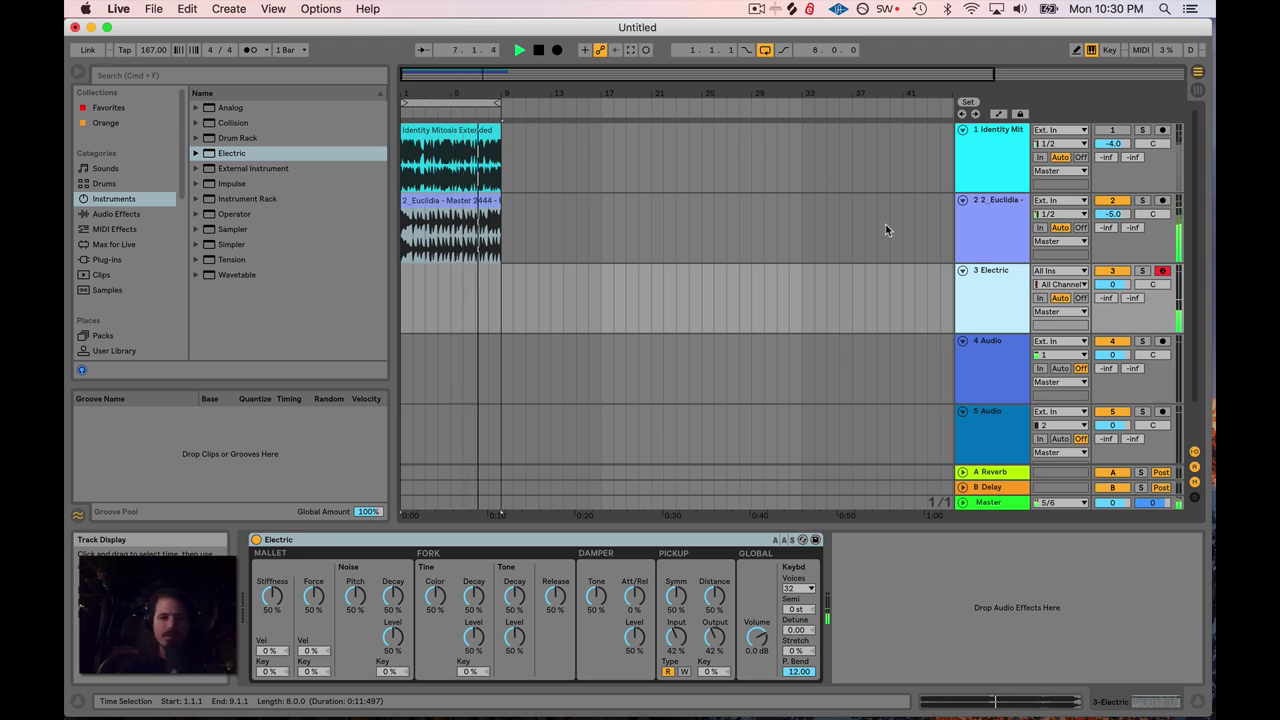
key("space")
right_click(444, 203)
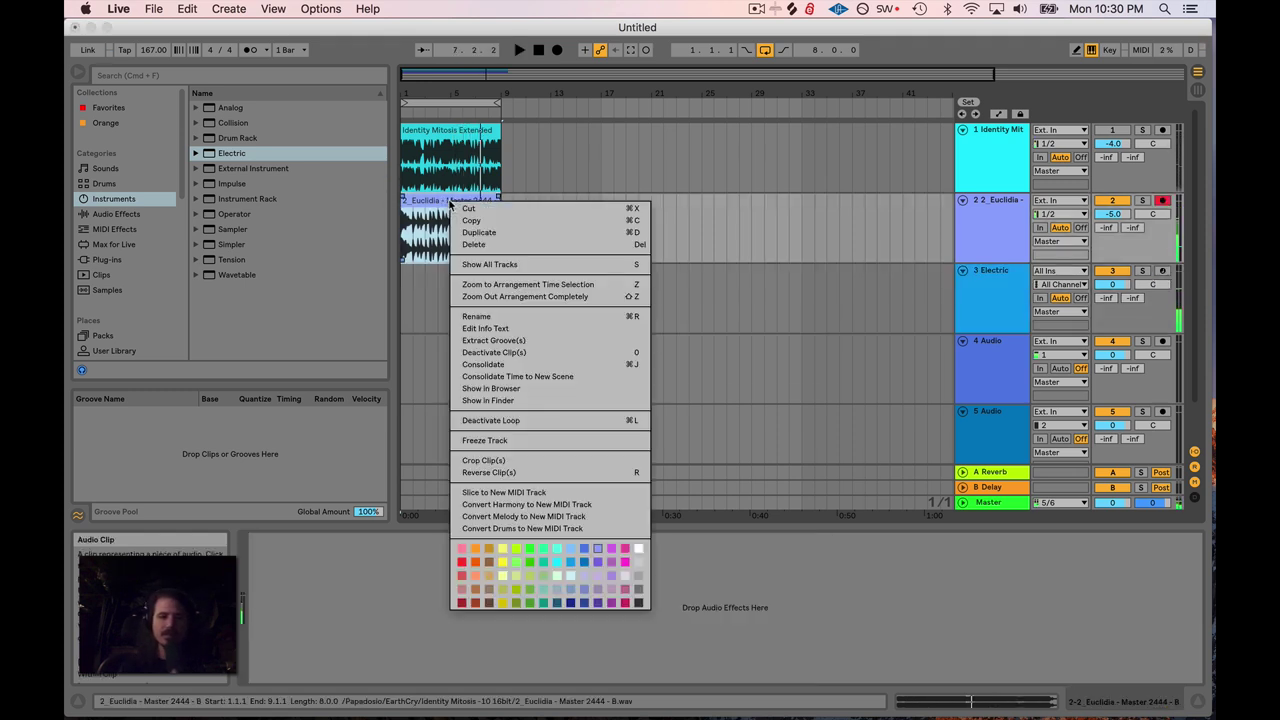
left_click(530, 321)
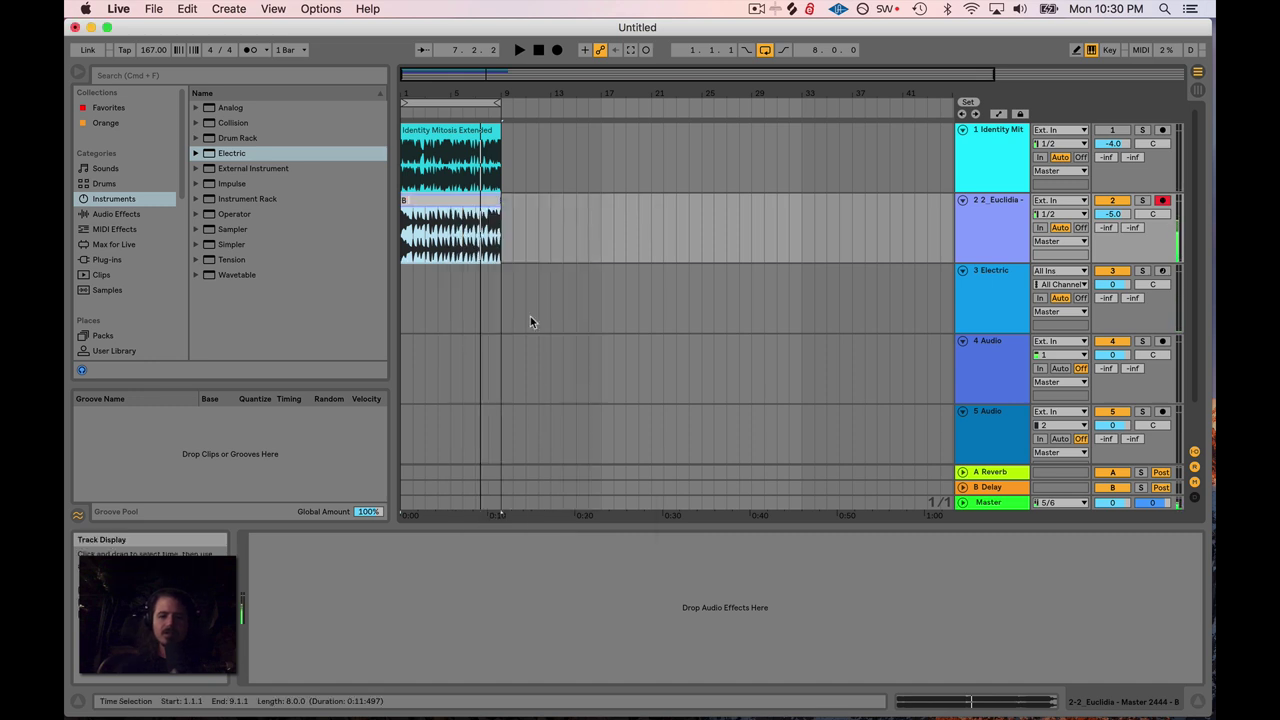
Set the project tempo to 142 BPM, unmute the Identity Mitosis track and mute the 2_Euclidia track
left_click(428, 130)
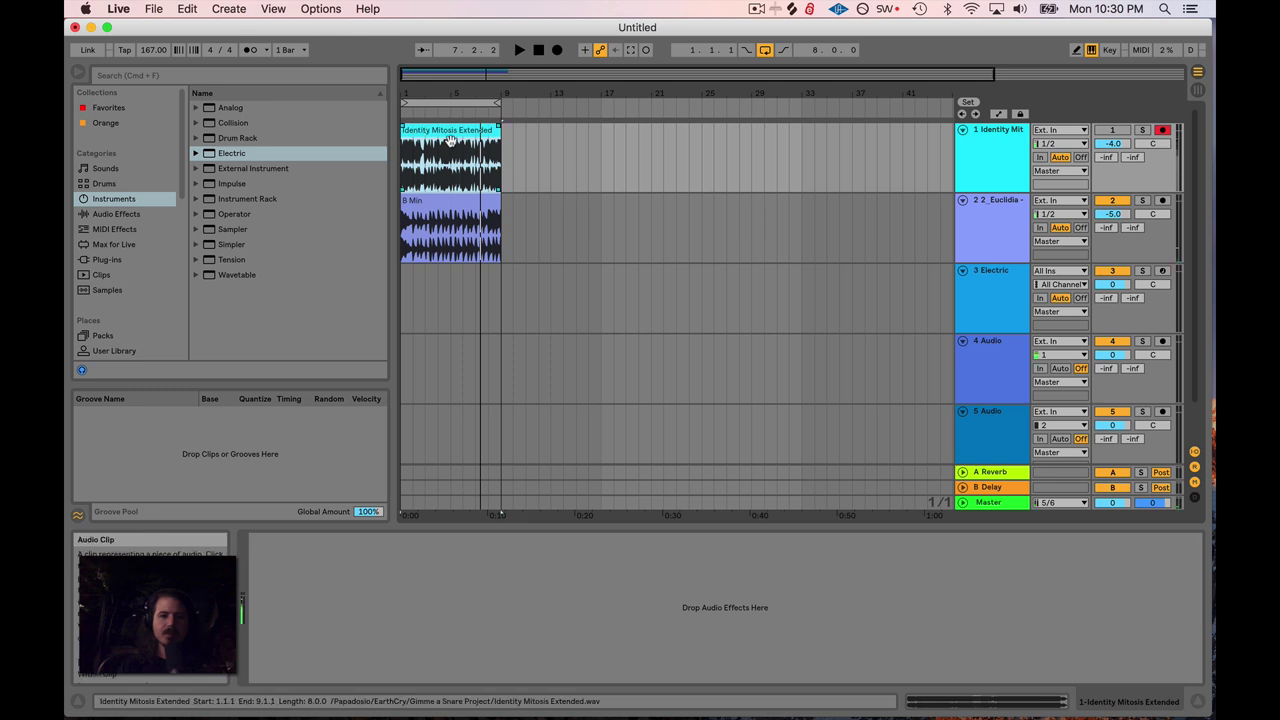
left_click(996, 280)
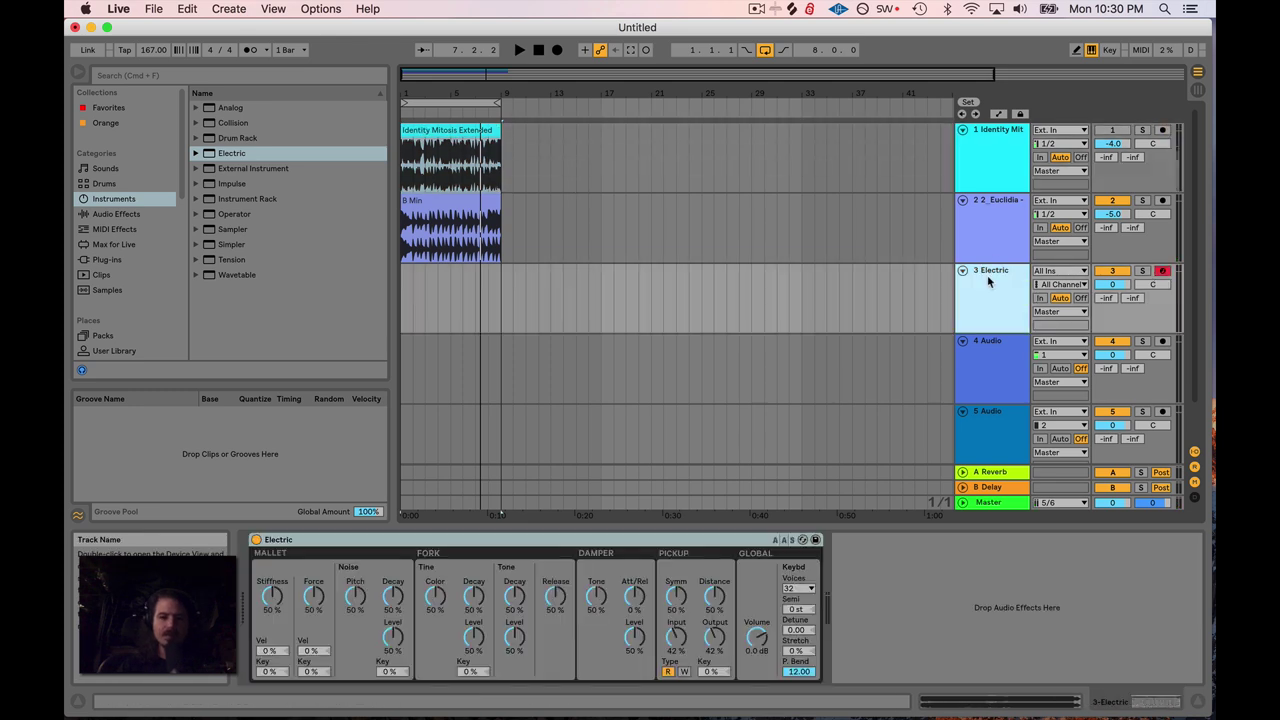
left_click(992, 162)
left_click_drag(153, 45, 154, 50)
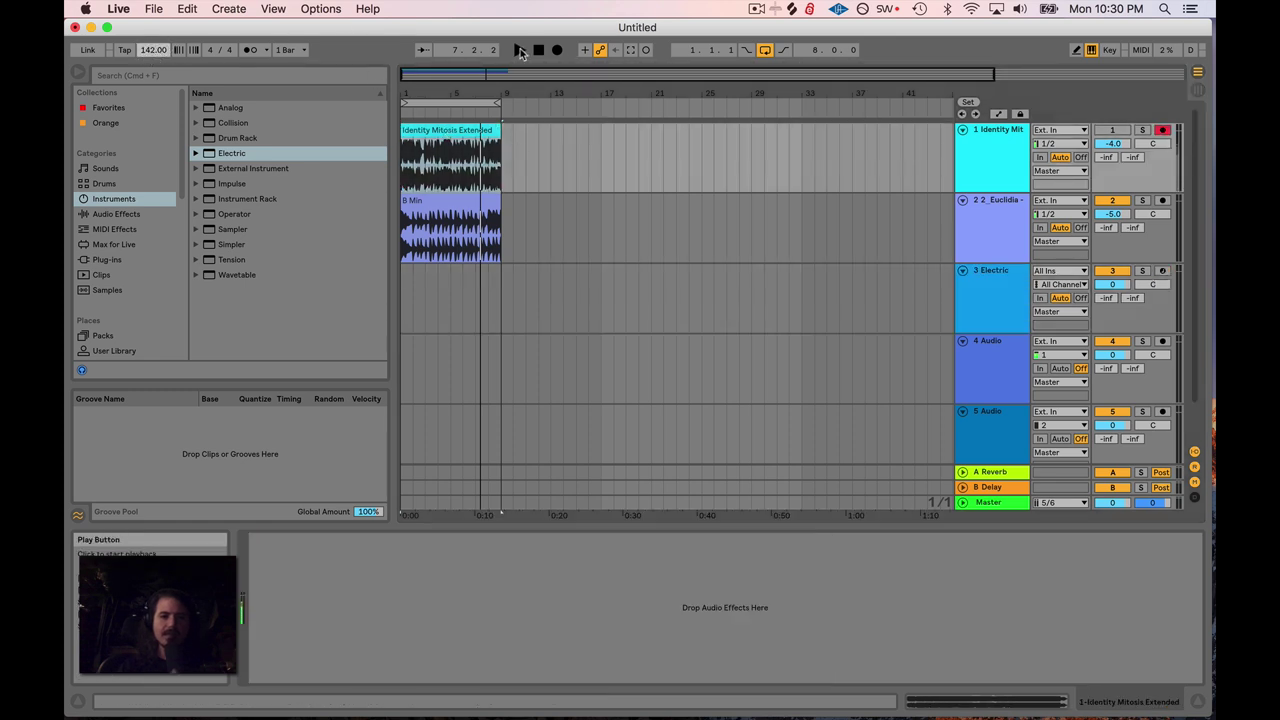
left_click(1114, 131)
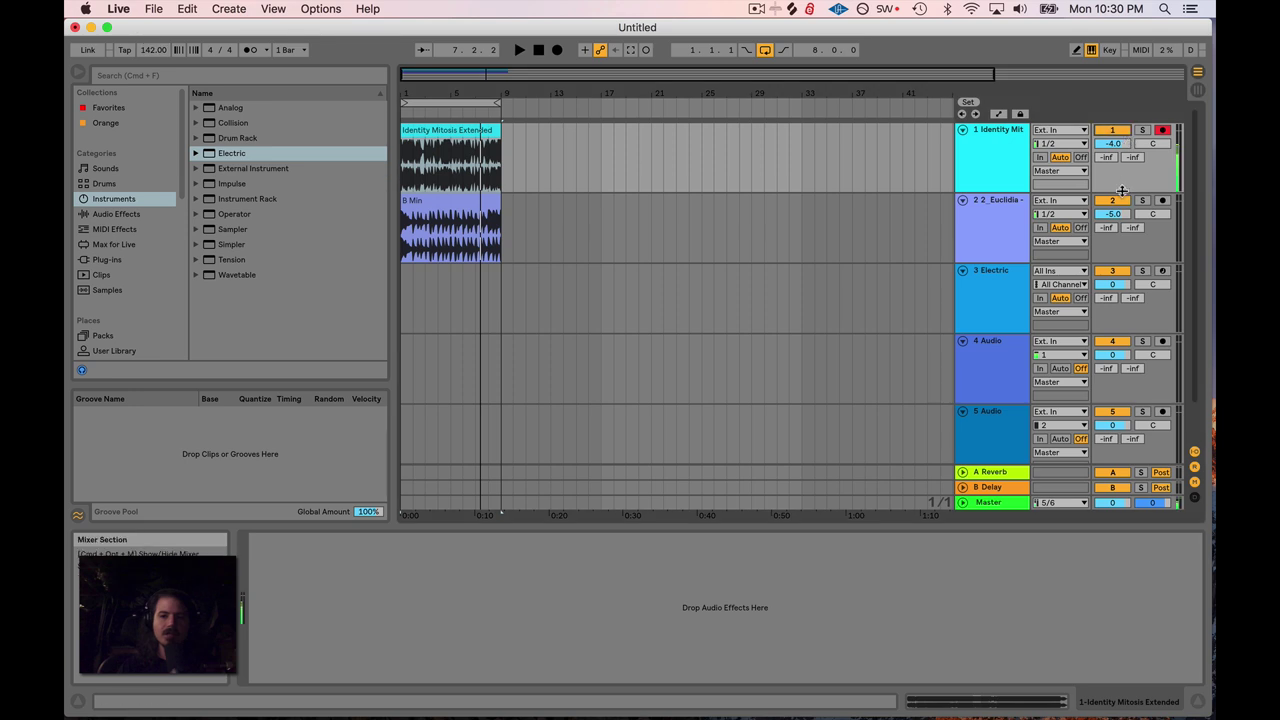
left_click(1113, 203)
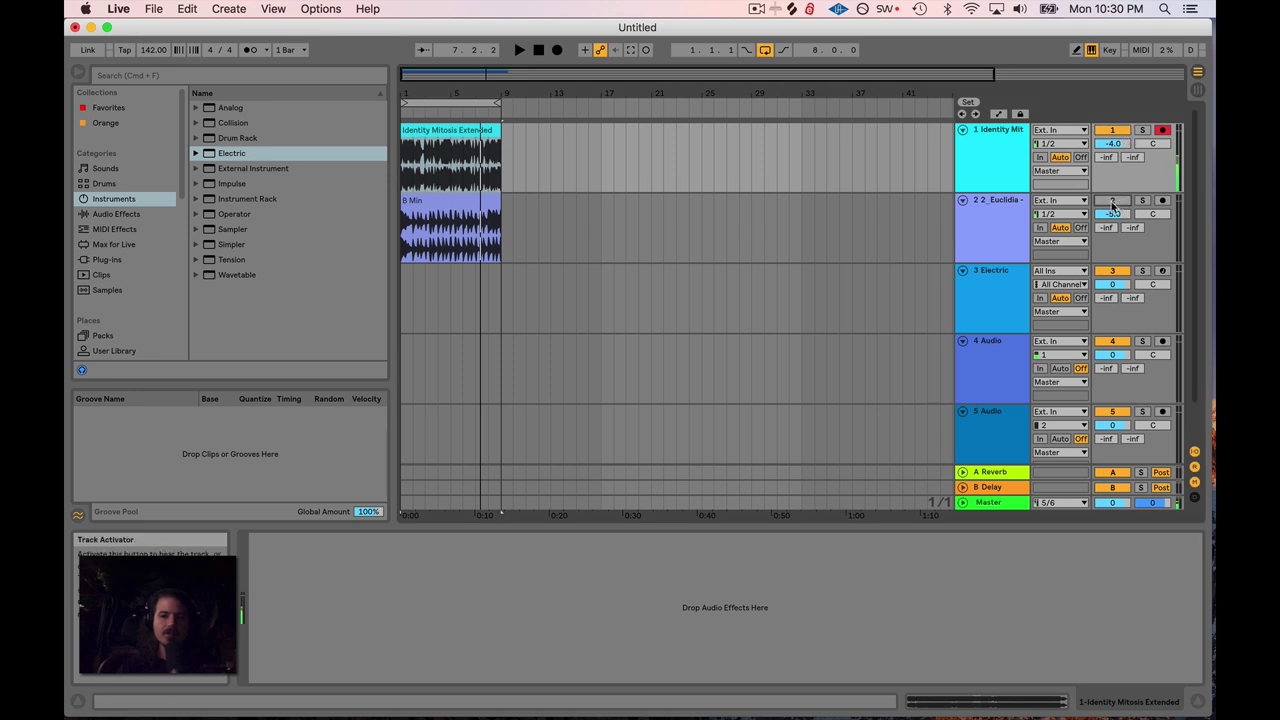
Play the looped Identity Mitosis clip with the Electric track armed to find its key, and rename the clip D Min
left_click(527, 50)
left_click(980, 283)
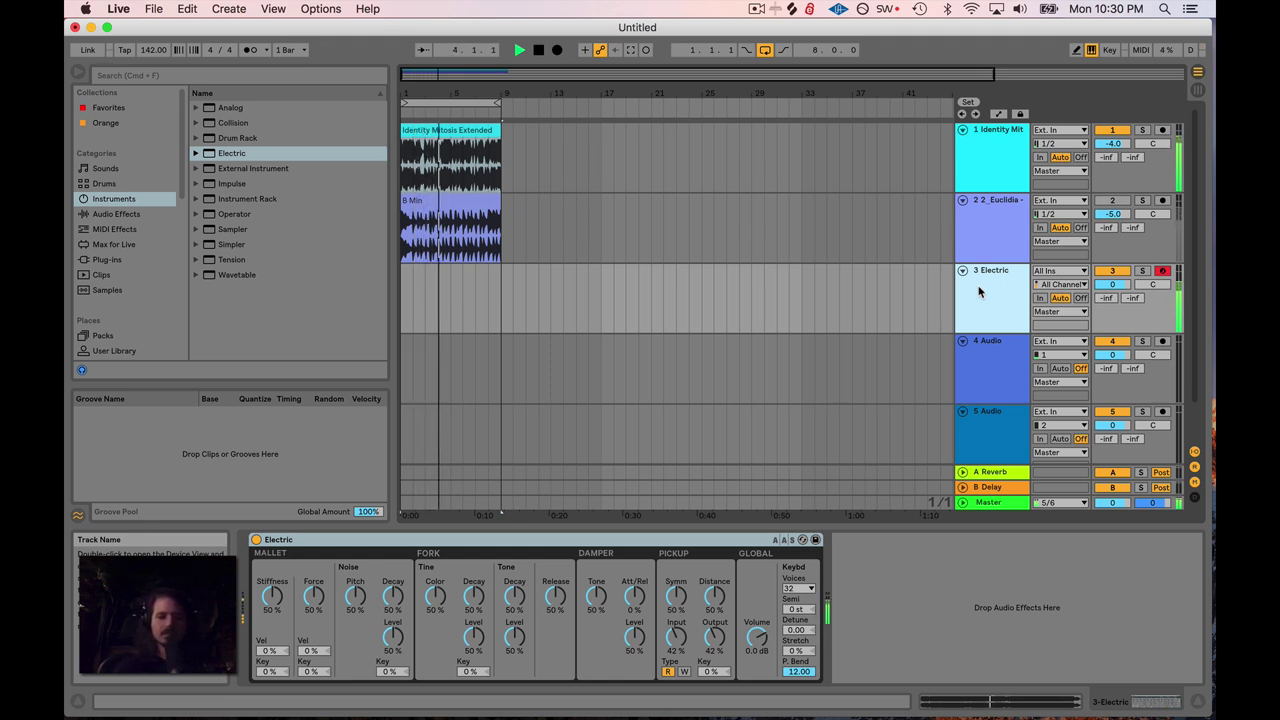
key("space")
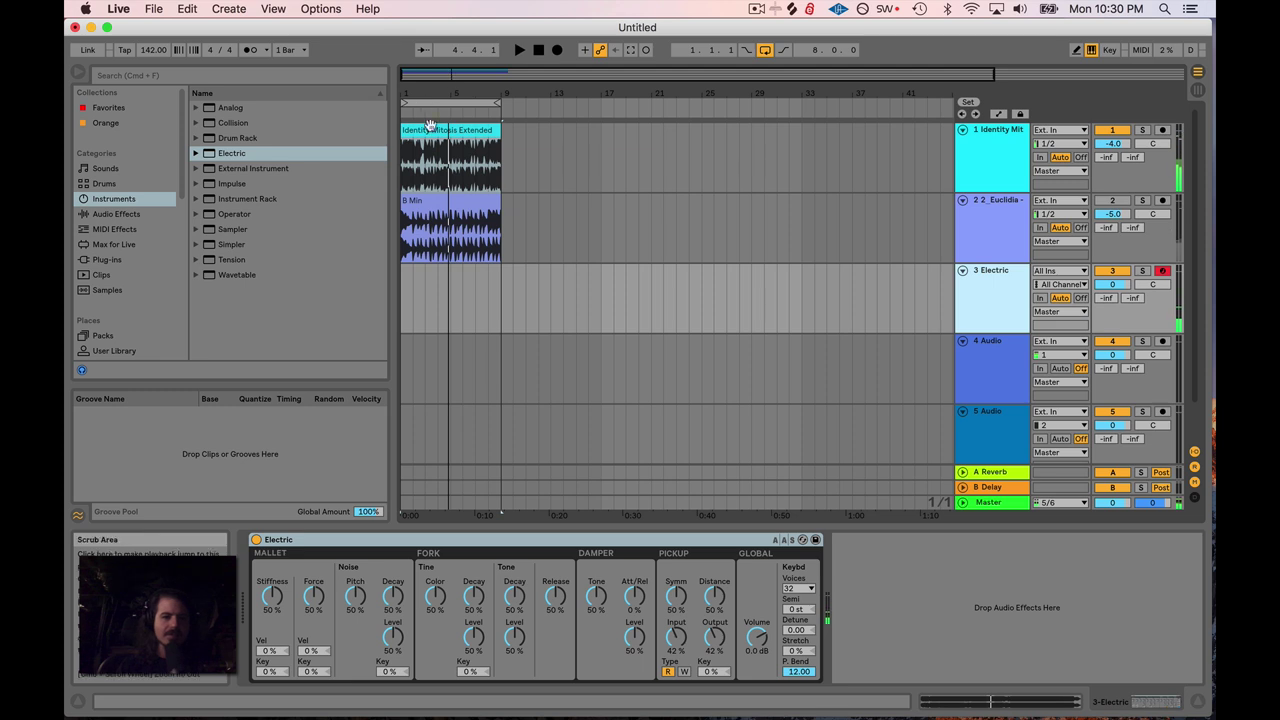
right_click(443, 140)
left_click(486, 246)
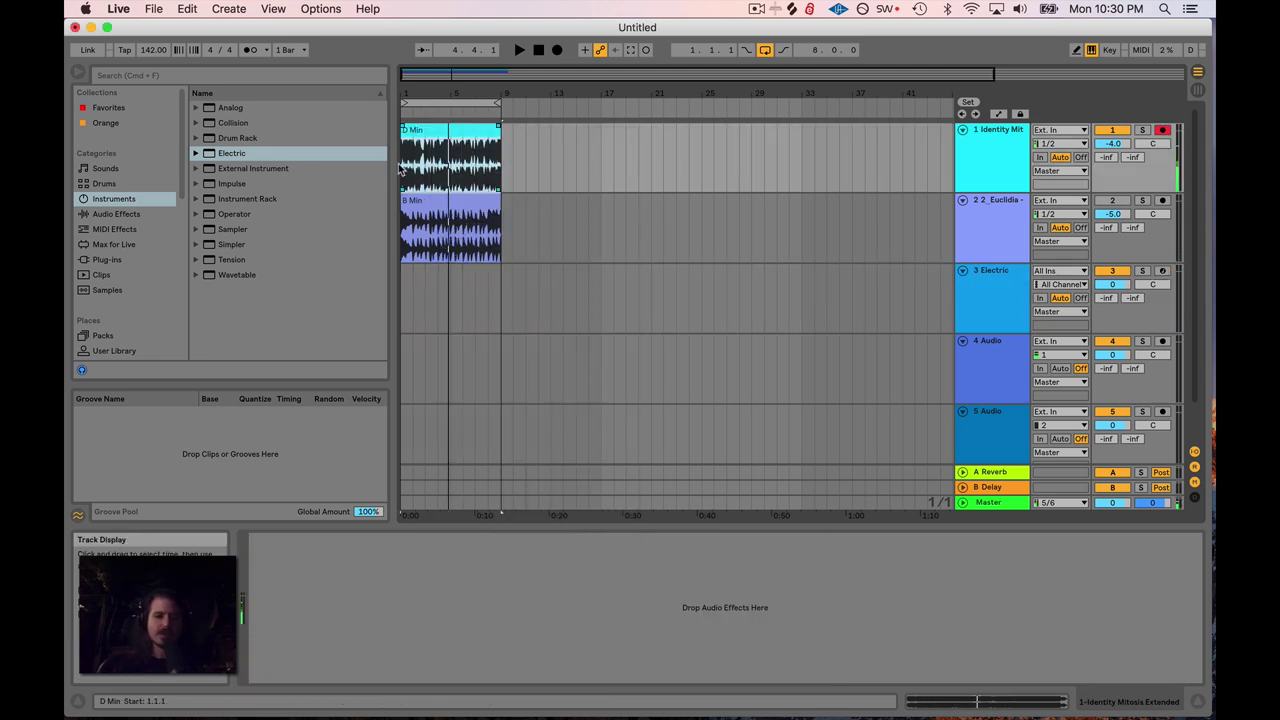
Compare the key labels of the Identity Mitosis and 2_Euclidia clips to decide how far to transpose each
left_click(423, 201)
left_click(446, 130)
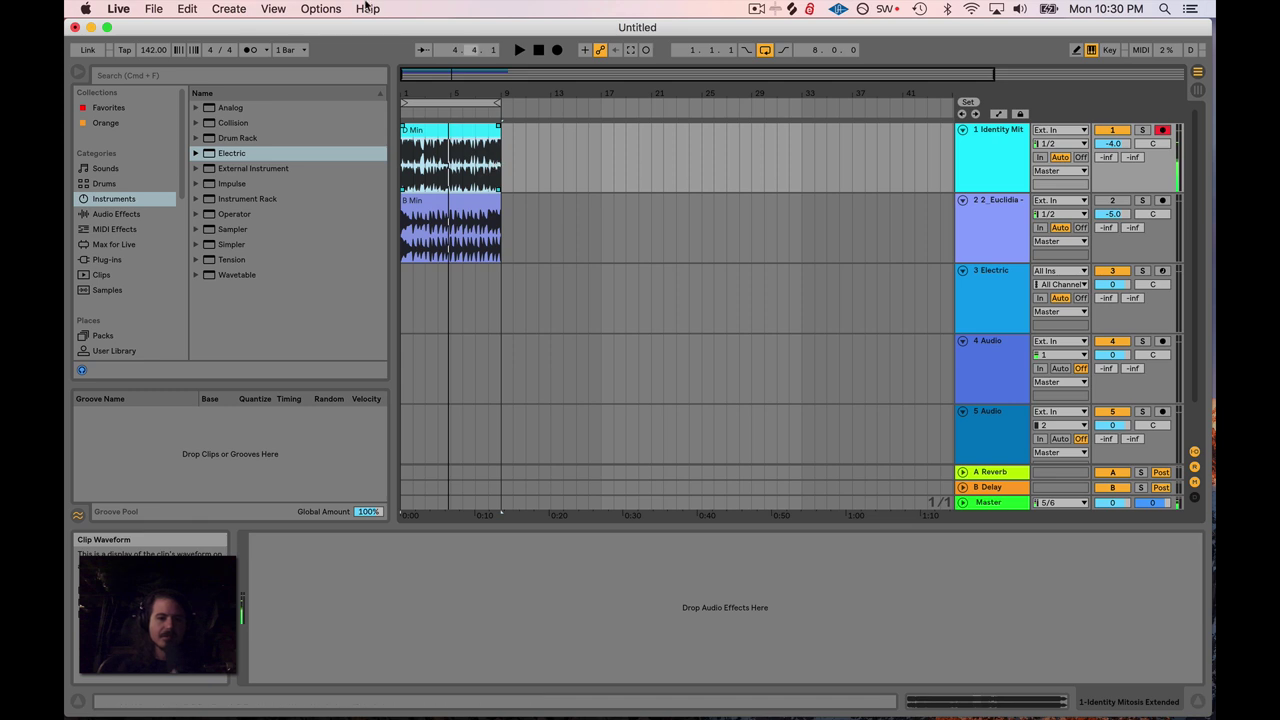
left_click(446, 194)
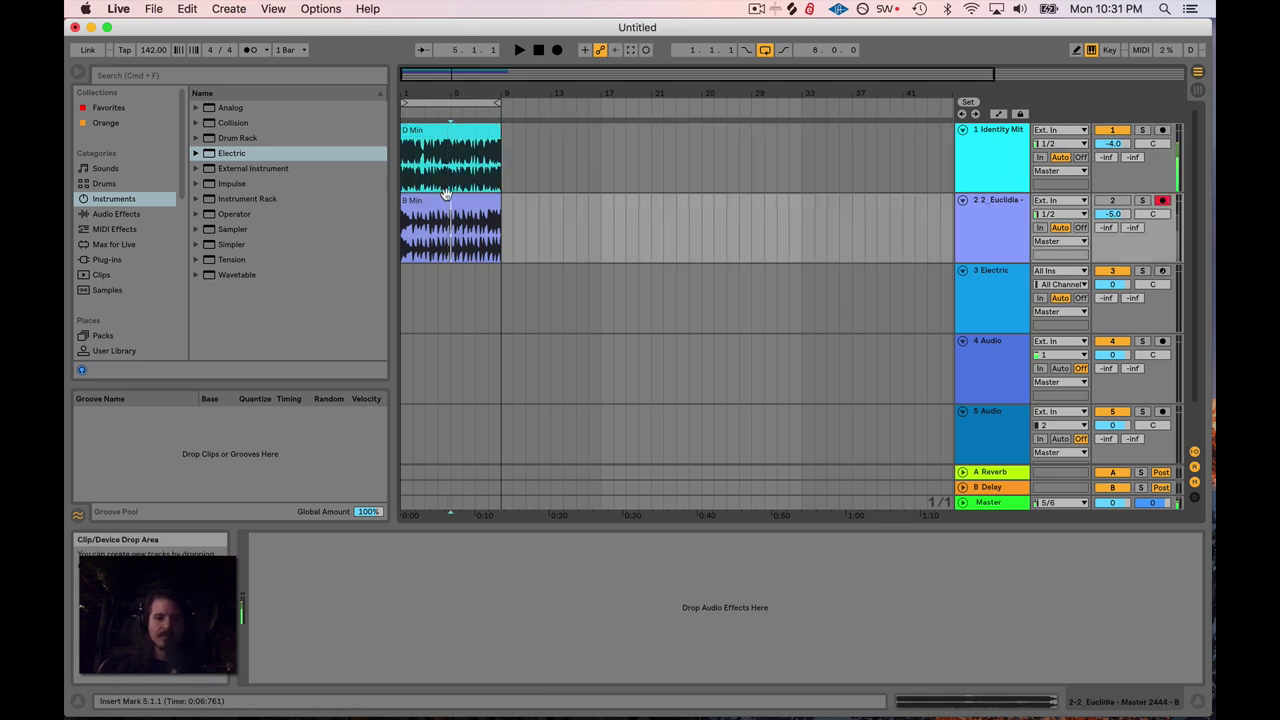
left_click(443, 132)
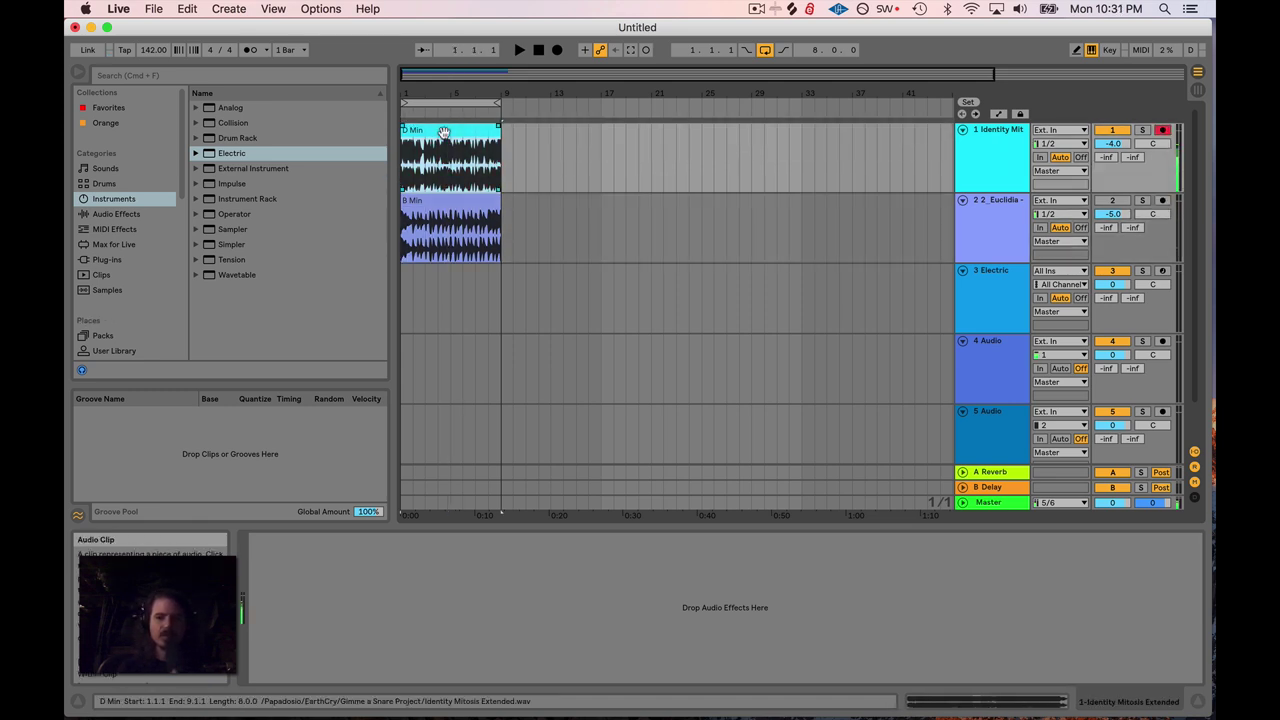
left_click(986, 306)
mouse_move(440, 212)
left_mouse_down()
mouse_move(453, 222)
mouse_move(440, 212)
left_mouse_up()
left_click(438, 130)
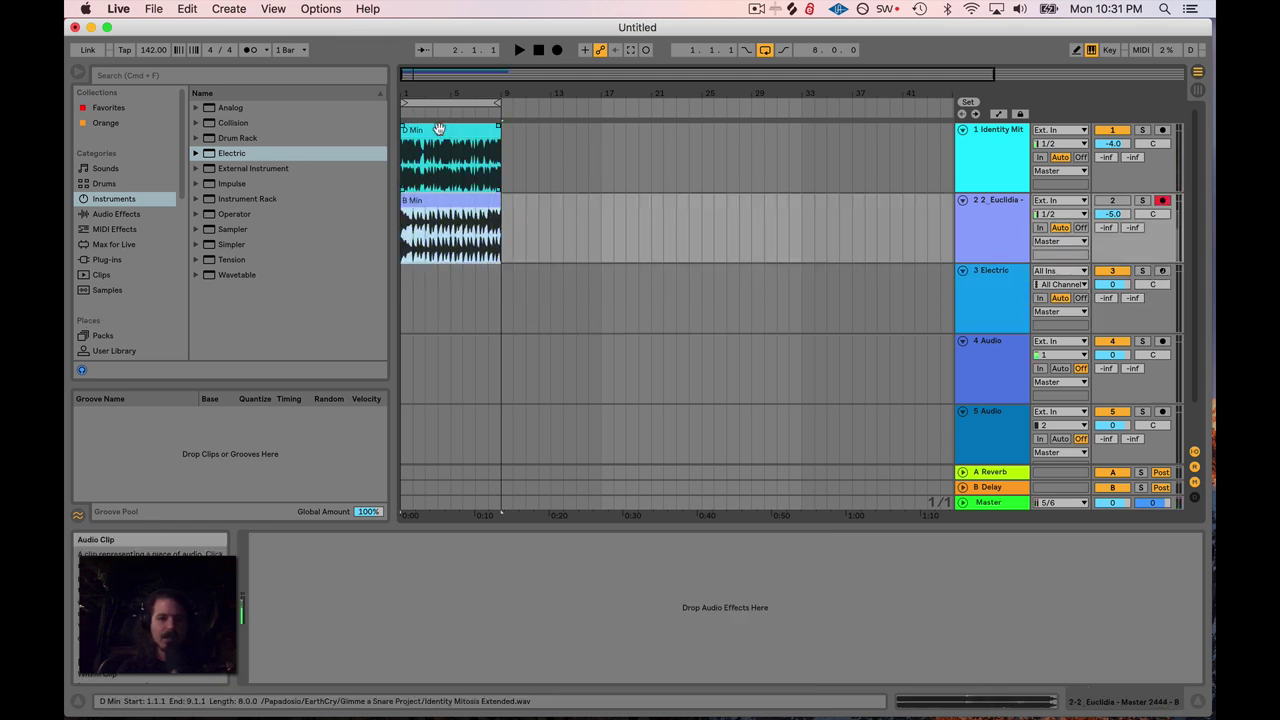
left_click(452, 215)
Transpose the 2_Euclidia clip up 1 semitone and rename it C Mn
double_click(437, 197)
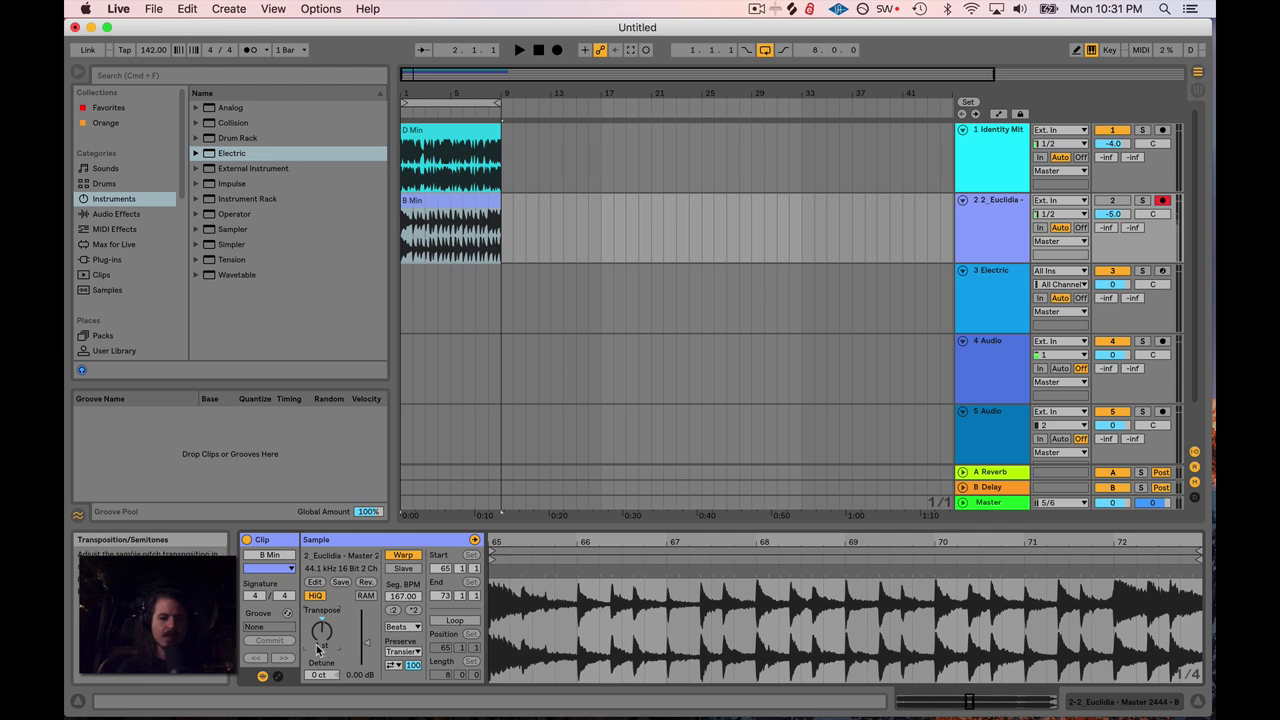
right_click(415, 199)
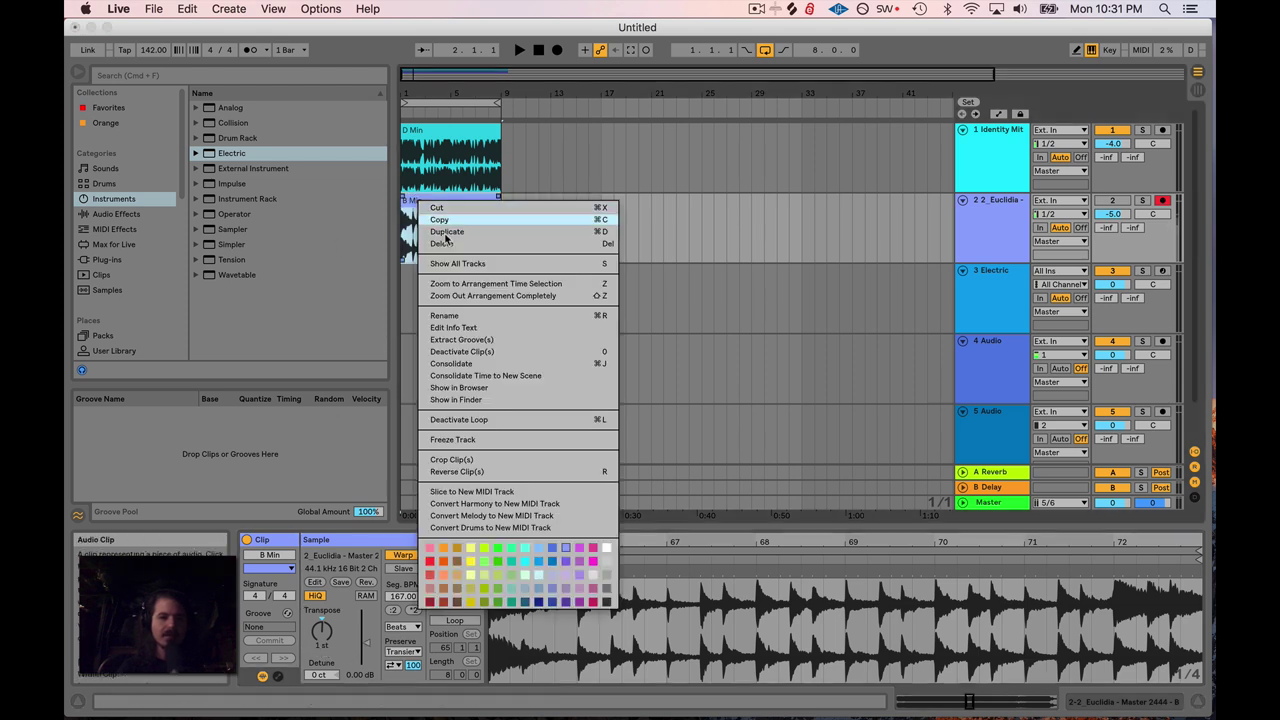
left_click(456, 314)
type("C Mn")
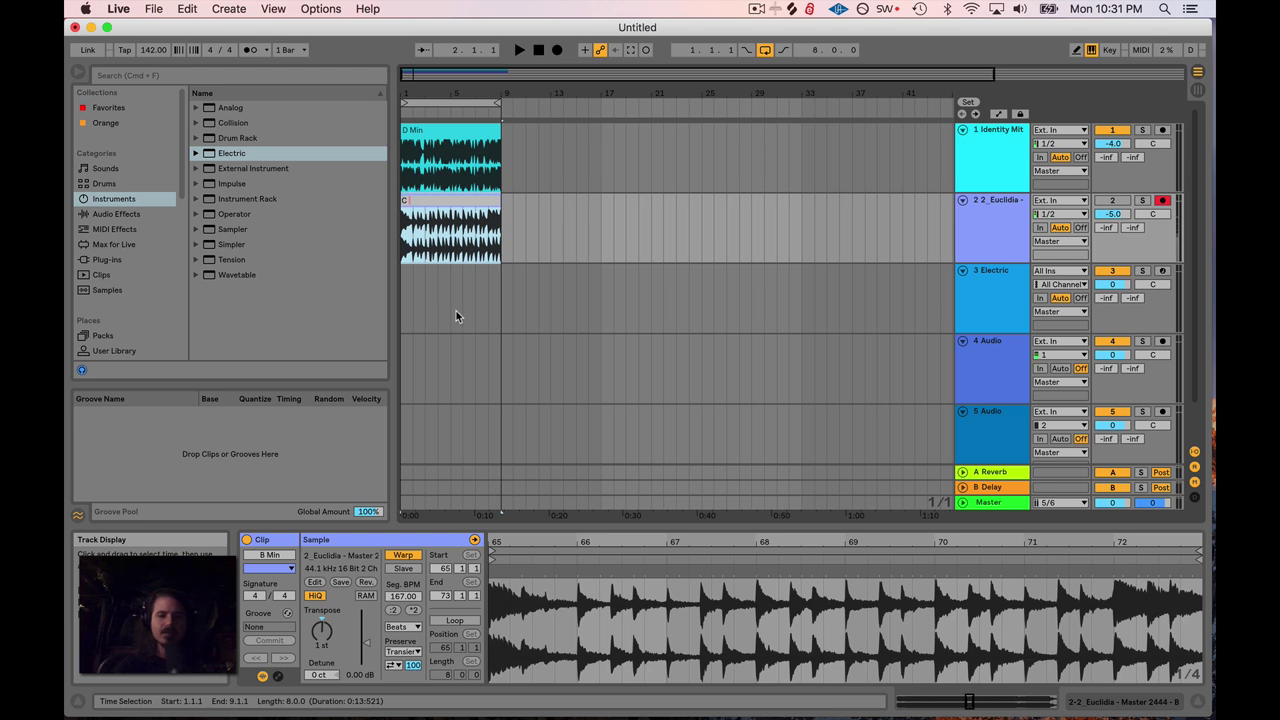
key("Return")
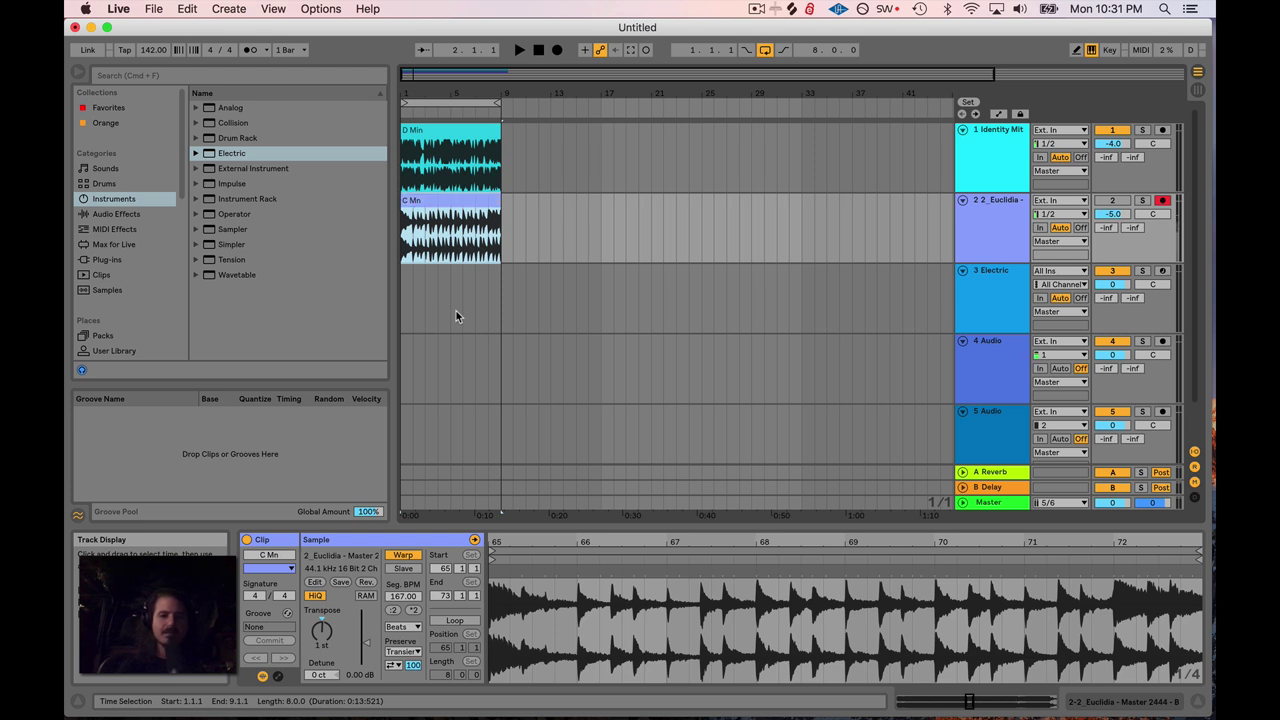
Transpose the Identity Mitosis clip down 2 semitones and rename it C Min
left_click(436, 139)
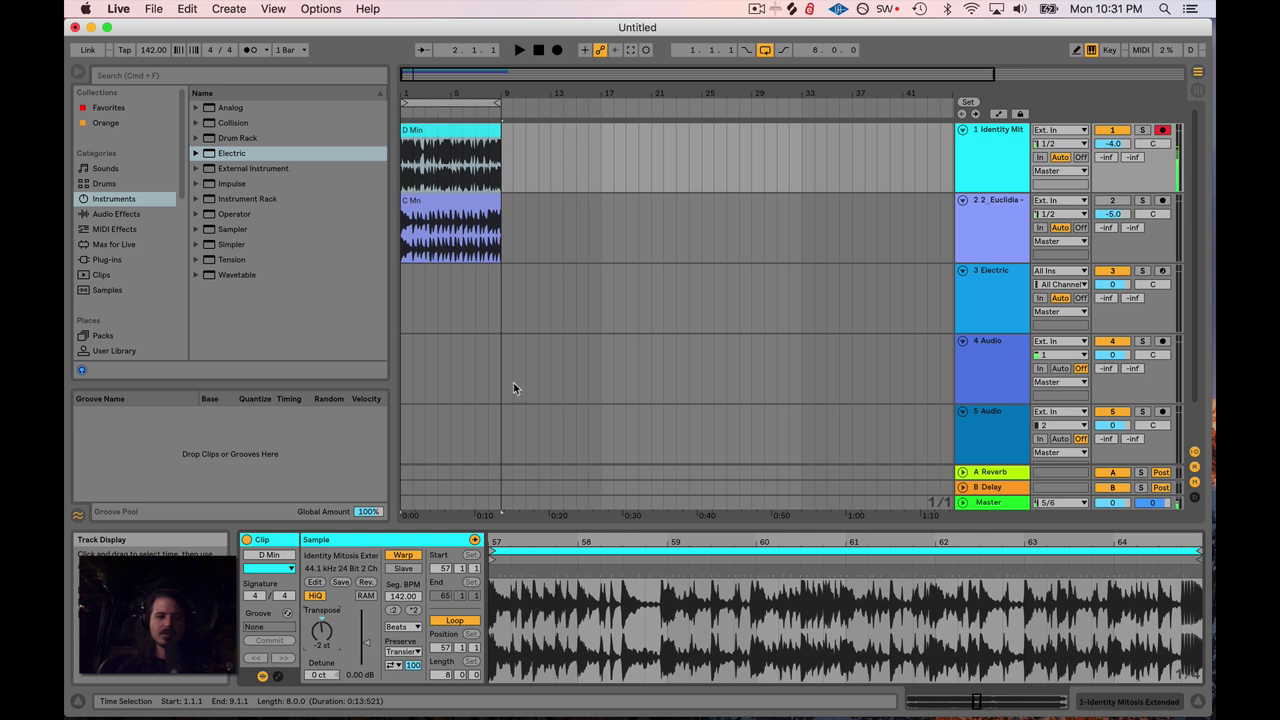
right_click(412, 131)
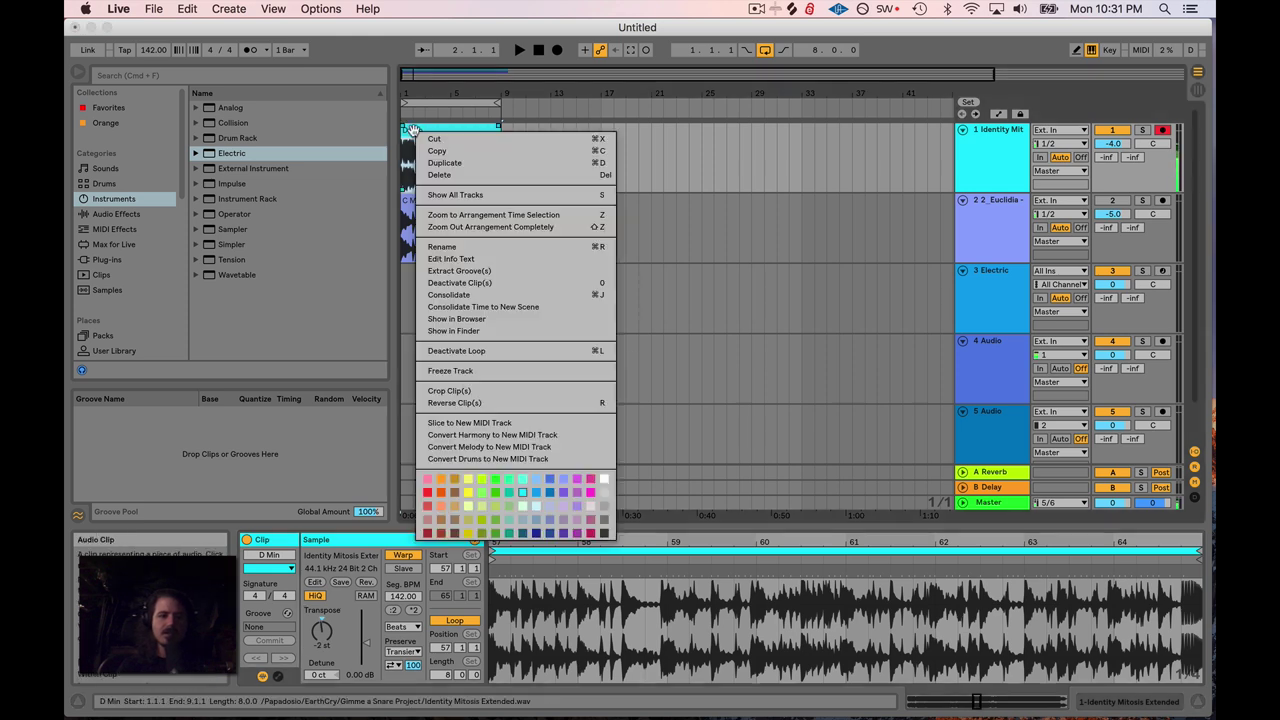
left_click(474, 257)
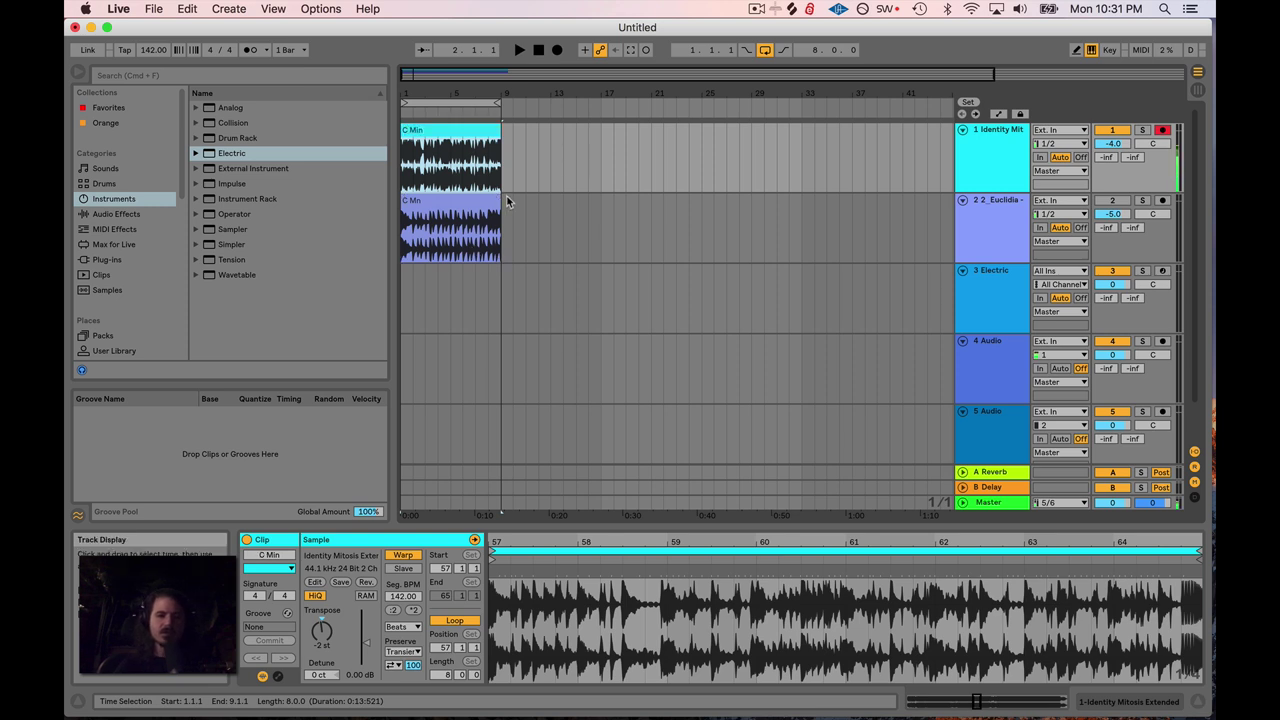
Compare the segment BPM and transposition of the C Min and C Mn clips in the clip view
left_click(401, 163)
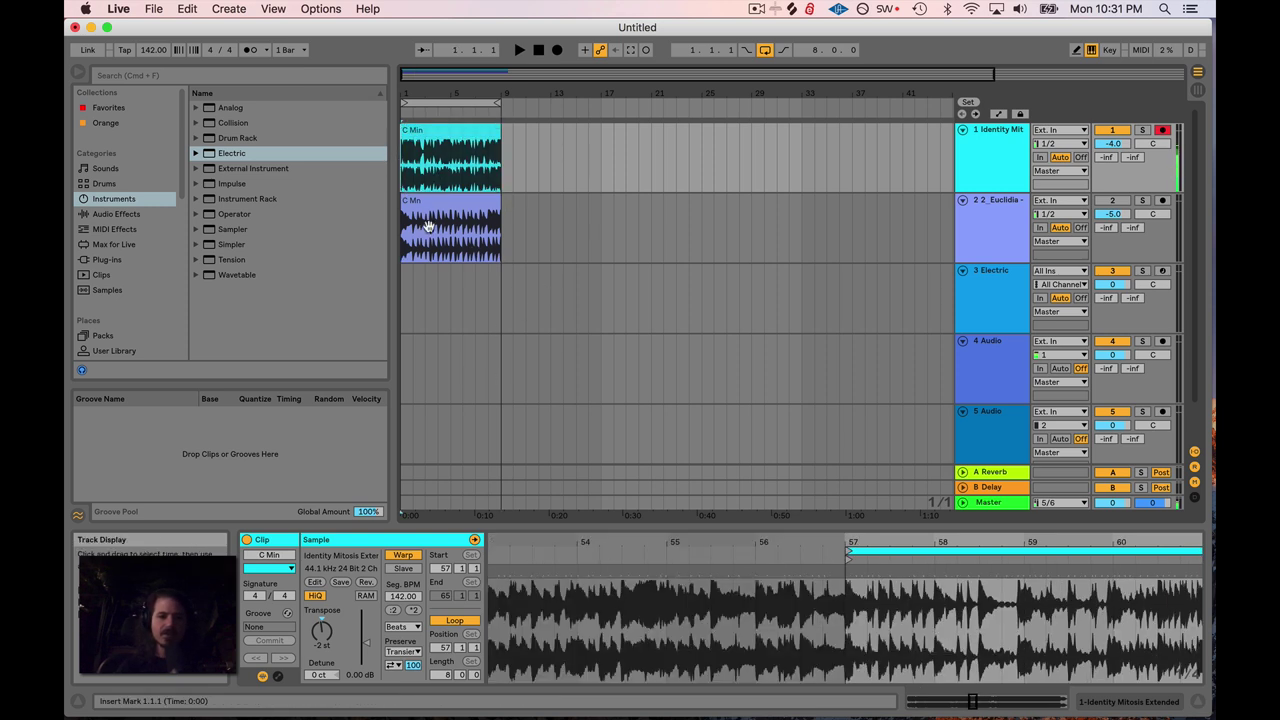
left_click(430, 201)
left_click(438, 131)
left_click(1010, 146)
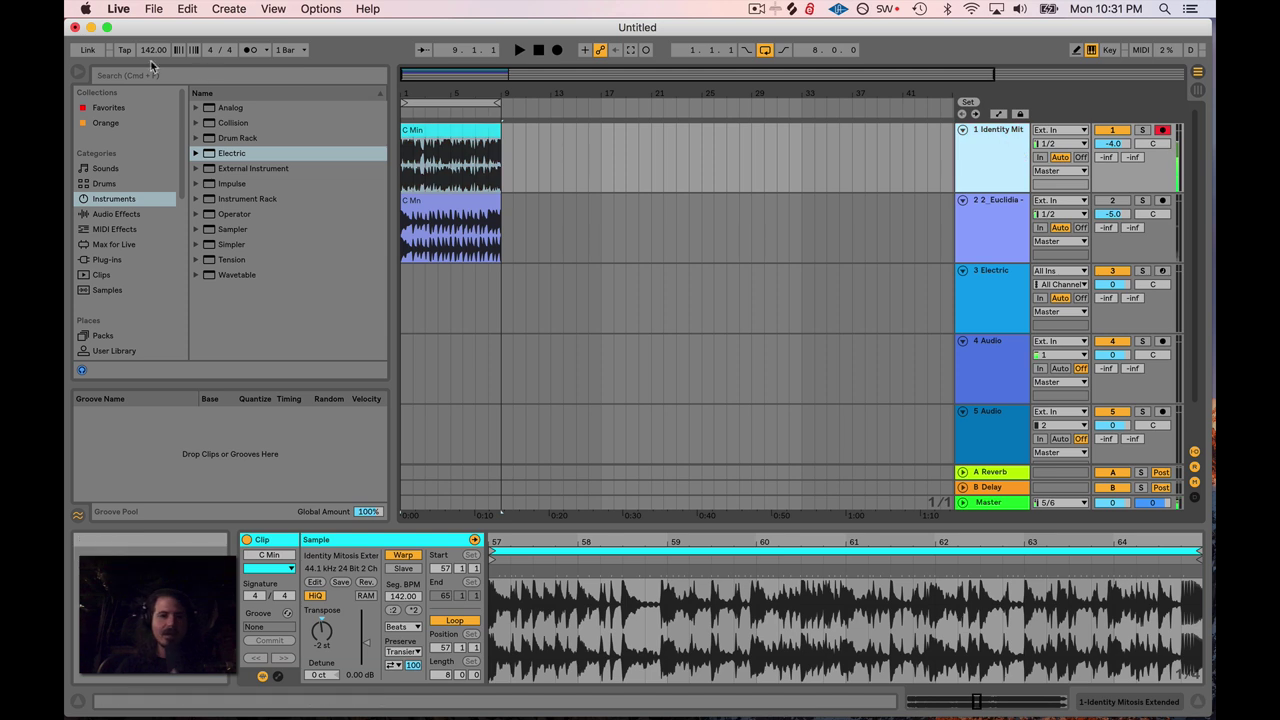
left_click(415, 136)
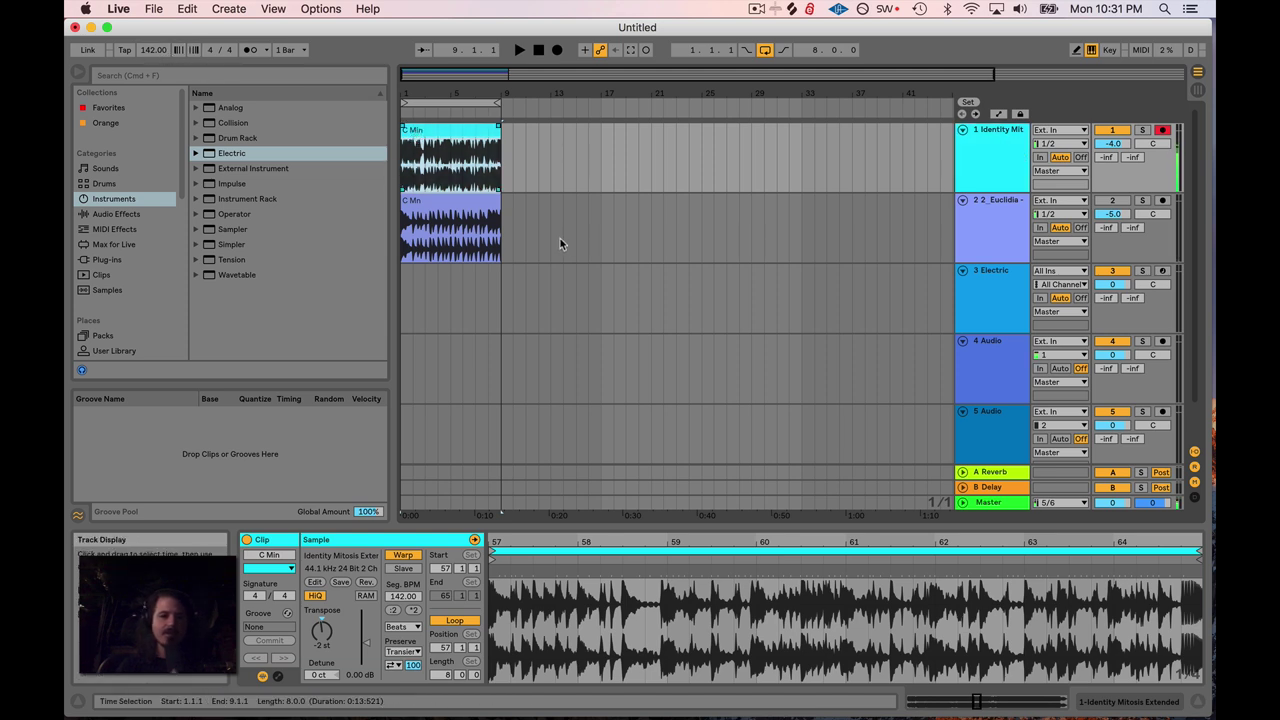
left_click(468, 632)
left_click(428, 133)
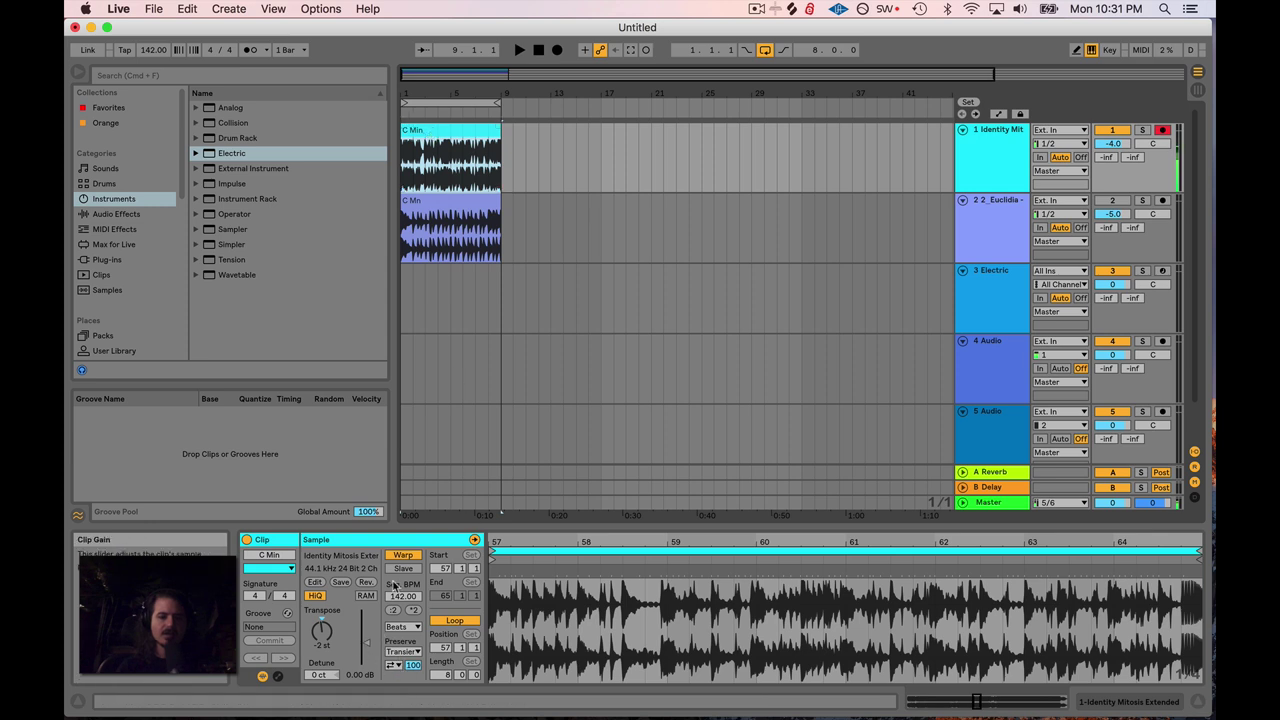
left_click(432, 213)
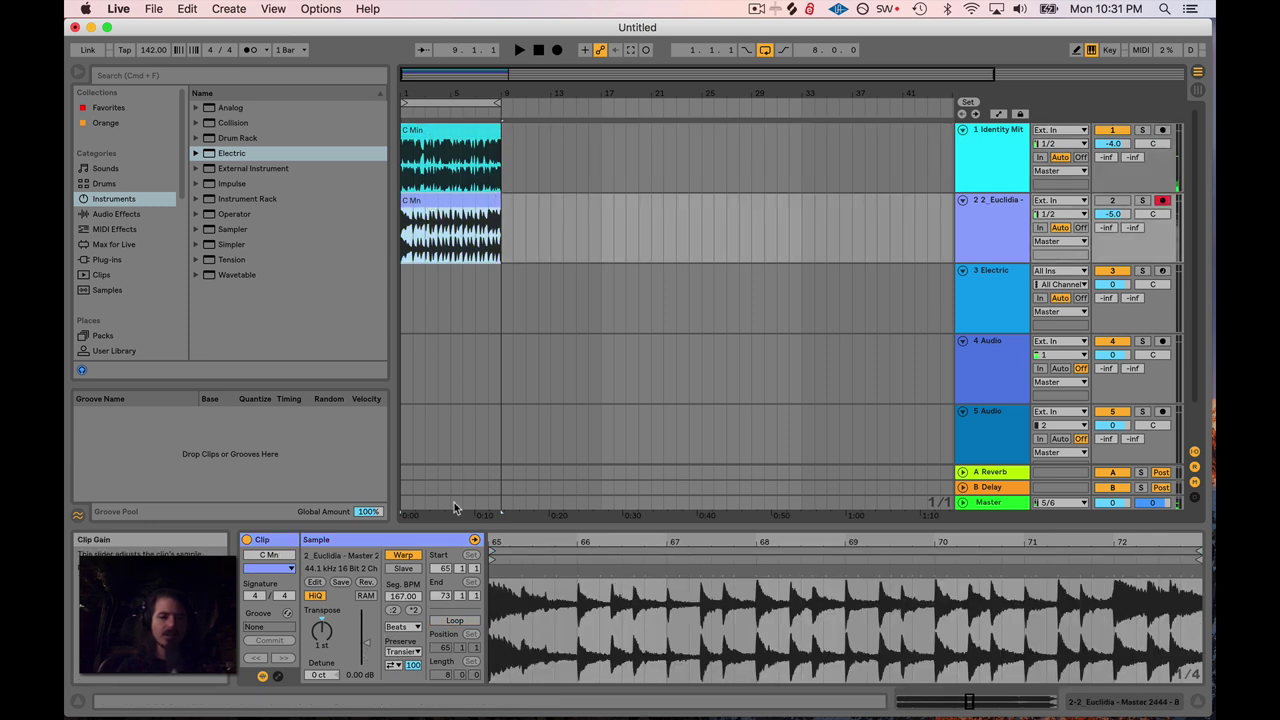
Unmute the 2_Euclidia track and set the project tempo to 152 BPM
left_click(455, 225)
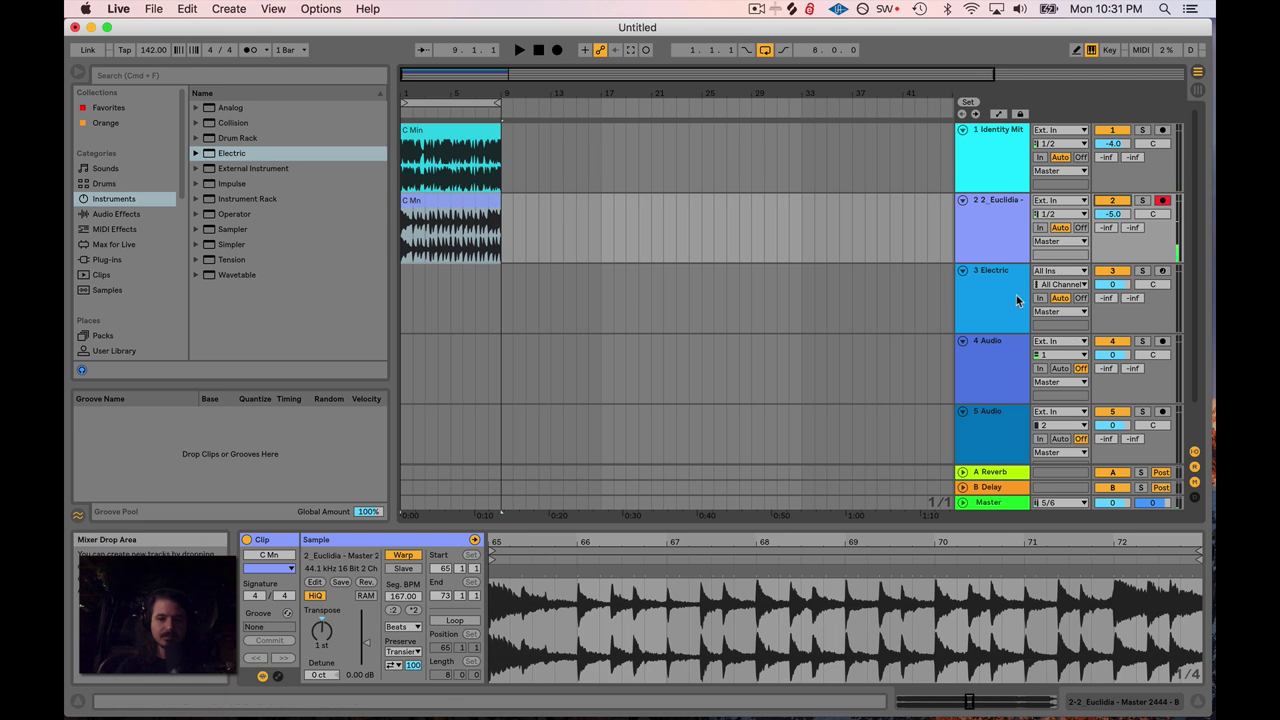
left_click(1005, 253)
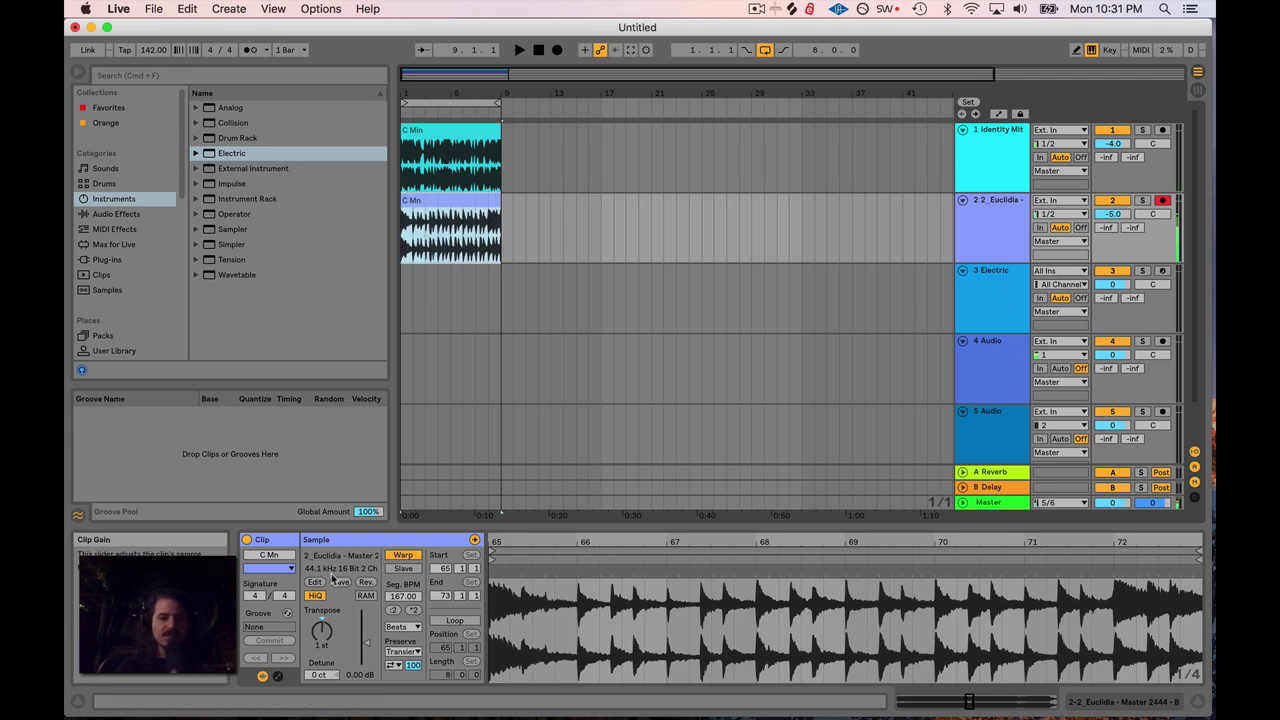
left_click_drag(156, 57, 156, 50)
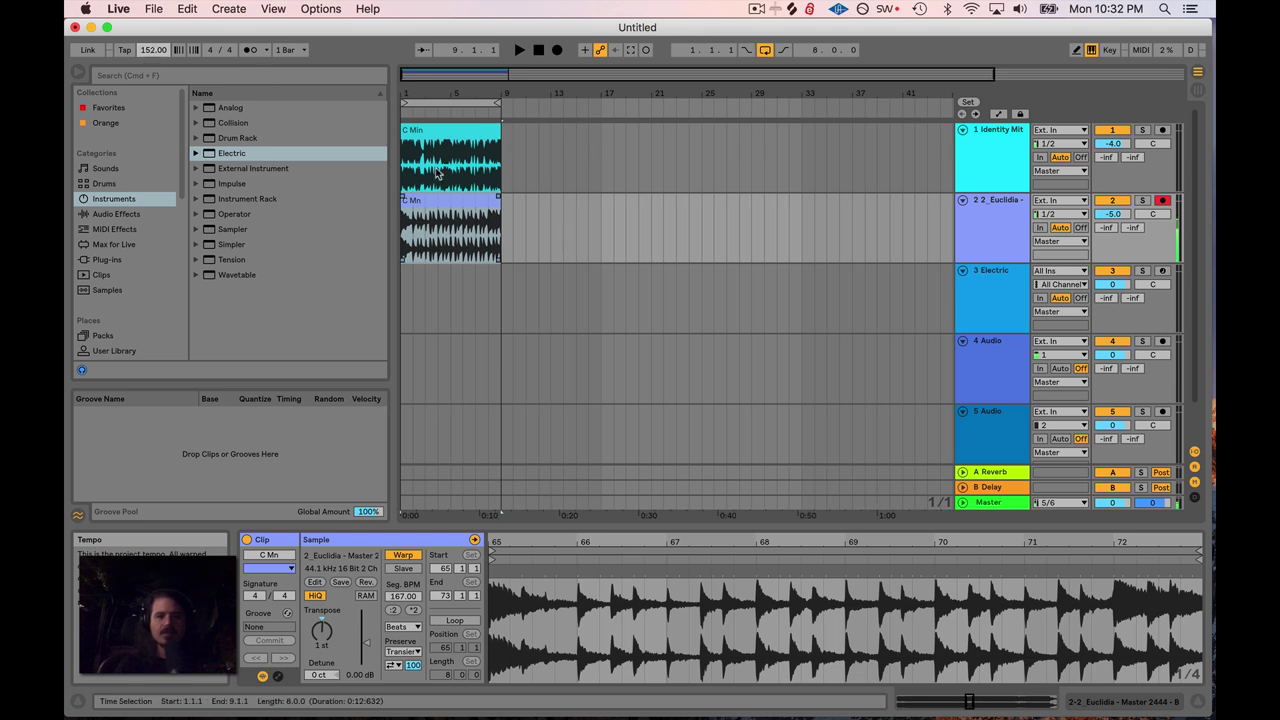
Play both transposed clips together from bar 1 with the Electric track armed, and stop to inspect the C Mn clip
left_click(402, 168)
left_click(1006, 284)
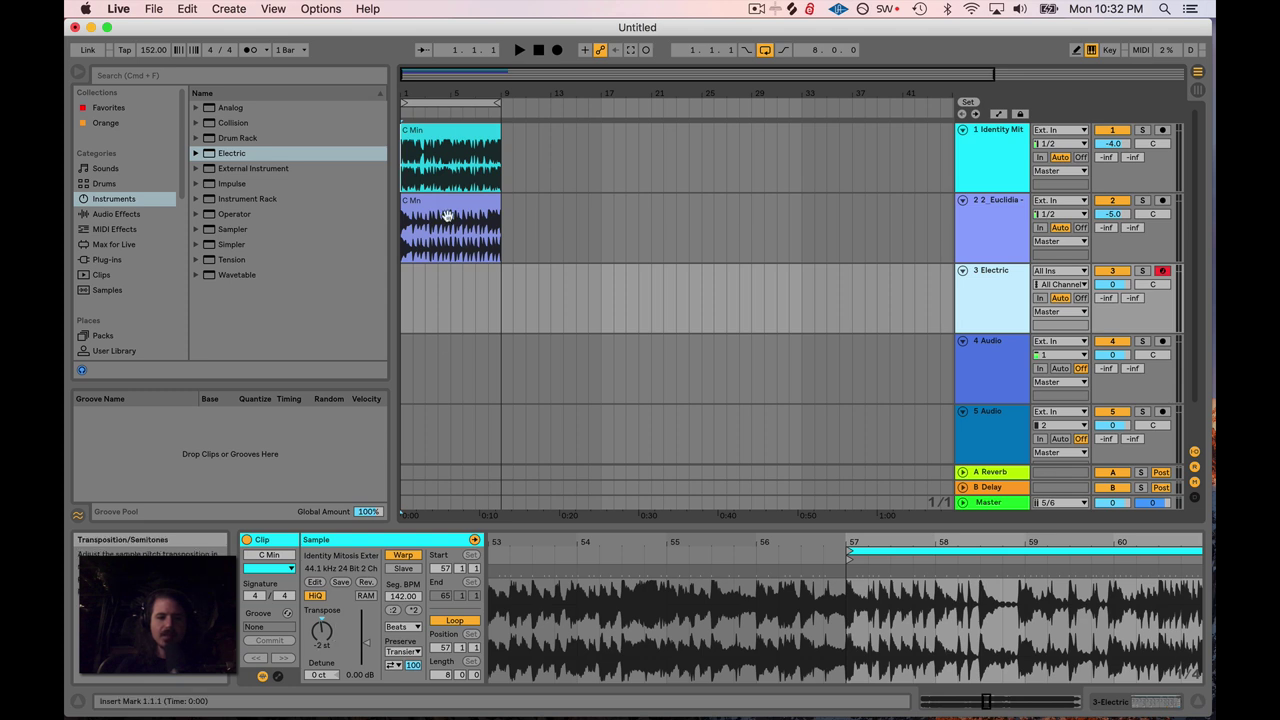
left_click(519, 50)
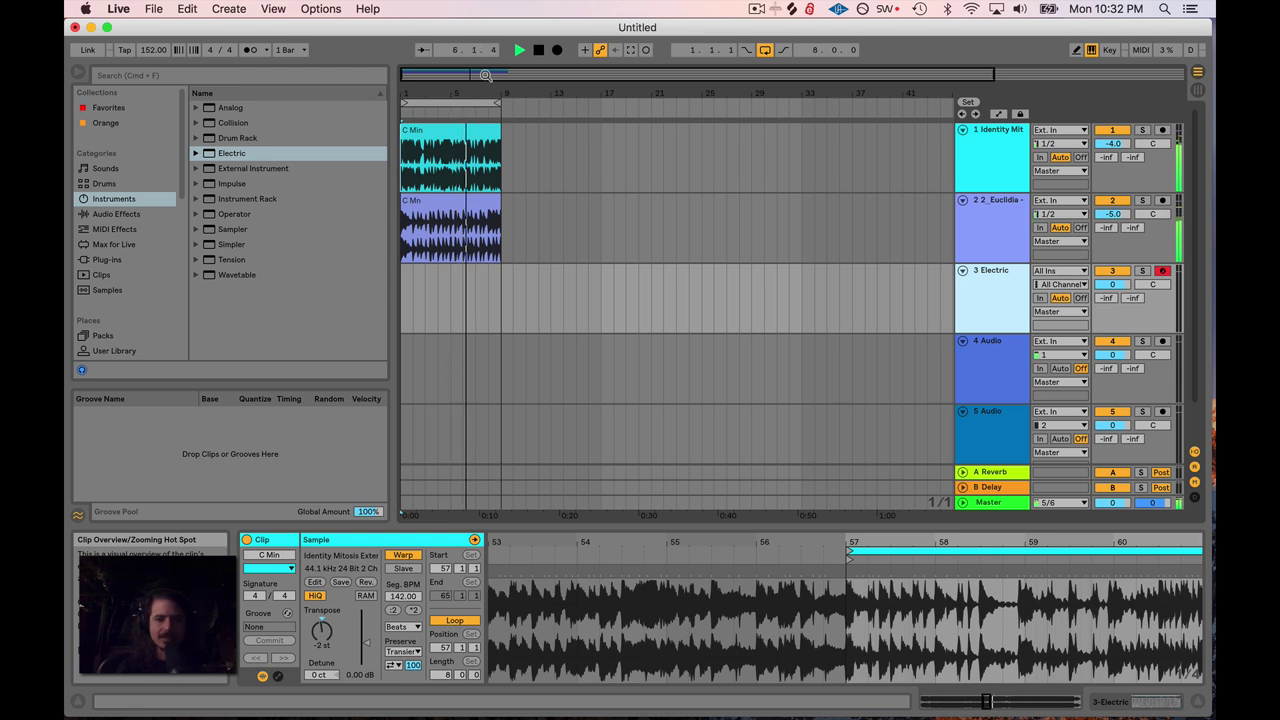
left_click(534, 57)
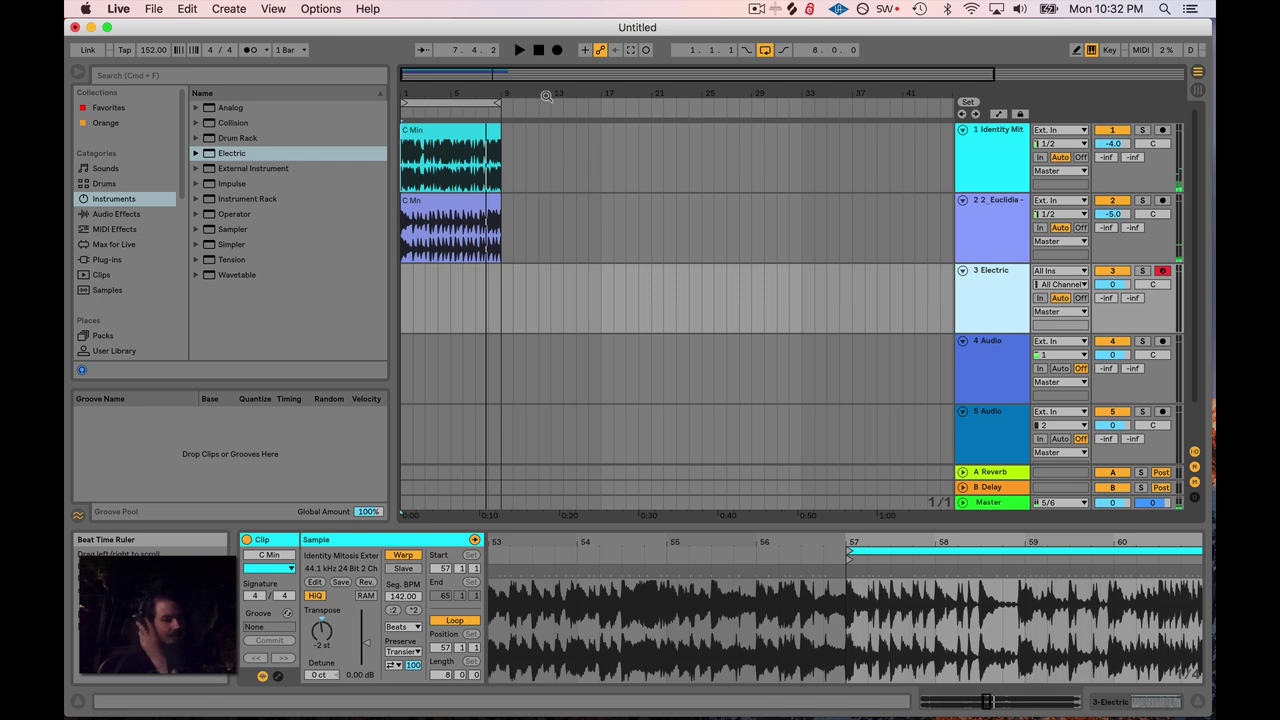
left_click(451, 212)
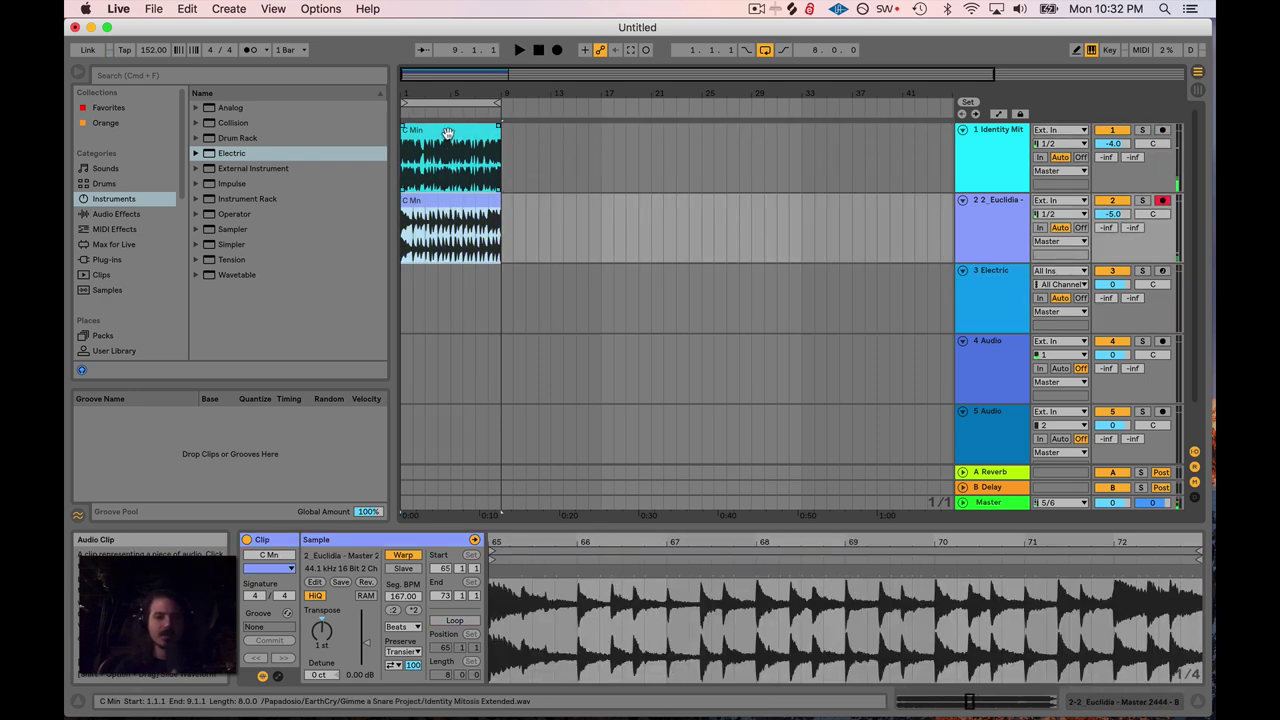
Solo the 2_Euclidia track and play its C Mn clip alone from bar 1, then stop
left_click(448, 133)
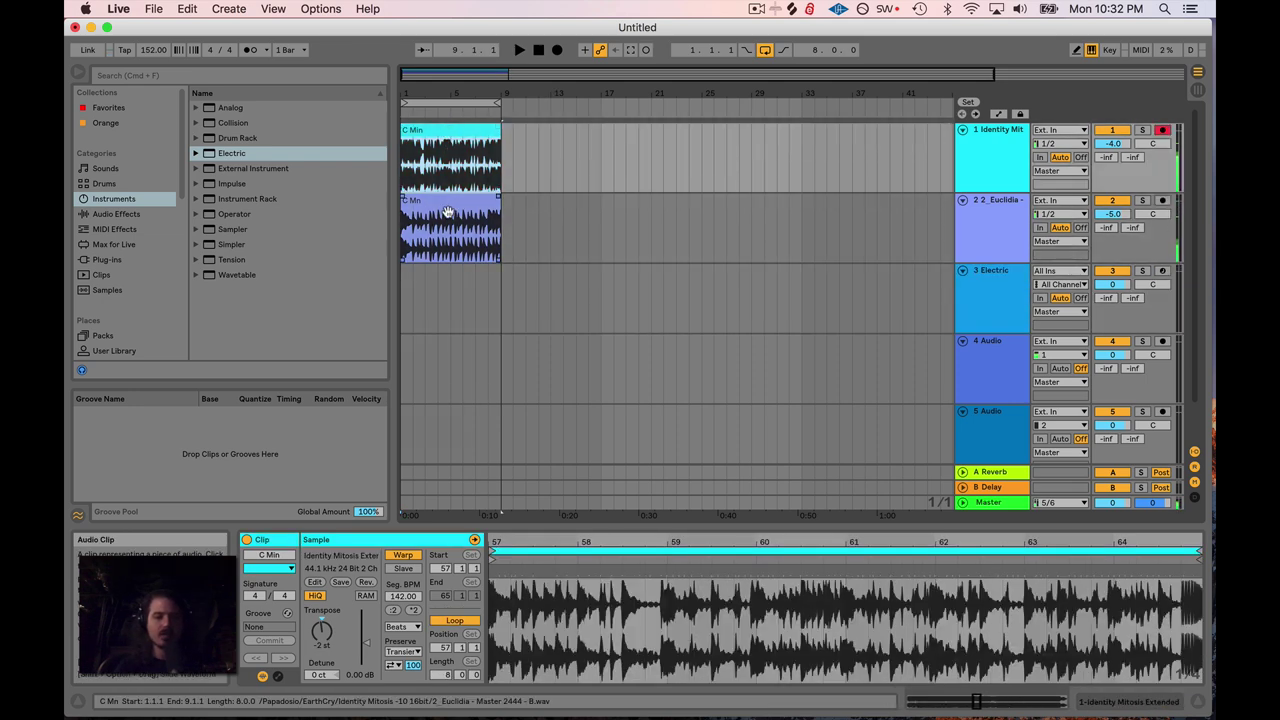
left_click(449, 207)
left_click(441, 134)
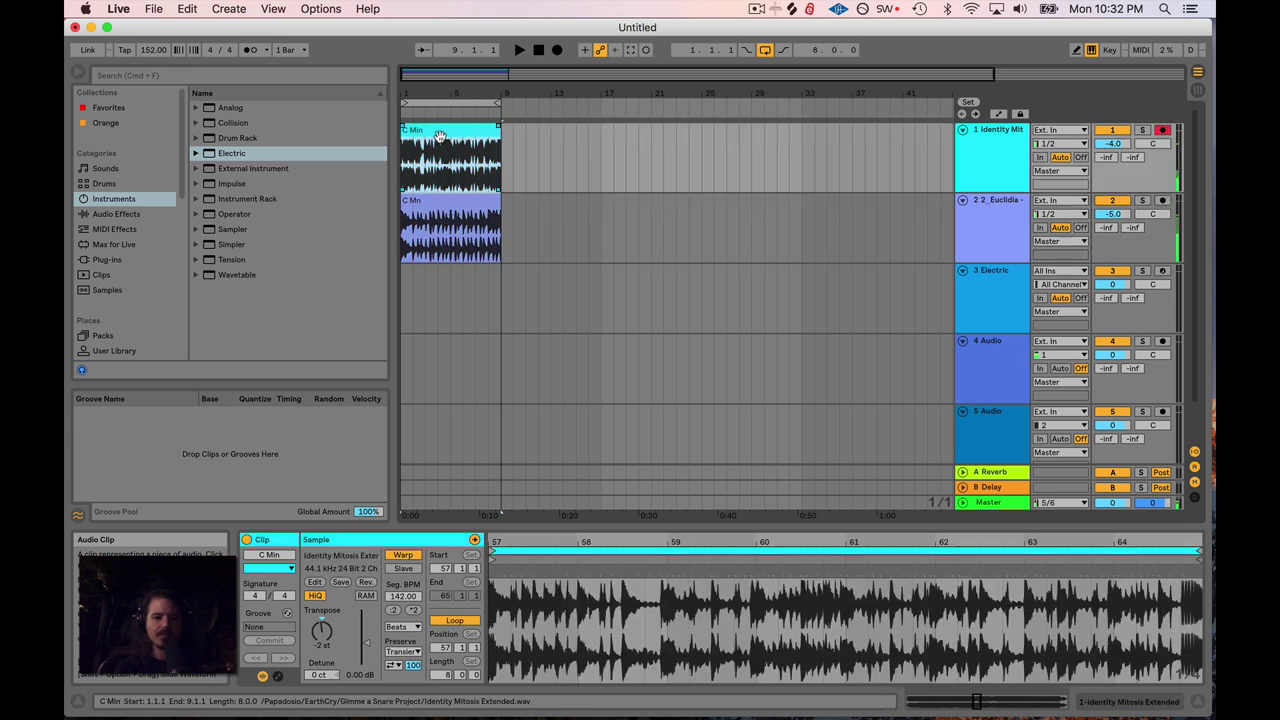
left_click(451, 204)
left_click(1143, 201)
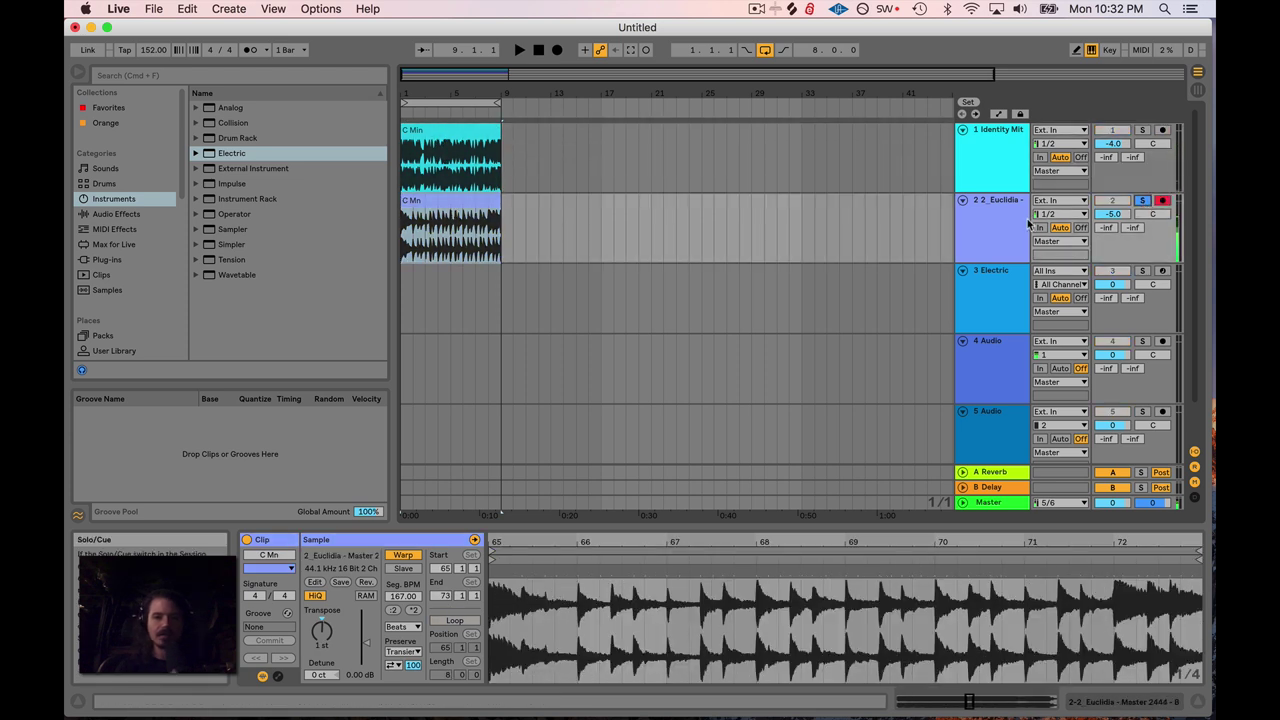
left_click(1152, 148)
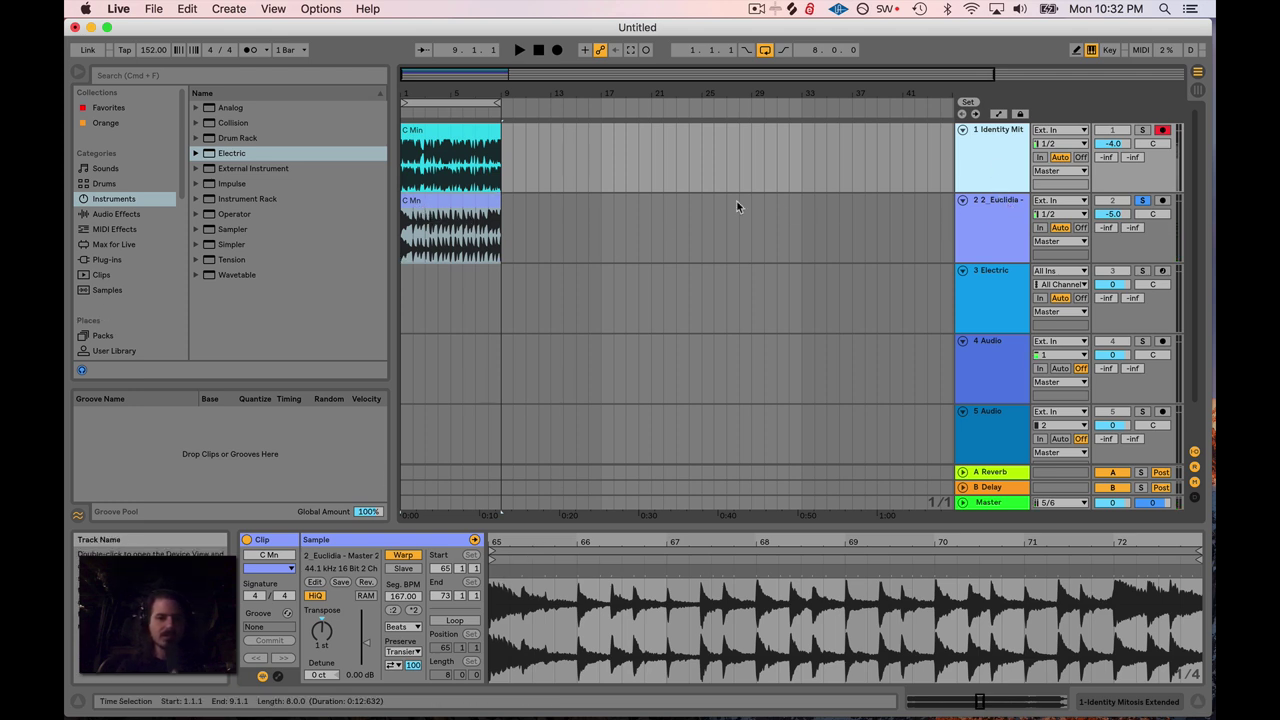
key("space")
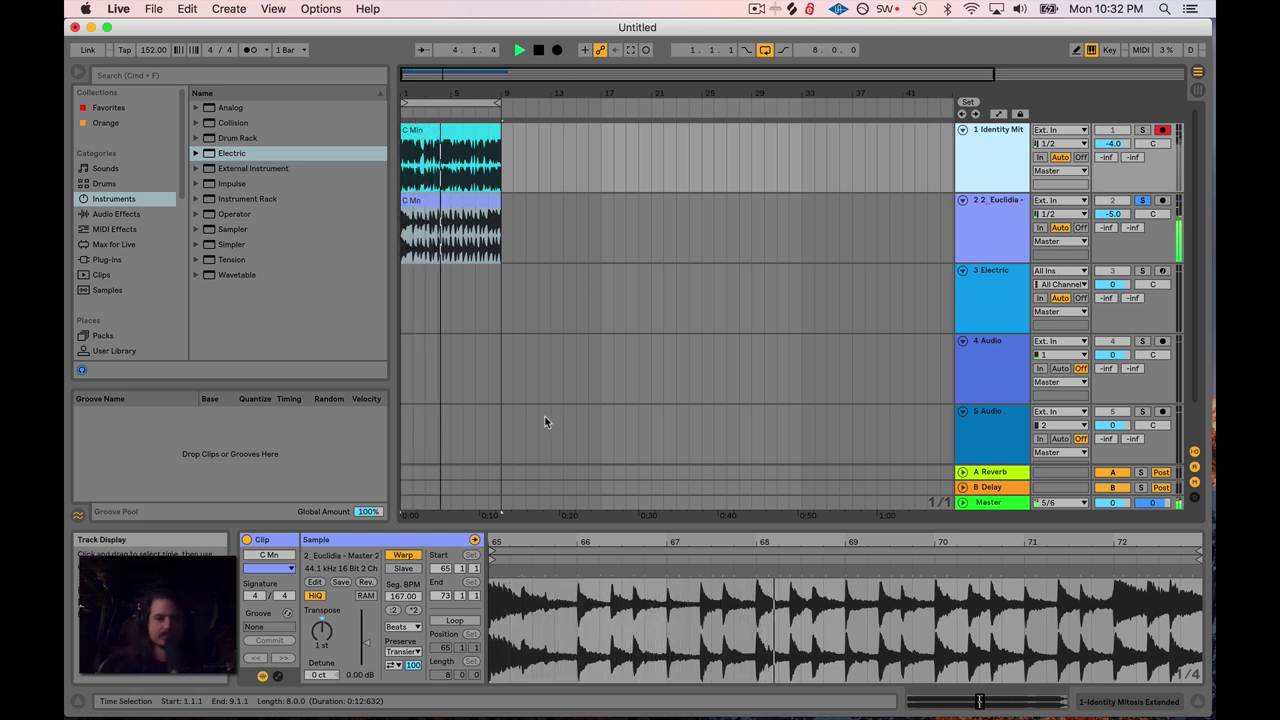
key("space")
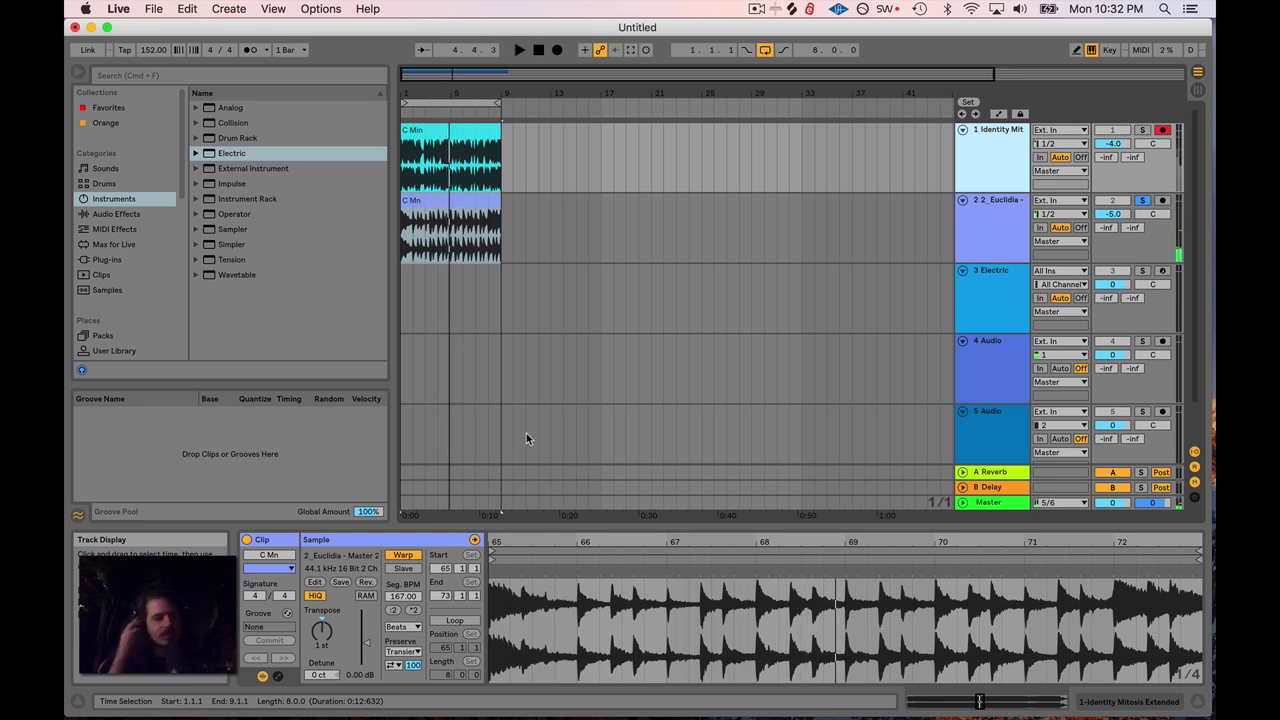
Review the C Mn clip's warp mode options, keep Beats, and play the soloed clip to judge its sound
left_click(417, 206)
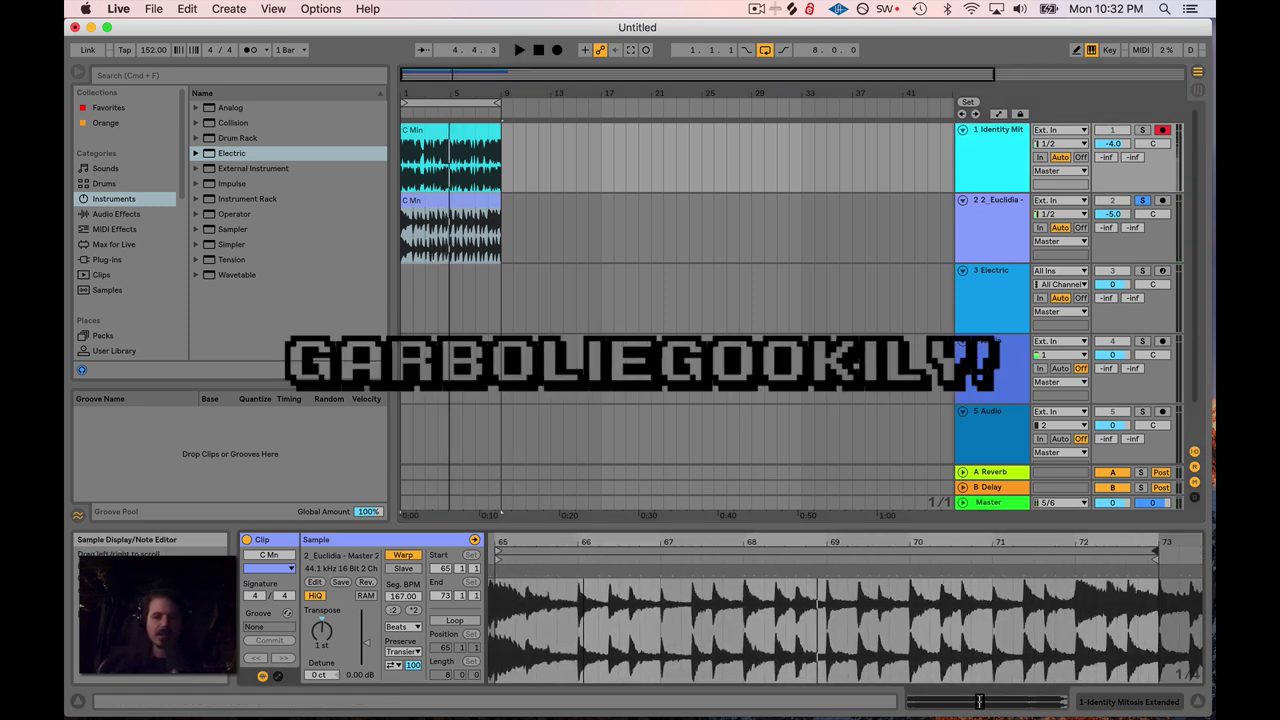
left_click(418, 209)
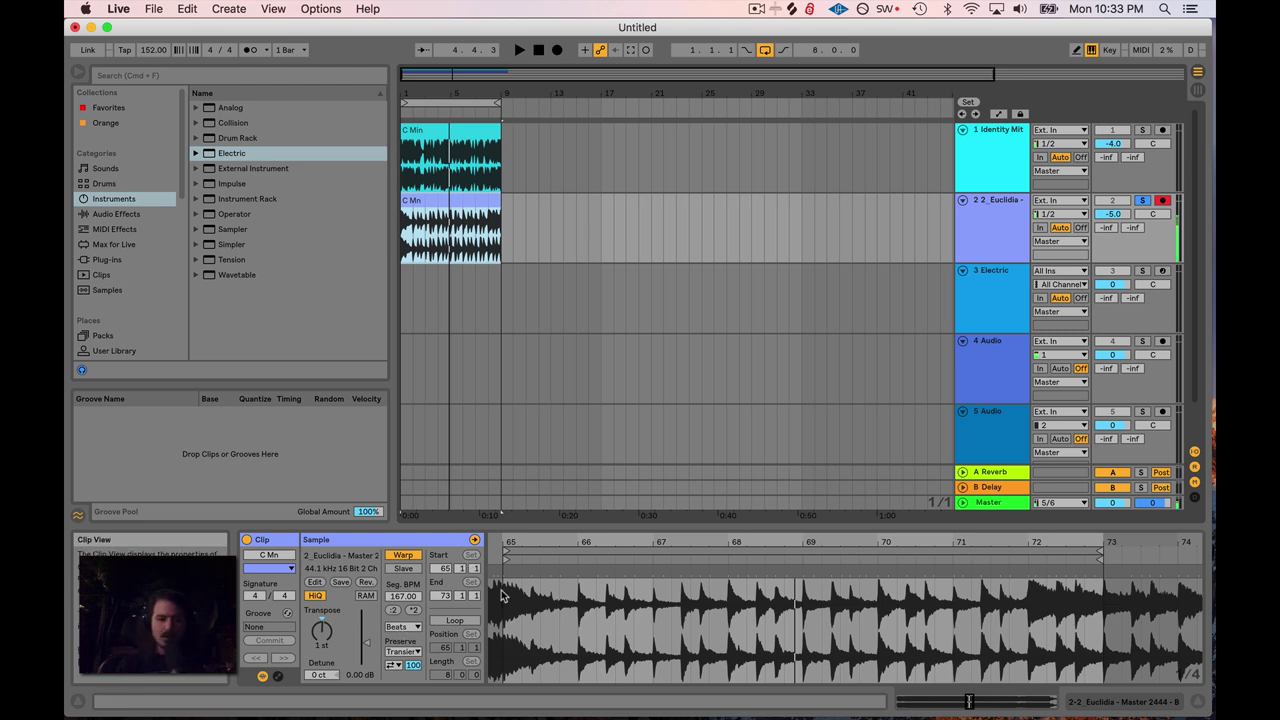
left_click_drag(523, 541, 523, 563)
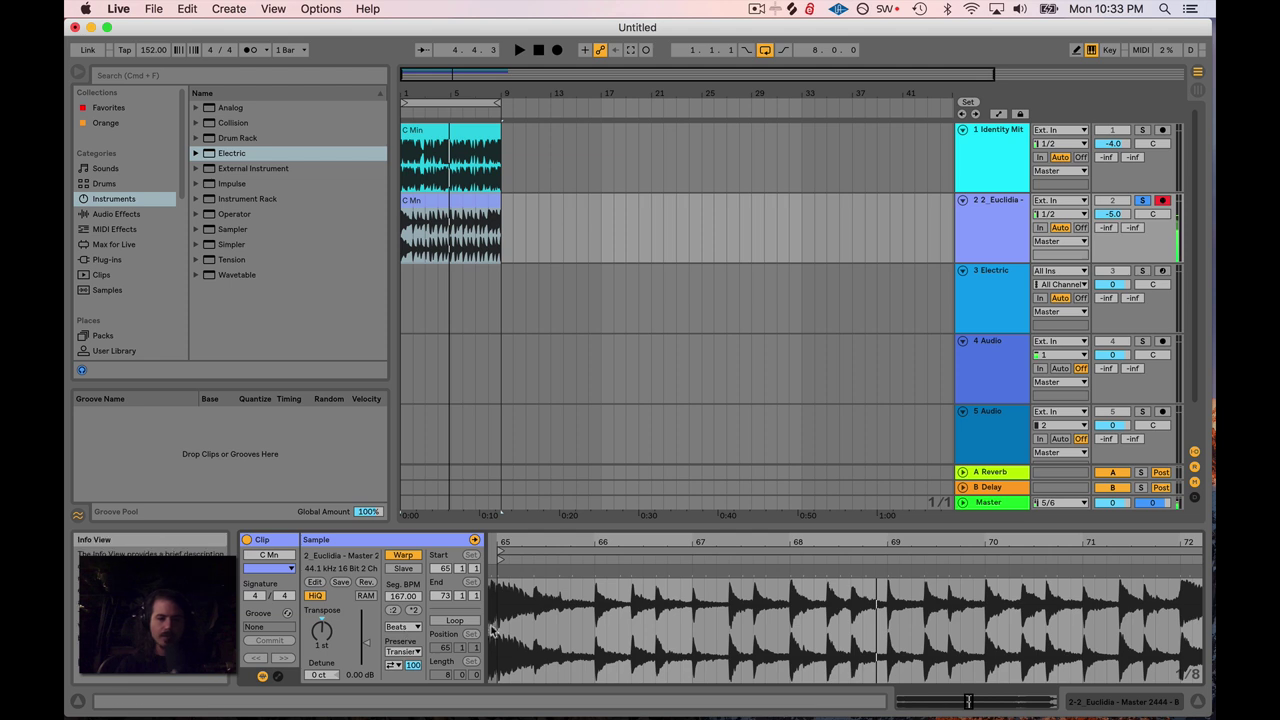
left_click(418, 628)
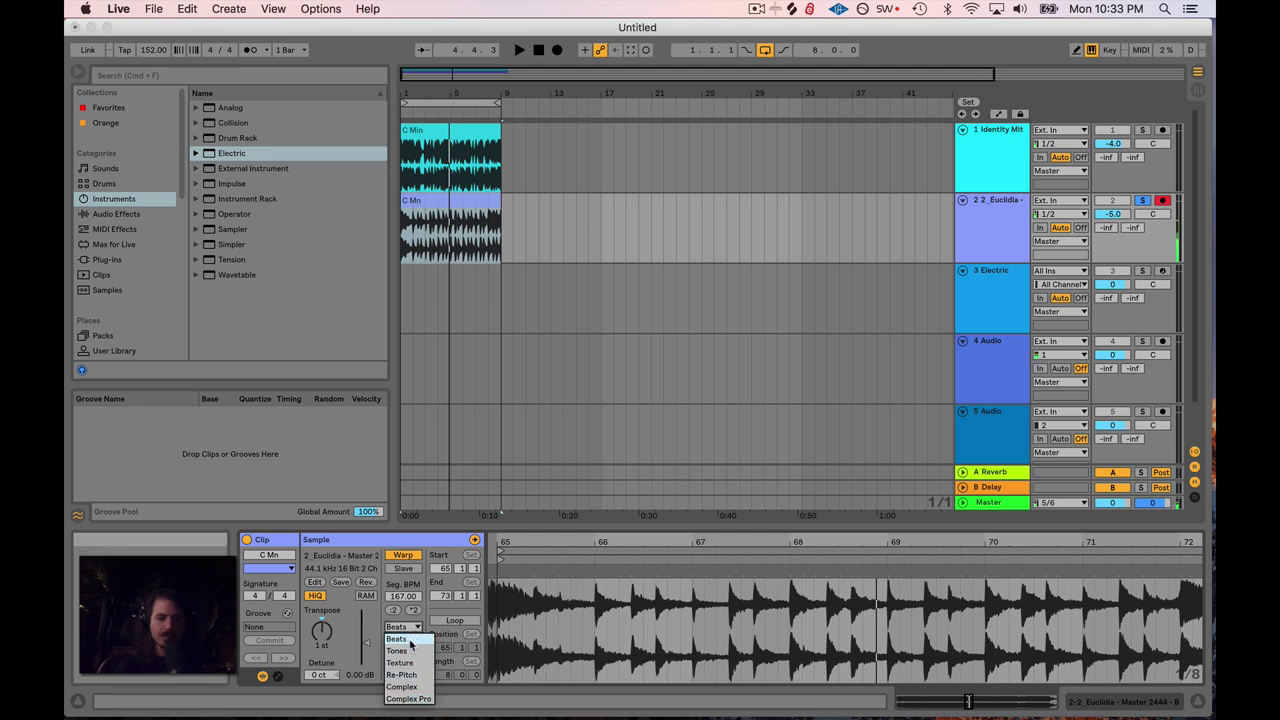
left_click(409, 642)
left_click(405, 628)
left_click(406, 638)
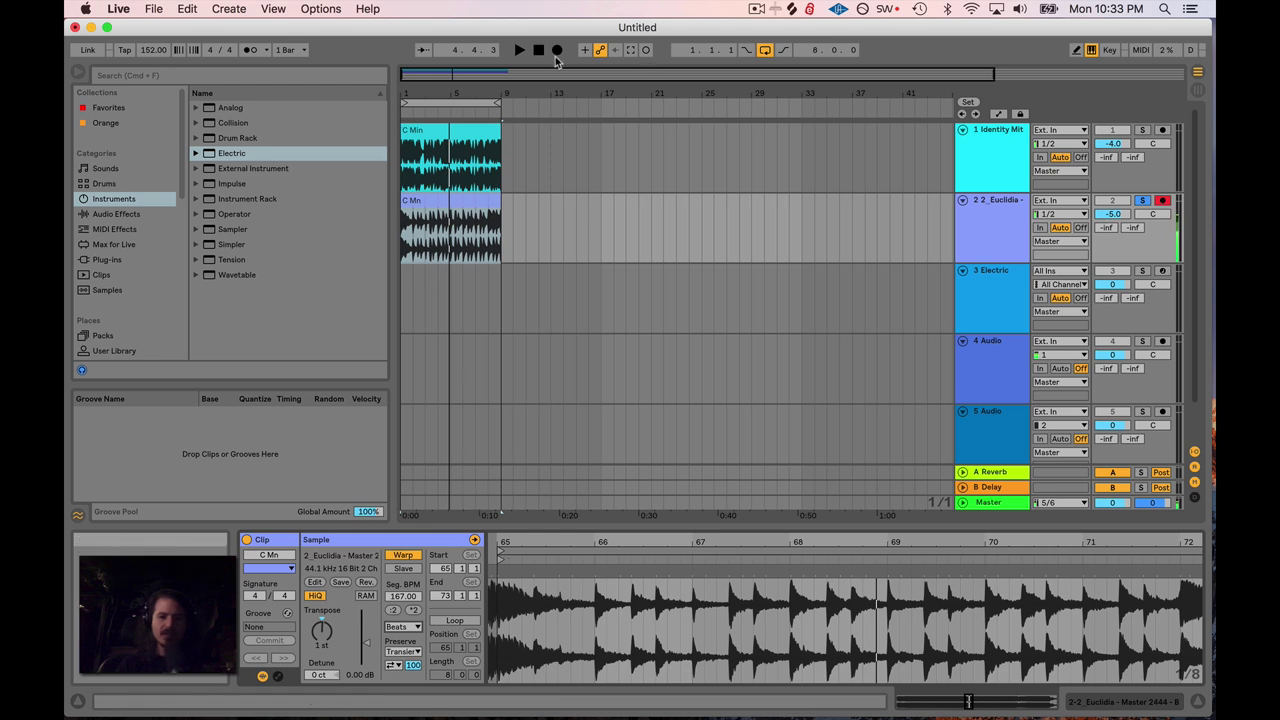
left_click(520, 52)
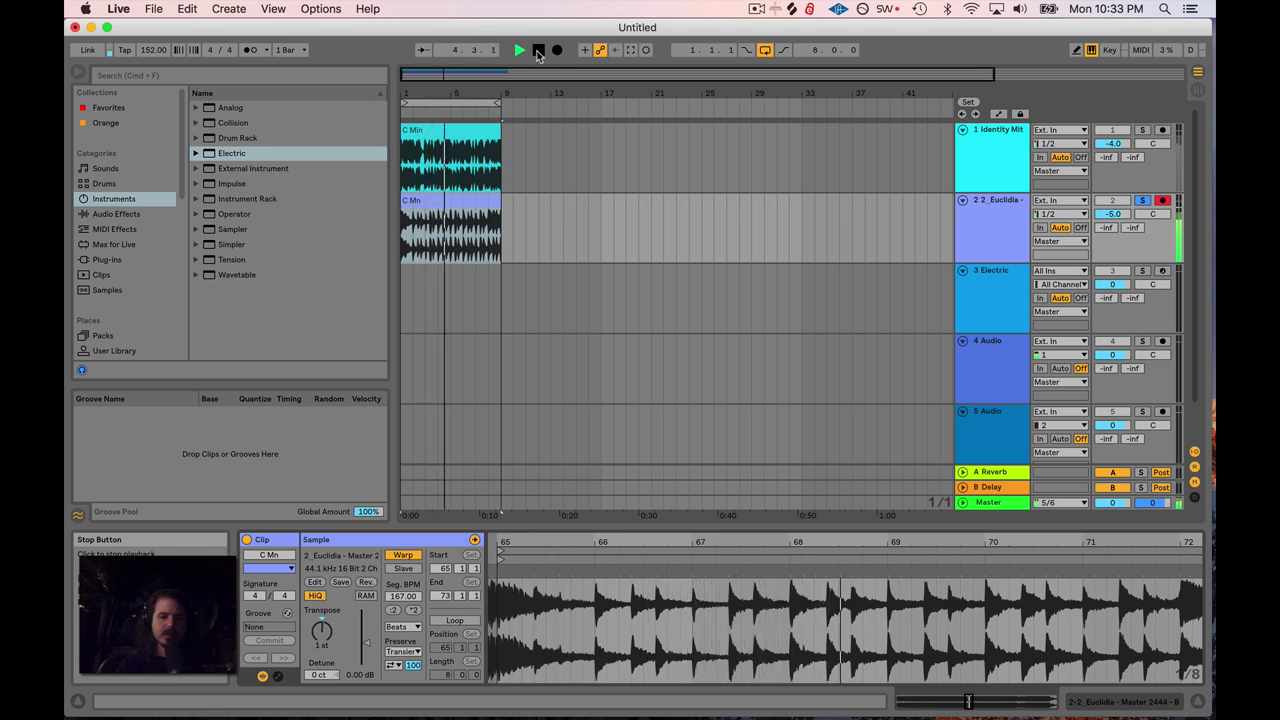
left_click(537, 54)
Set the C Mn clip's warp mode to Complex and compare the setting with the C Min clip's
left_click(403, 628)
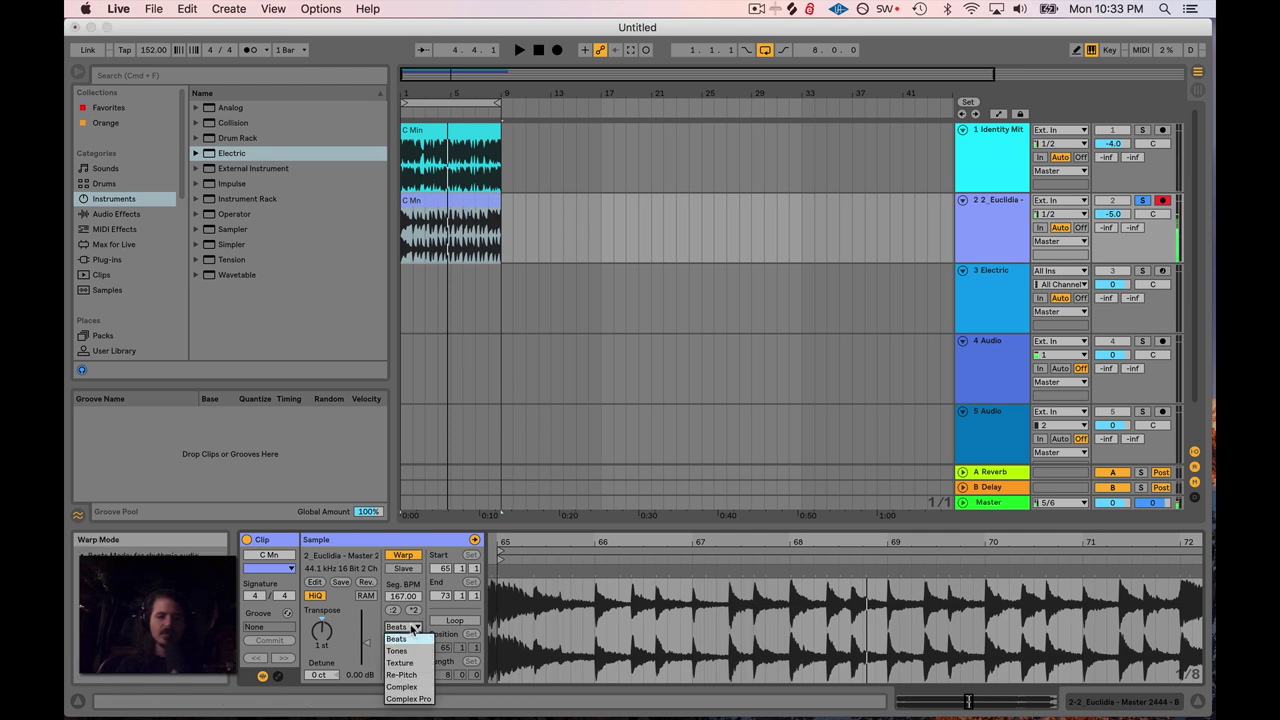
left_click(419, 687)
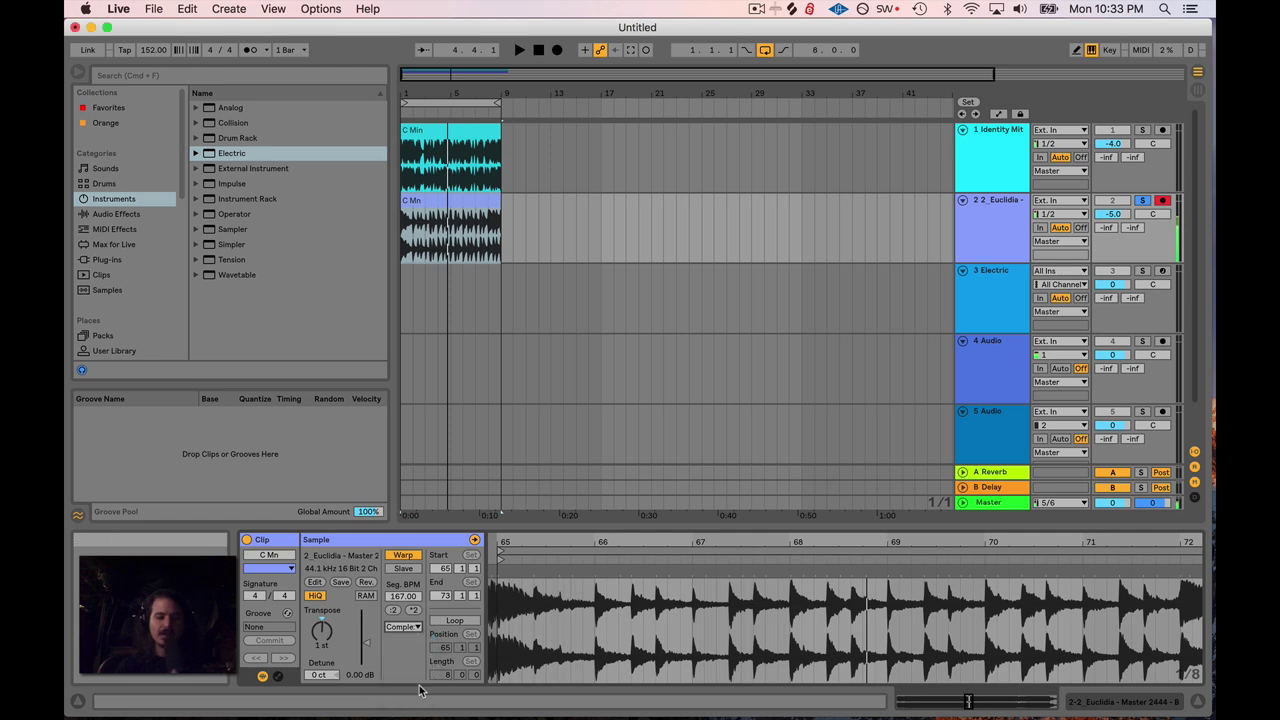
left_click(409, 629)
left_click(412, 627)
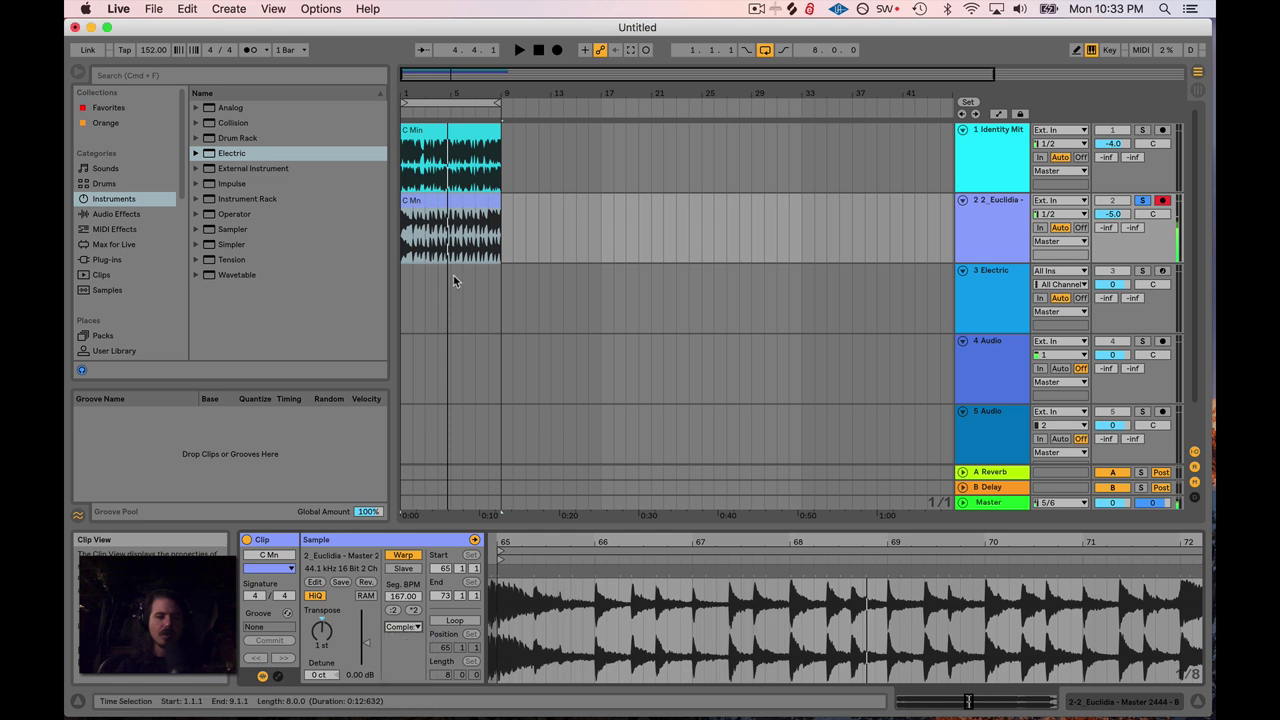
left_click(430, 134)
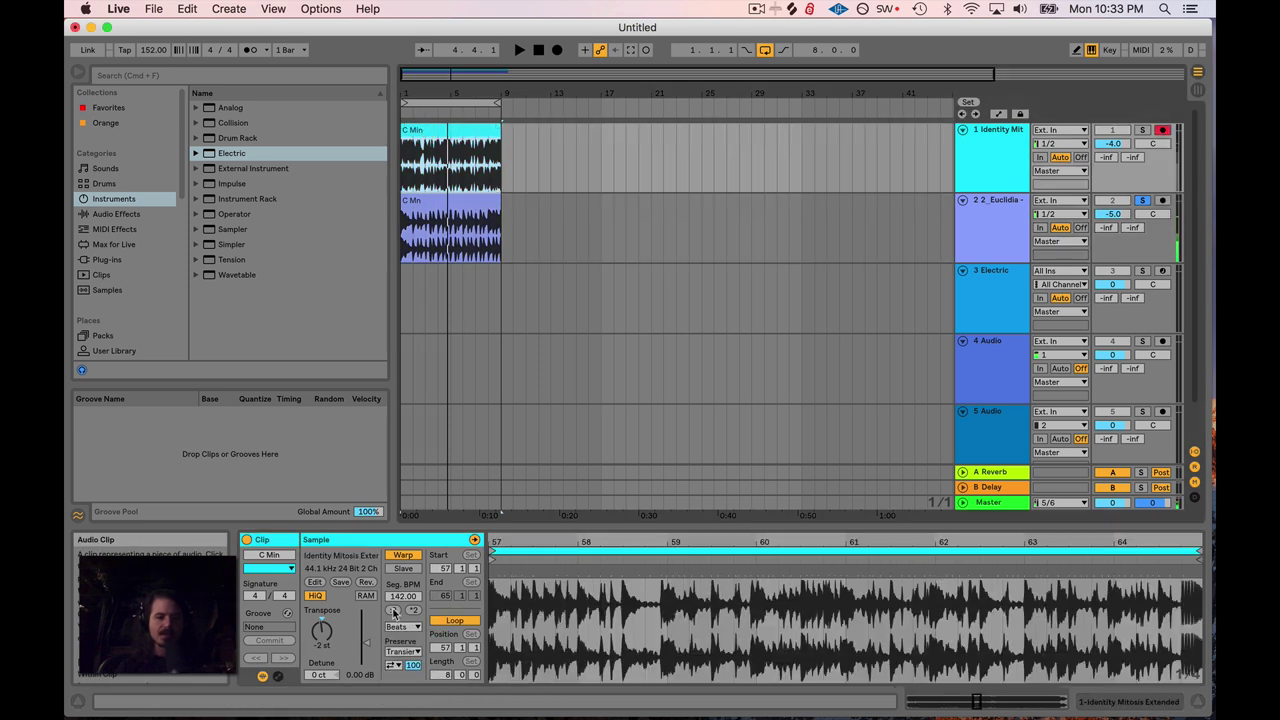
left_click(445, 225)
left_click(404, 627)
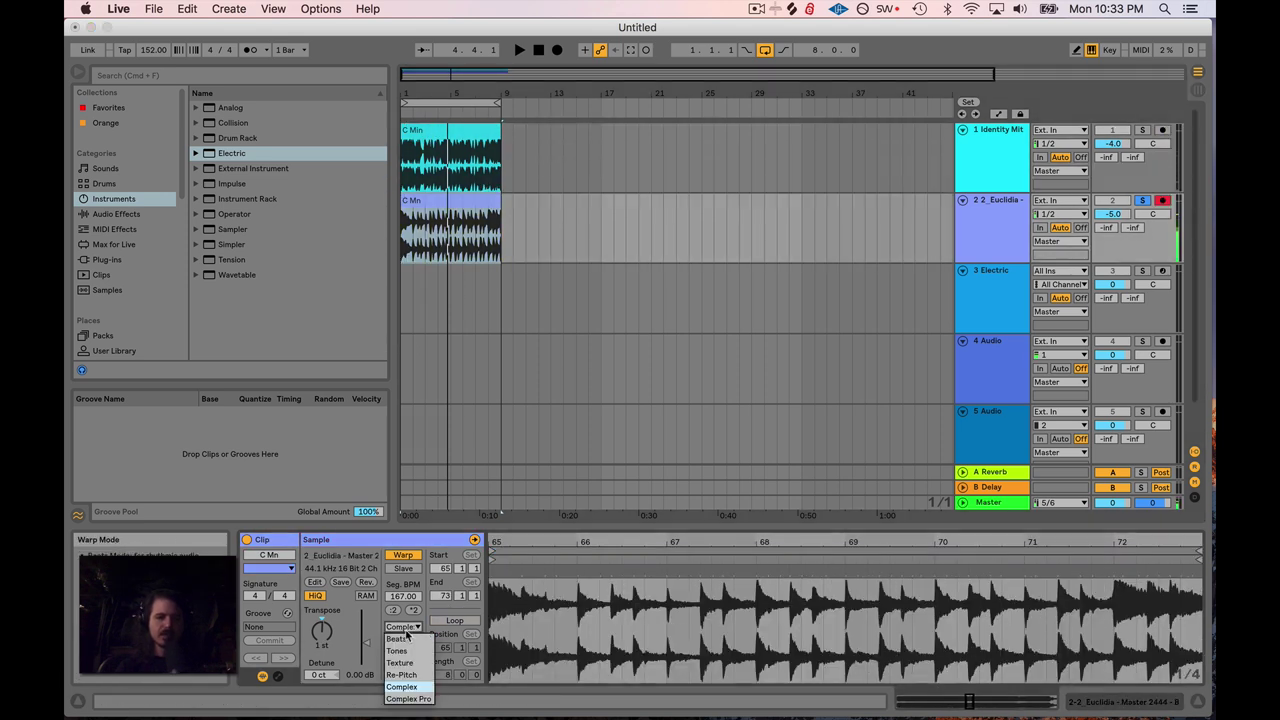
left_click(408, 628)
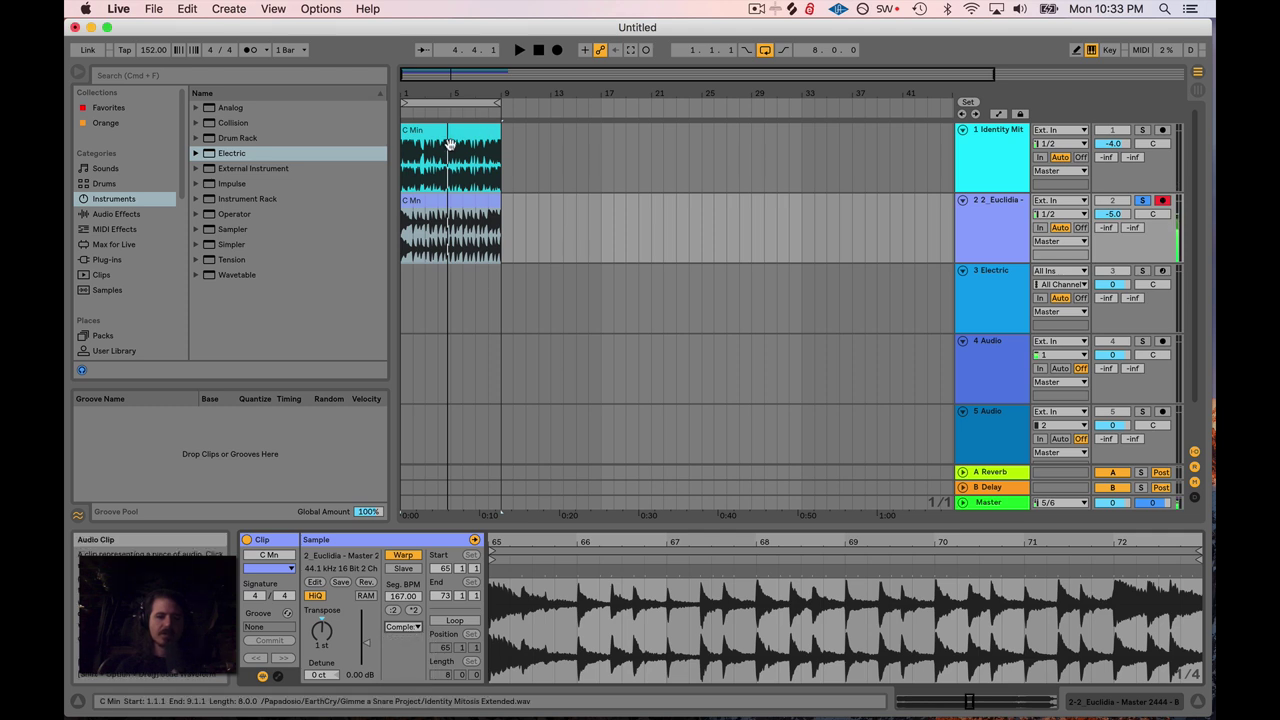
Solo the Identity Mitosis track and play its C Min clip alone from bar 1, then stop
key("Up")
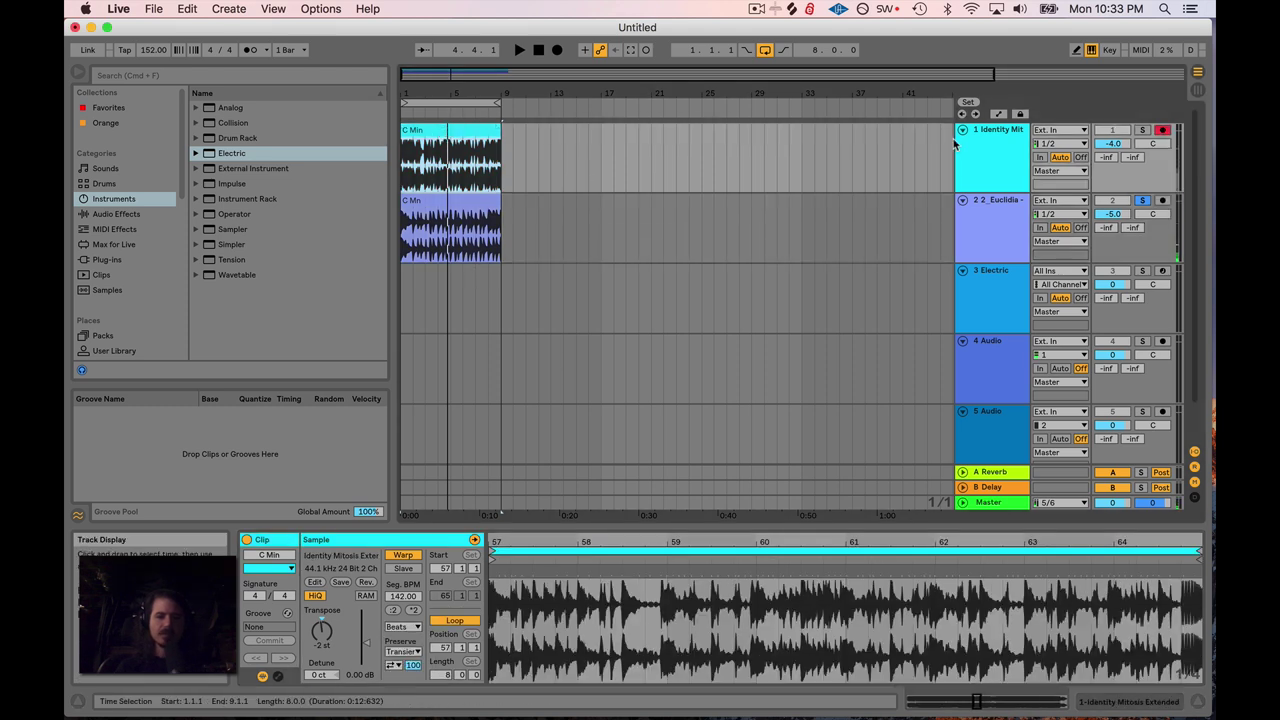
left_click(1142, 130)
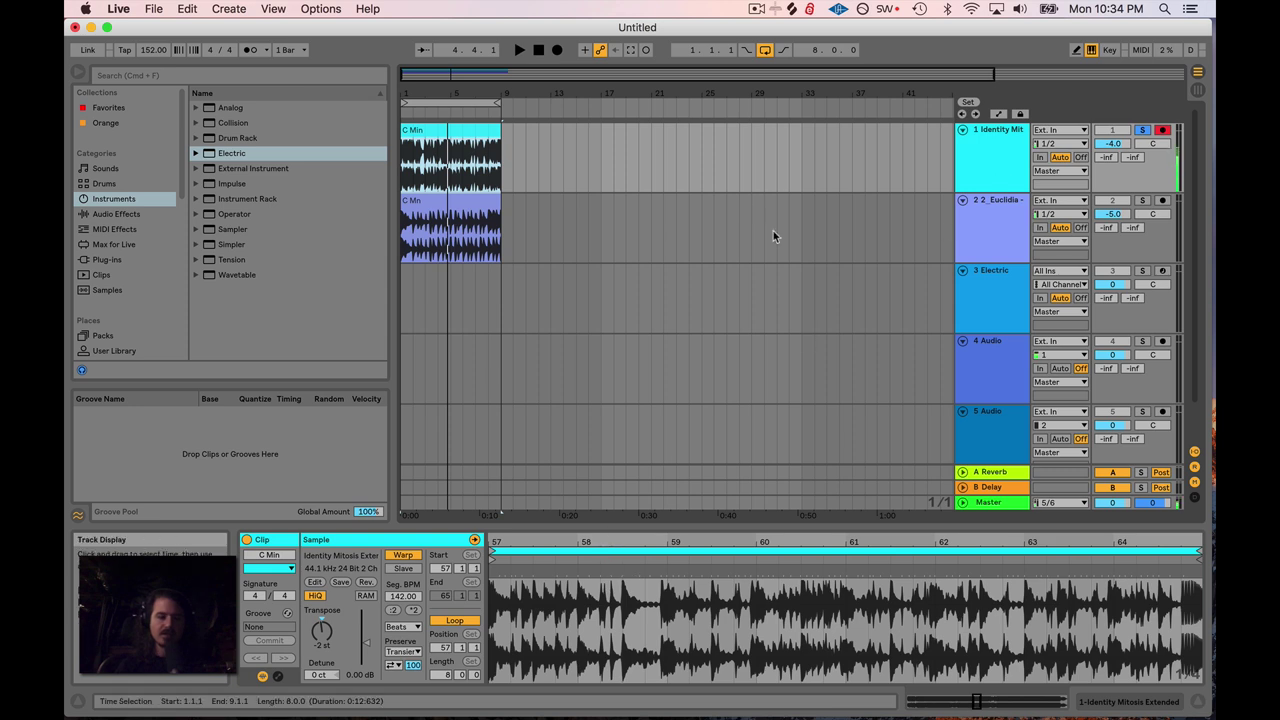
key("space")
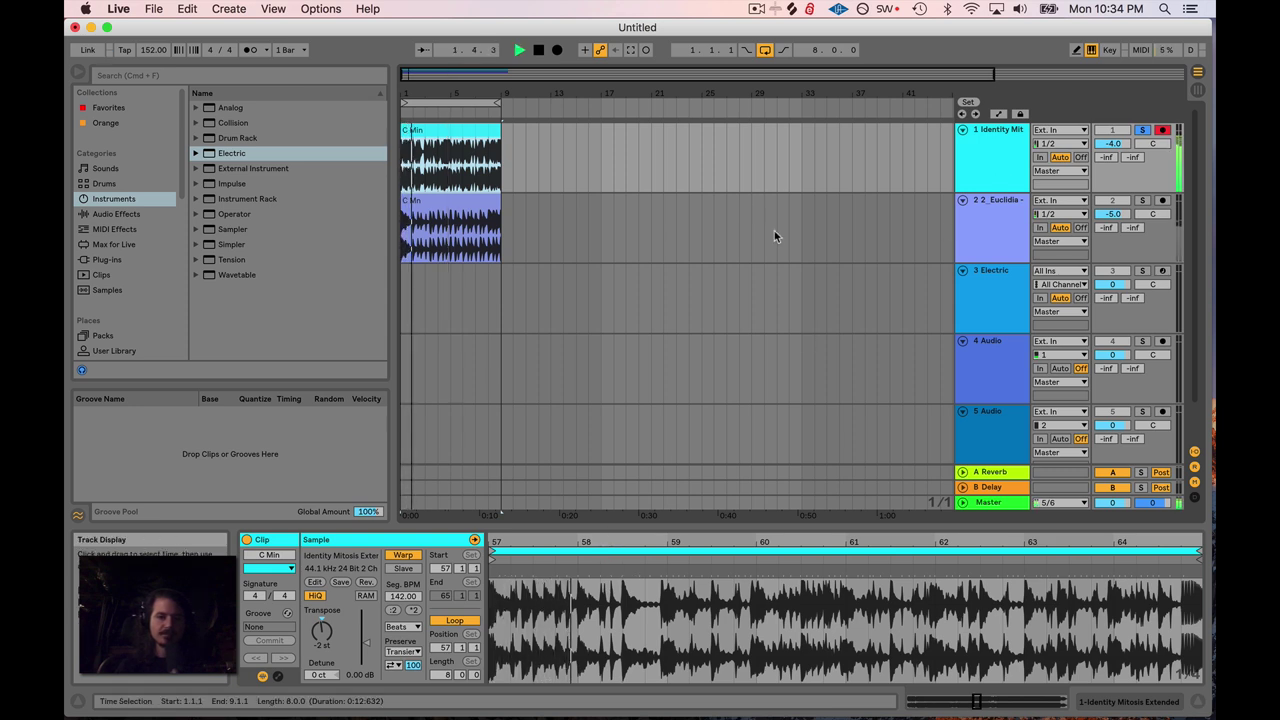
left_click(1056, 132)
left_click(1053, 139)
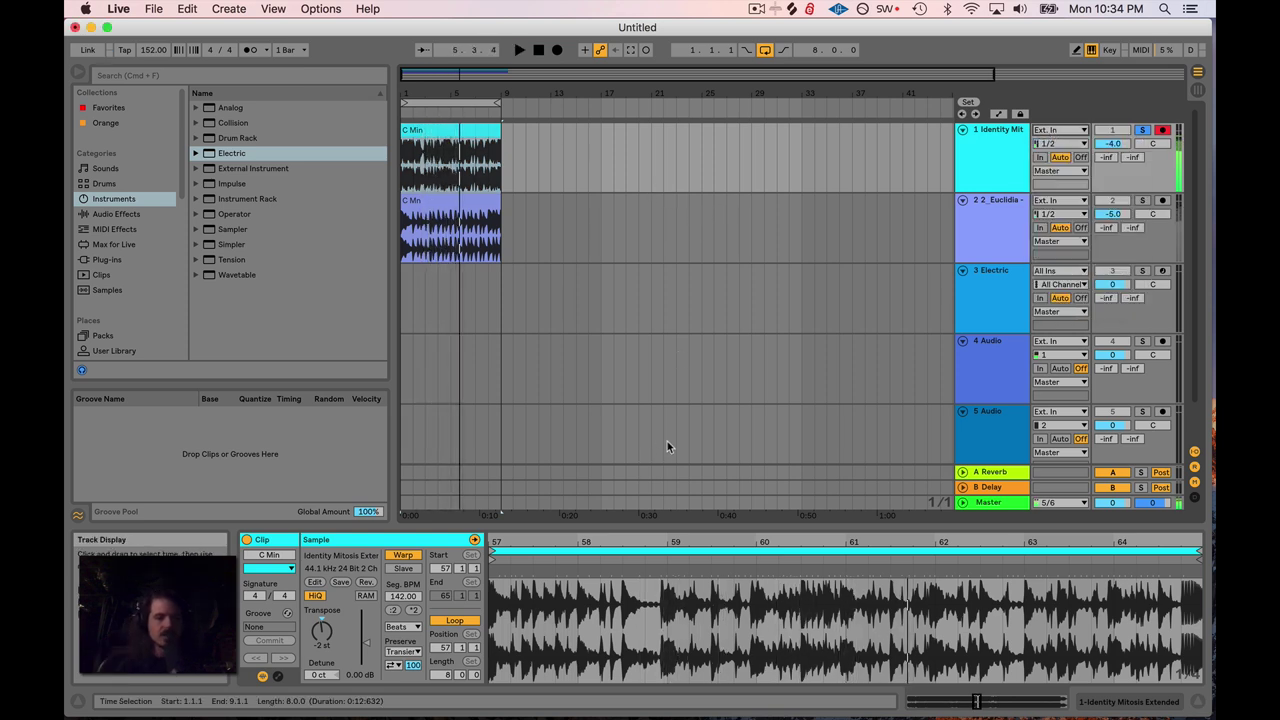
key("space")
Audition the C Min clip alternately in Complex and Beats warp modes, finishing on Beats
left_click(415, 627)
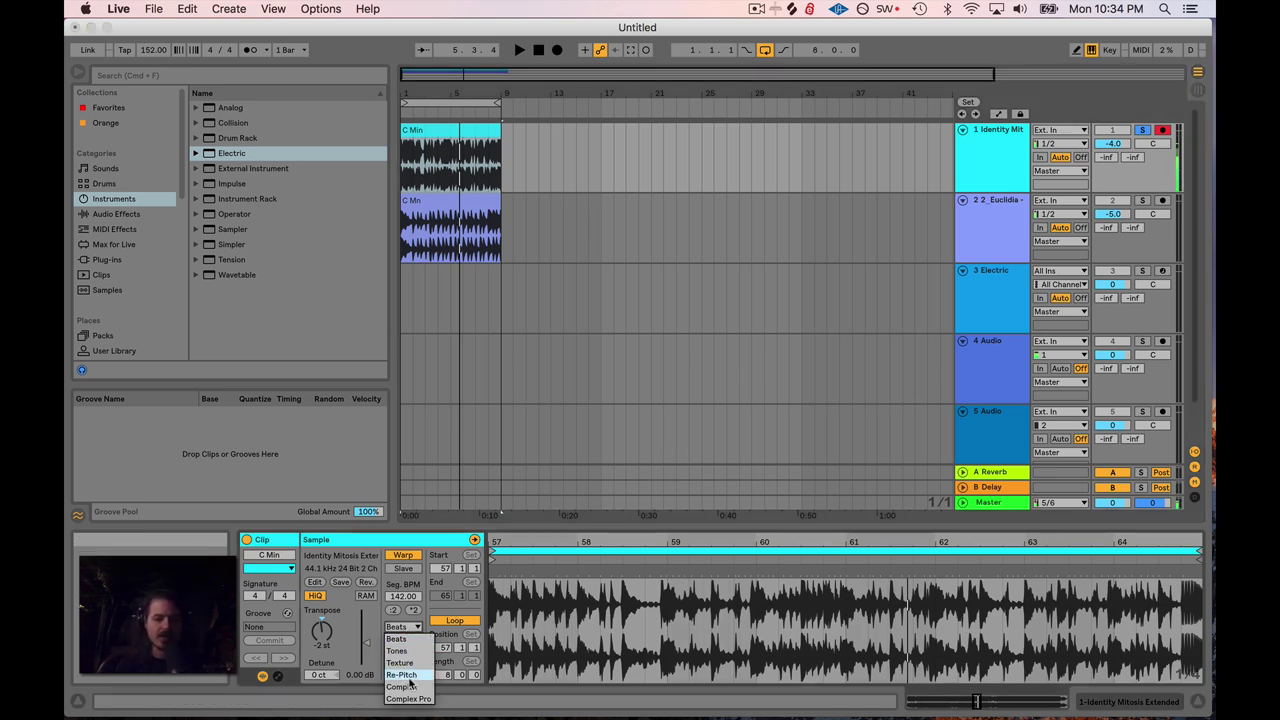
left_click(409, 688)
key("space")
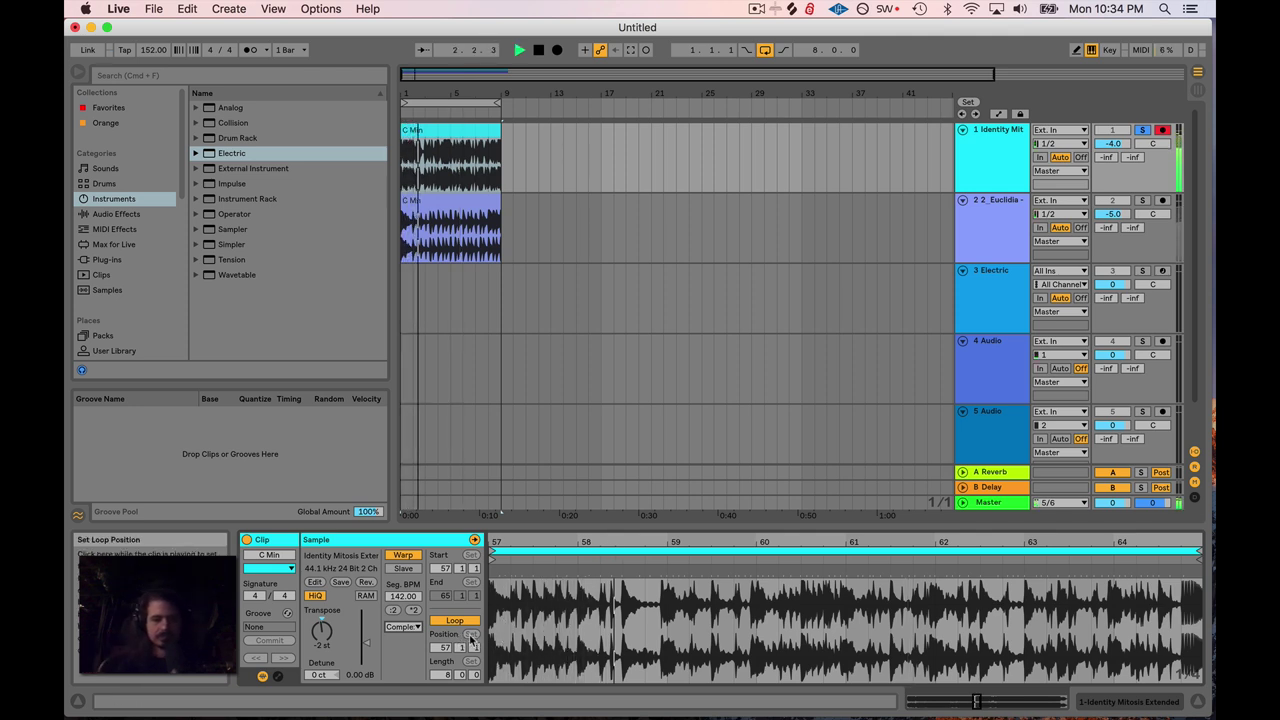
left_click(408, 627)
left_click(402, 629)
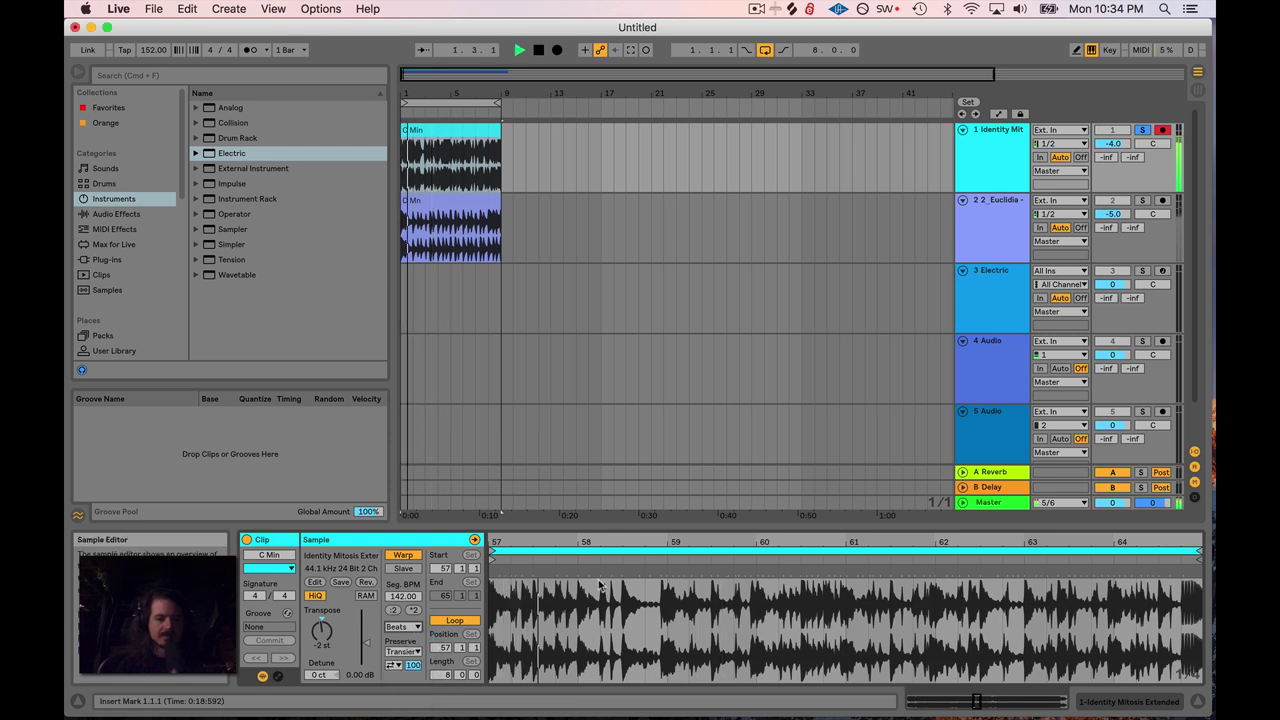
left_click(408, 627)
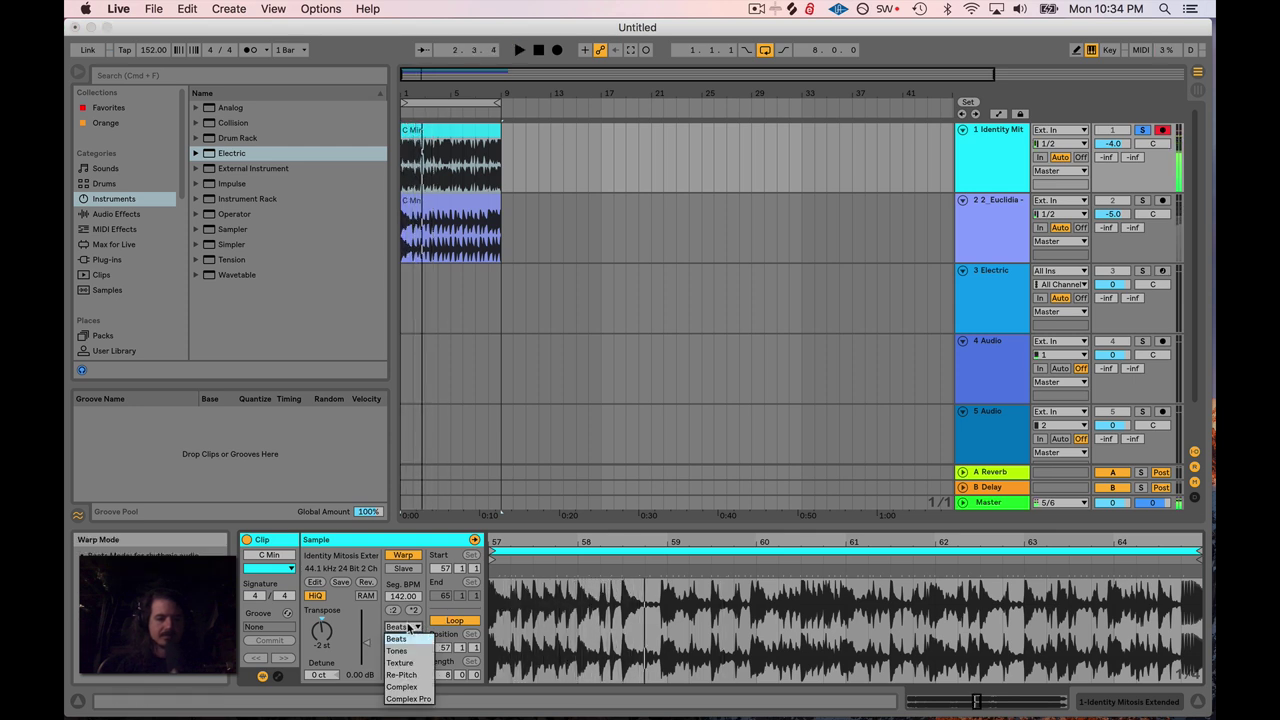
left_click(406, 676)
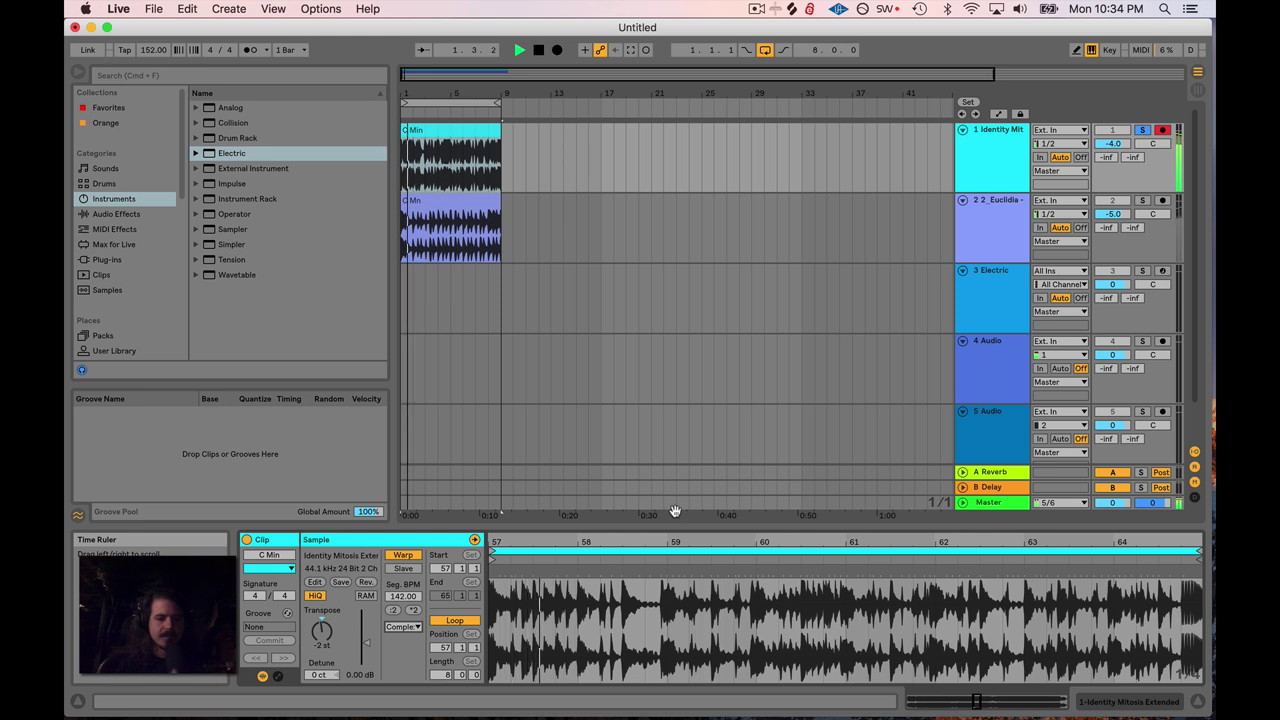
key("space")
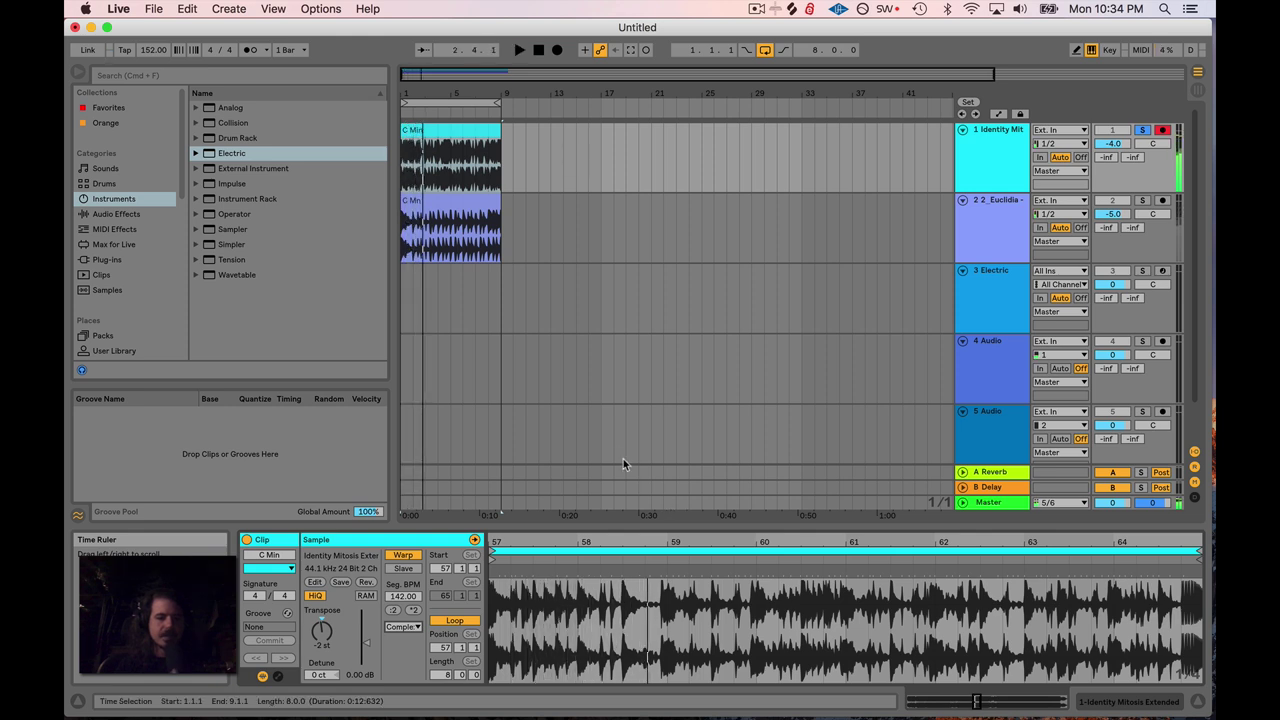
left_click(404, 627)
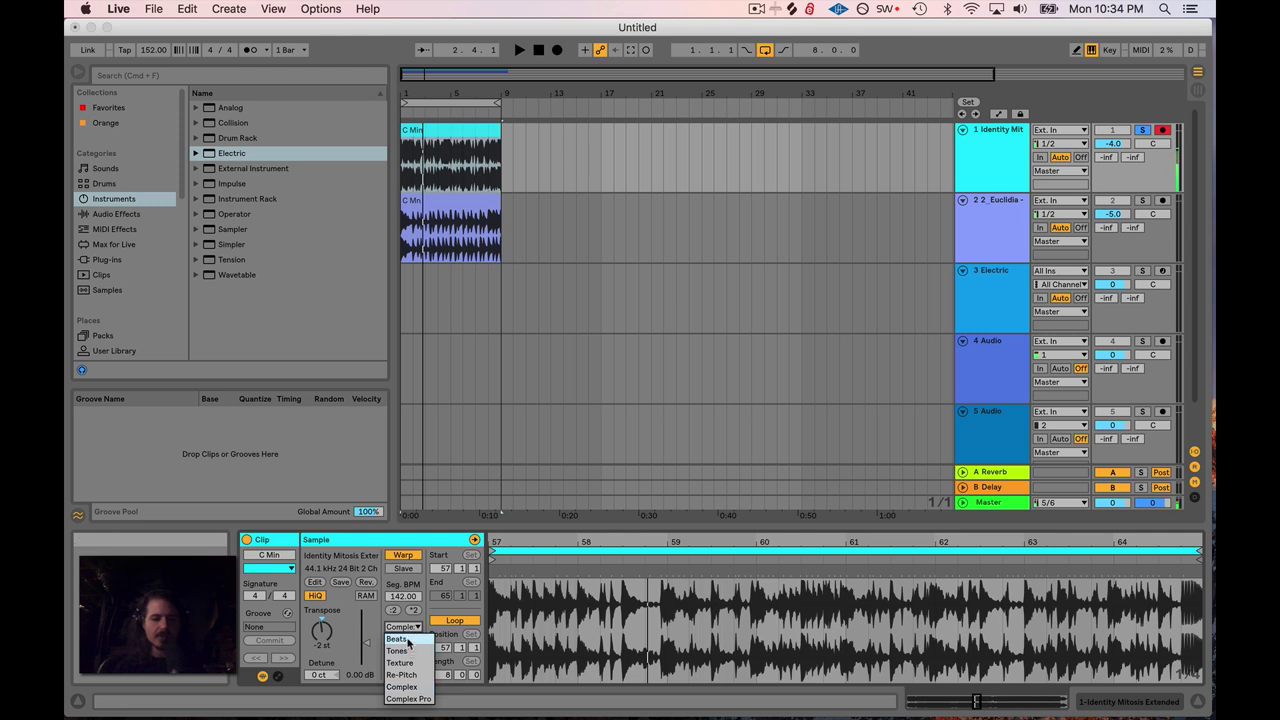
left_click(397, 639)
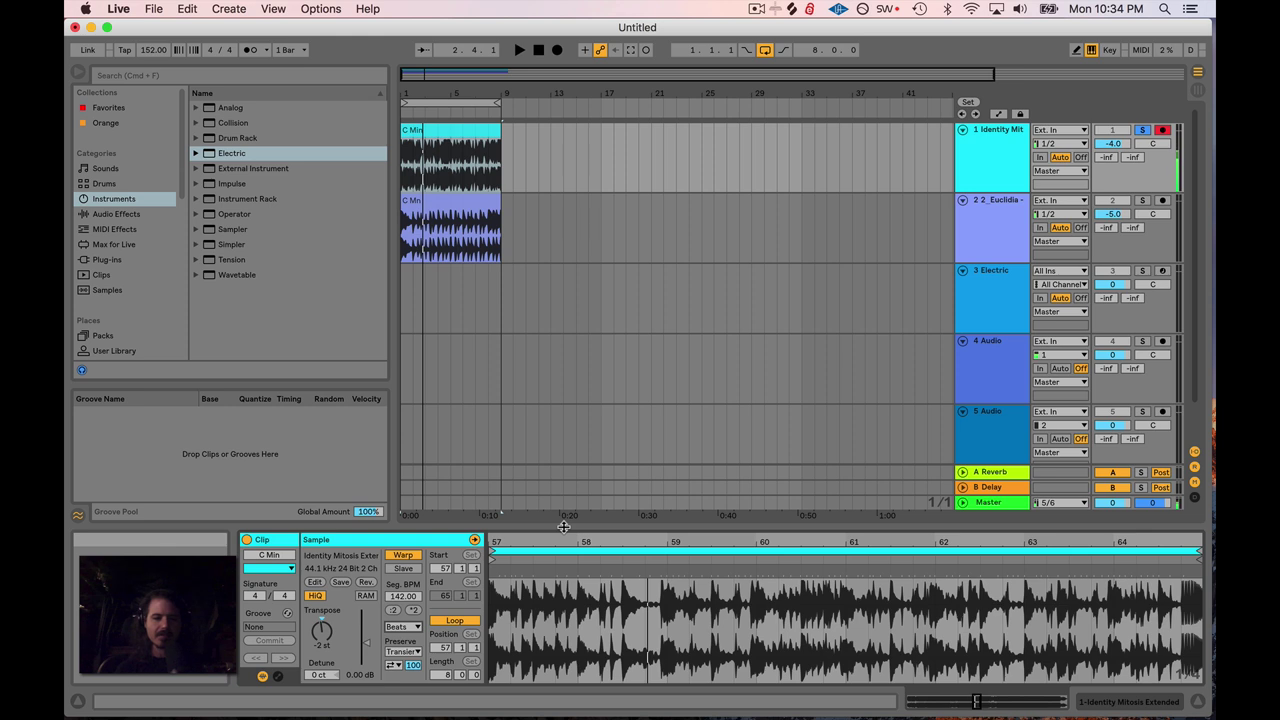
Keep Beats mode preserving Transients on the C Min clip, set its Transient Loop Mode to Off, and start playback
left_click(404, 627)
left_click(405, 631)
left_click(411, 652)
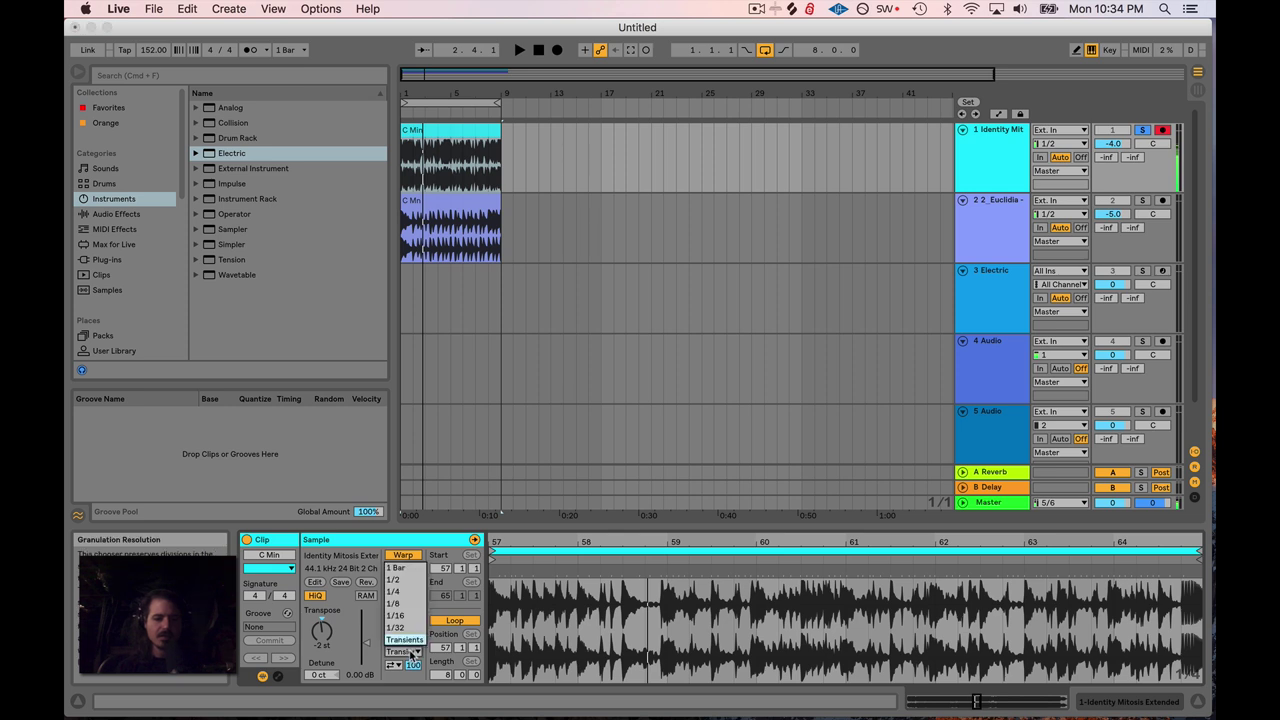
left_click(411, 652)
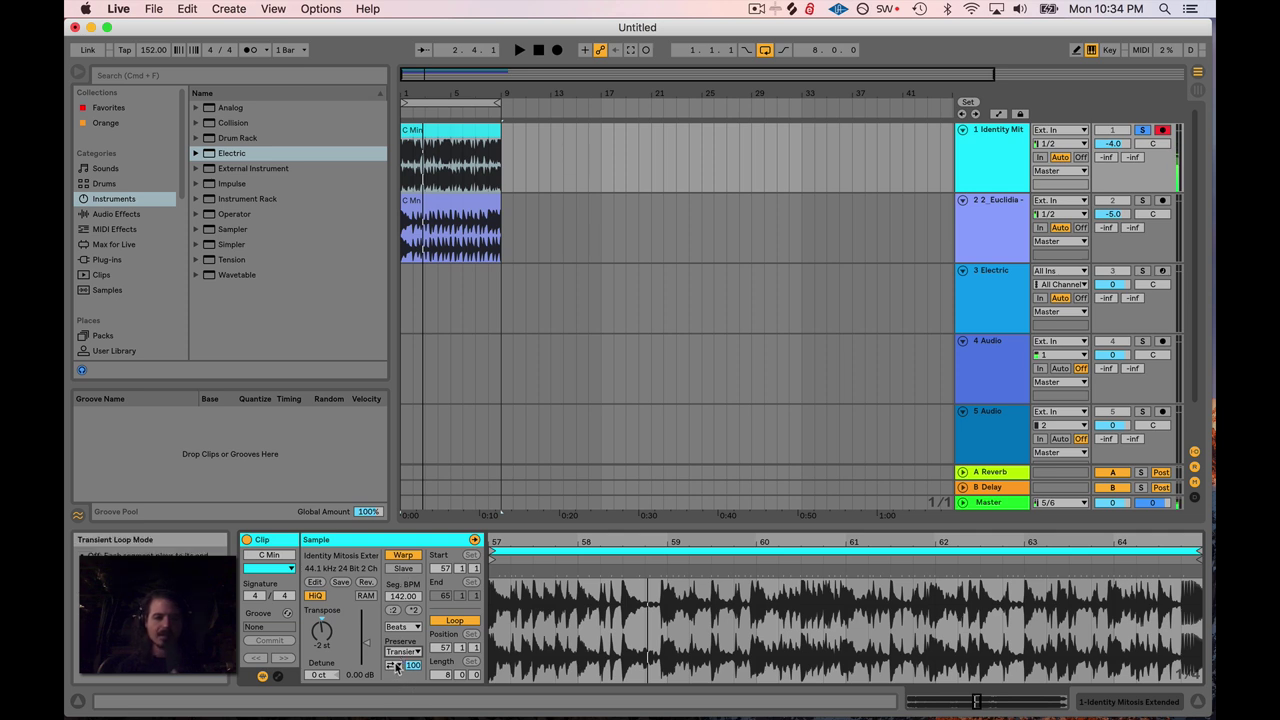
left_click(394, 666)
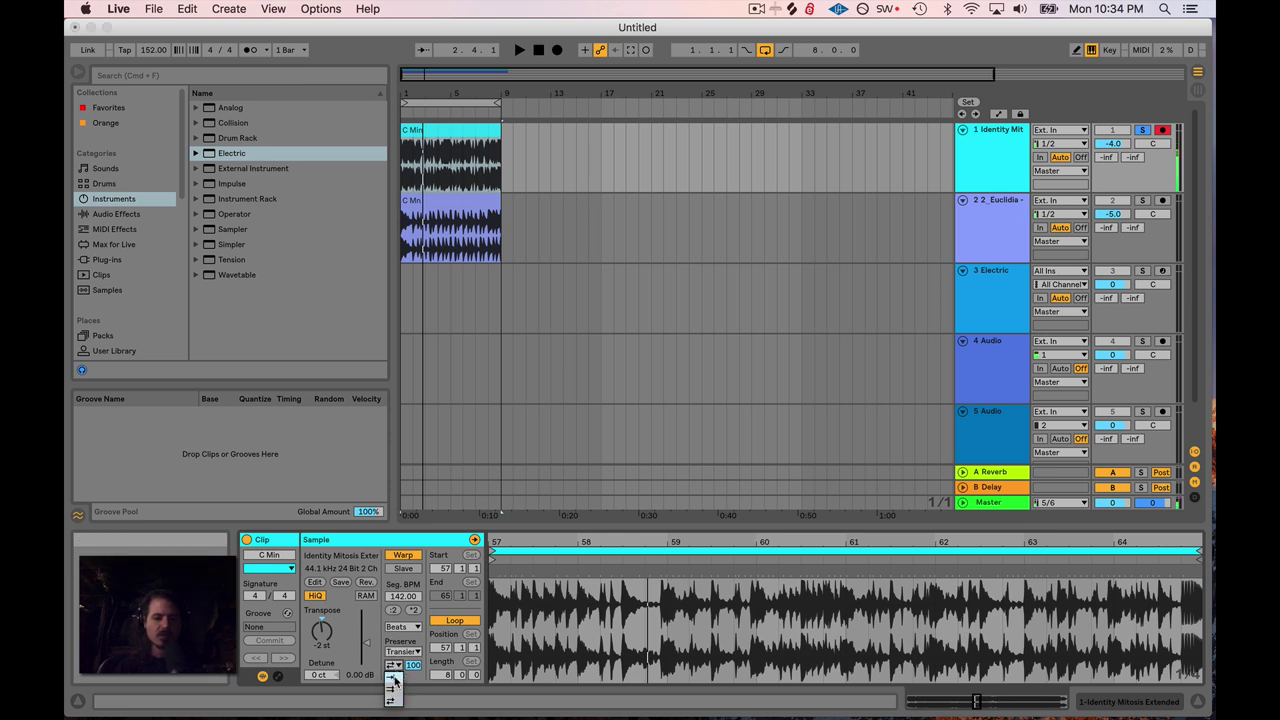
left_click(394, 679)
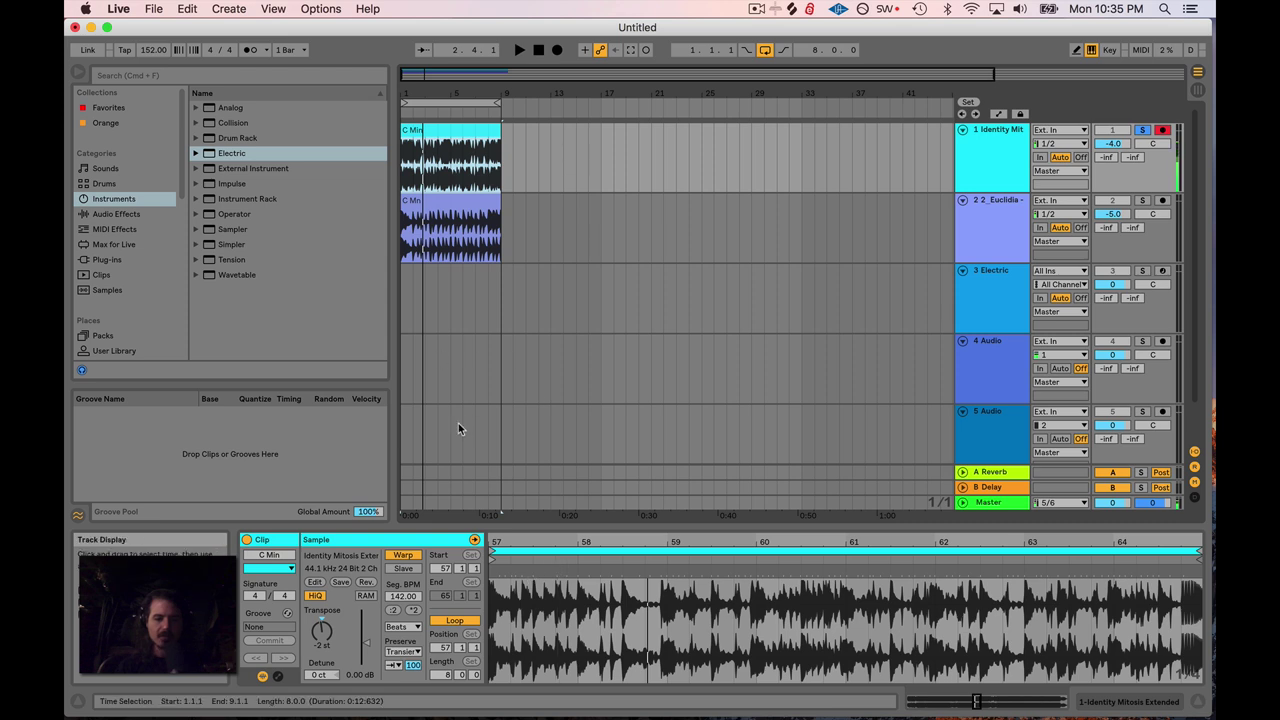
left_click(520, 50)
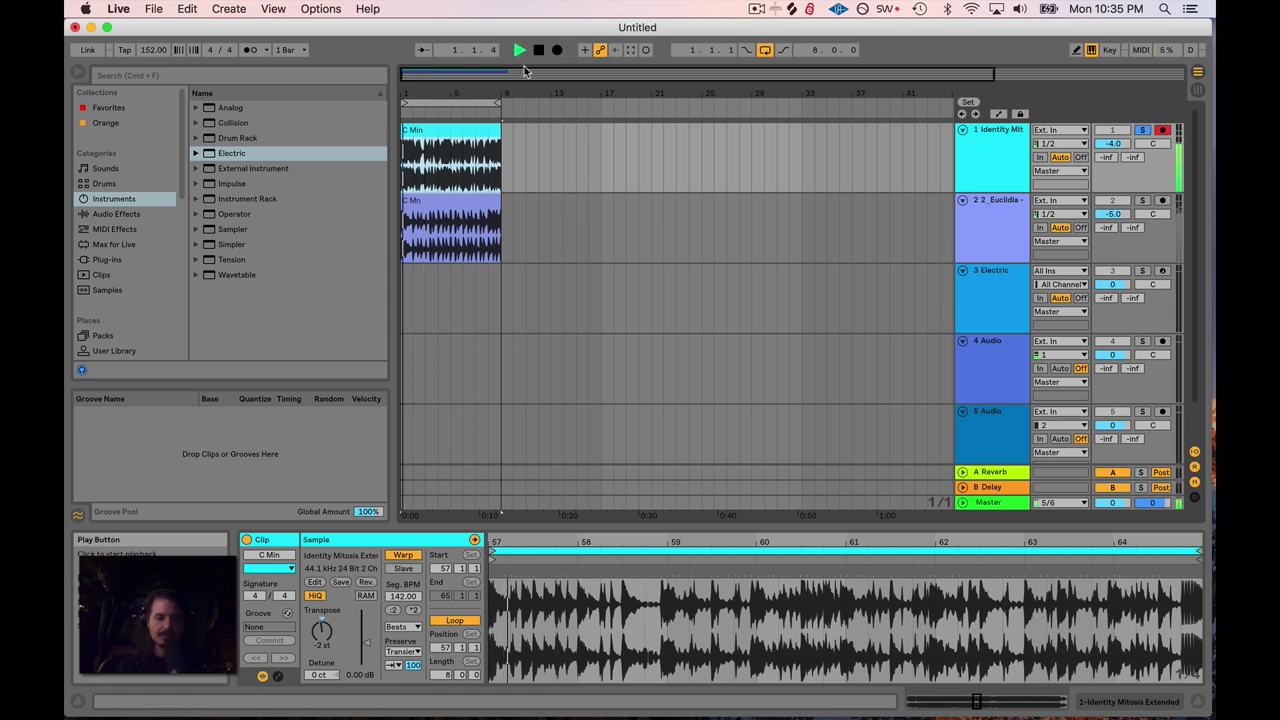
Stop playback and reduce the C Min clip's Transient Envelope amount to 70
left_click(411, 666)
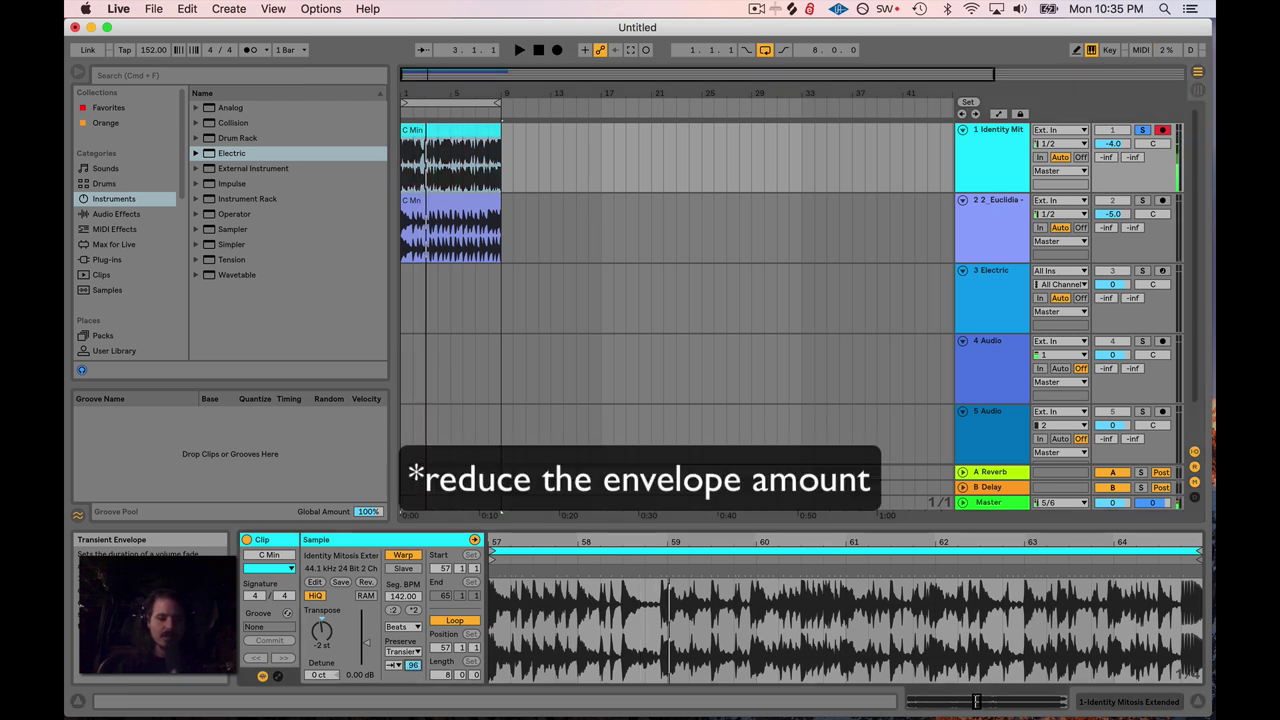
key("space")
left_click_drag(412, 666, 412, 690)
left_click_drag(608, 543, 606, 520)
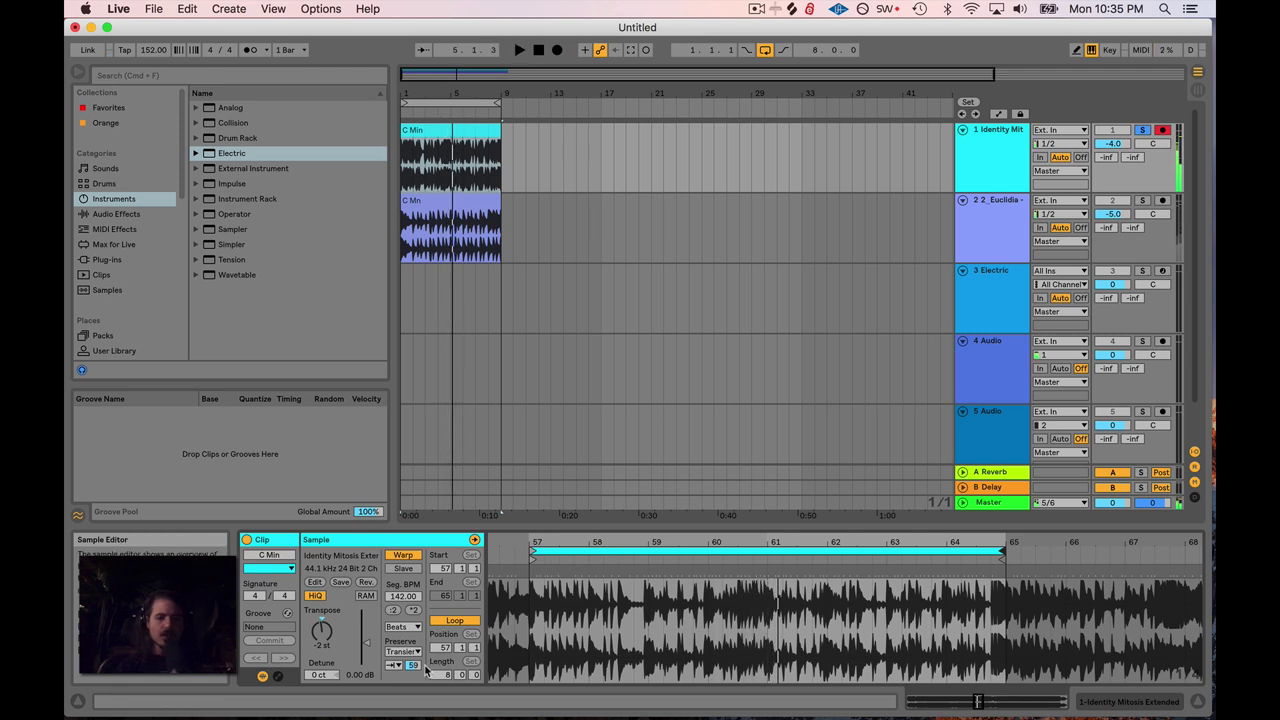
left_click_drag(411, 665, 411, 669)
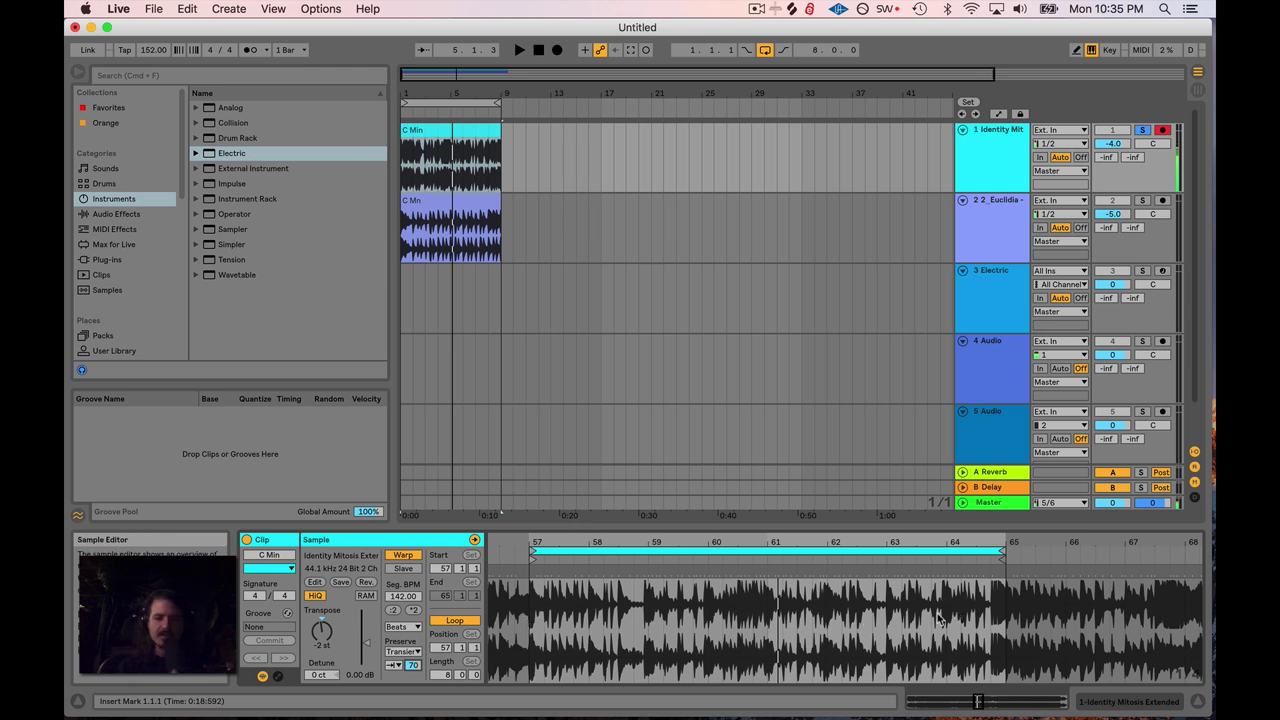
Unsolo the Identity Mitosis track and play both C minor clips together from bar 1, stopping near bar 8
left_click(447, 200)
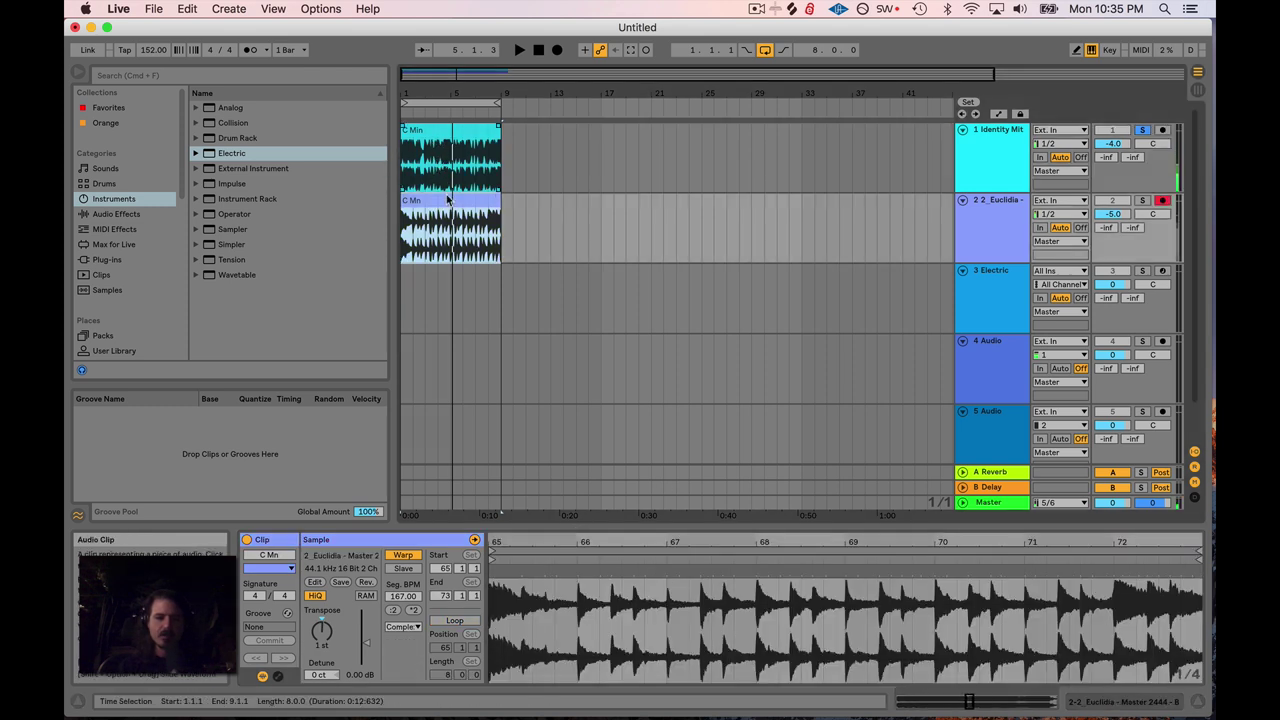
left_click(437, 145)
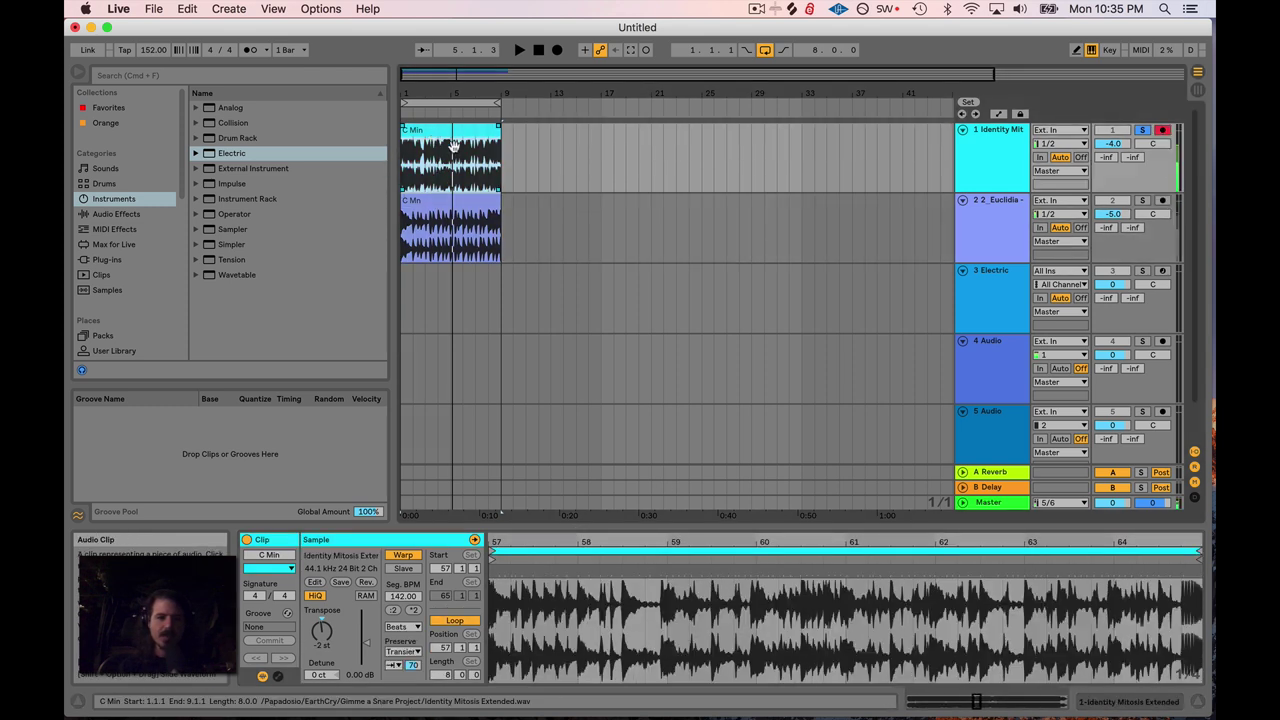
left_click(1142, 203)
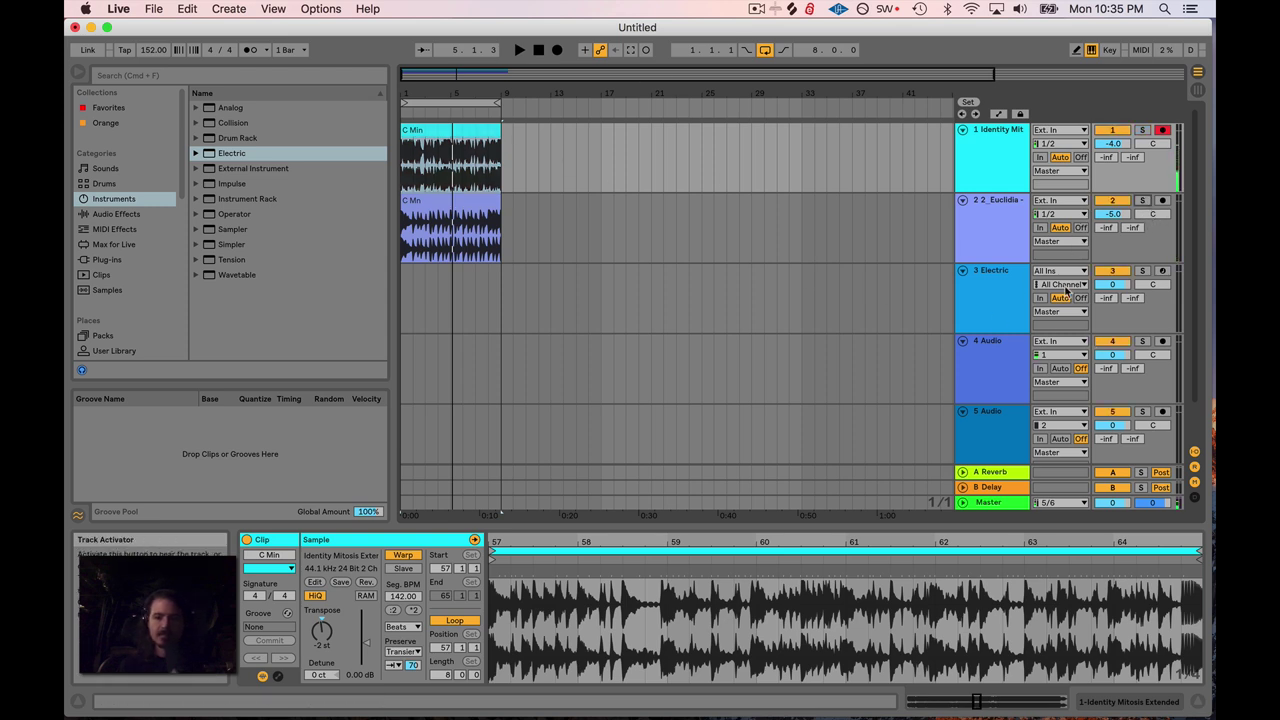
left_click(993, 285)
left_click(519, 50)
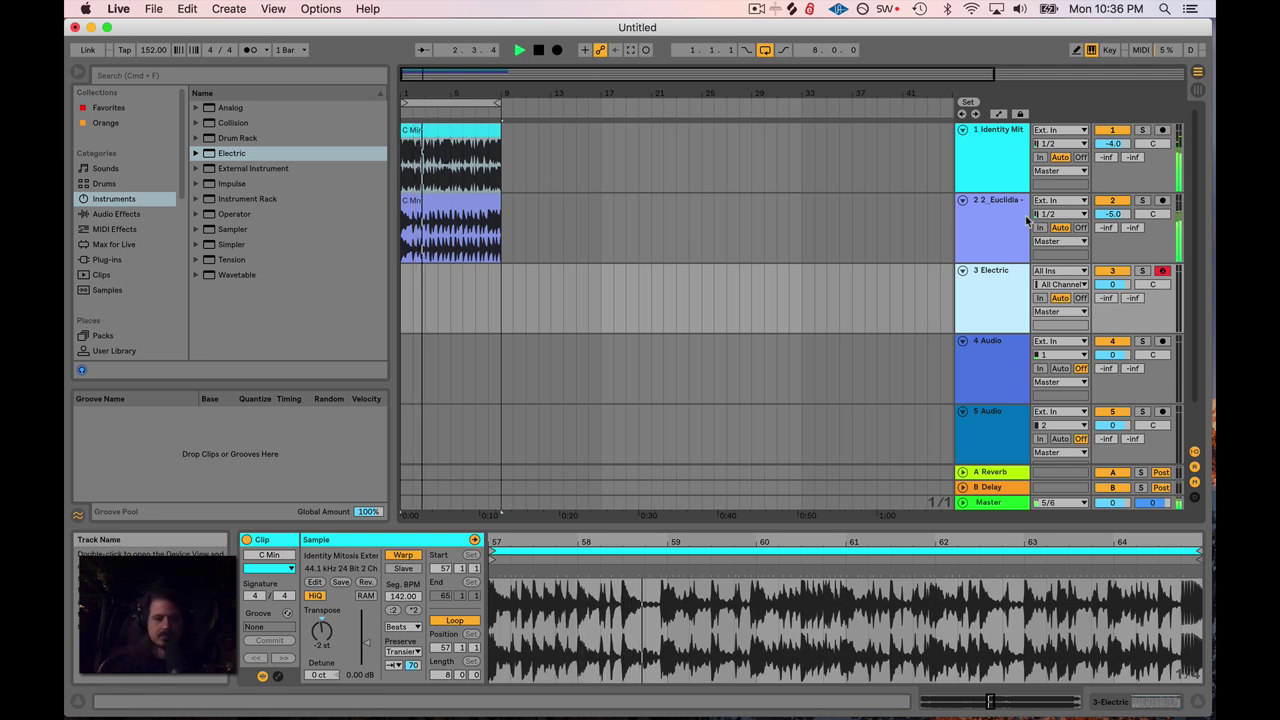
left_click(538, 50)
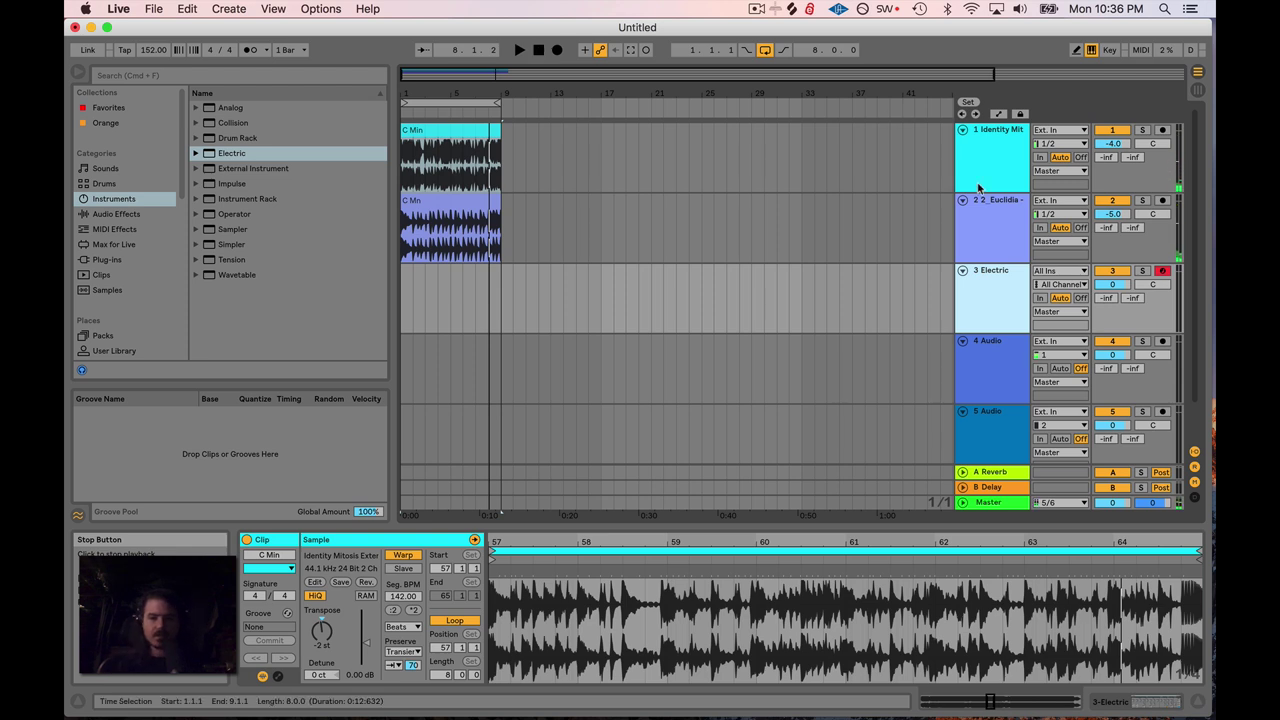
left_click(999, 258)
left_click(991, 281)
left_click(978, 208)
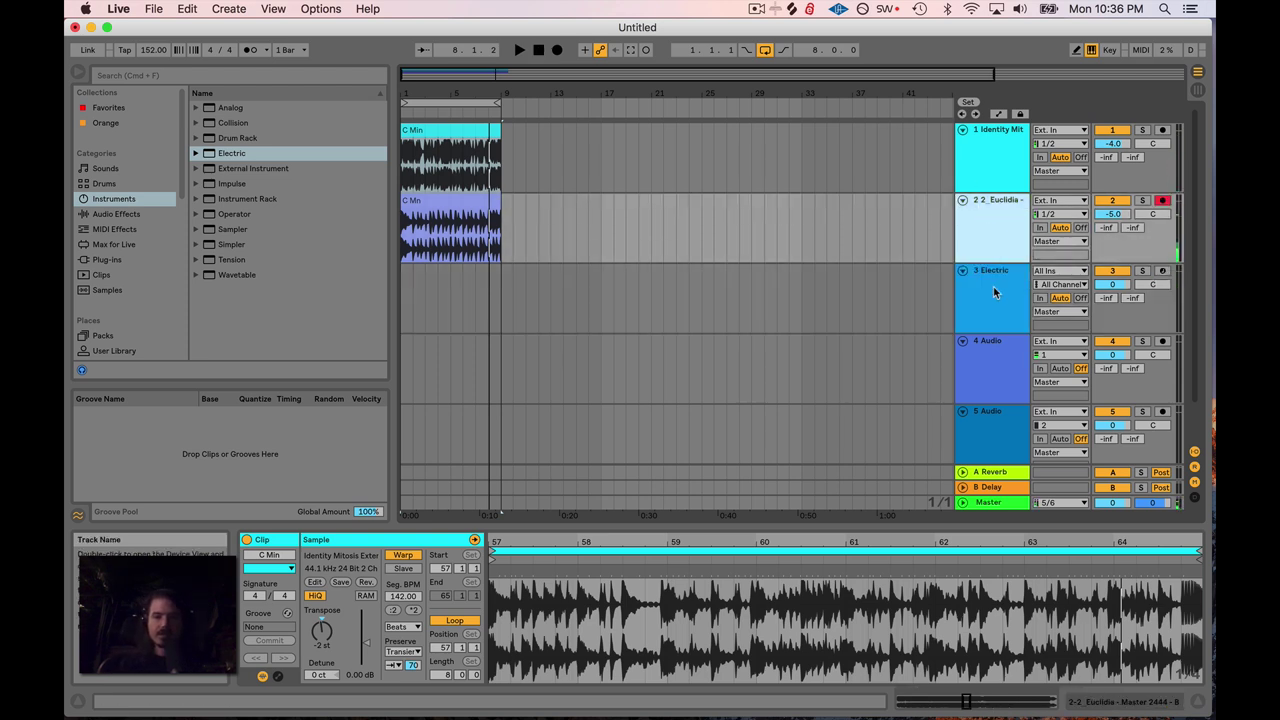
left_click(993, 287)
left_click(993, 225)
left_click(993, 162)
left_click(997, 240)
left_click(1000, 271)
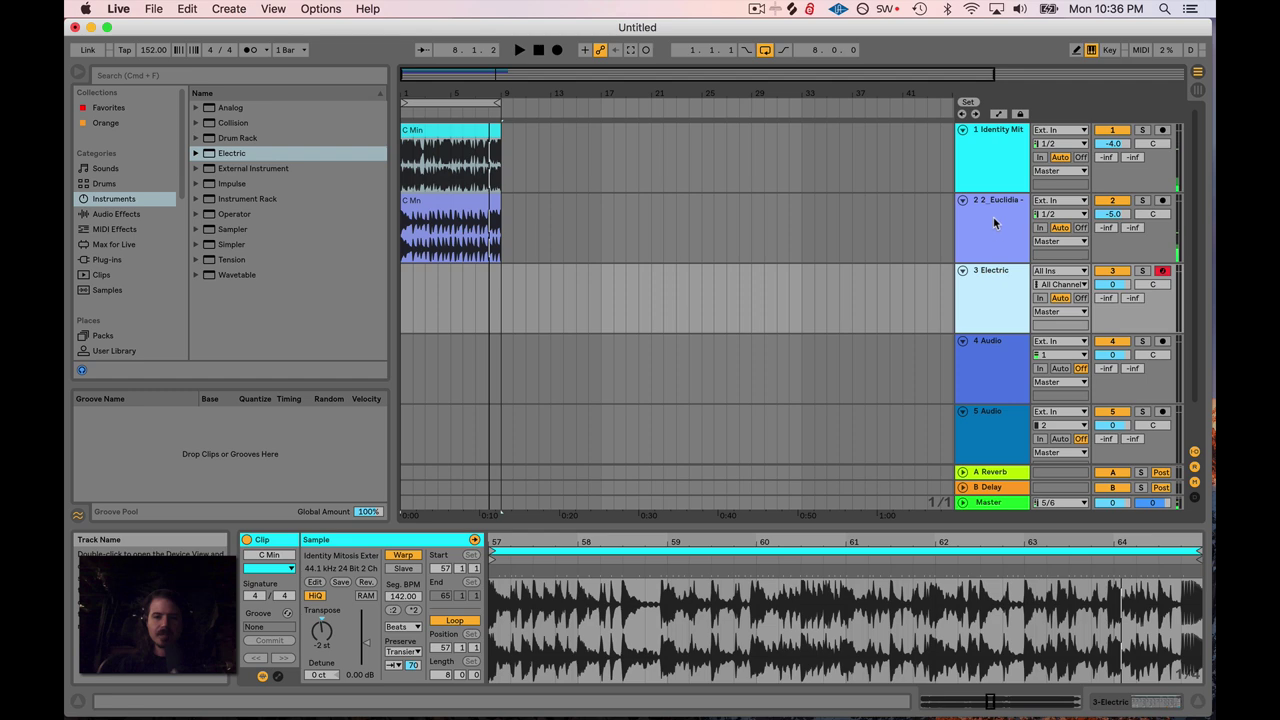
left_click(993, 222)
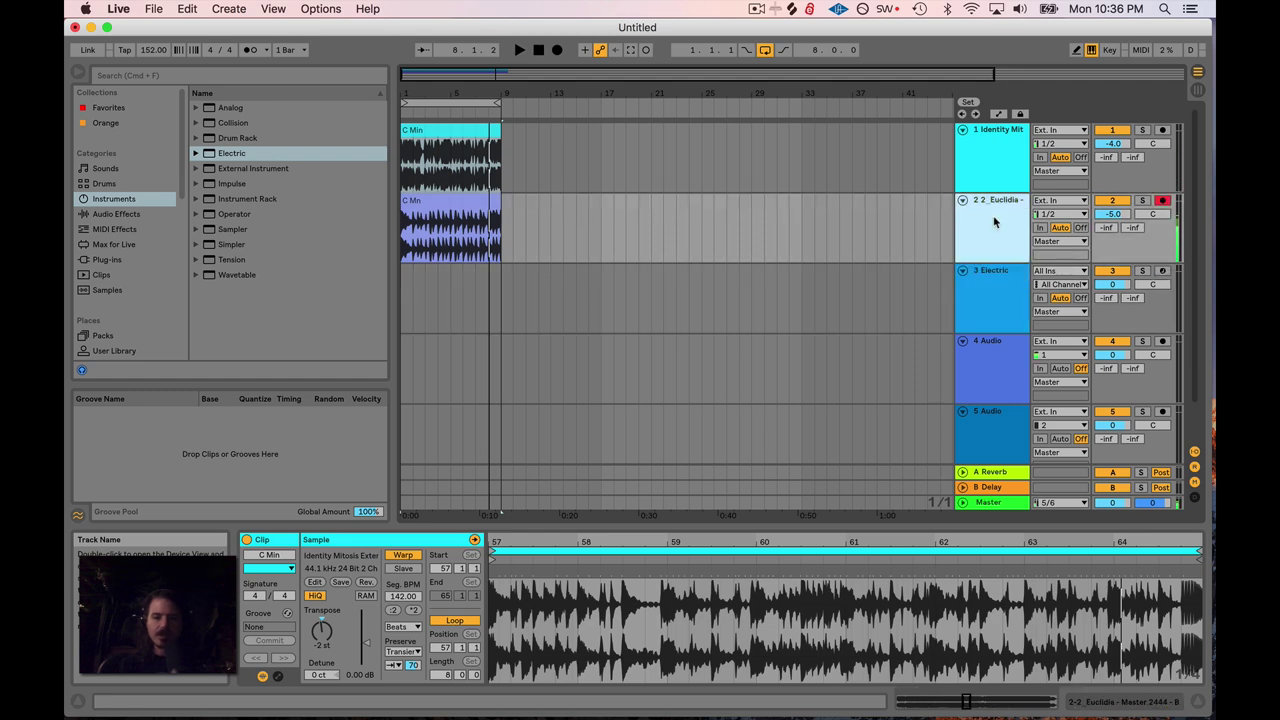
Switch to Session View and select the third clip slot on the 4 Audio track
left_click(1200, 89)
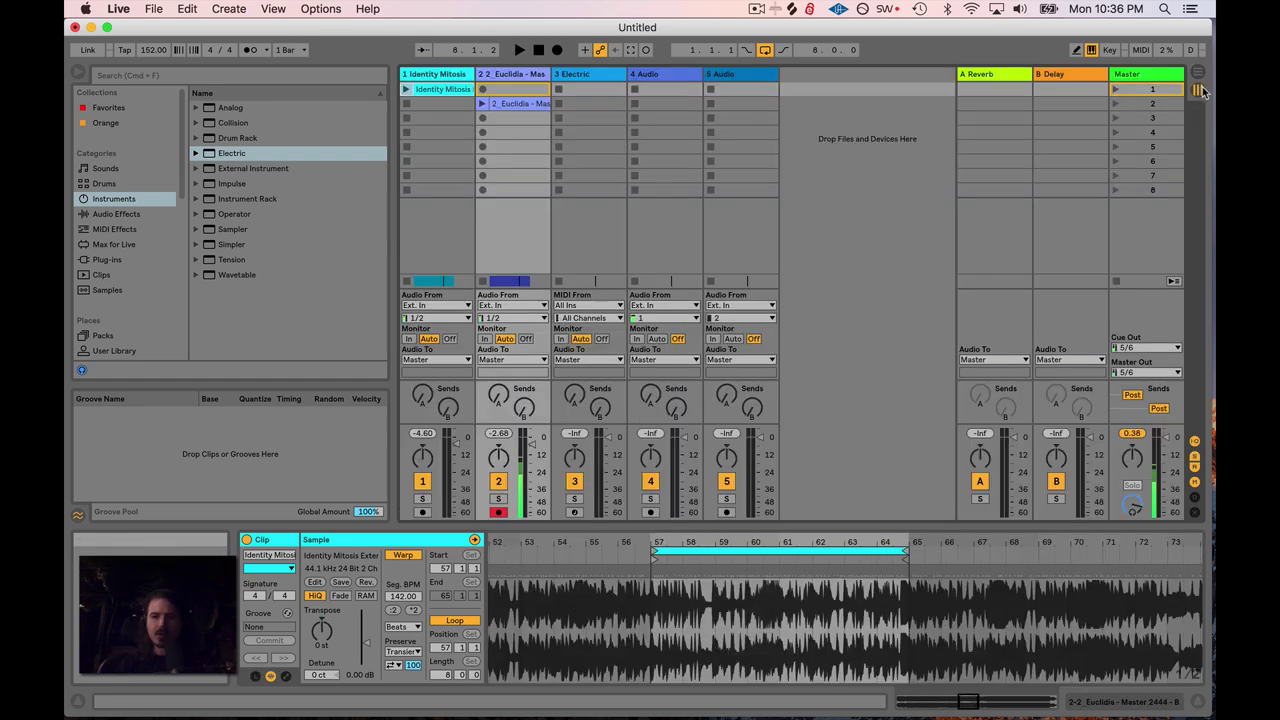
left_click(574, 75)
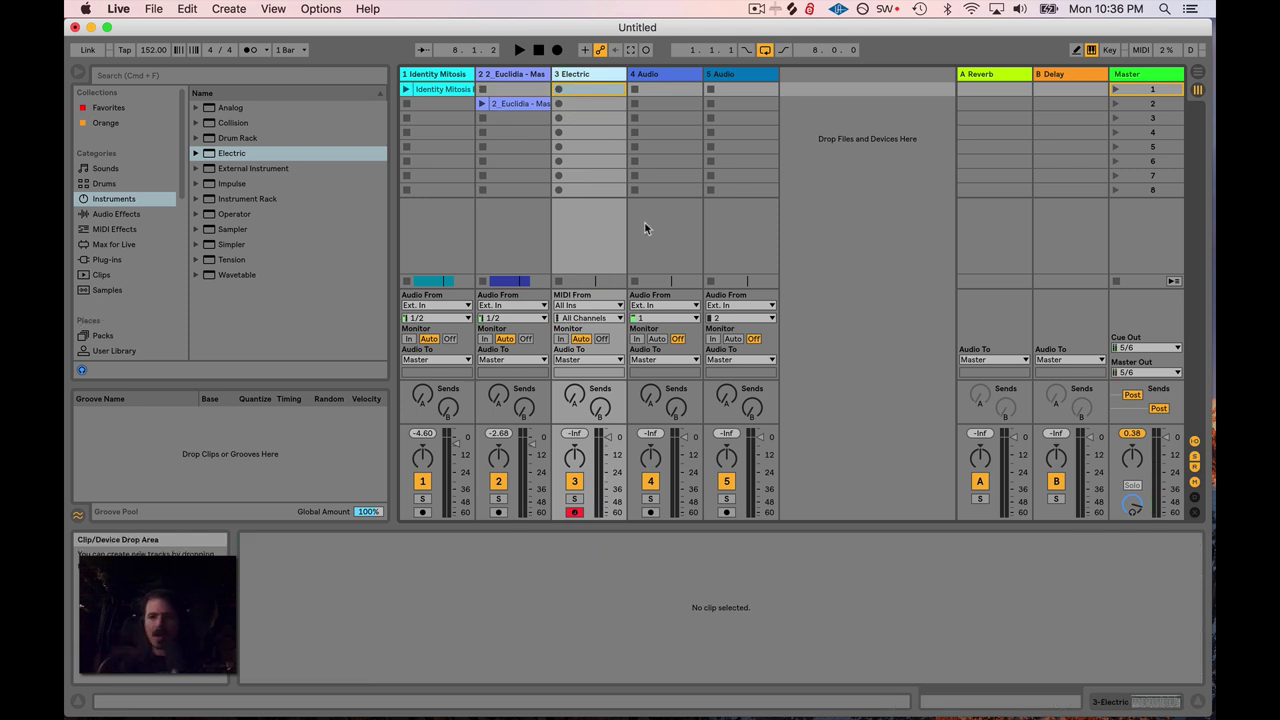
left_click(602, 120)
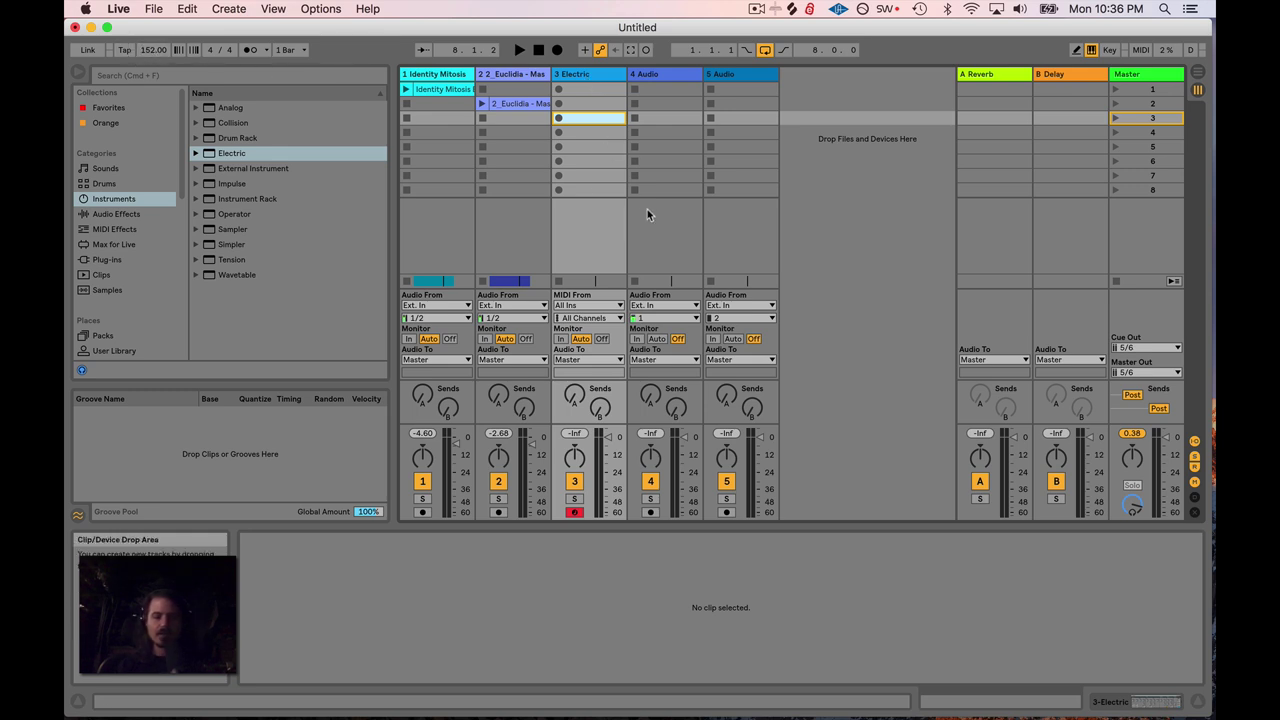
key("Right")
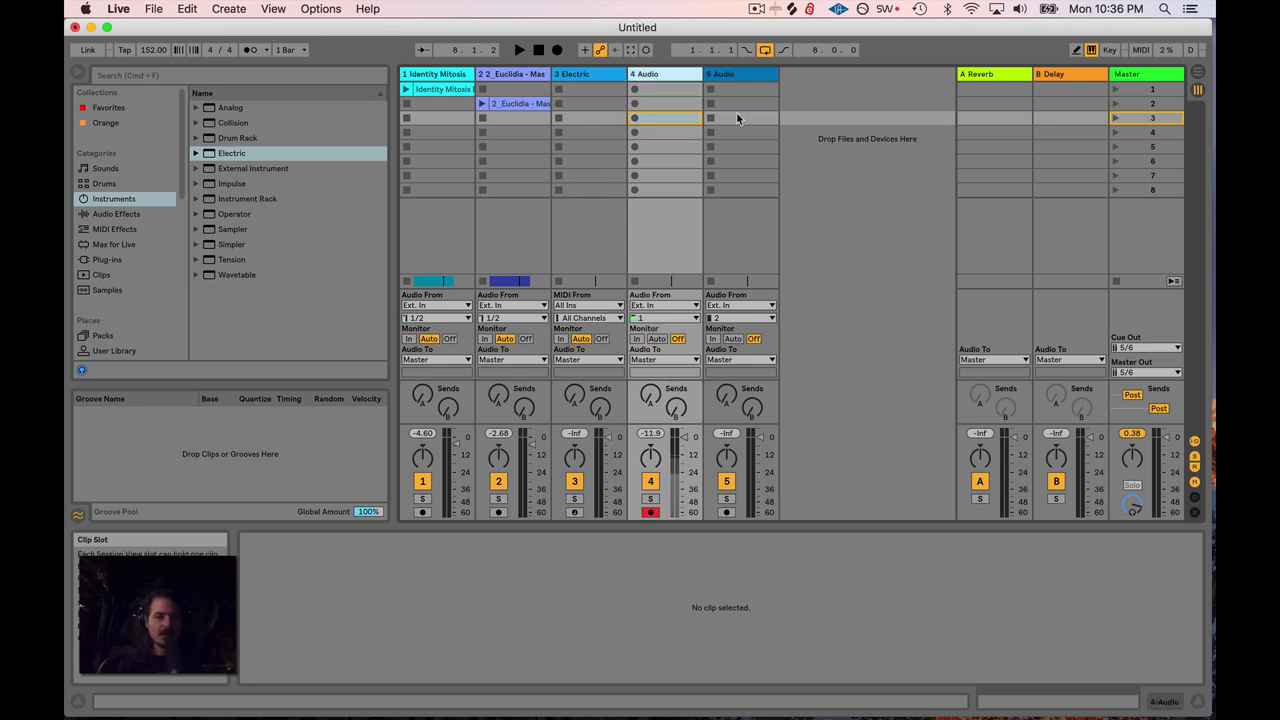
Import Acoustic Guitar.wav from Finder into the 4 Audio track's third clip slot and move that track ahead of Electric
key("ctrl+Up")
left_click(791, 204)
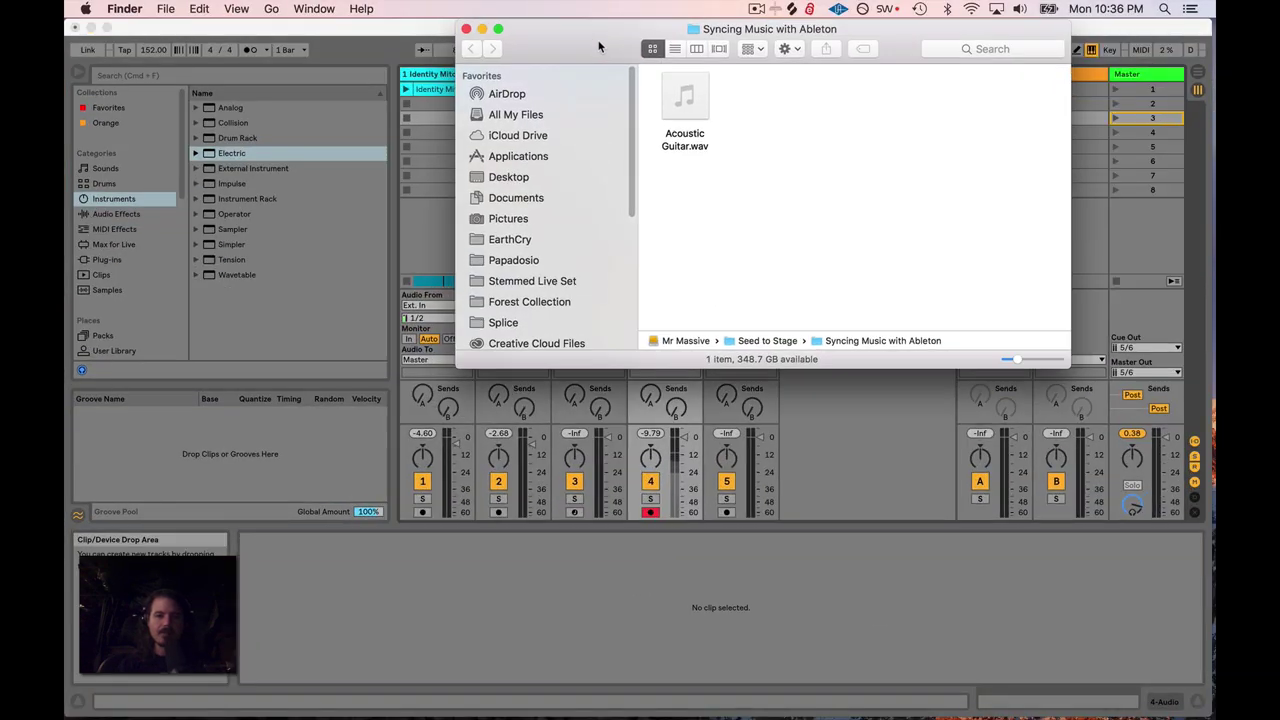
left_click_drag(600, 43, 860, 200)
left_click_drag(940, 252, 664, 117)
left_click(660, 118)
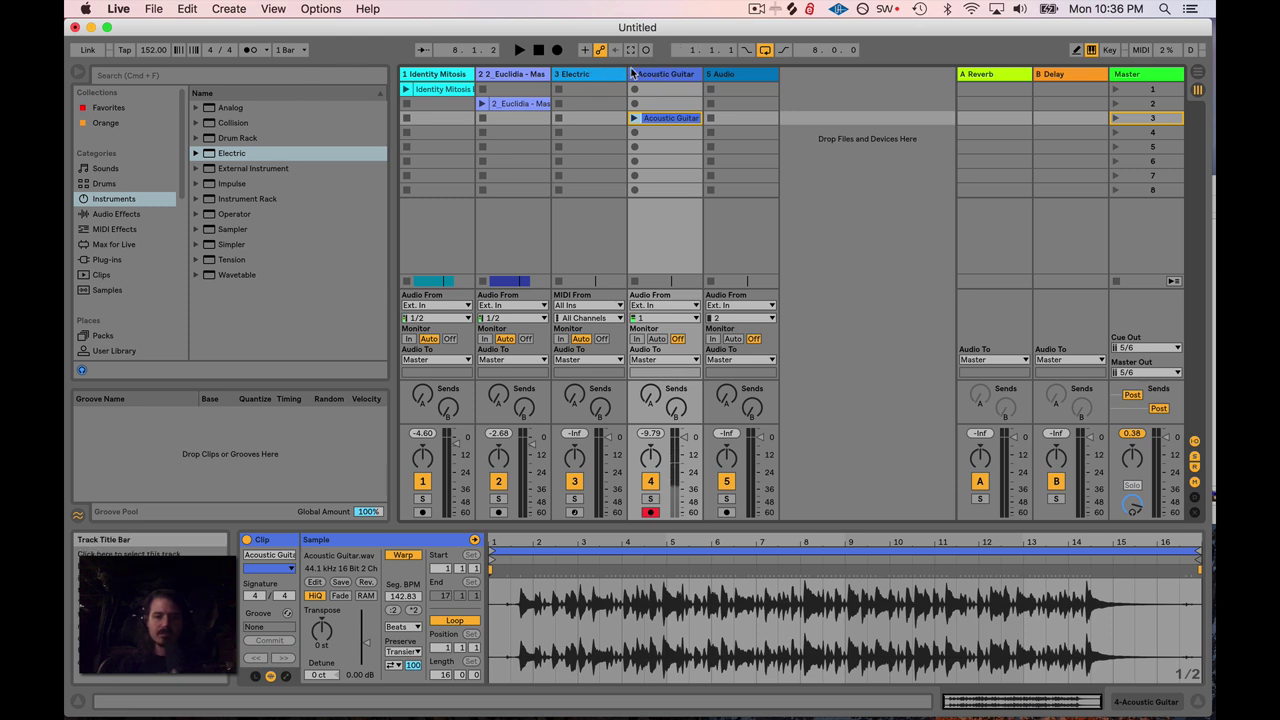
left_click_drag(632, 73, 592, 76)
left_click(590, 118)
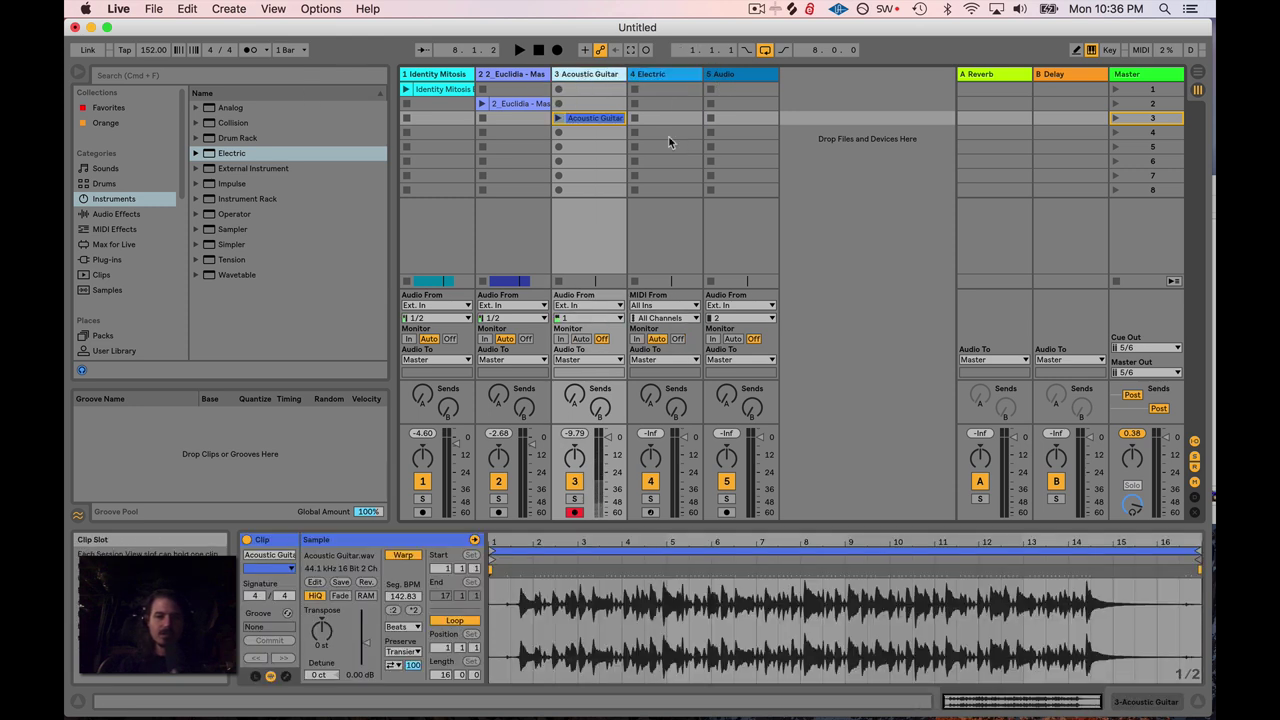
Turn off Warp on the Acoustic Guitar clip and launch empty scene 5 to release all tracks from the arrangement
left_click(402, 556)
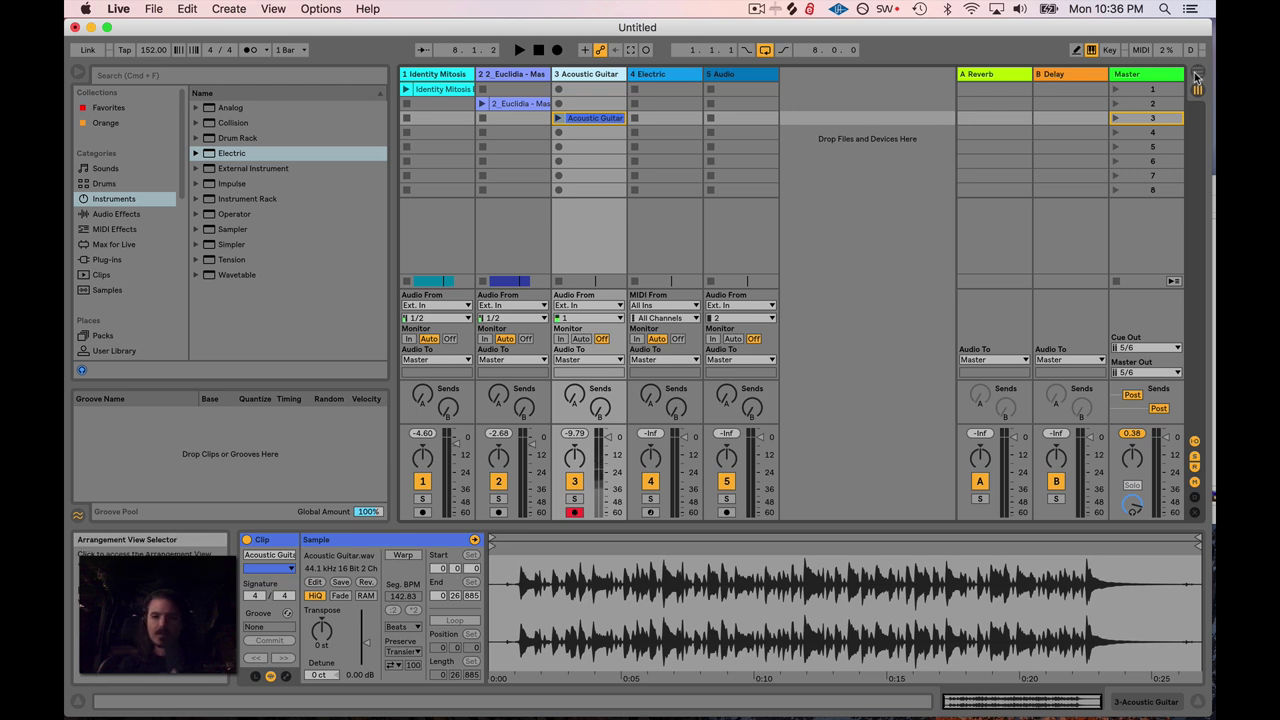
left_click(1114, 148)
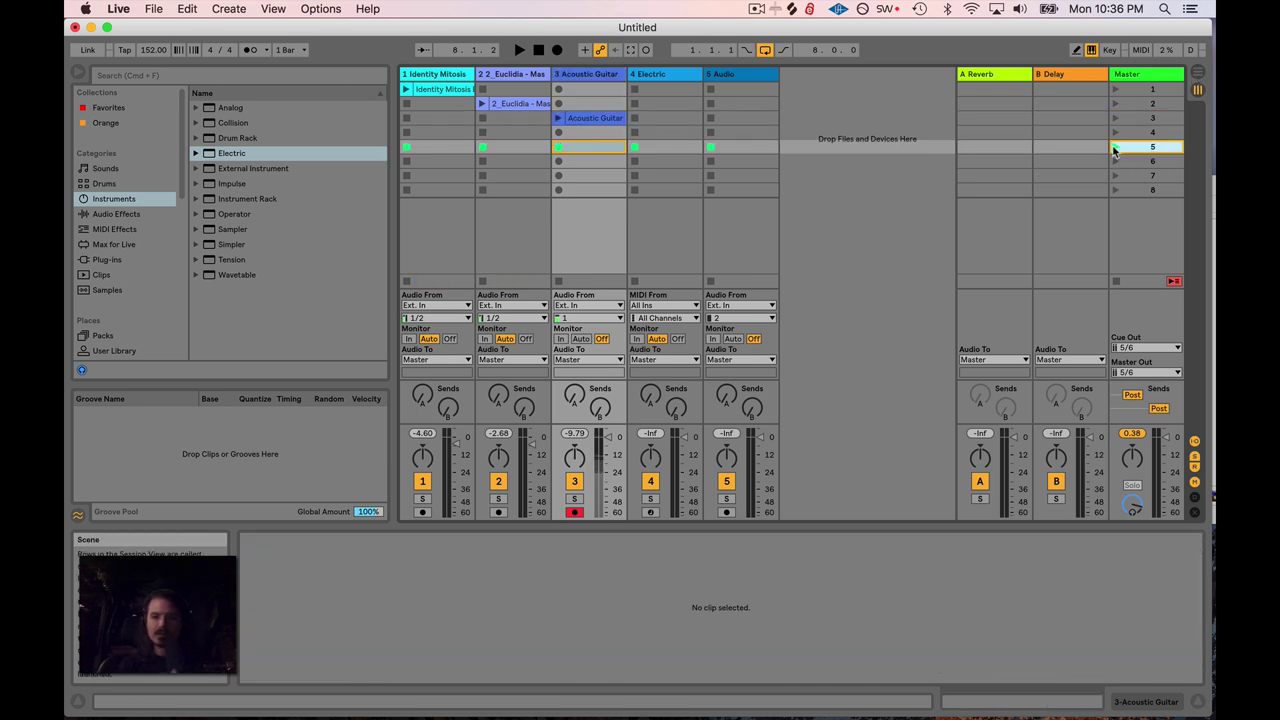
left_click(592, 118)
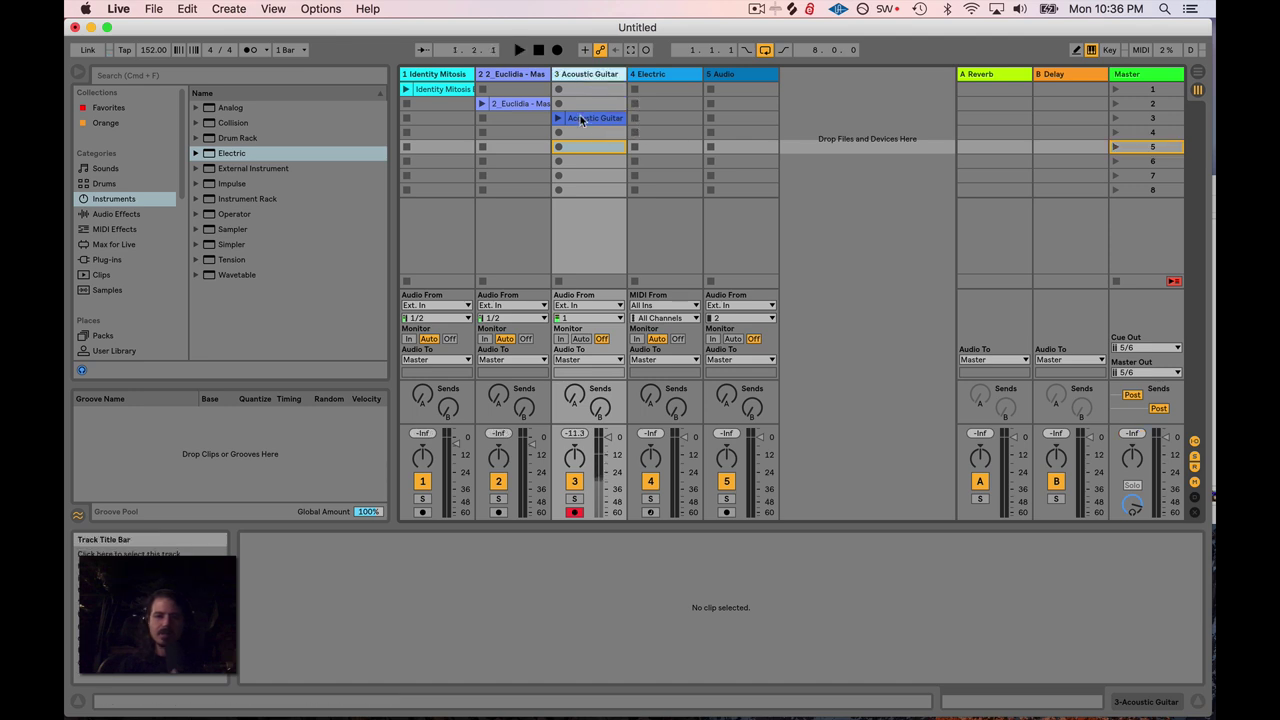
Enable Warp on the Acoustic Guitar clip and set 1.1.1 at its first transient
left_click(403, 554)
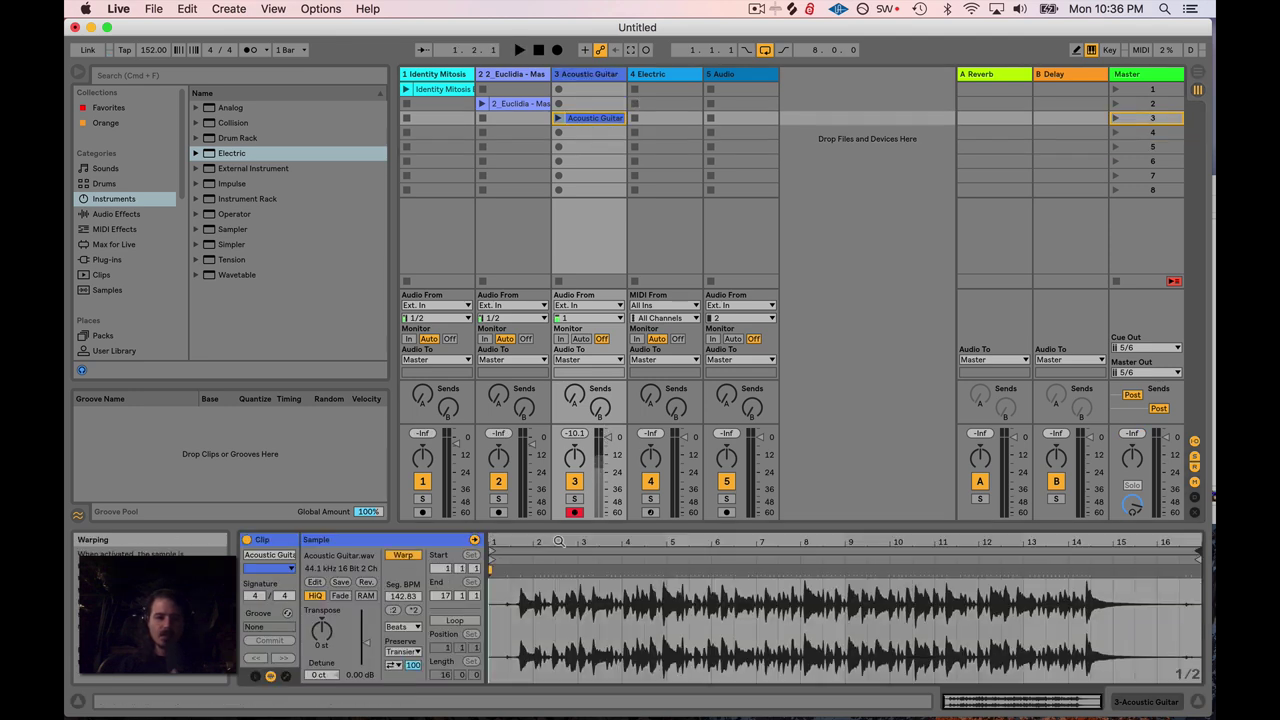
left_click_drag(516, 543, 524, 630)
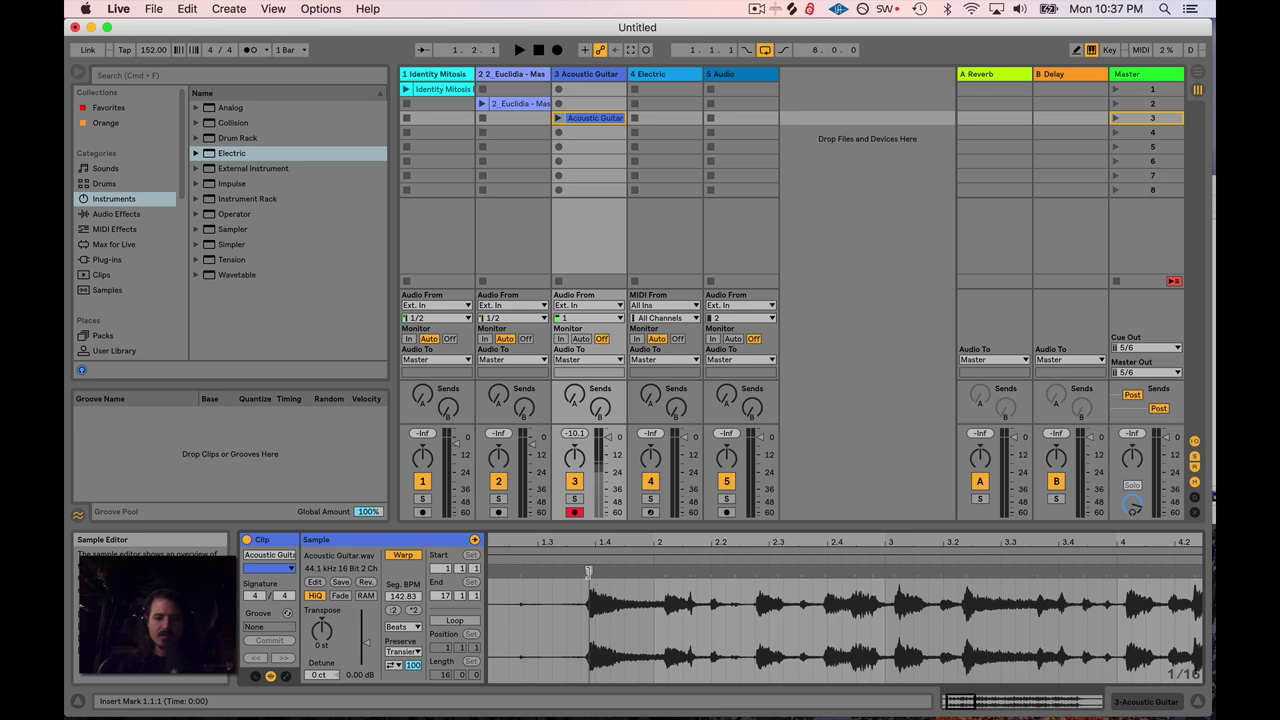
right_click(588, 572)
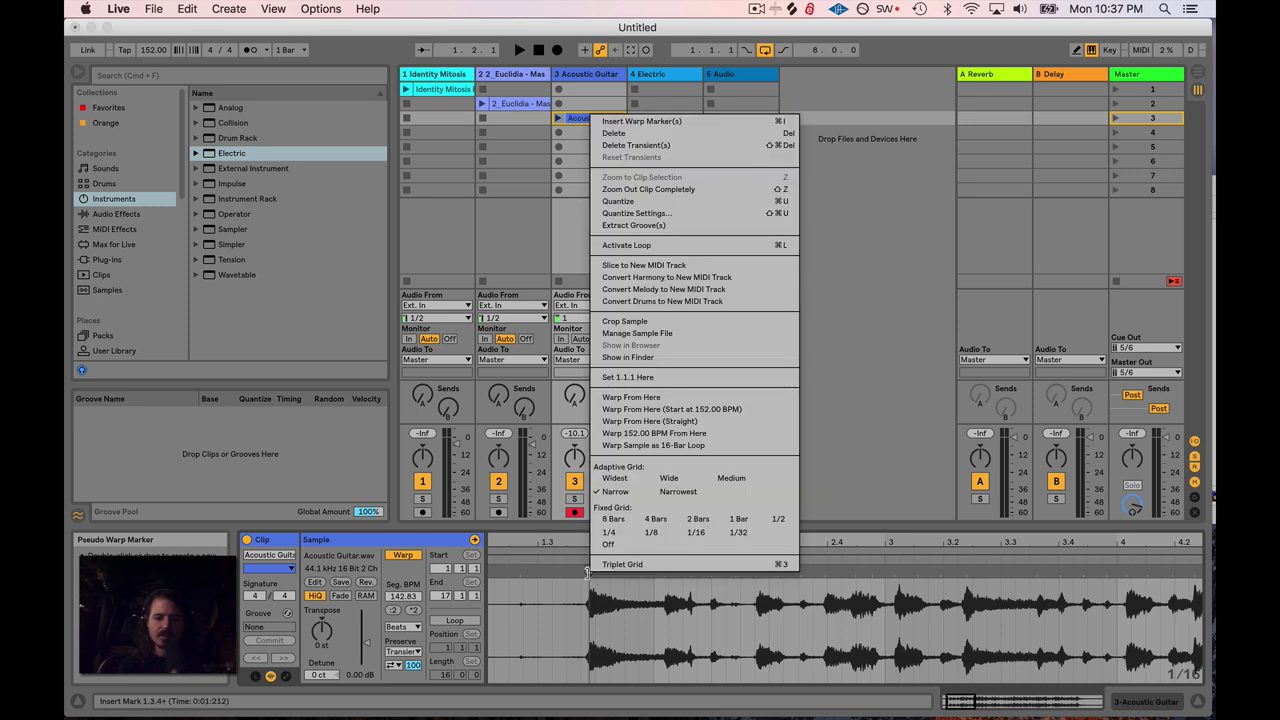
left_click(623, 377)
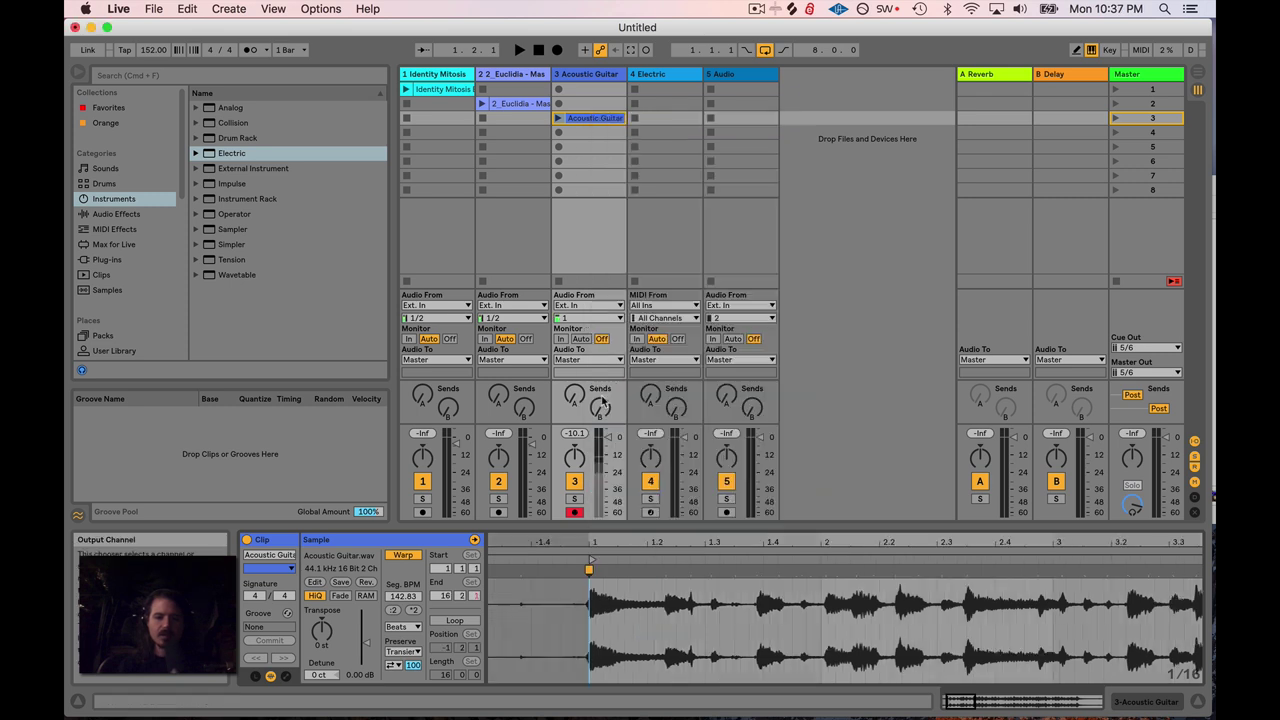
Turn off Warp on the Acoustic Guitar clip, launch it, and tap the project tempo along with its beat
left_click(404, 556)
left_click_drag(653, 600, 533, 549)
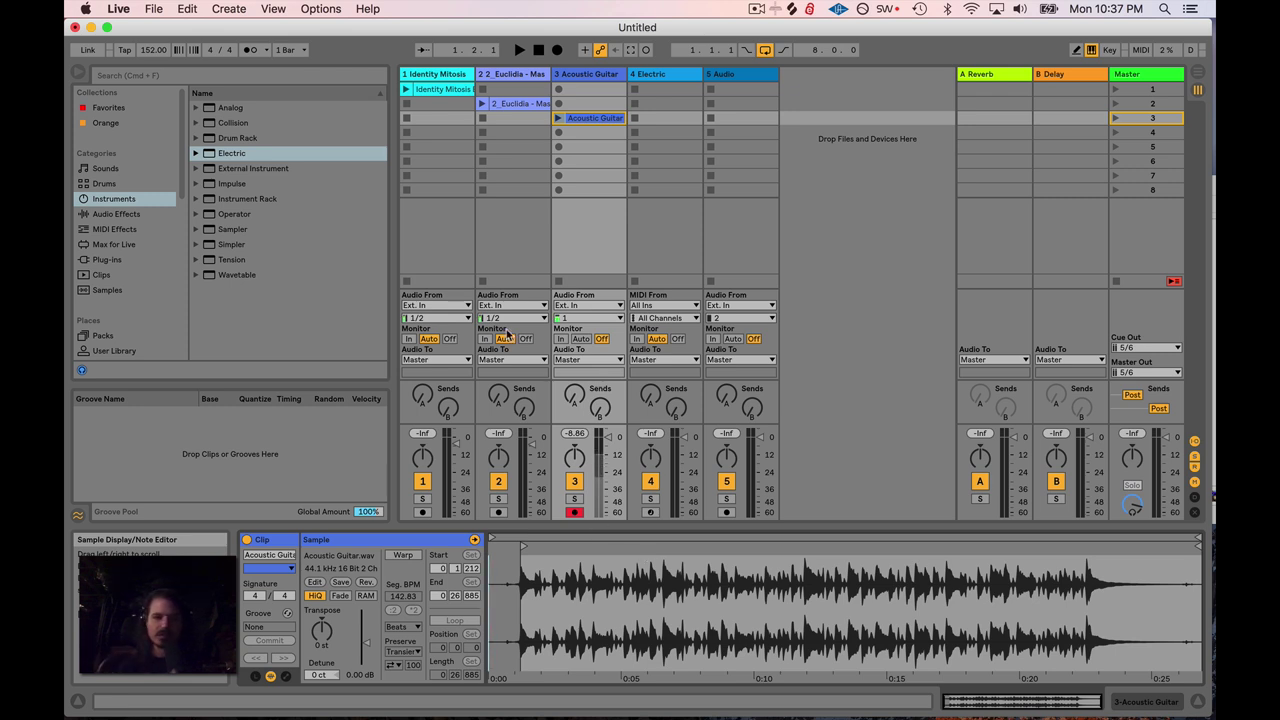
left_click(558, 119)
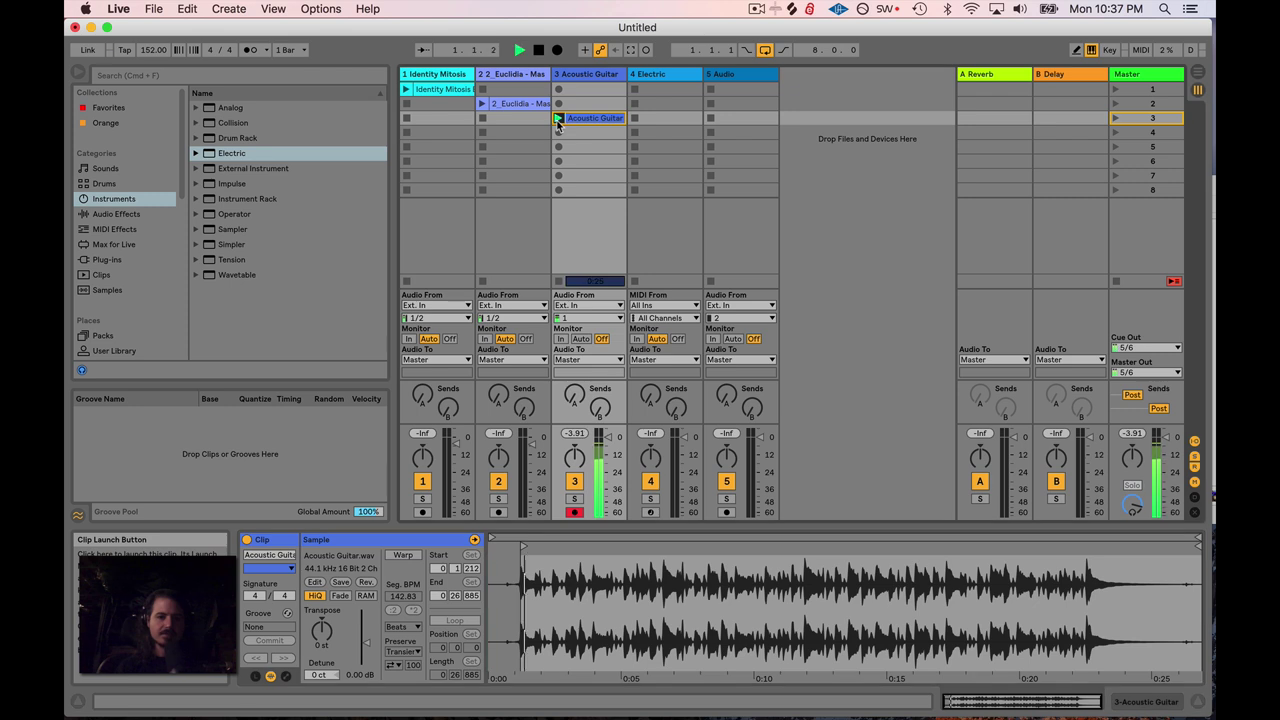
left_click(125, 50)
left_click(125, 50)
left_click(125, 50)
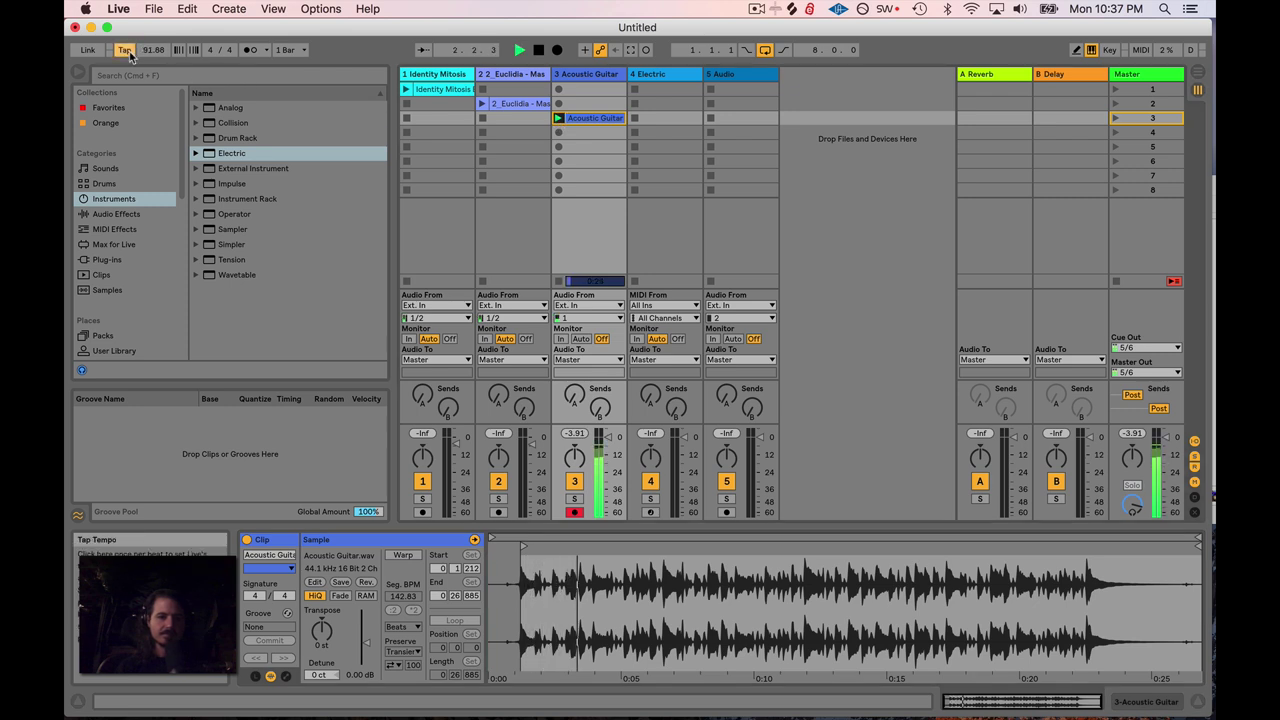
left_click(125, 50)
left_click(125, 50)
left_click(125, 50)
left_click(125, 50)
left_click(125, 50)
left_click(125, 50)
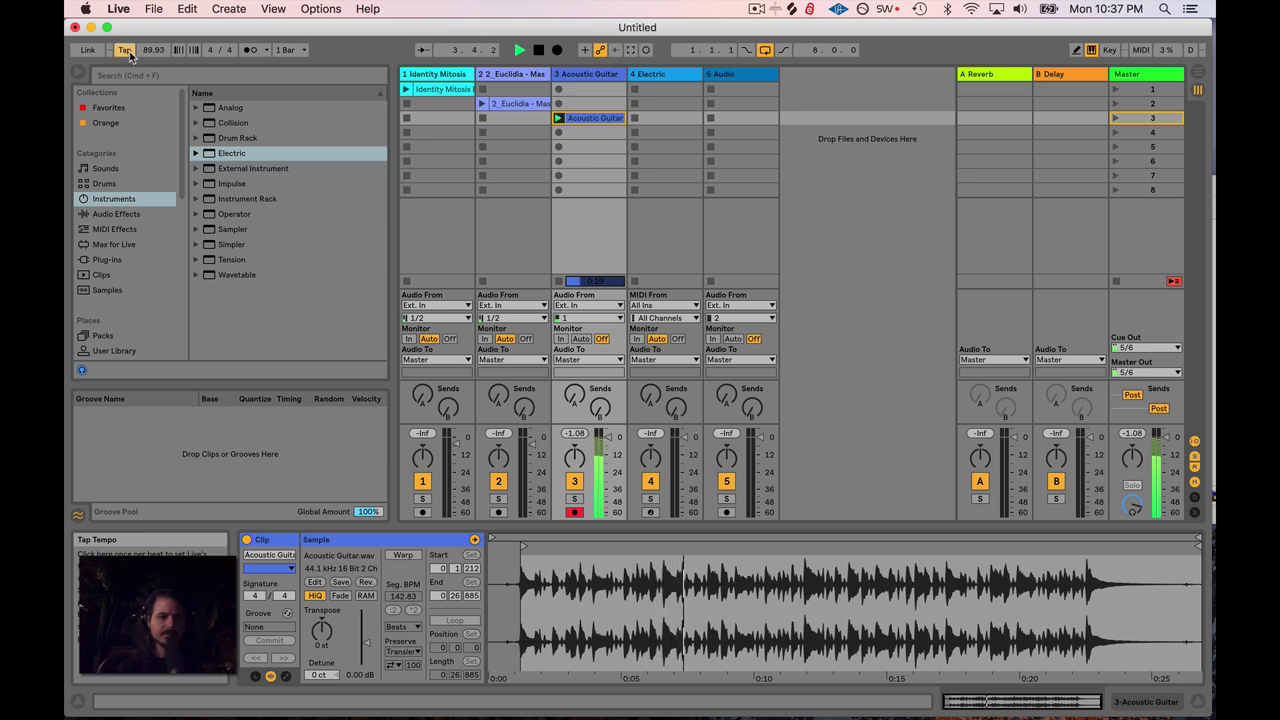
left_click(125, 50)
left_click(125, 50)
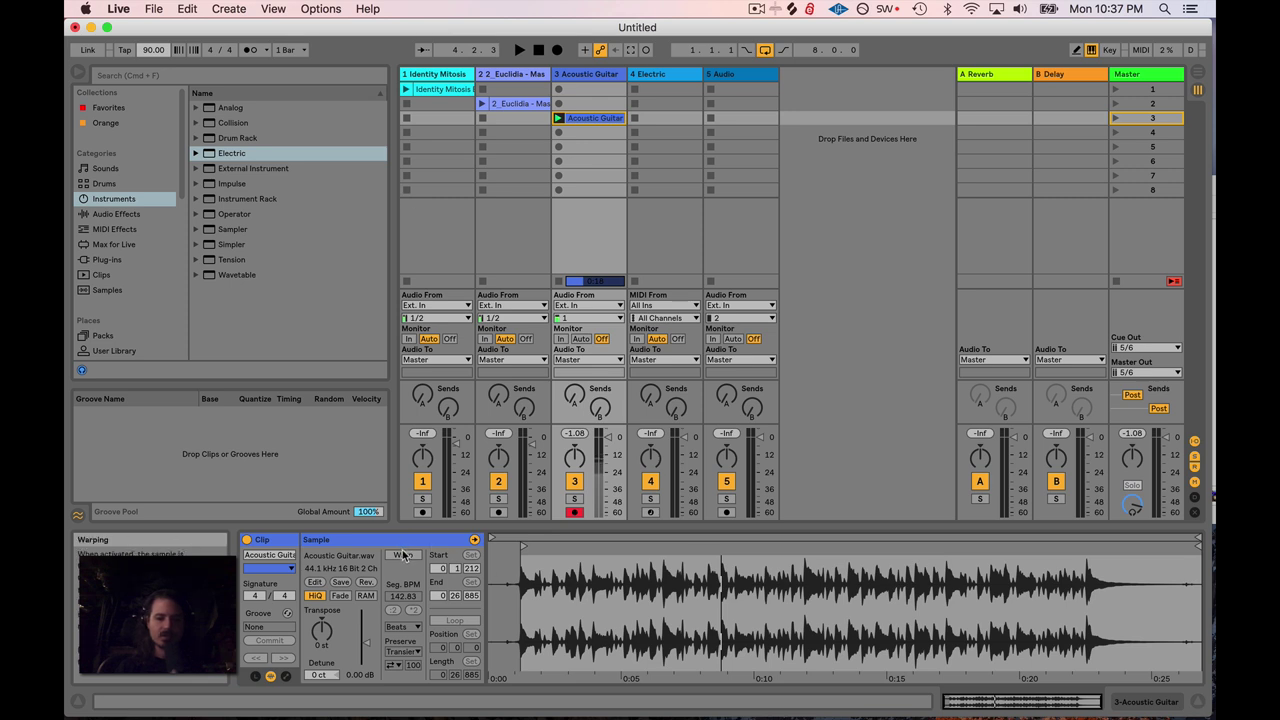
Set the project tempo to 90.00 BPM and re-enable Warp on the Acoustic Guitar clip with a segment BPM of 90
left_click(153, 55)
left_click(403, 556)
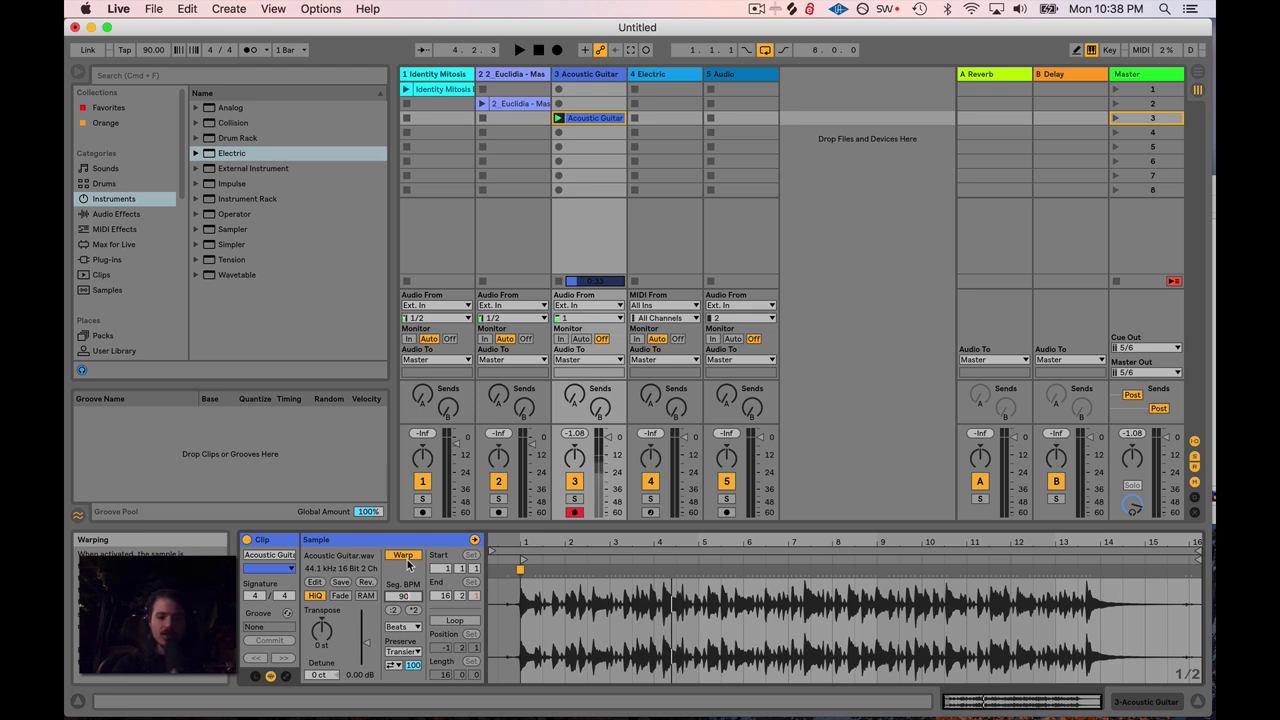
key("Return")
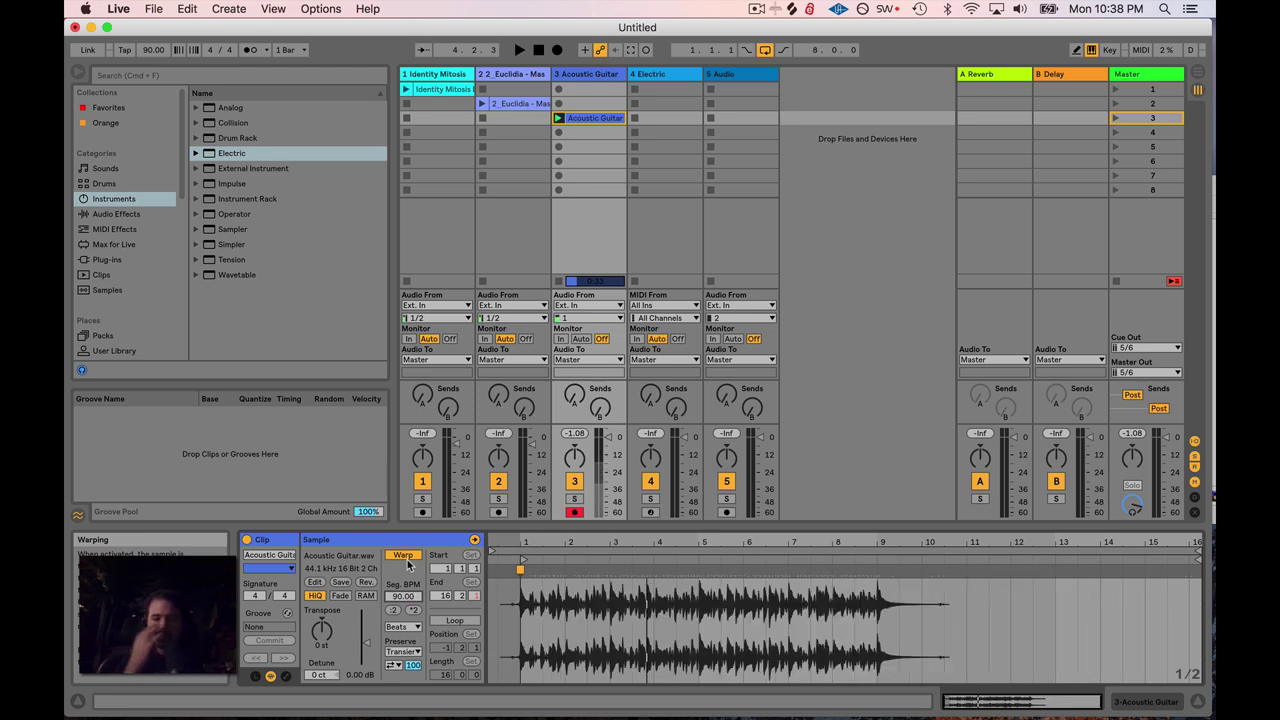
Examine how the Acoustic Guitar clip's transients line up with the beat grid across its opening bars
left_click_drag(521, 610, 541, 670)
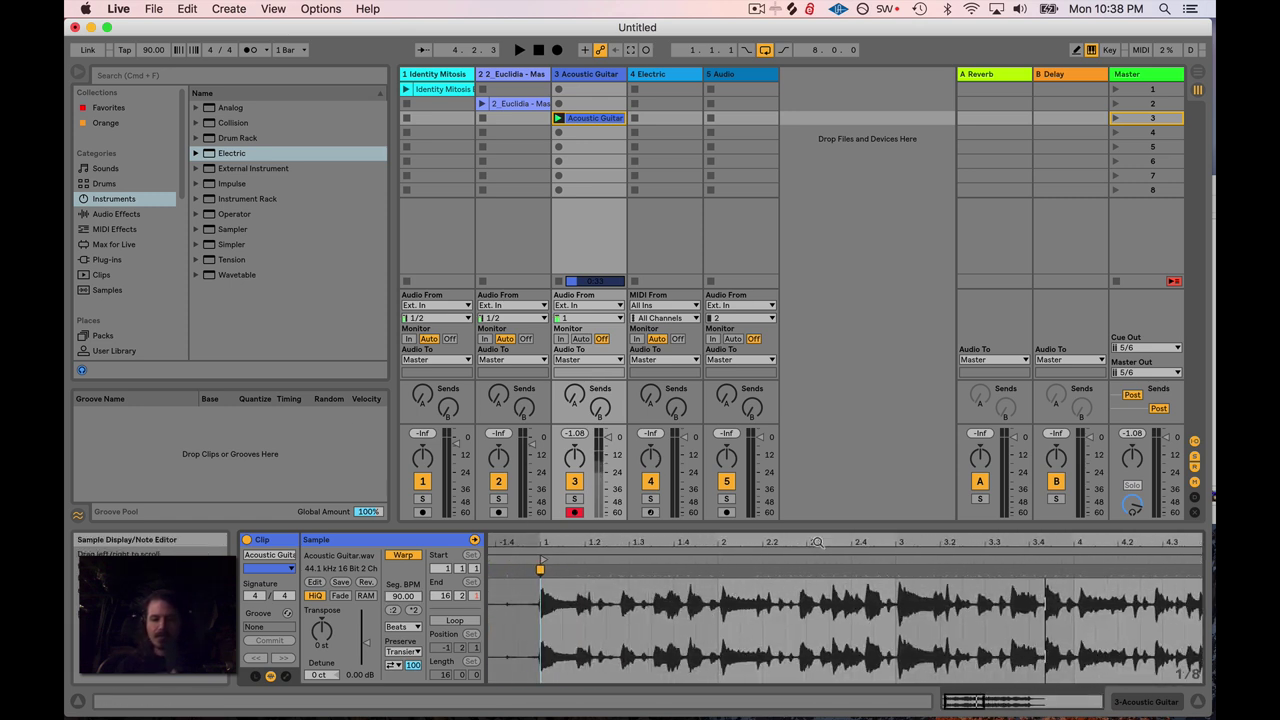
left_click_drag(781, 548, 645, 538)
left_click_drag(820, 546, 795, 536)
left_click_drag(698, 520, 781, 545)
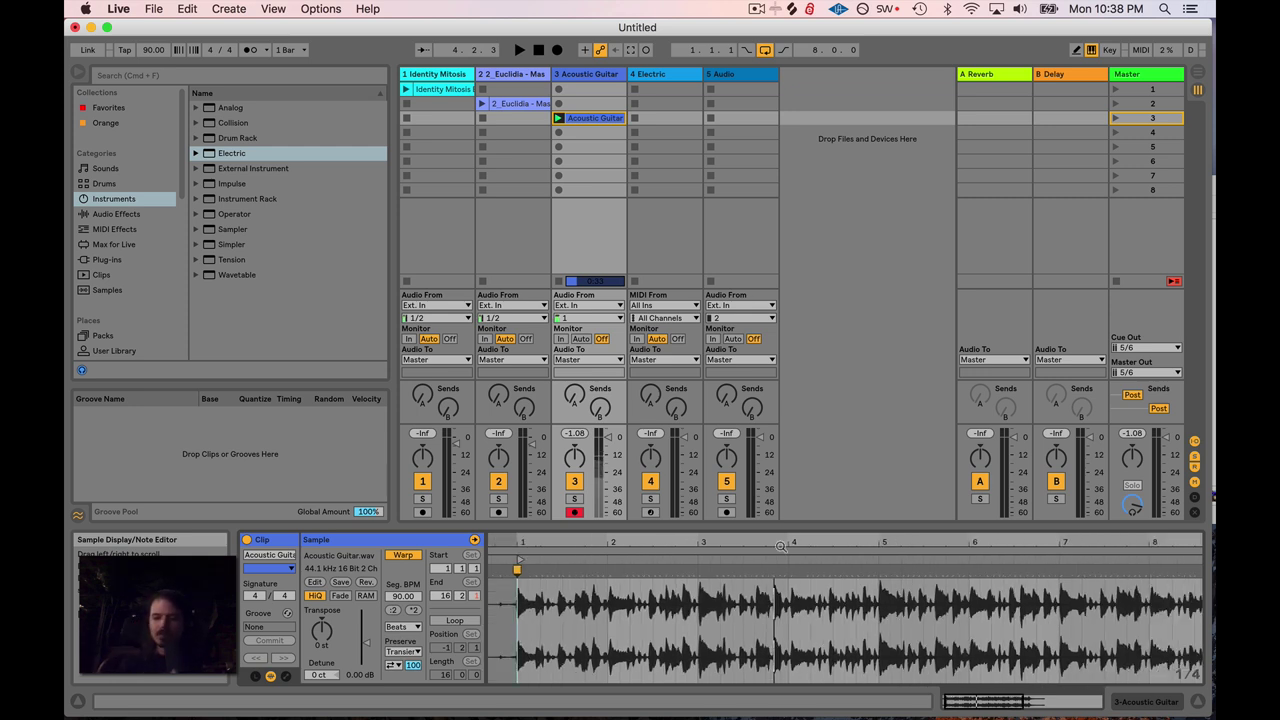
left_click_drag(781, 545, 715, 545)
mouse_move(941, 545)
left_mouse_down()
mouse_move(840, 565)
mouse_move(745, 548)
mouse_move(840, 542)
mouse_move(698, 575)
left_mouse_up()
left_click_drag(973, 548, 740, 520)
left_click_drag(540, 547, 582, 605)
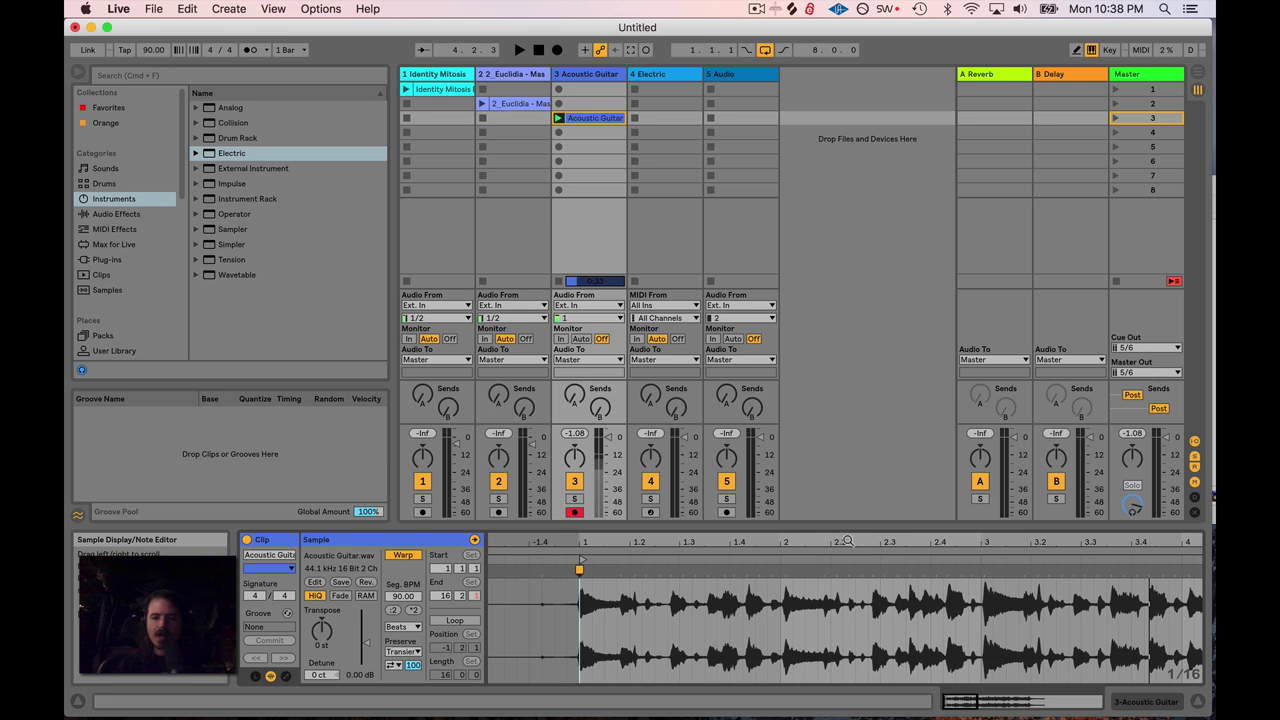
Play the Acoustic Guitar clip's opening bars and compare its transients with the beat grid
left_click_drag(849, 541, 740, 525)
left_click_drag(682, 567, 765, 594)
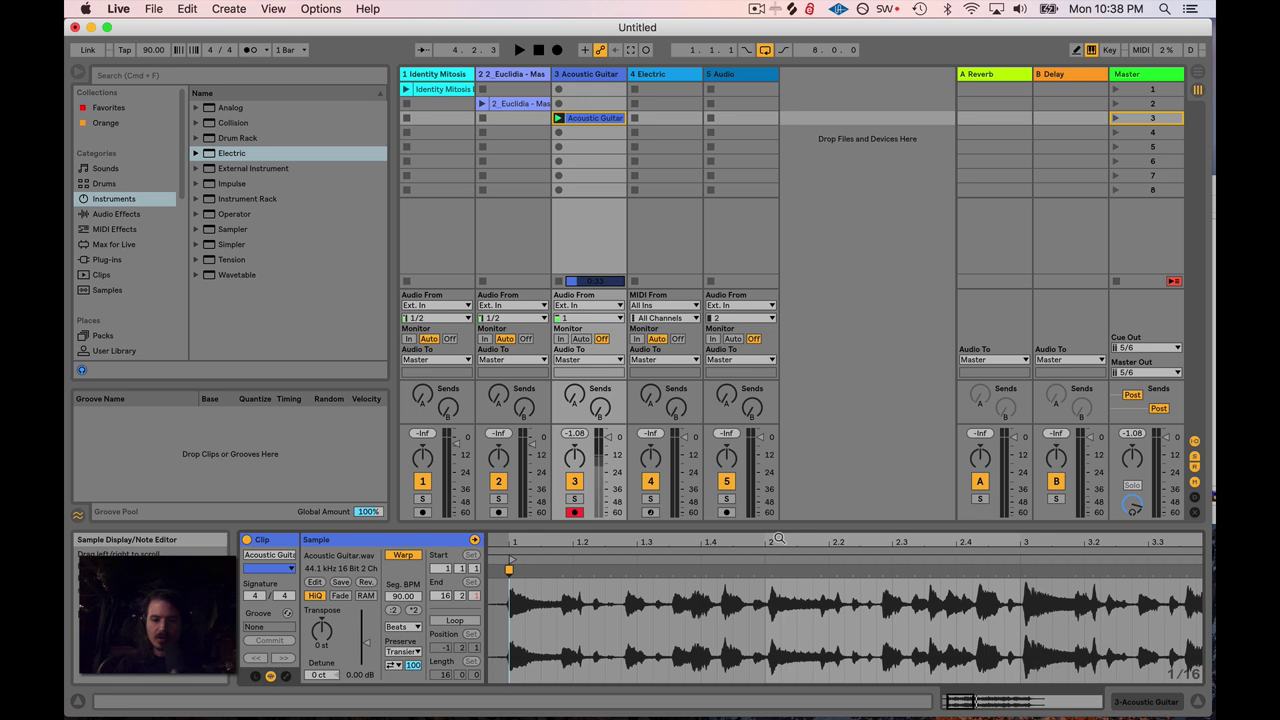
scroll(815, 580, "left", 2)
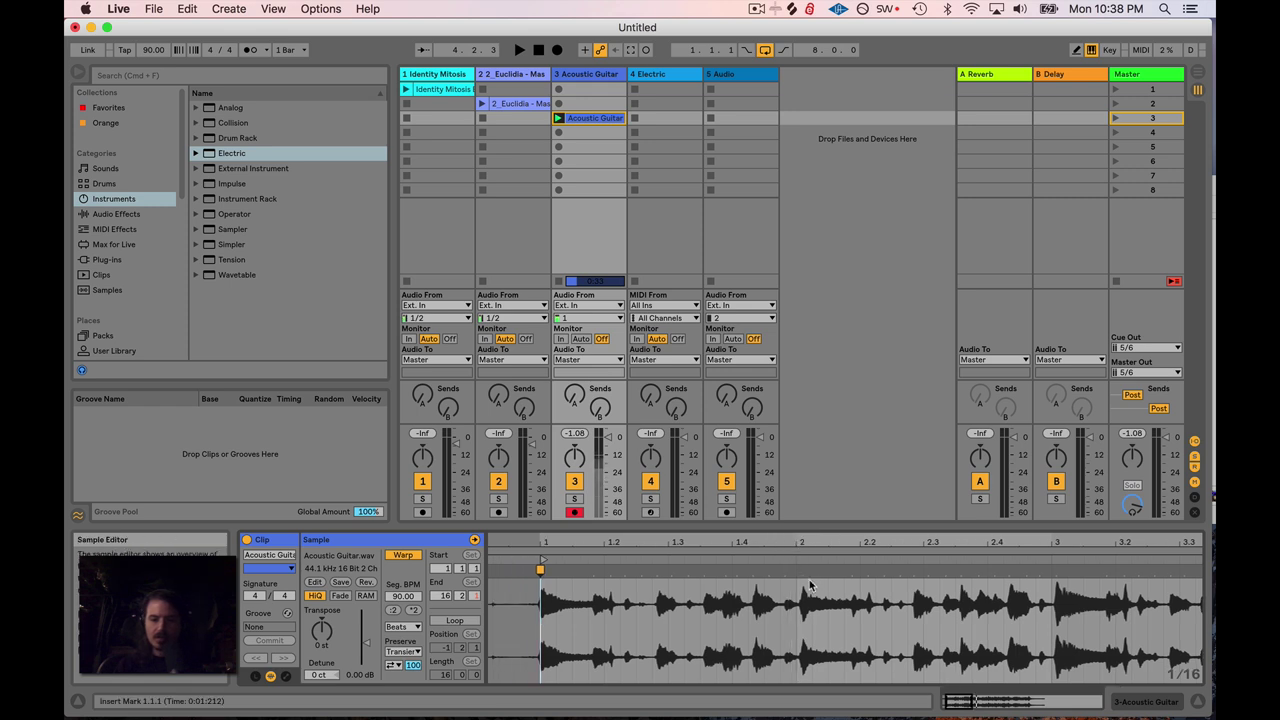
left_click_drag(818, 543, 713, 542)
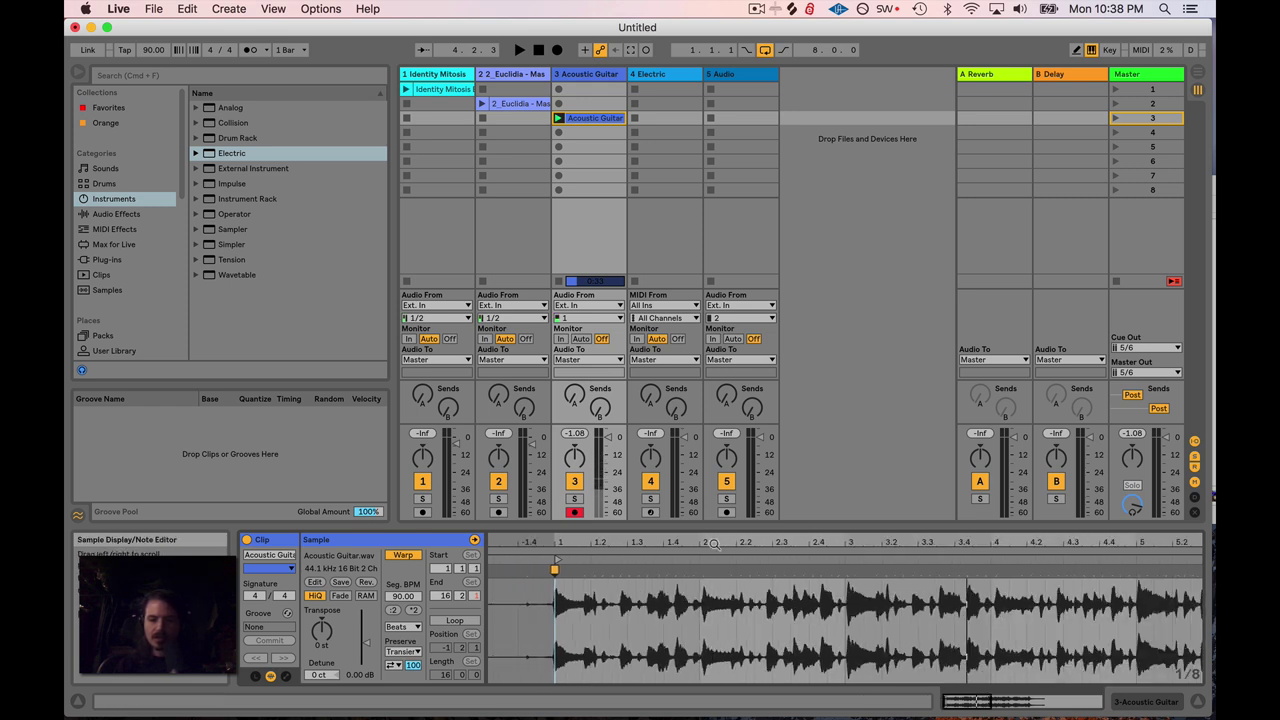
left_click(559, 119)
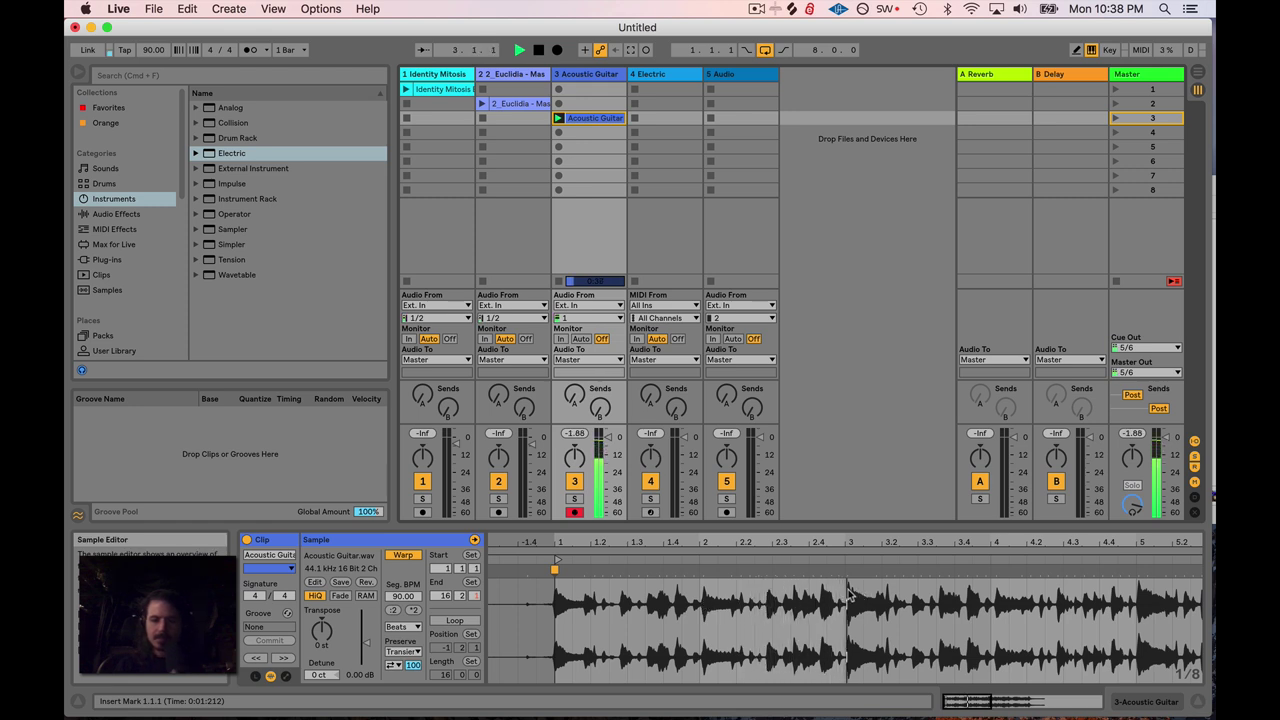
left_click(538, 49)
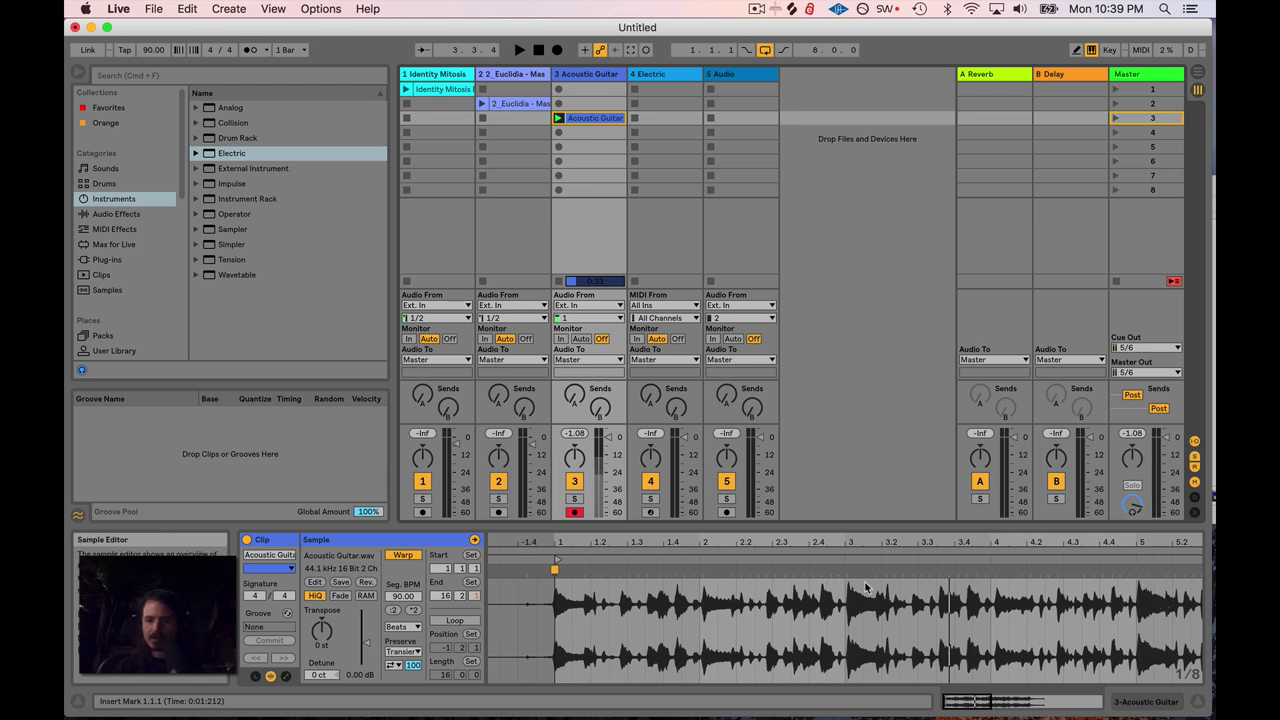
Place warp markers on the Acoustic Guitar clip's downbeat transients at bars 3 and 2, aligned to the gridlines
scroll(847, 575, "up", 3)
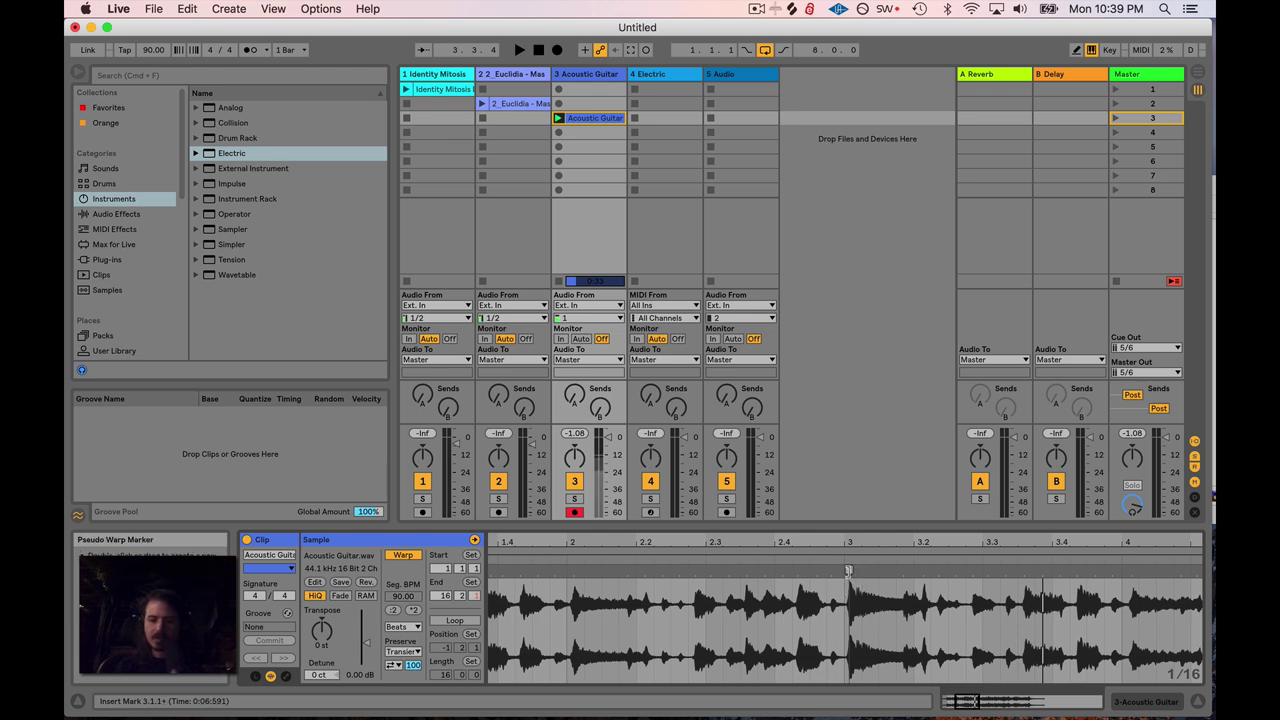
mouse_move(848, 572)
left_mouse_down()
mouse_move(812, 541)
mouse_move(948, 534)
mouse_move(889, 528)
left_mouse_up()
left_click_drag(677, 543, 677, 568)
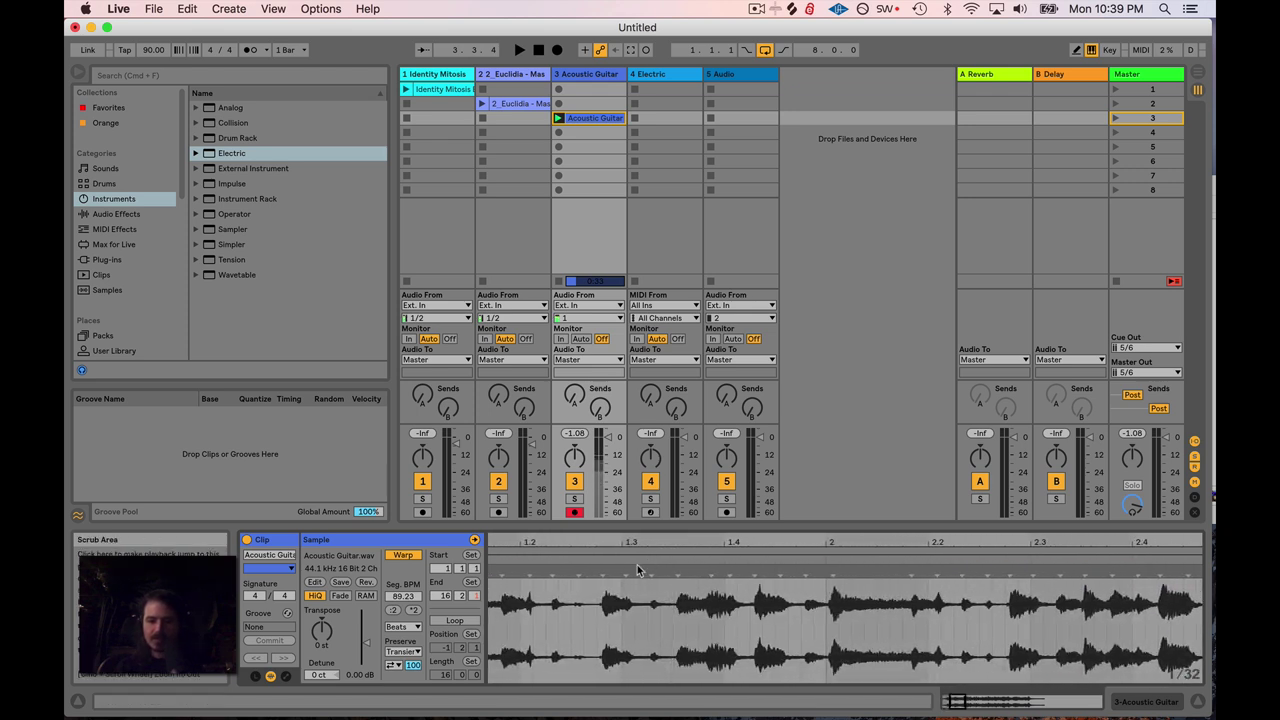
mouse_move(830, 543)
left_mouse_down()
mouse_move(830, 522)
mouse_move(835, 563)
mouse_move(823, 570)
left_mouse_up()
double_click(832, 569)
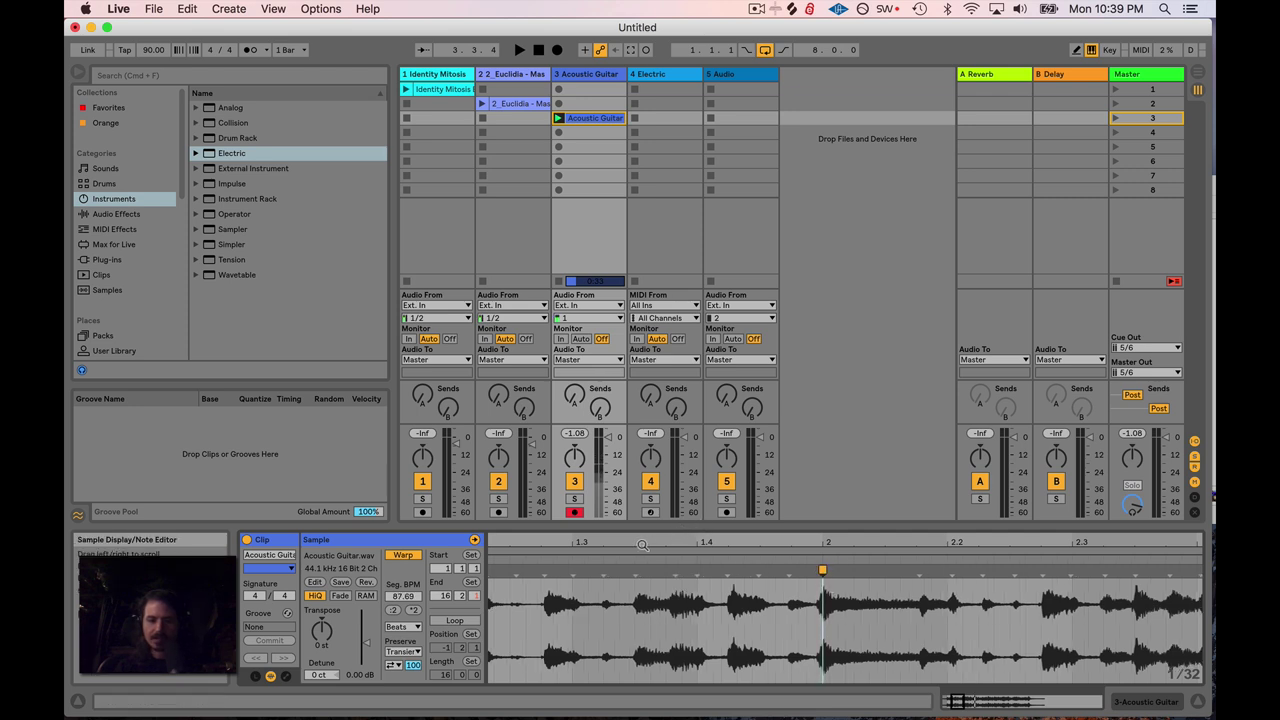
Add warp markers in the clip's first bar, aligned to beats 1.2 and 1.3
left_click_drag(766, 541, 968, 543)
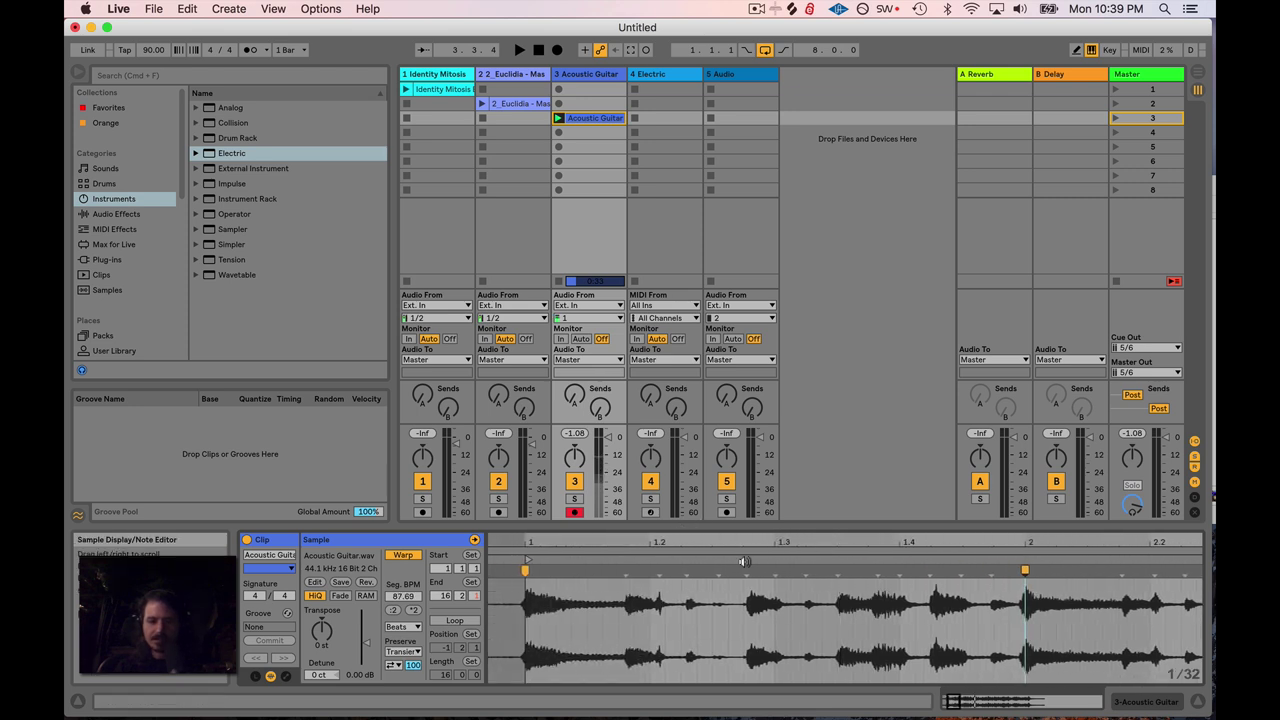
double_click(659, 570)
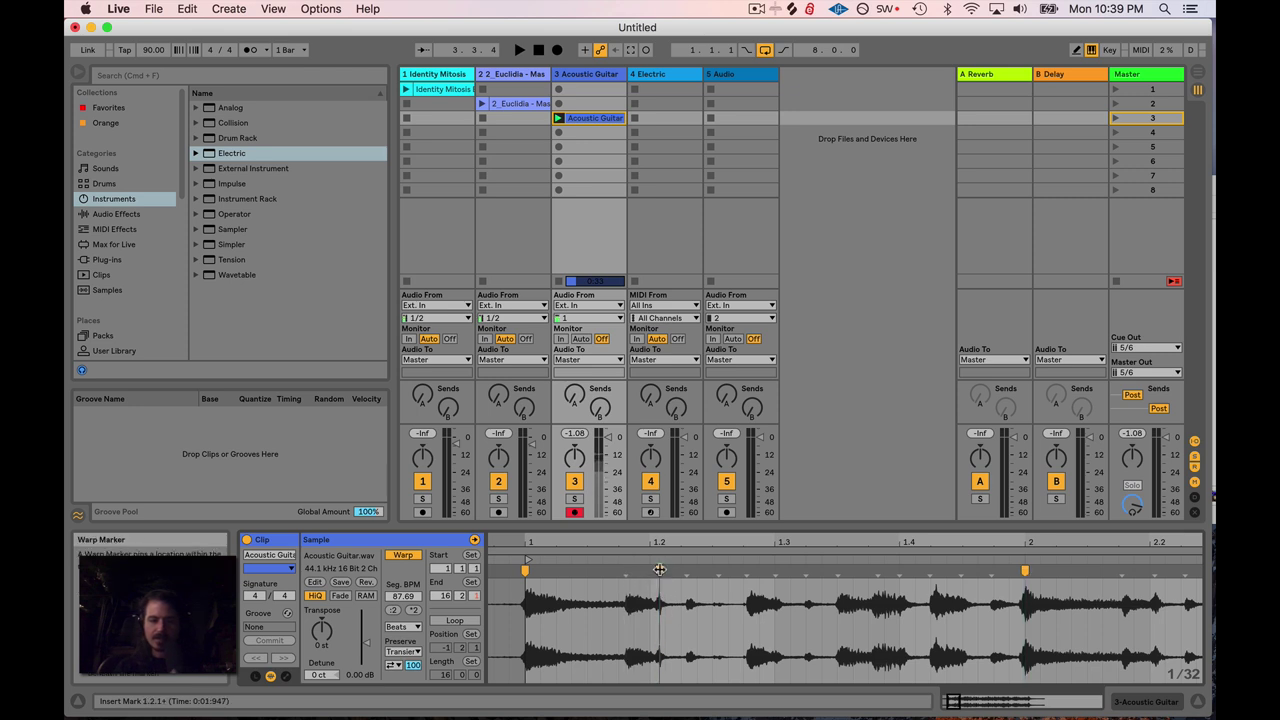
left_click_drag(659, 570, 652, 570)
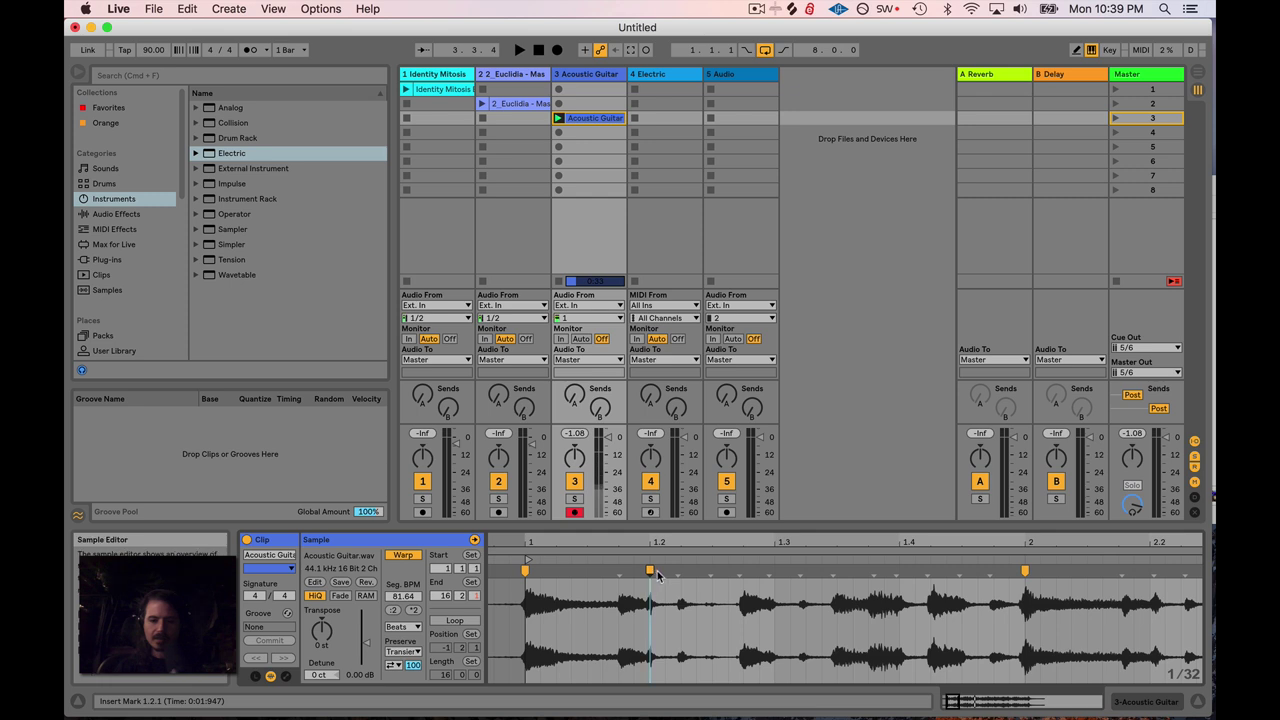
left_click(776, 571)
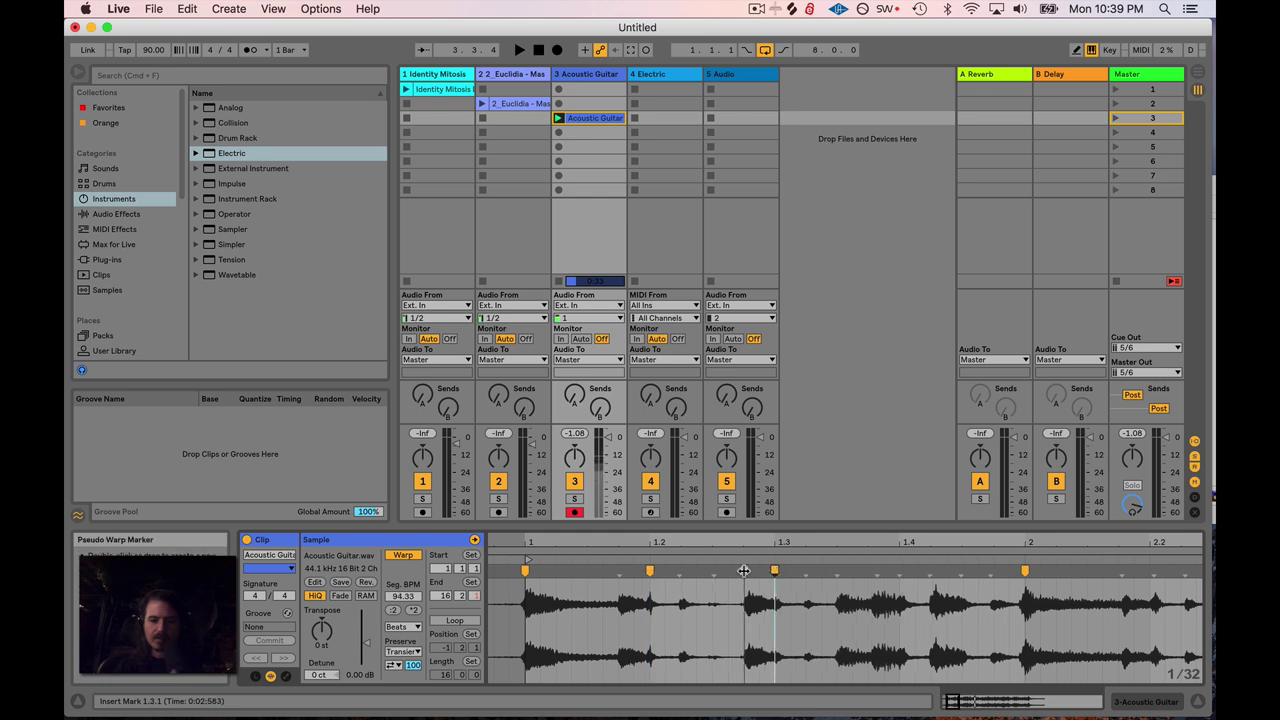
Turn on the metronome and play the Acoustic Guitar clip's first bar against it
left_click_drag(860, 541, 768, 525)
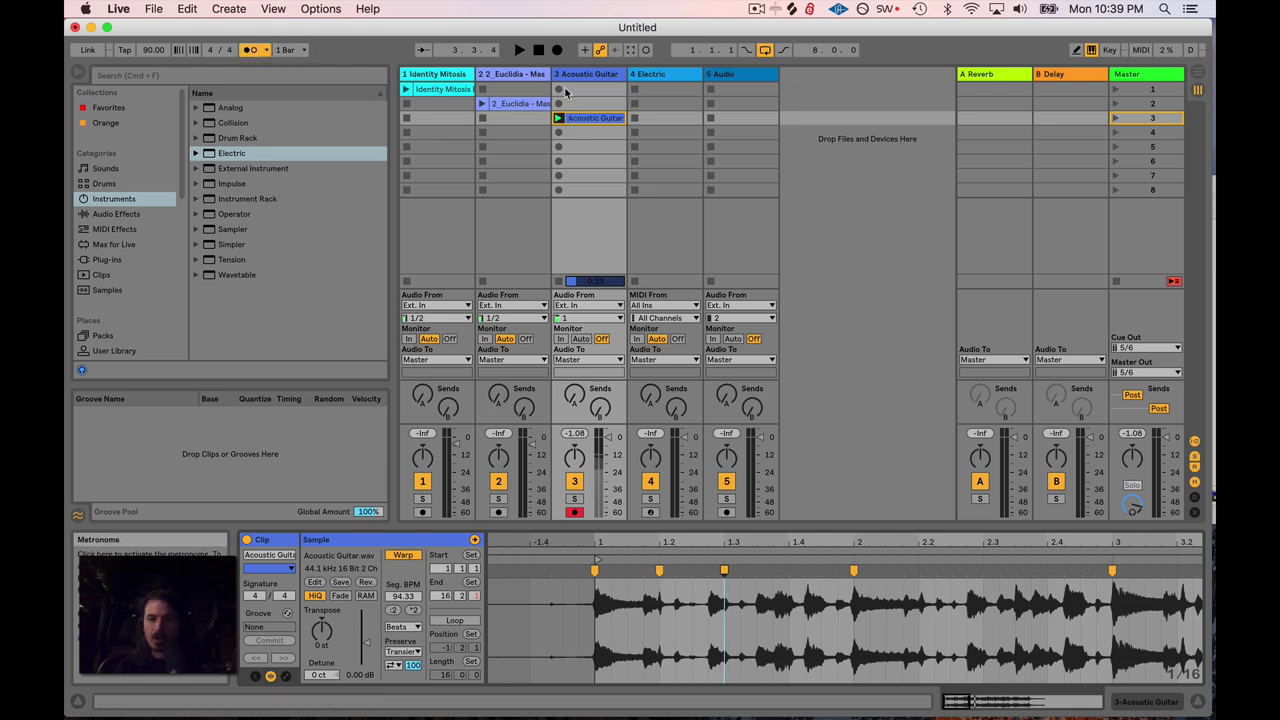
left_click(520, 50)
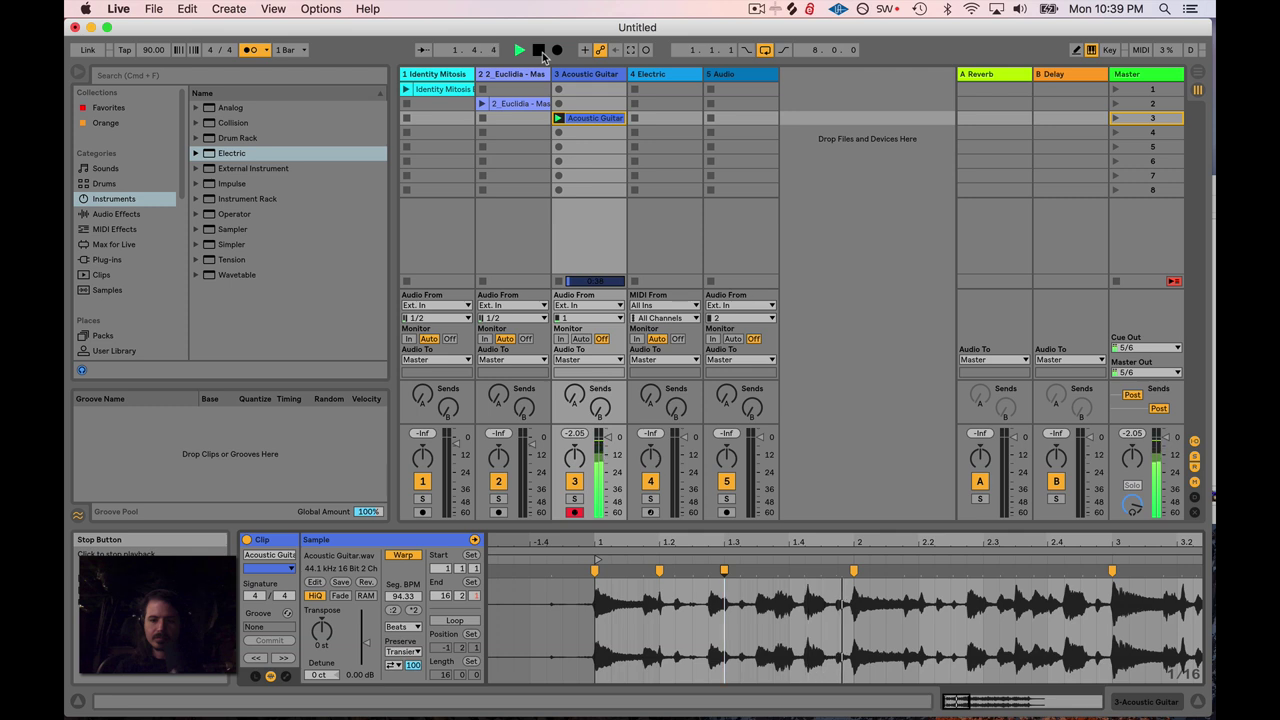
left_click(539, 50)
Add a warp marker on the clip's fourth-bar downbeat transient and align it to 4.1.1
scroll(900, 592, "right", 5)
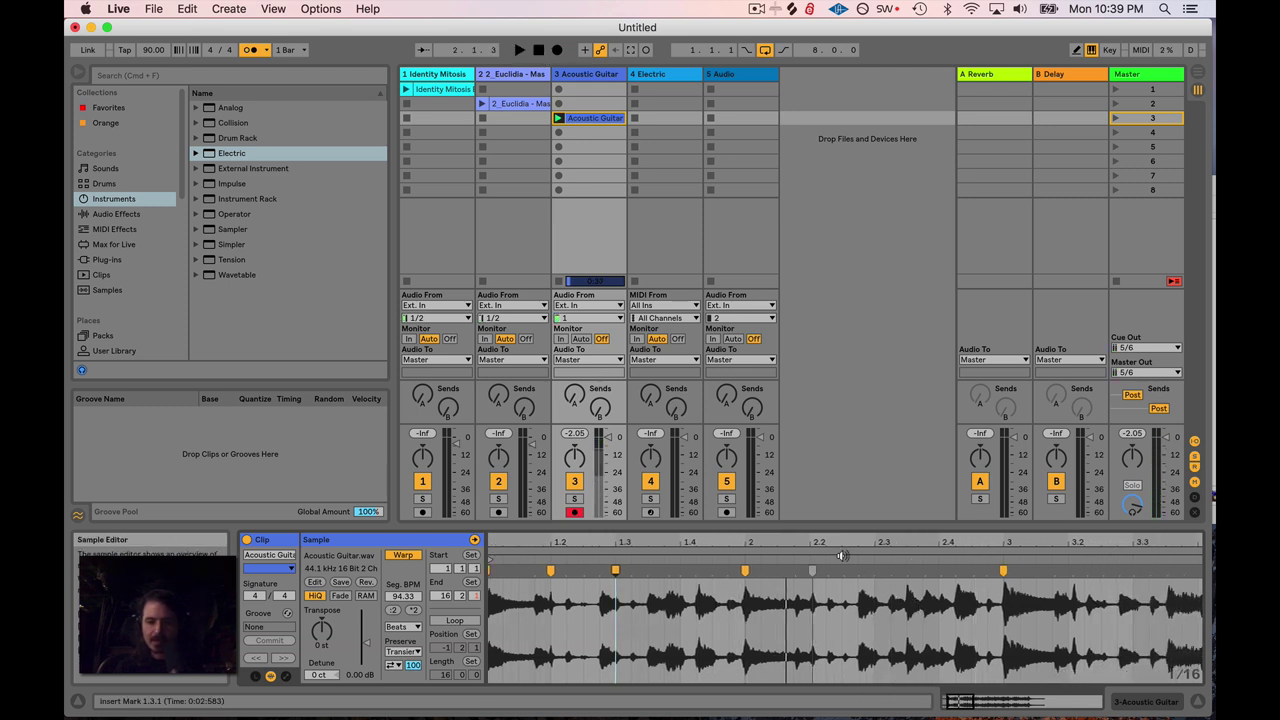
left_click_drag(935, 541, 606, 541)
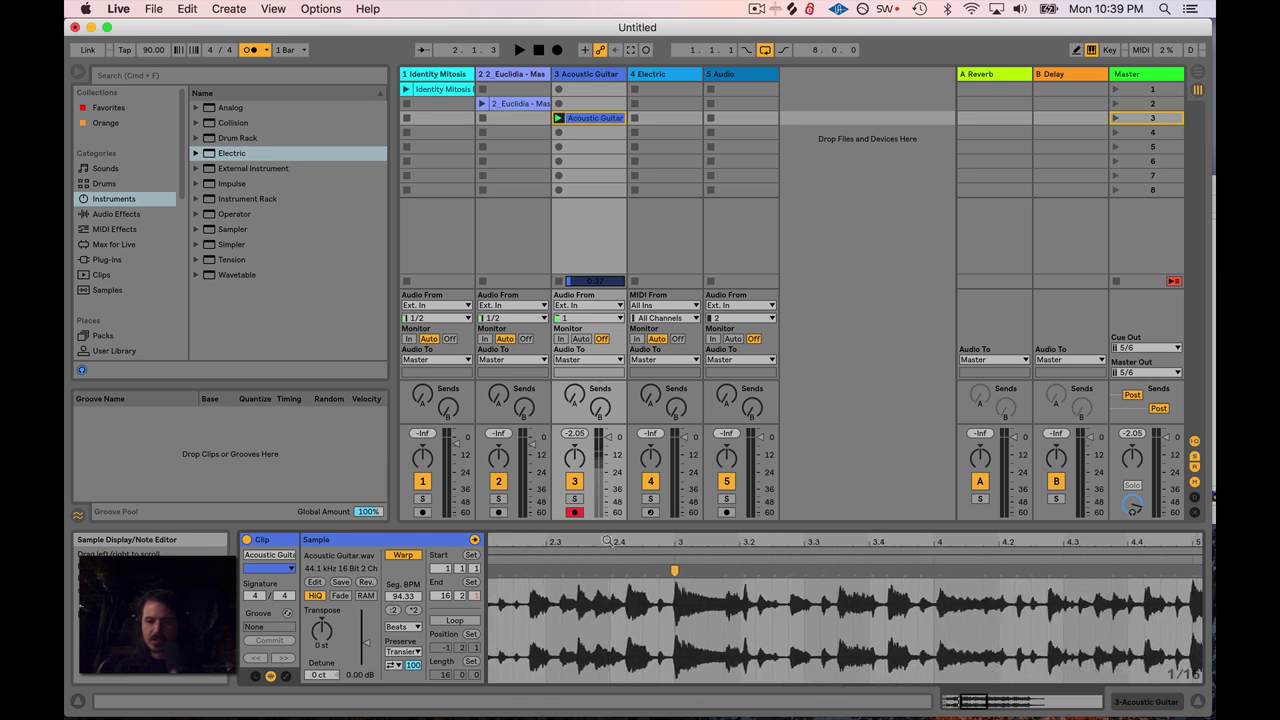
double_click(938, 570)
left_click_drag(938, 570, 934, 570)
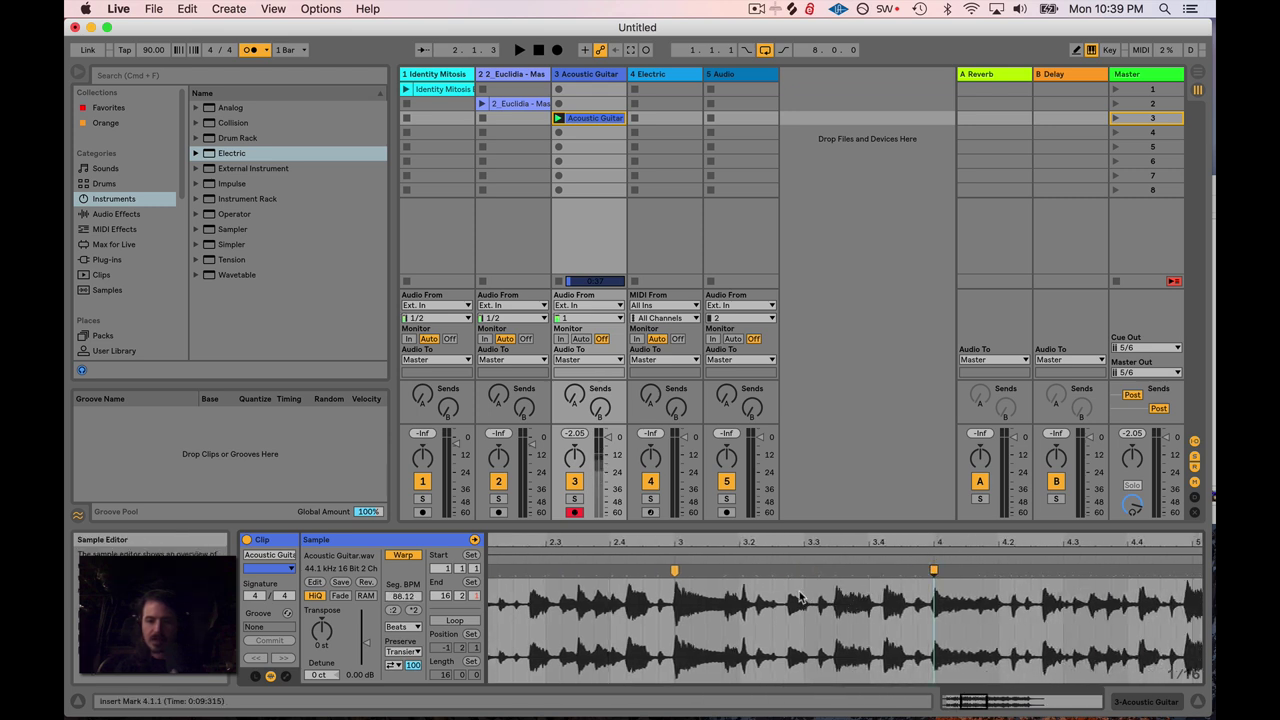
Pin the transients inside the third bar with warp markers at 3.1.4, 3.2, 3.2.2 and 3.3
double_click(726, 571)
left_click_drag(726, 571, 733, 572)
double_click(739, 571)
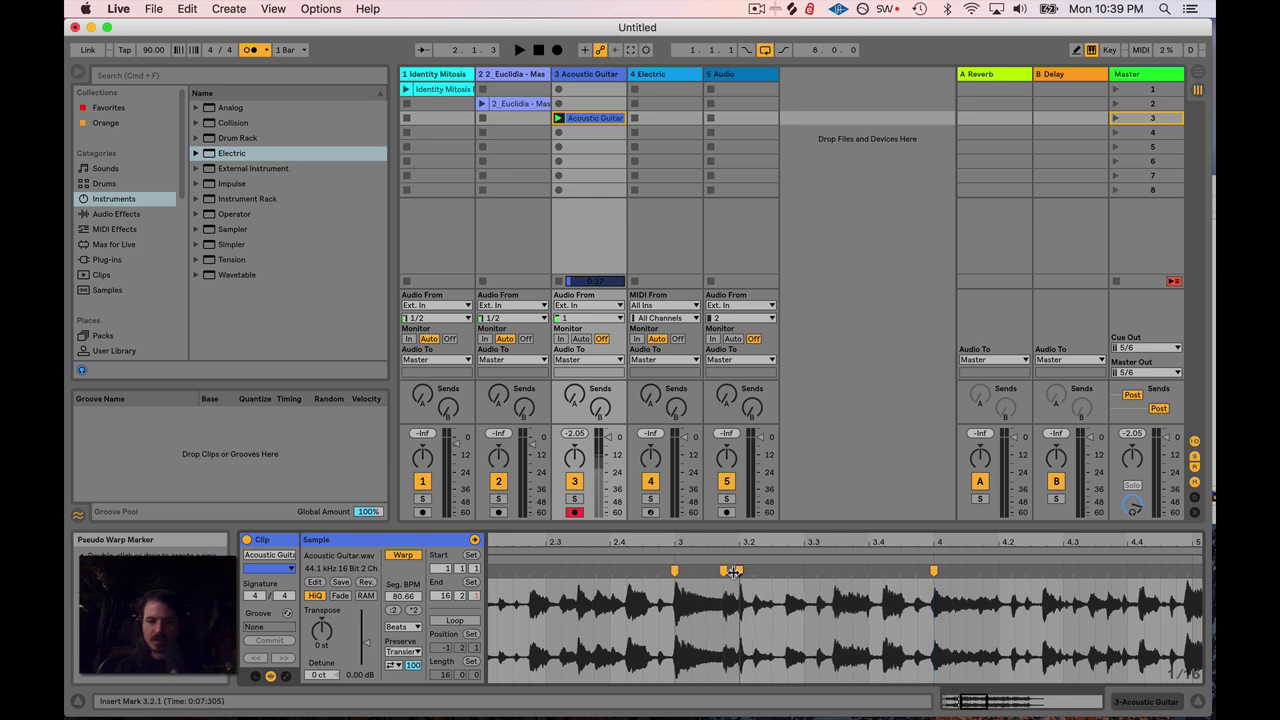
double_click(755, 570)
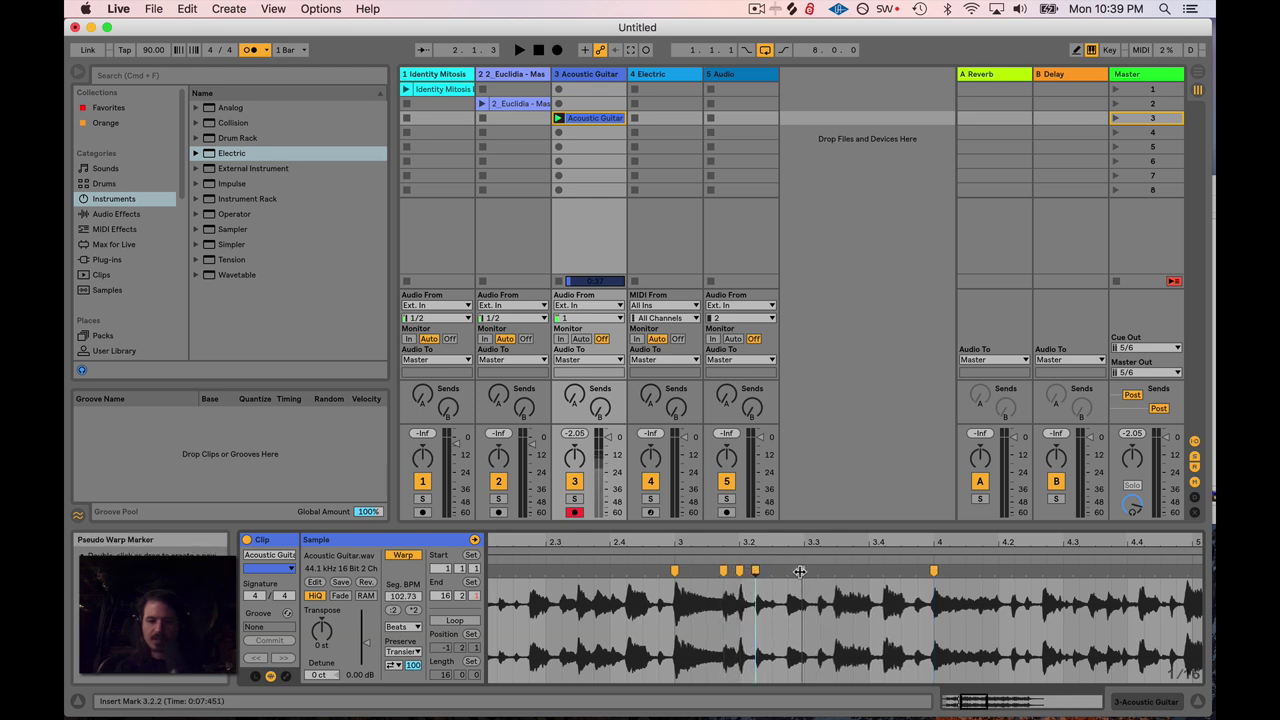
double_click(803, 570)
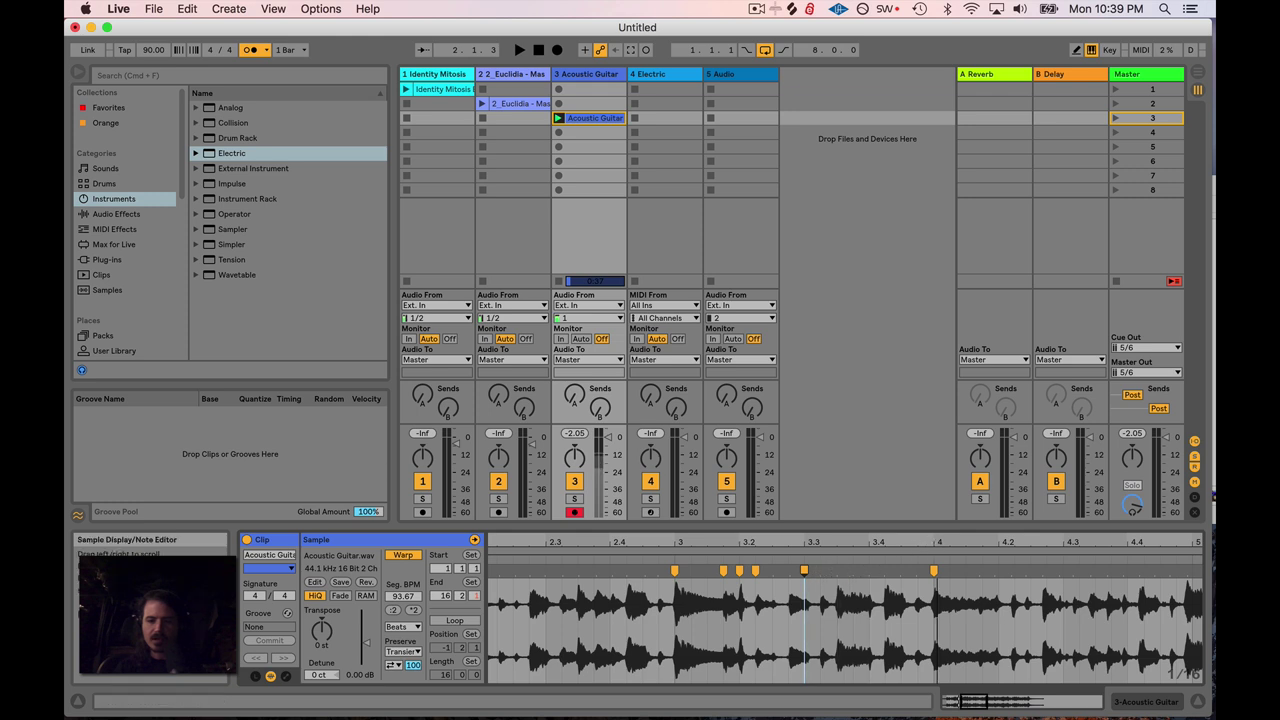
Add a warp marker on the clip's fifth-bar downbeat transient and align it to 5.1.1
scroll(900, 600, "right", 5)
double_click(999, 570)
mouse_move(1002, 571)
left_mouse_down()
mouse_move(771, 470)
mouse_move(858, 528)
left_mouse_up()
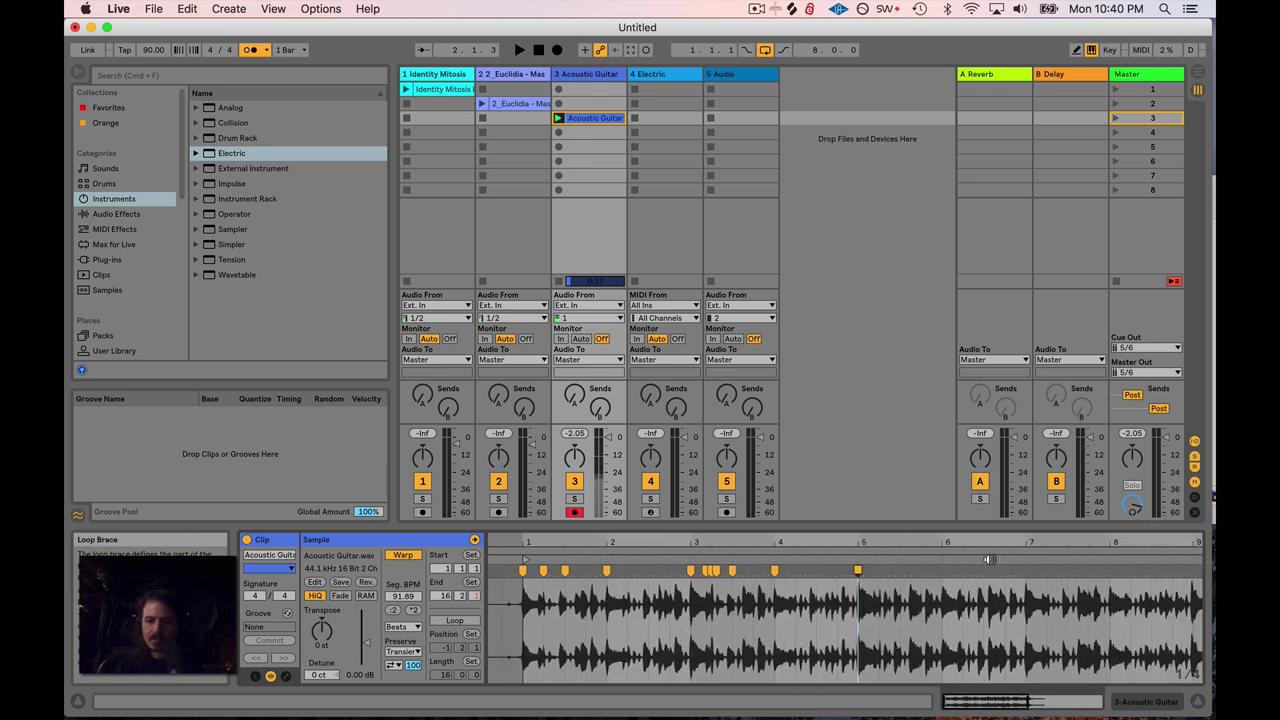
Set the Acoustic Guitar clip's loop brace to start at 1.1.1 with a length of 4 bars
left_click(816, 545)
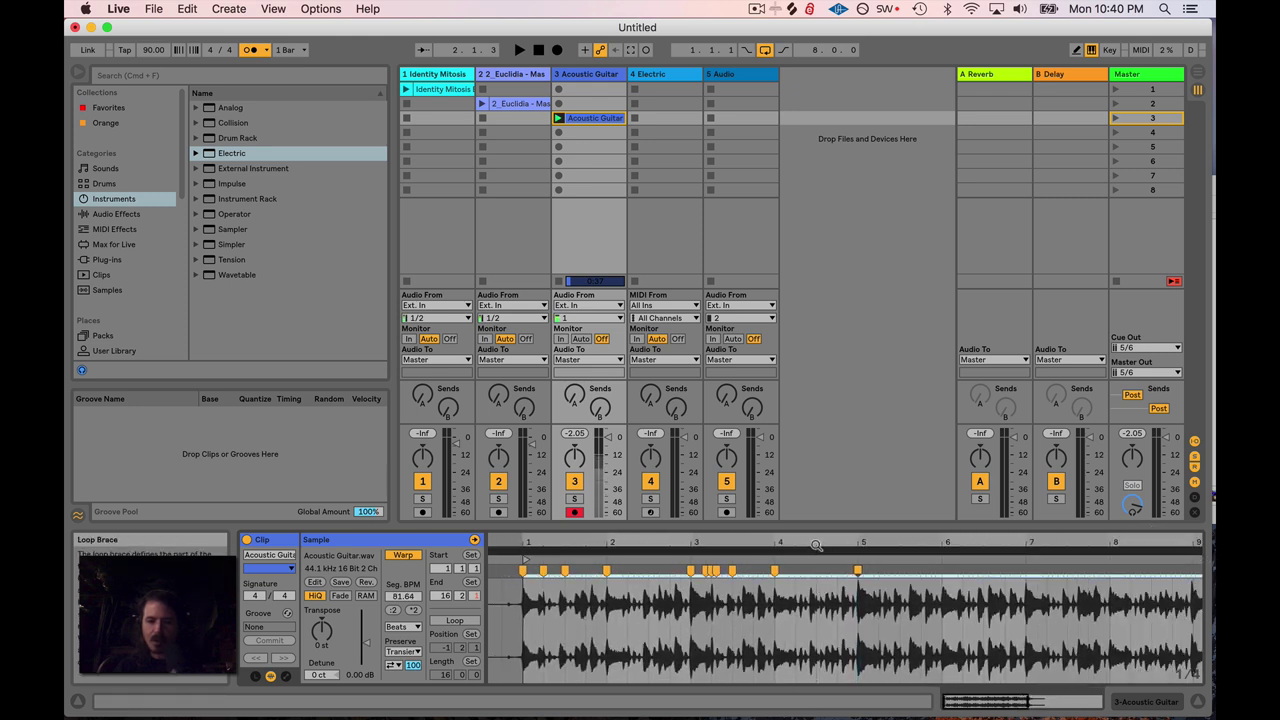
left_click_drag(816, 545, 800, 573)
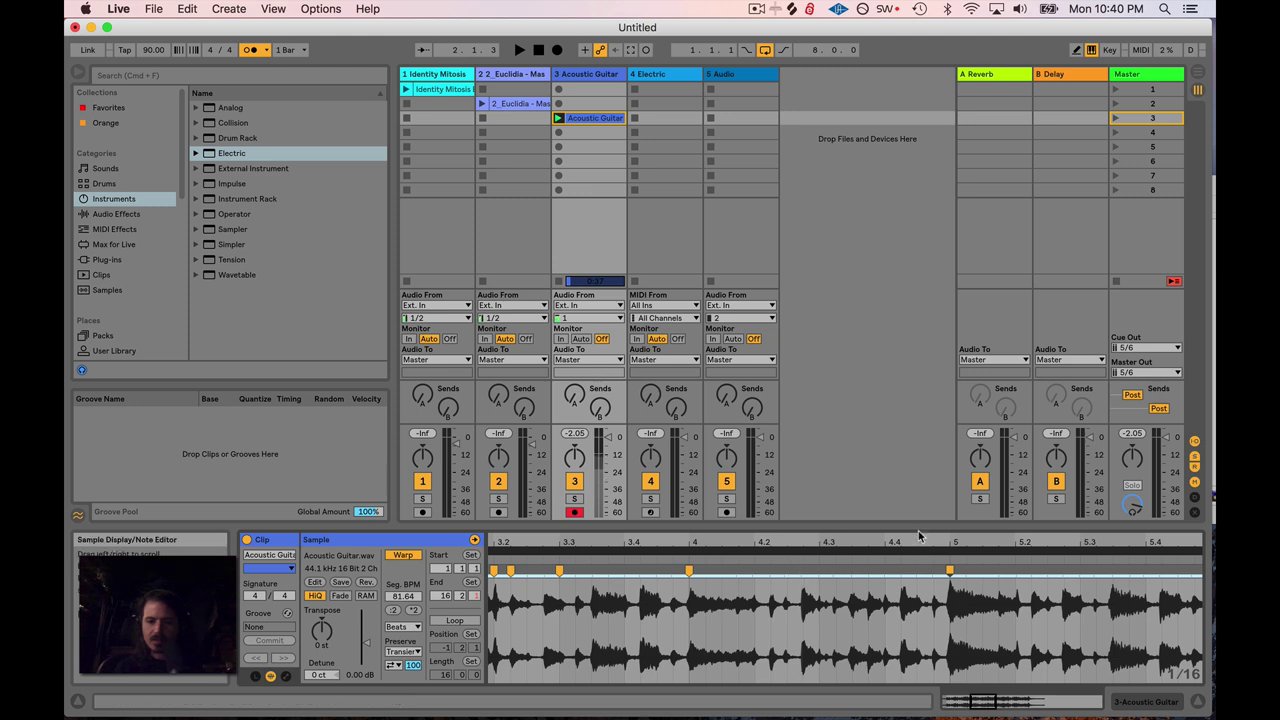
left_click_drag(920, 537, 920, 520)
left_click_drag(1192, 549, 685, 537)
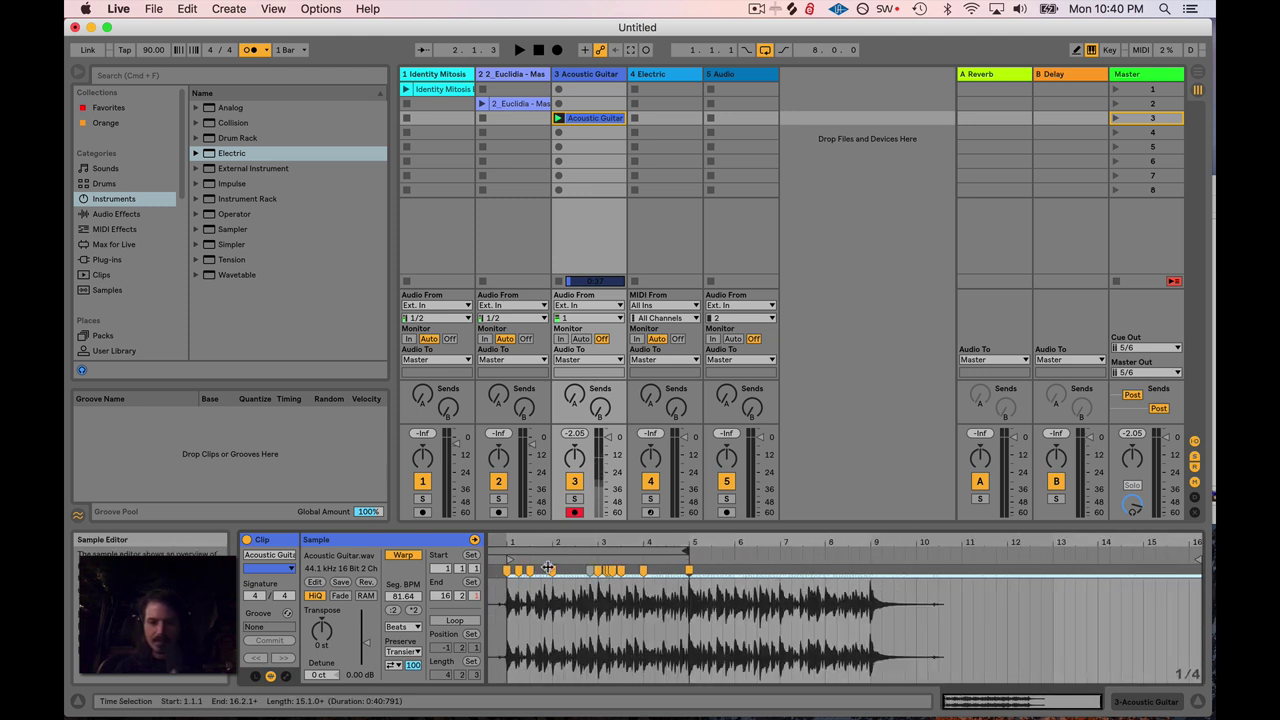
left_click_drag(492, 549, 501, 548)
scroll(522, 545, "up", 5)
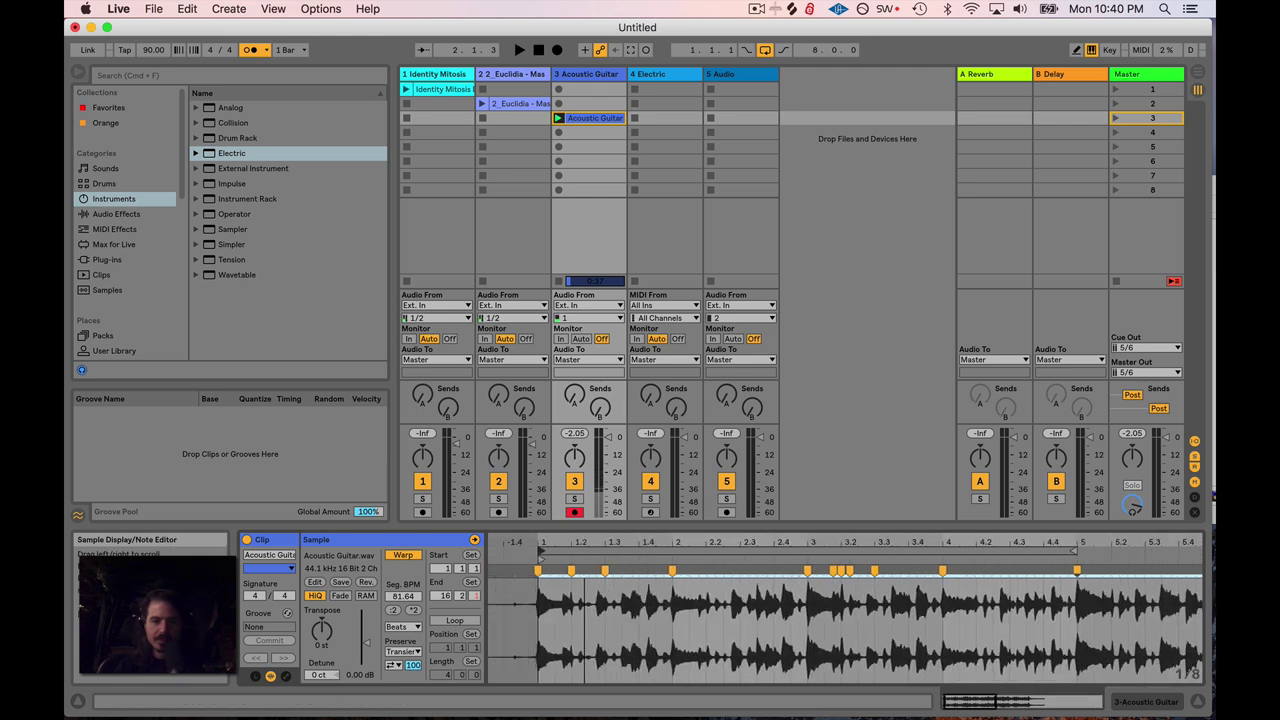
Launch the Acoustic Guitar clip and listen to its four warped bars against the metronome
left_click(560, 120)
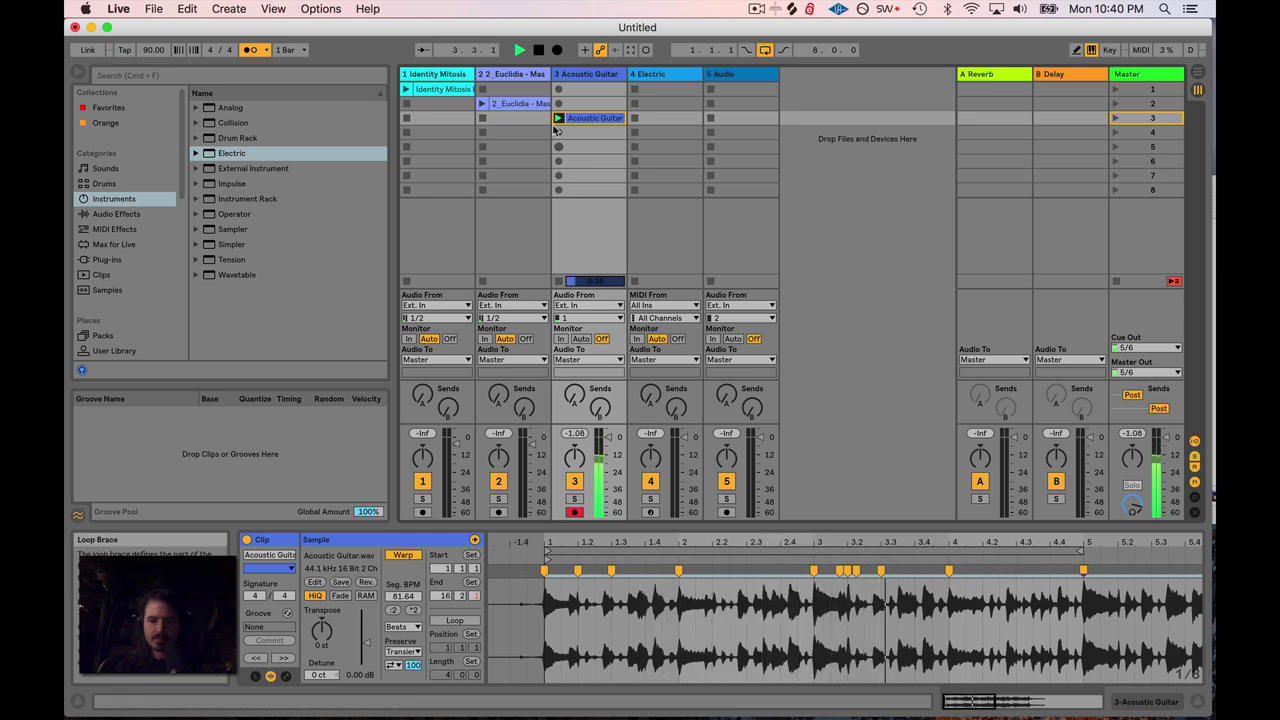
left_click(538, 50)
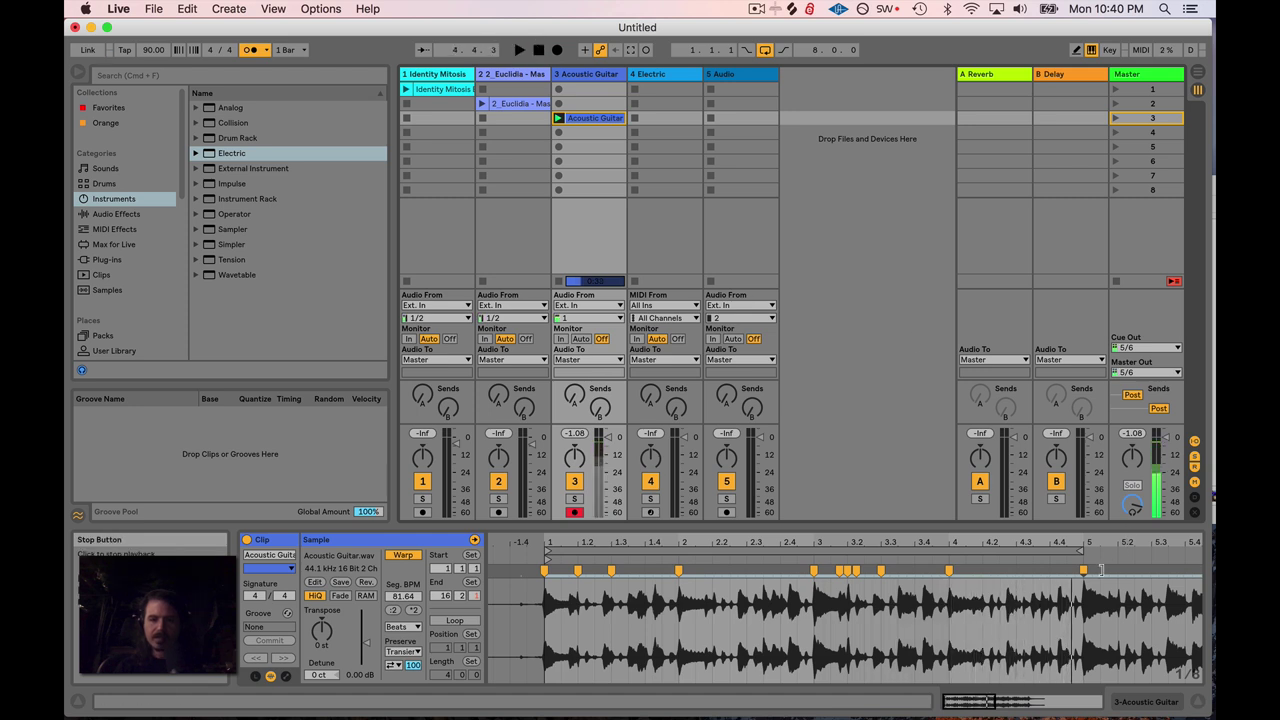
left_click_drag(1008, 625, 1008, 665)
scroll(1008, 600, "down", 3)
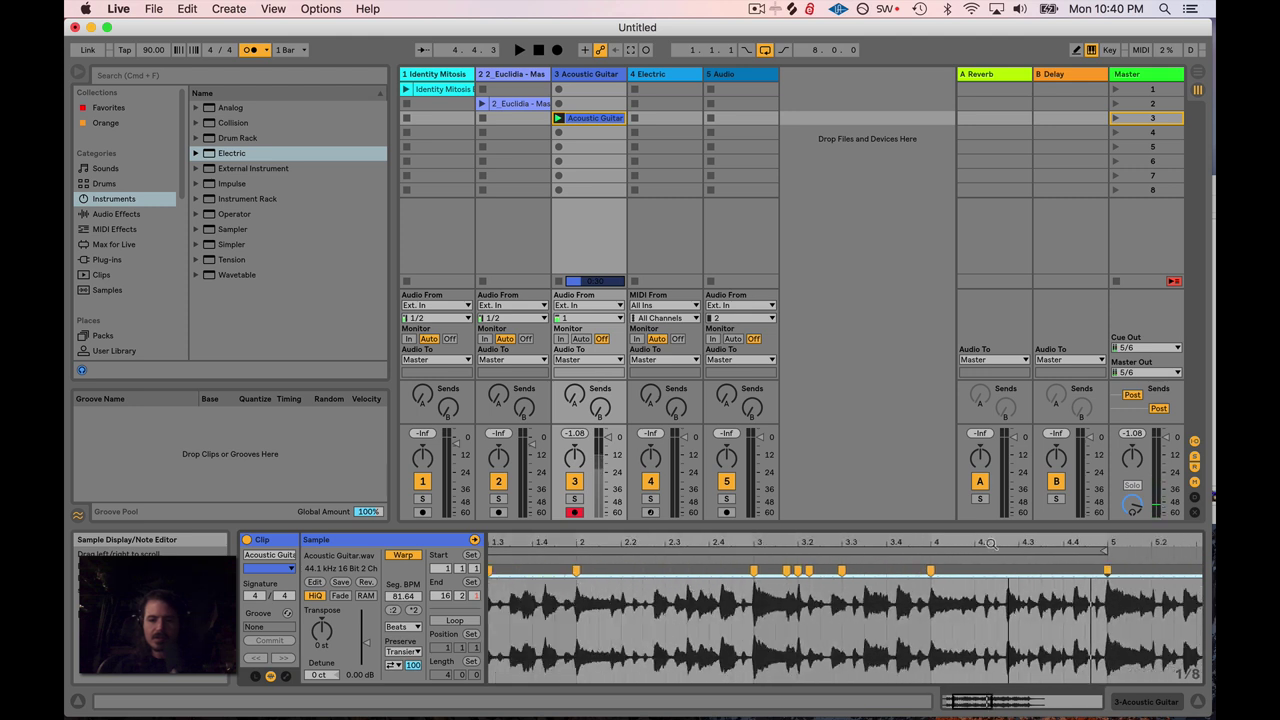
Set the Acoustic Guitar clip's warp mode to Complex and turn on Loop
left_click(400, 627)
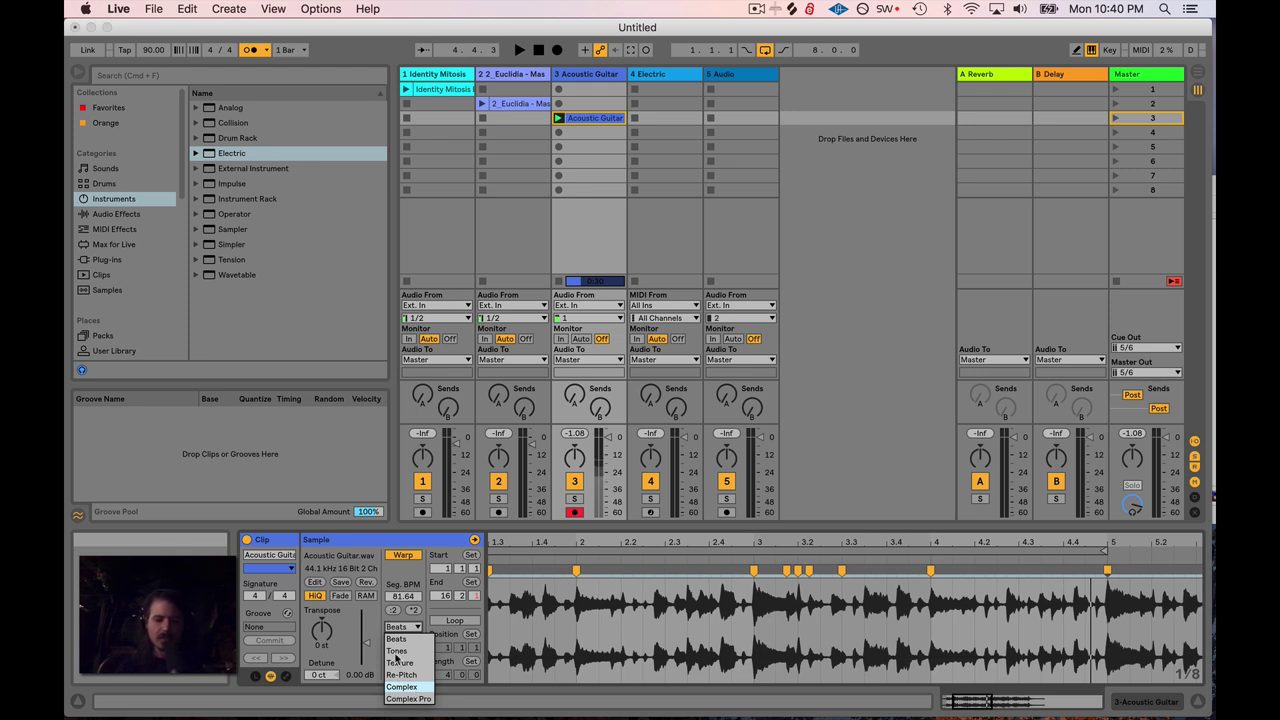
left_click(401, 687)
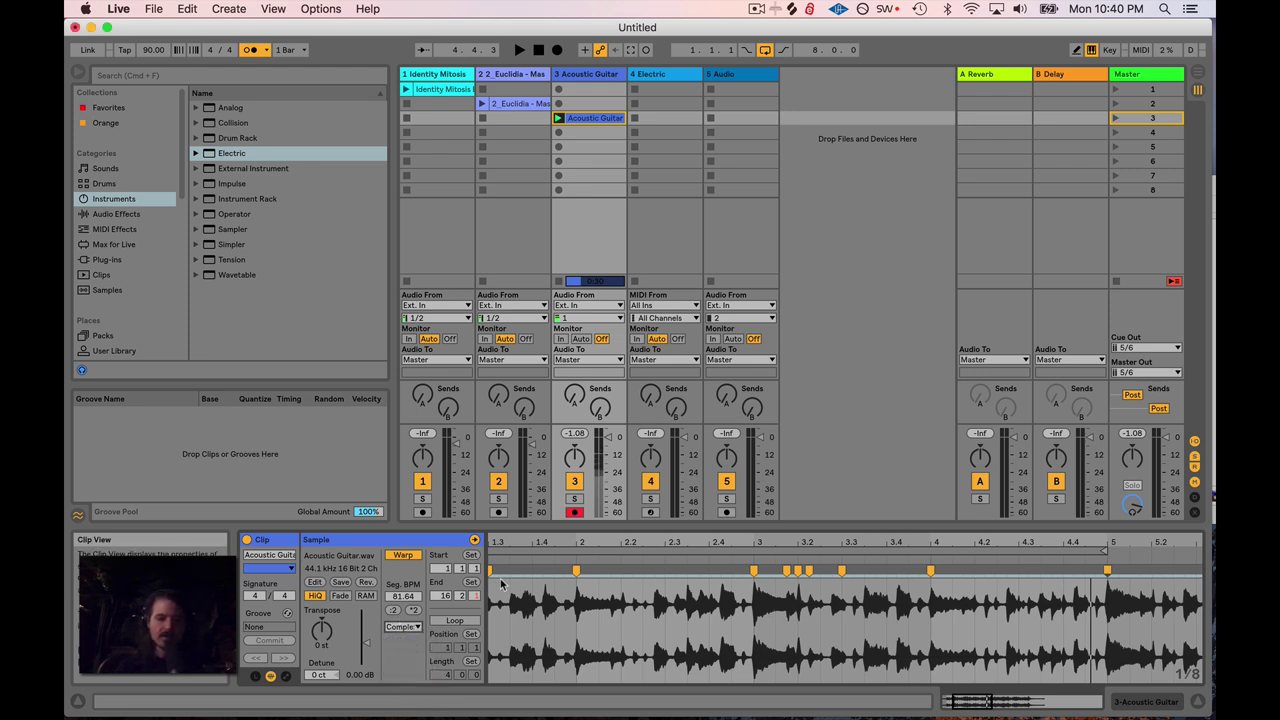
scroll(581, 552, "down", 5)
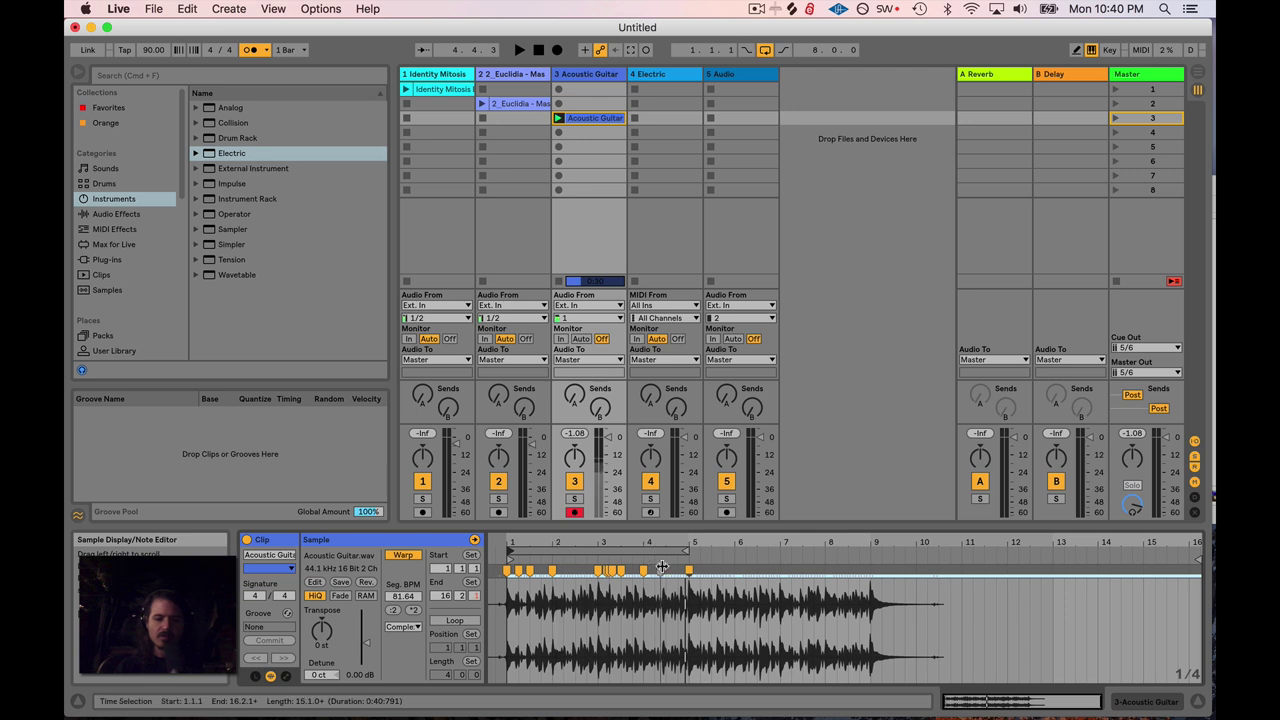
left_click(455, 620)
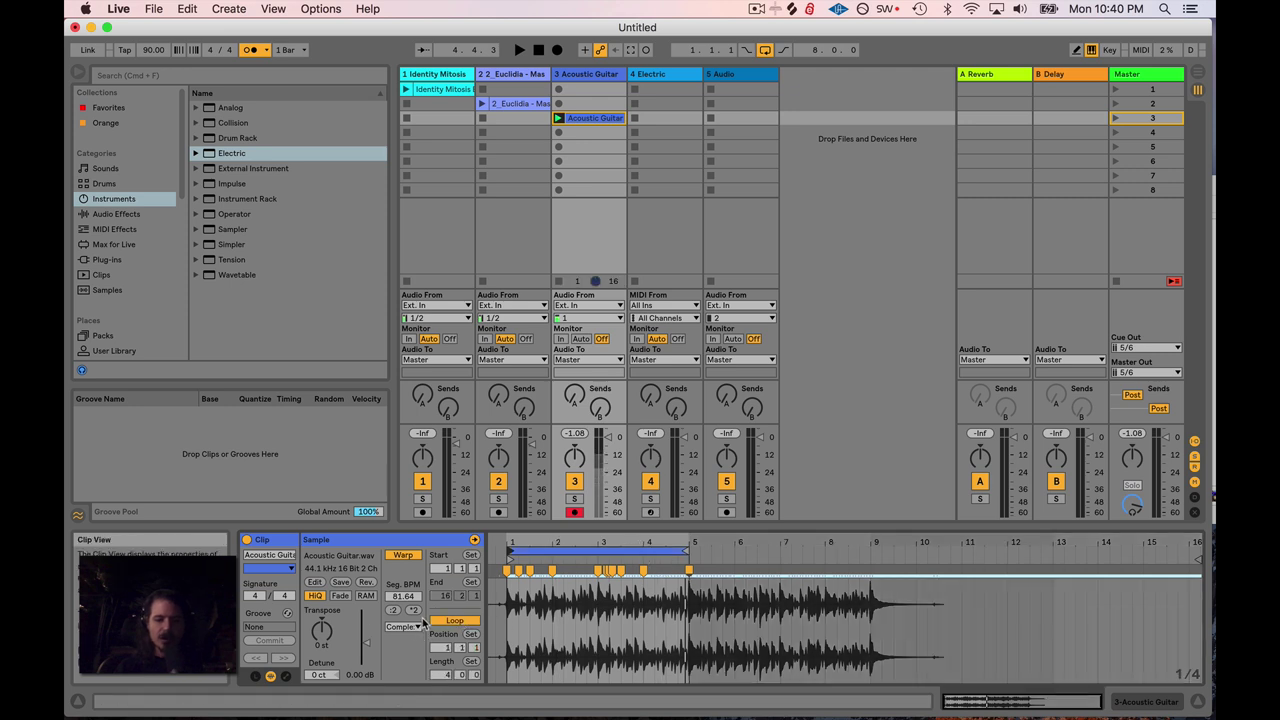
Play the looped four-bar Acoustic Guitar section in Complex mode with the metronome to check its timing
scroll(540, 610, "up", 3)
left_click_drag(538, 615, 614, 610)
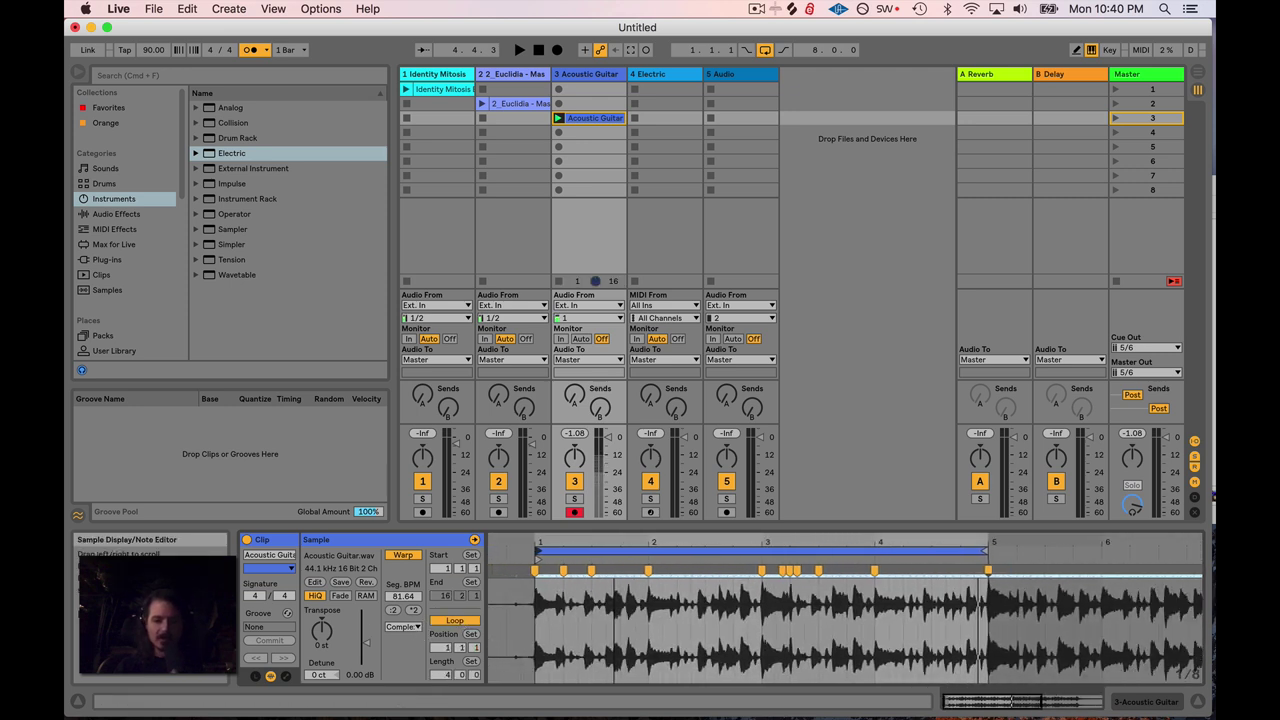
left_click(519, 50)
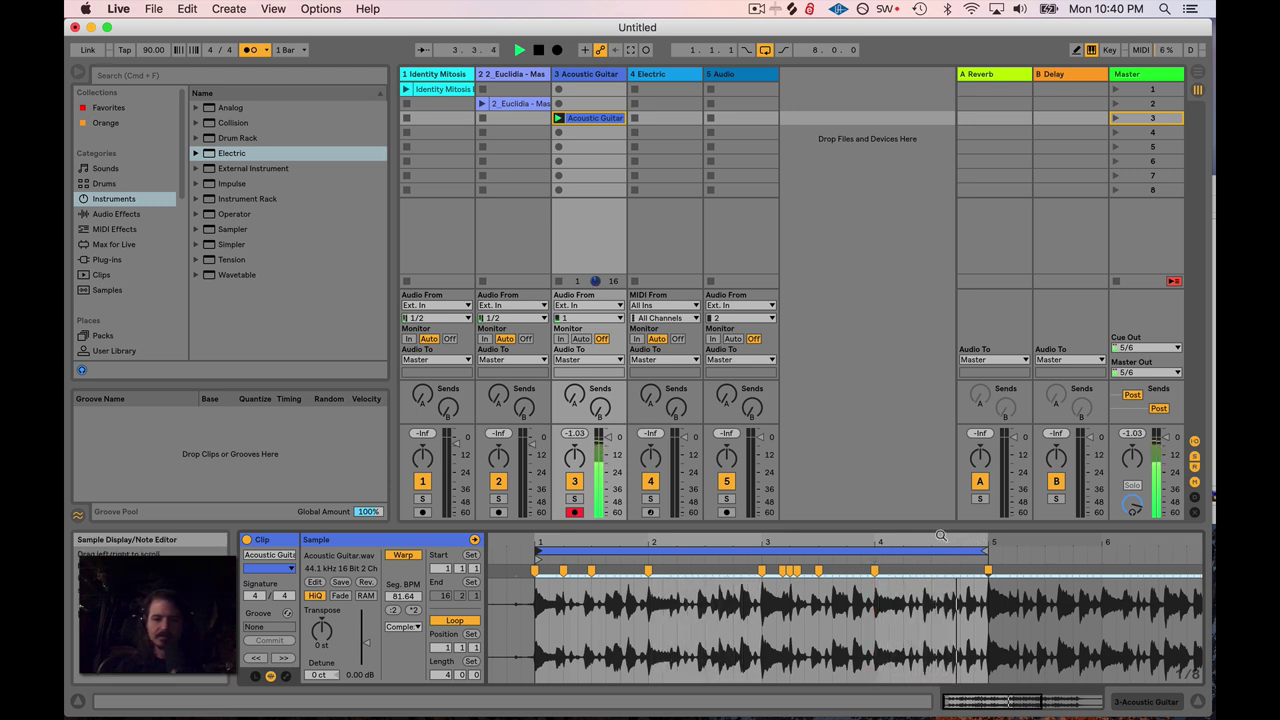
left_click_drag(940, 536, 940, 516)
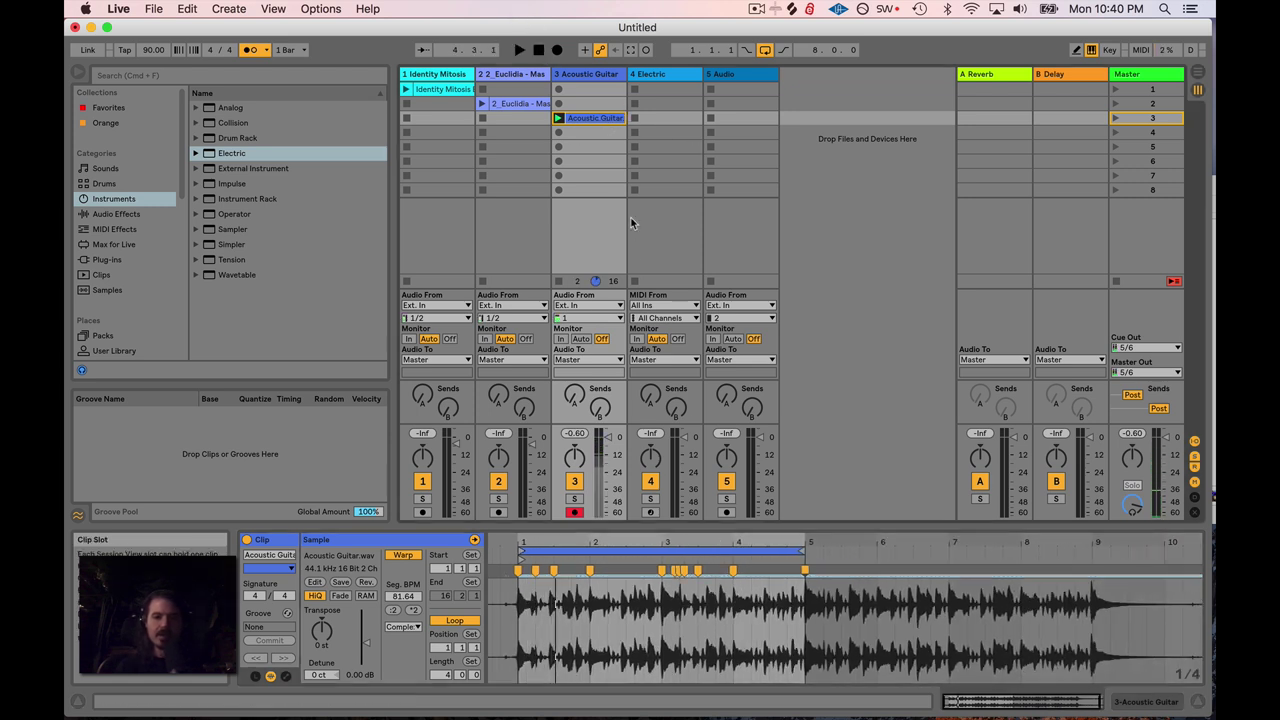
Place the Acoustic Guitar clip from Session View at bar 1 of its Arrangement track, and return playback to the Arrangement
left_click_drag(545, 544, 545, 541)
key("Tab")
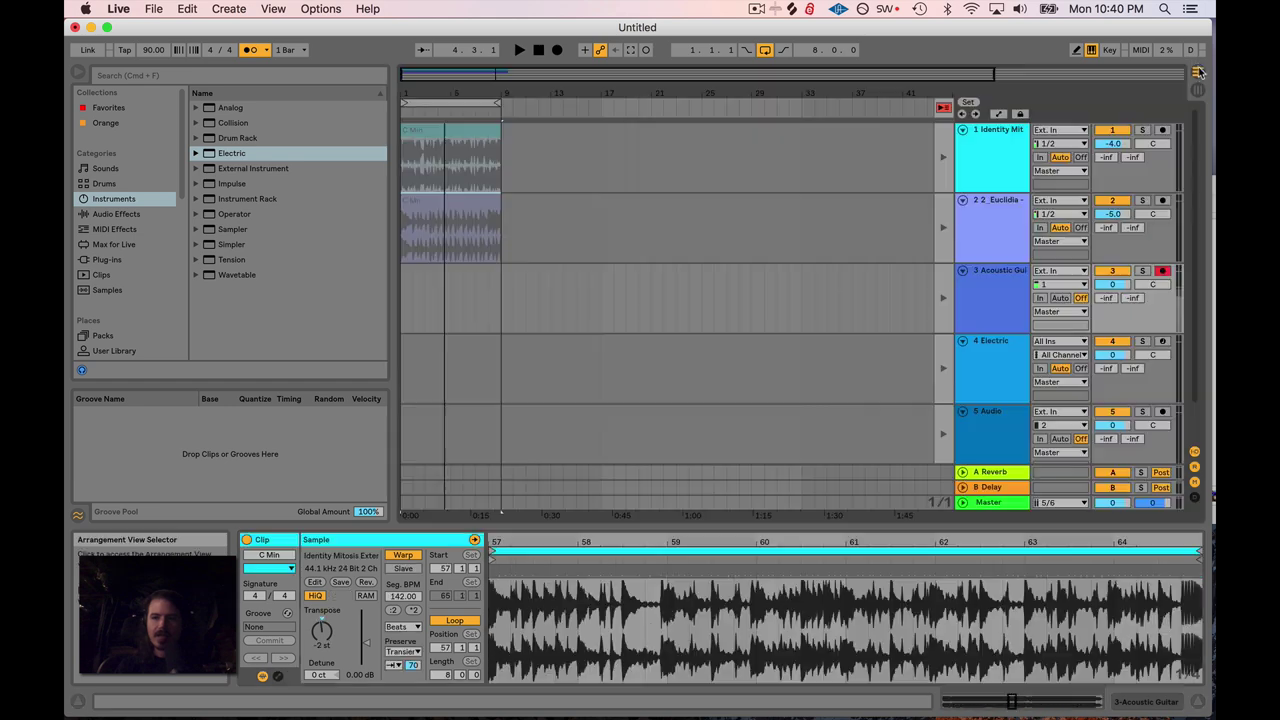
left_click(1199, 89)
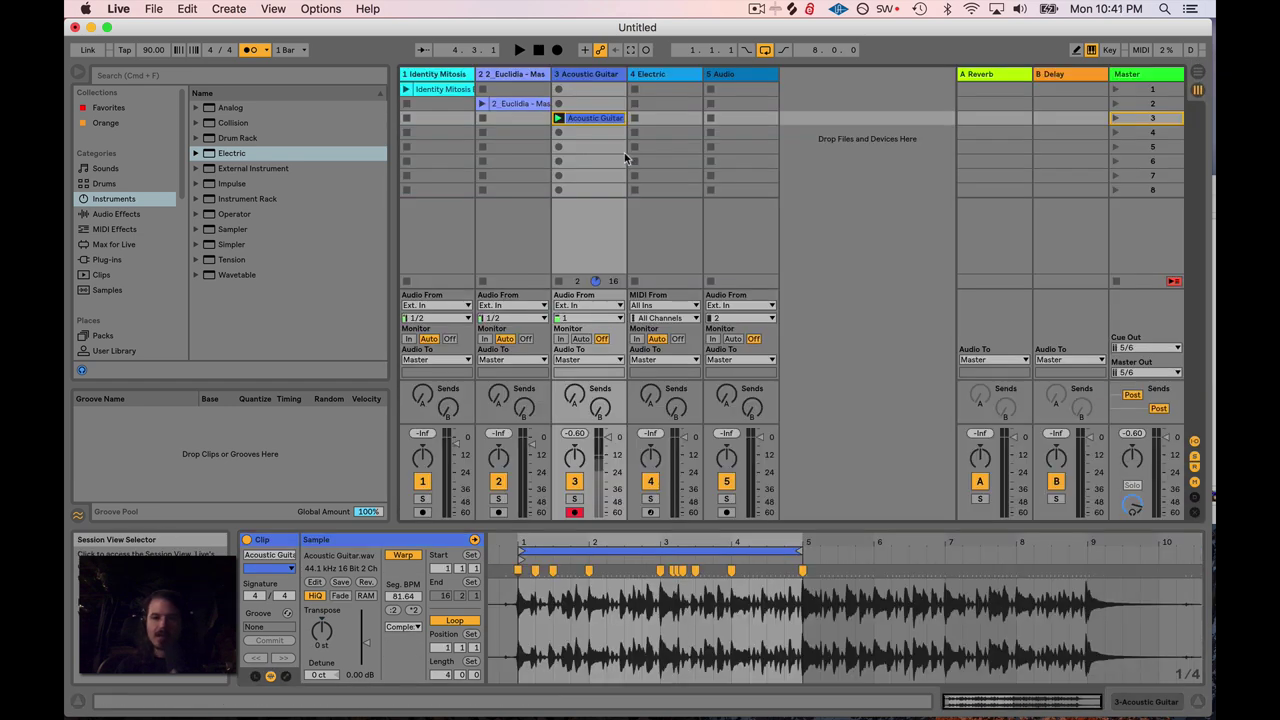
left_click_drag(608, 125, 948, 103)
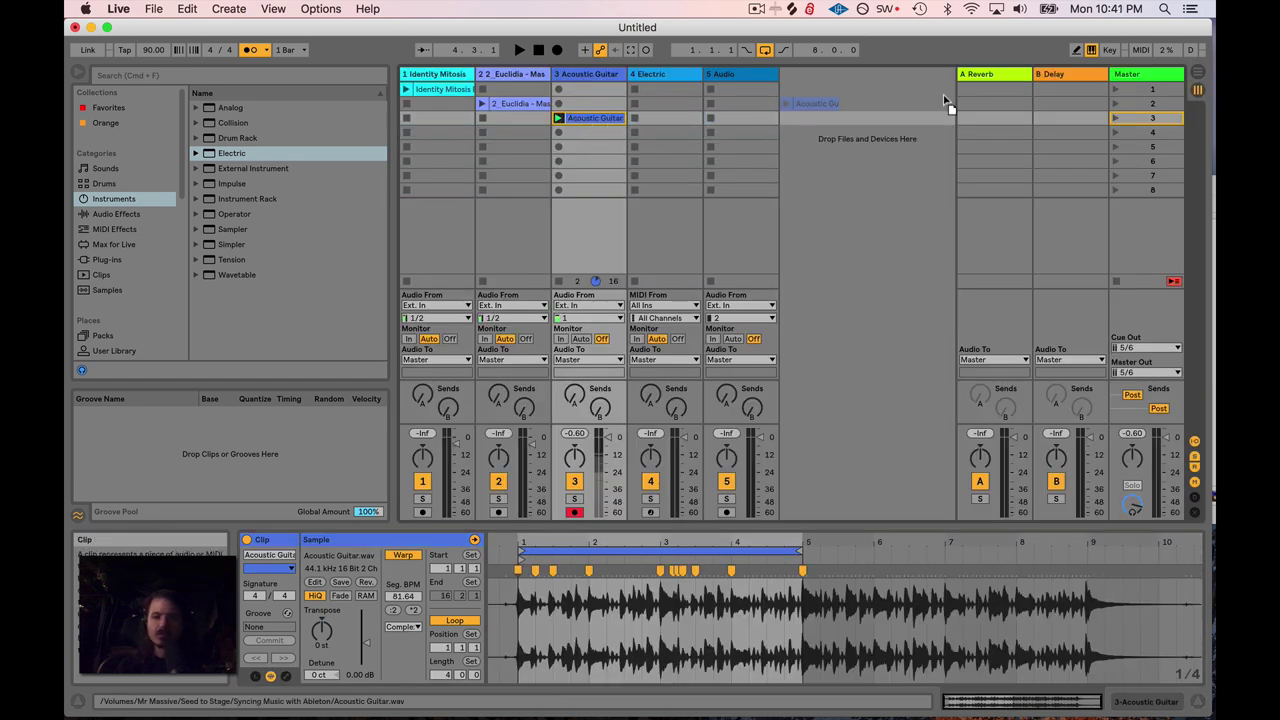
left_click_drag(1195, 72, 402, 306)
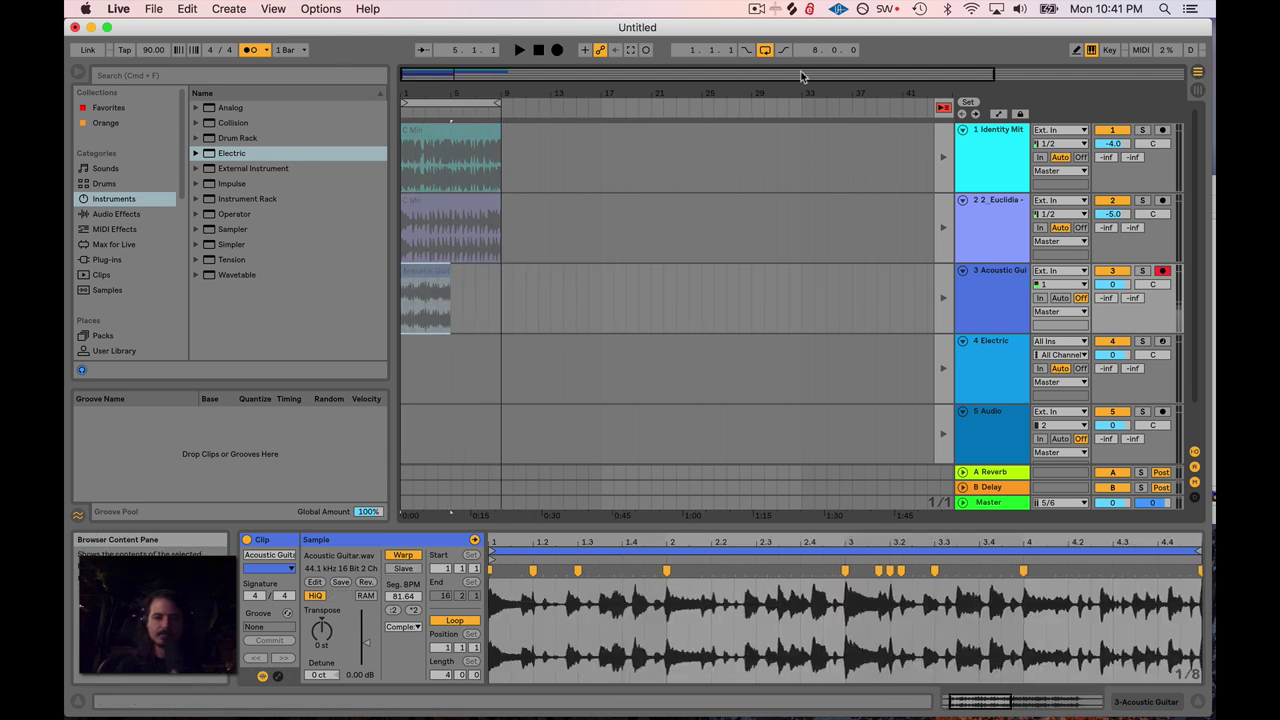
left_click(943, 107)
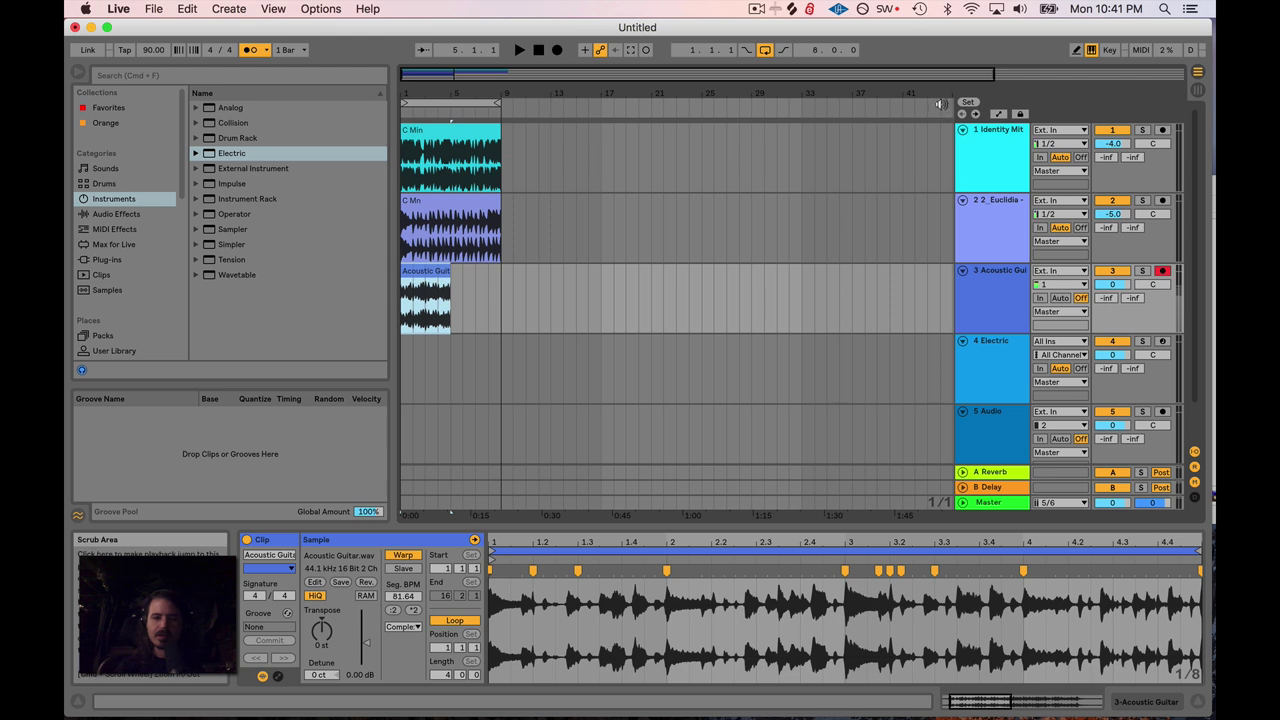
Mute both song tracks, arm the Electric track and listen to the guitar clip in a 4-bar arrangement loop to find its key
left_click_drag(459, 77, 455, 140)
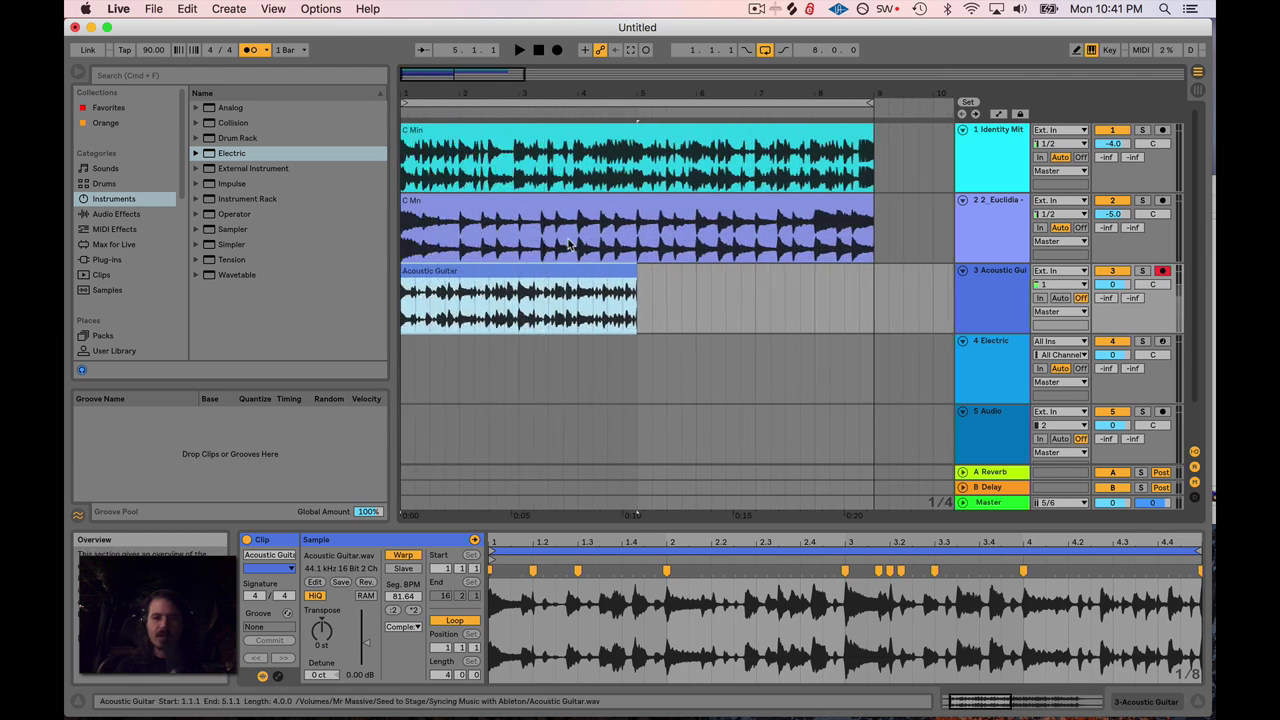
left_click(984, 364)
left_click(450, 271)
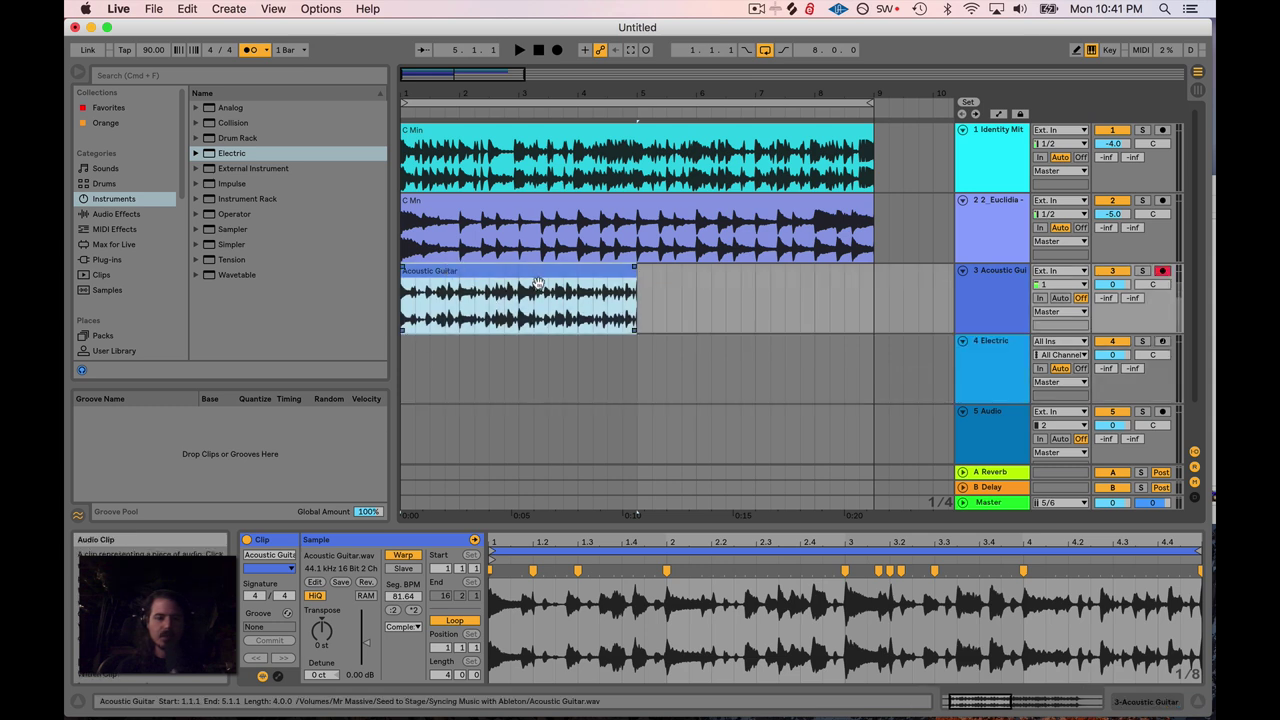
left_click(1014, 357)
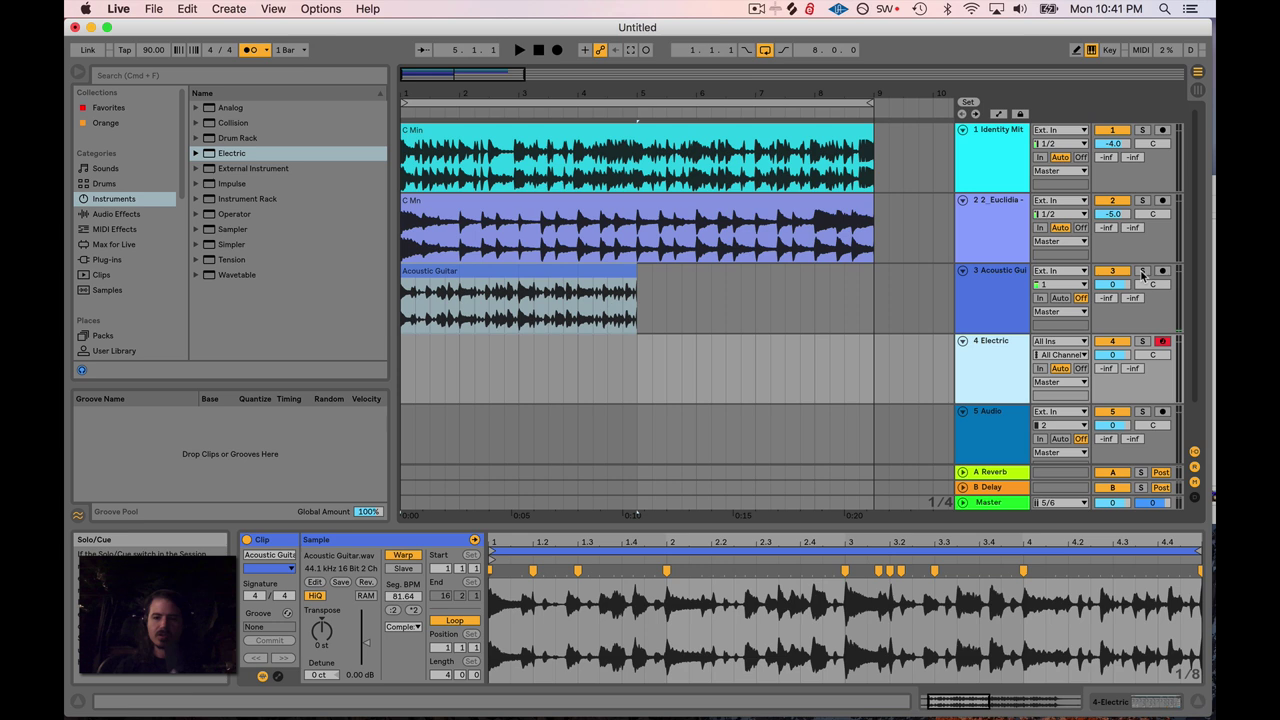
left_click(1103, 200)
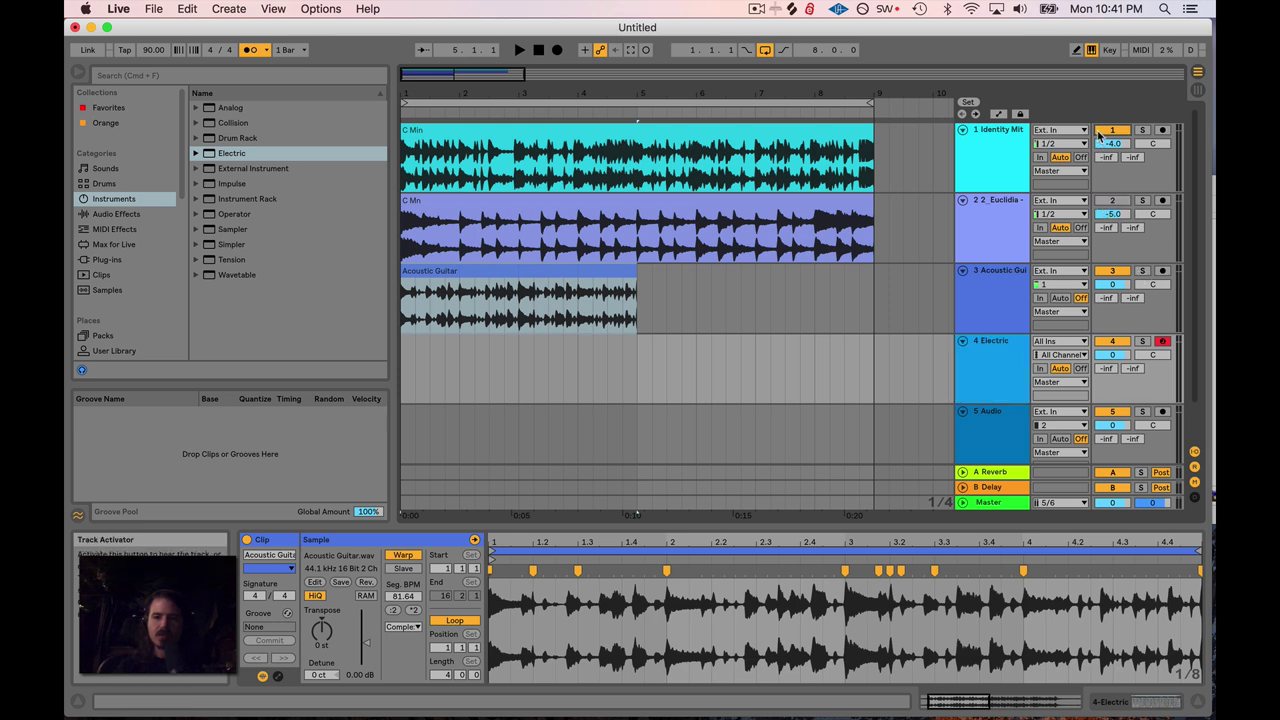
left_click_drag(875, 100, 636, 100)
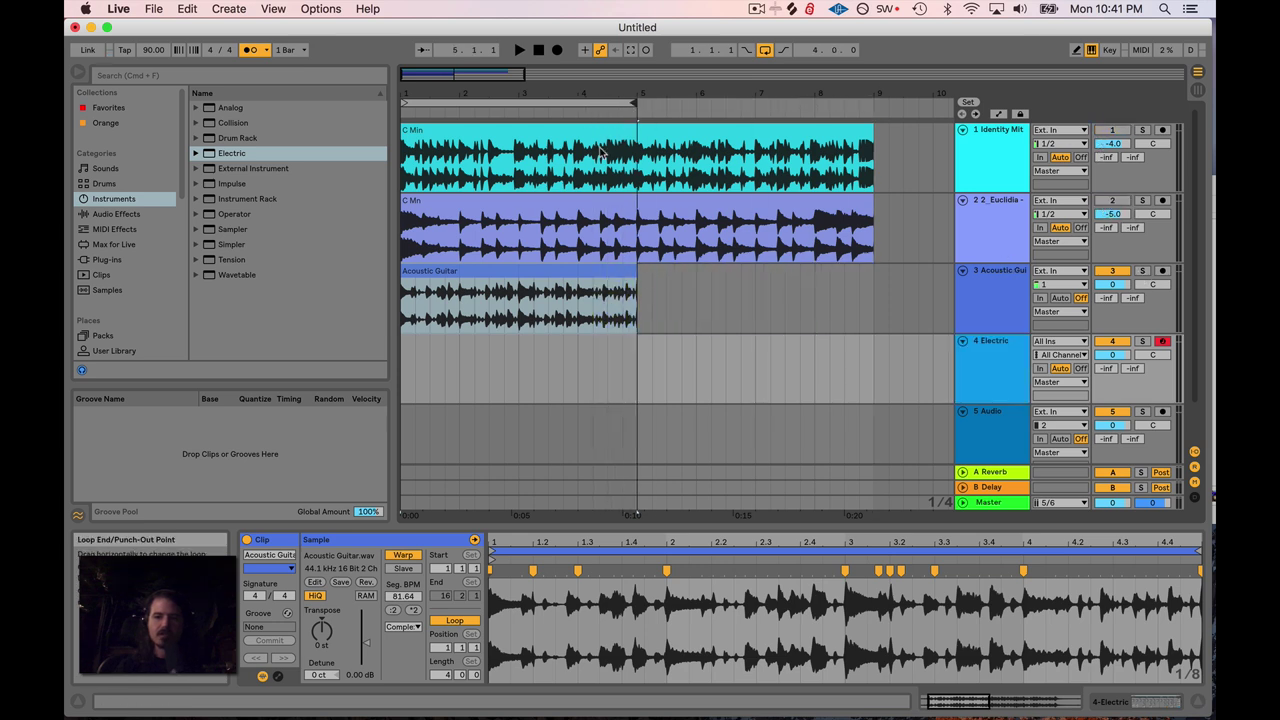
left_click(971, 366)
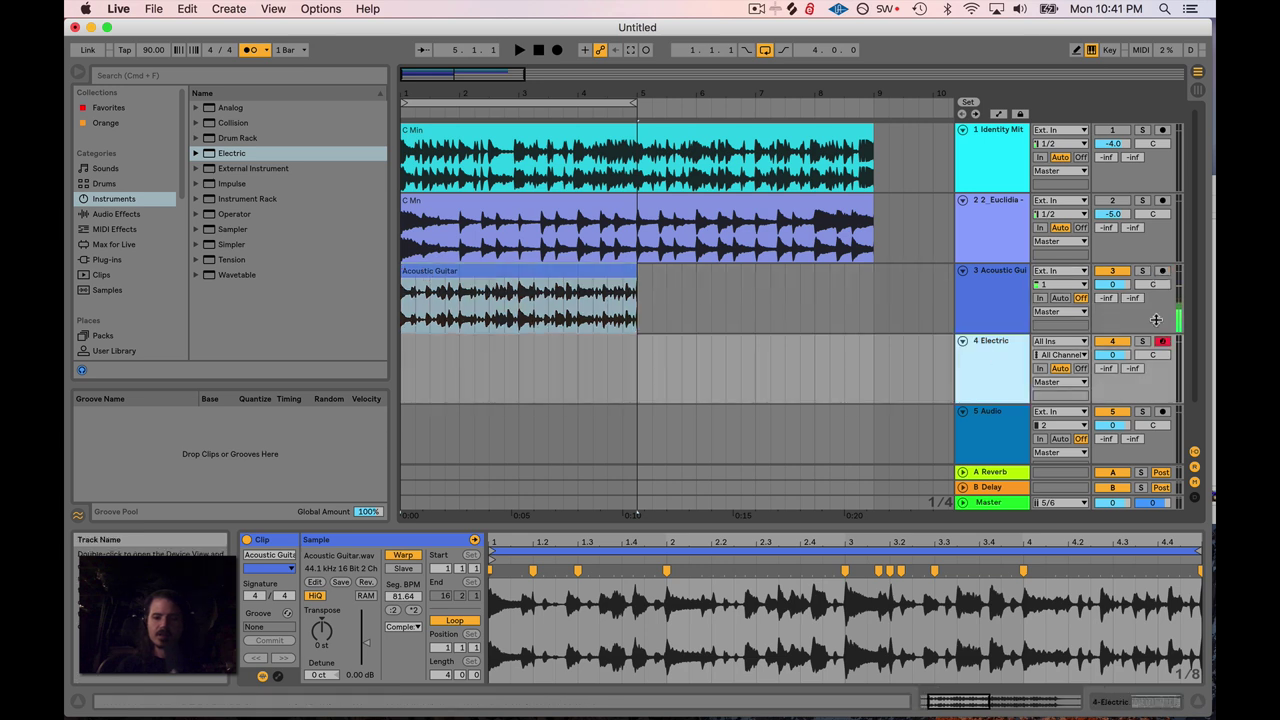
key("space")
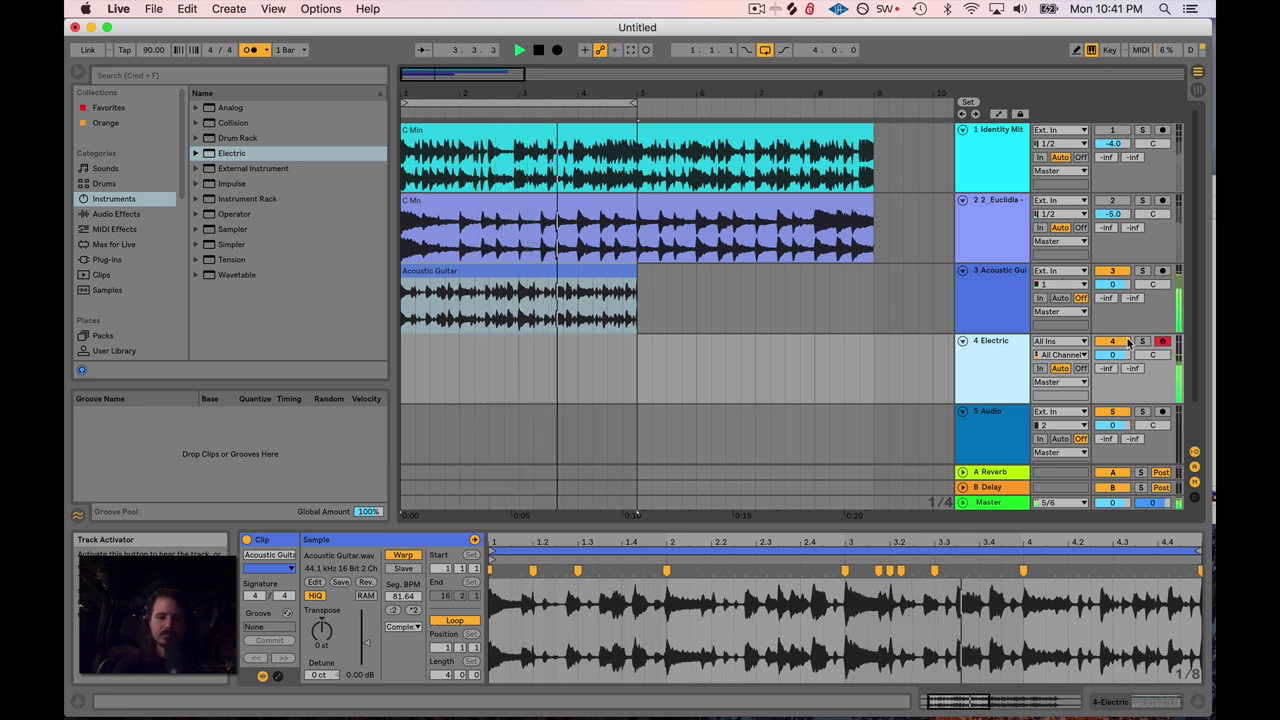
key("space")
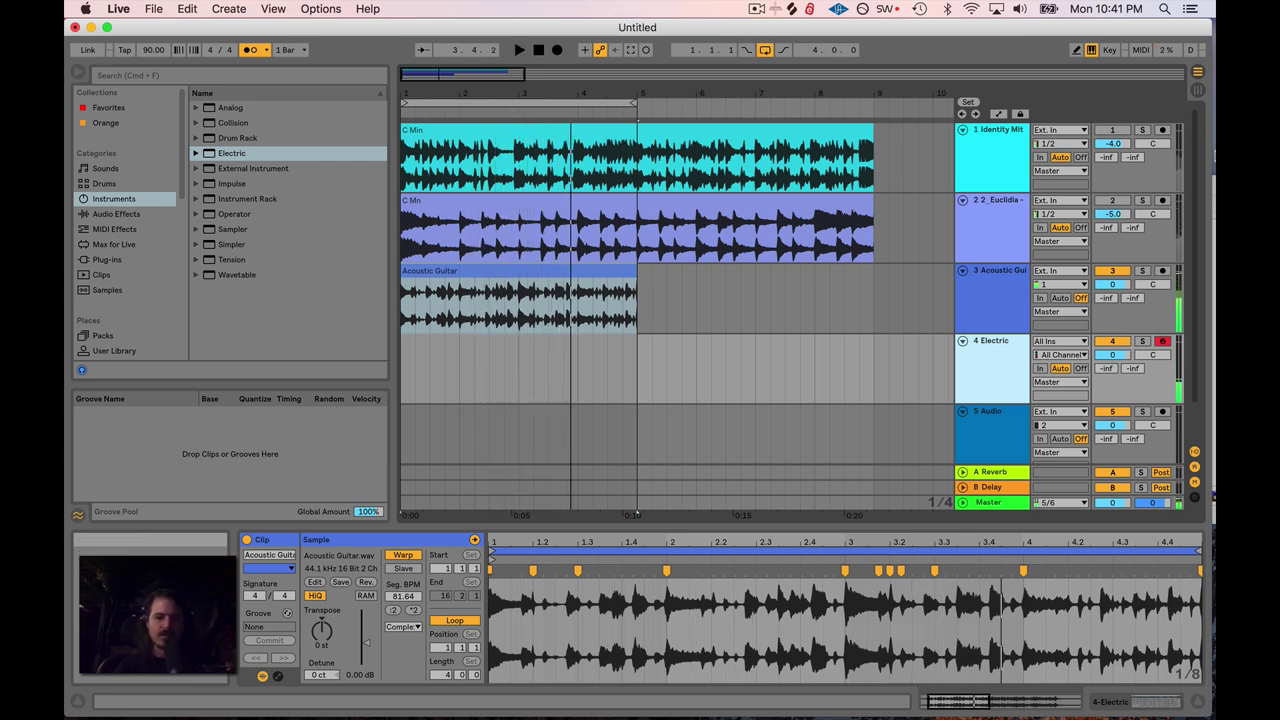
Rename the Acoustic Guitar clip in the Arrangement as BbM
right_click(415, 275)
left_click(463, 386)
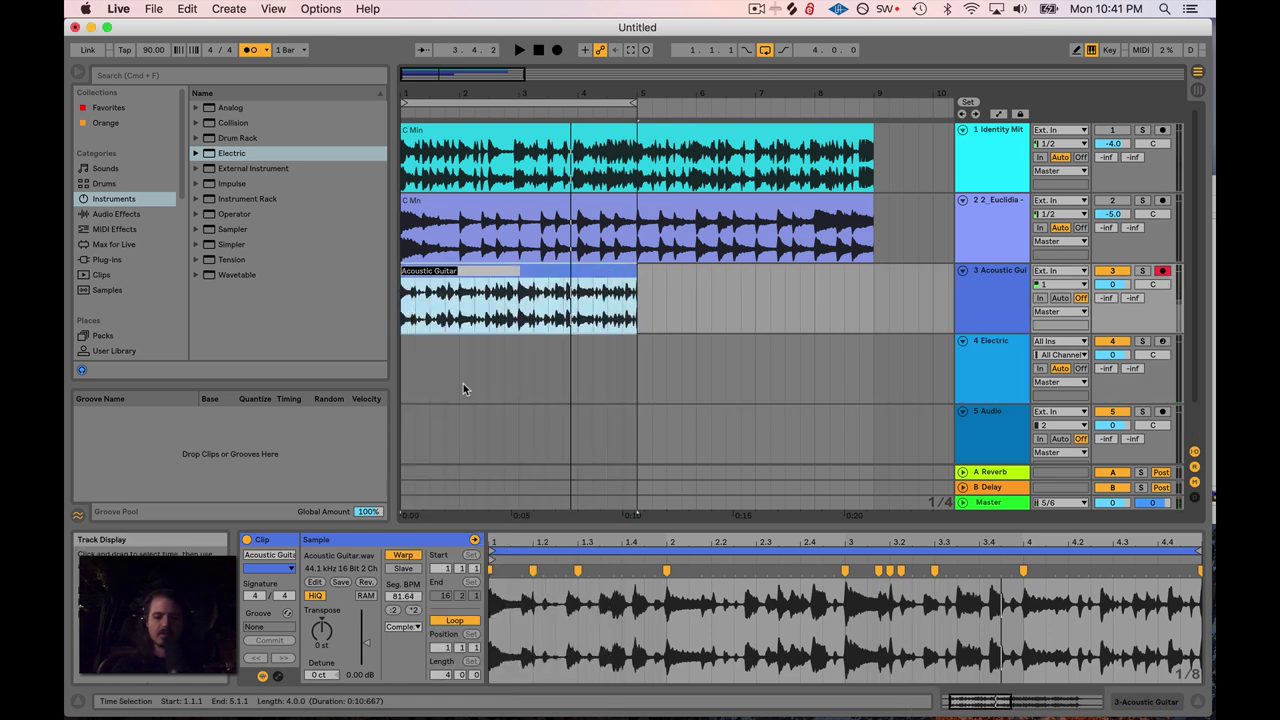
type("BbM")
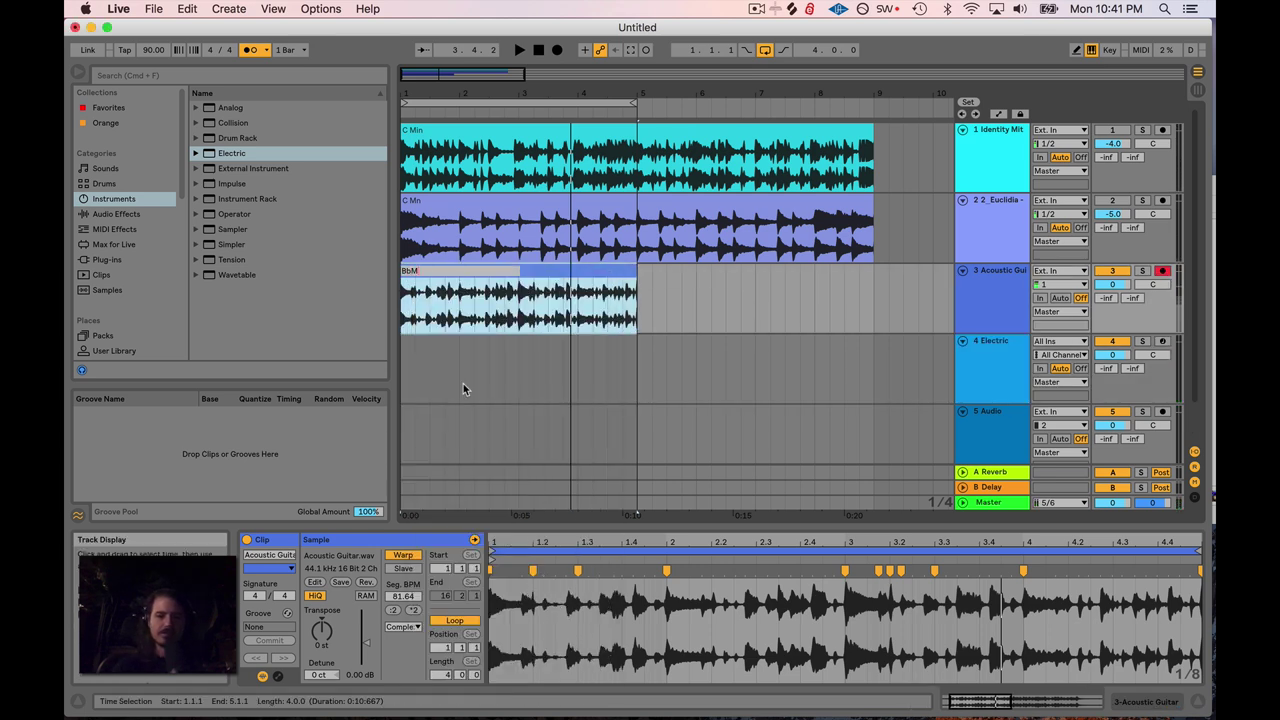
key("Return")
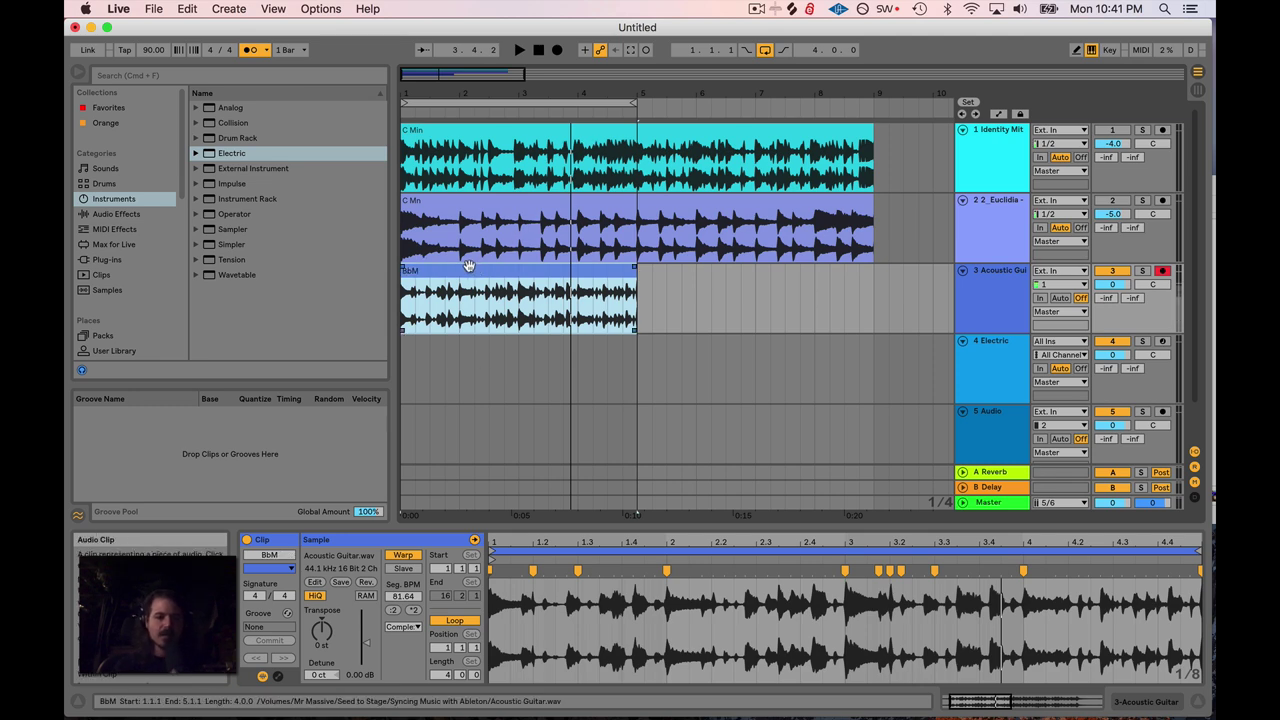
Transpose the BbM guitar clip up 2 semitones and turn off the metronome
left_click(440, 201)
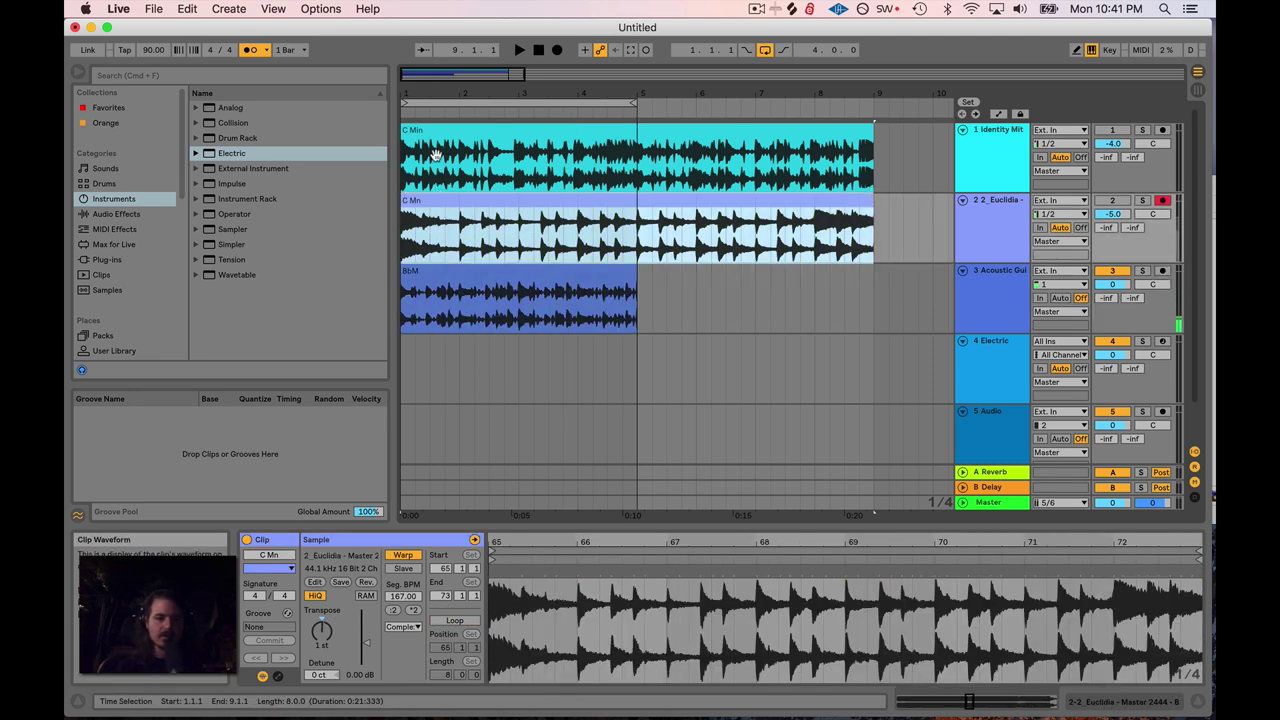
left_click(441, 271)
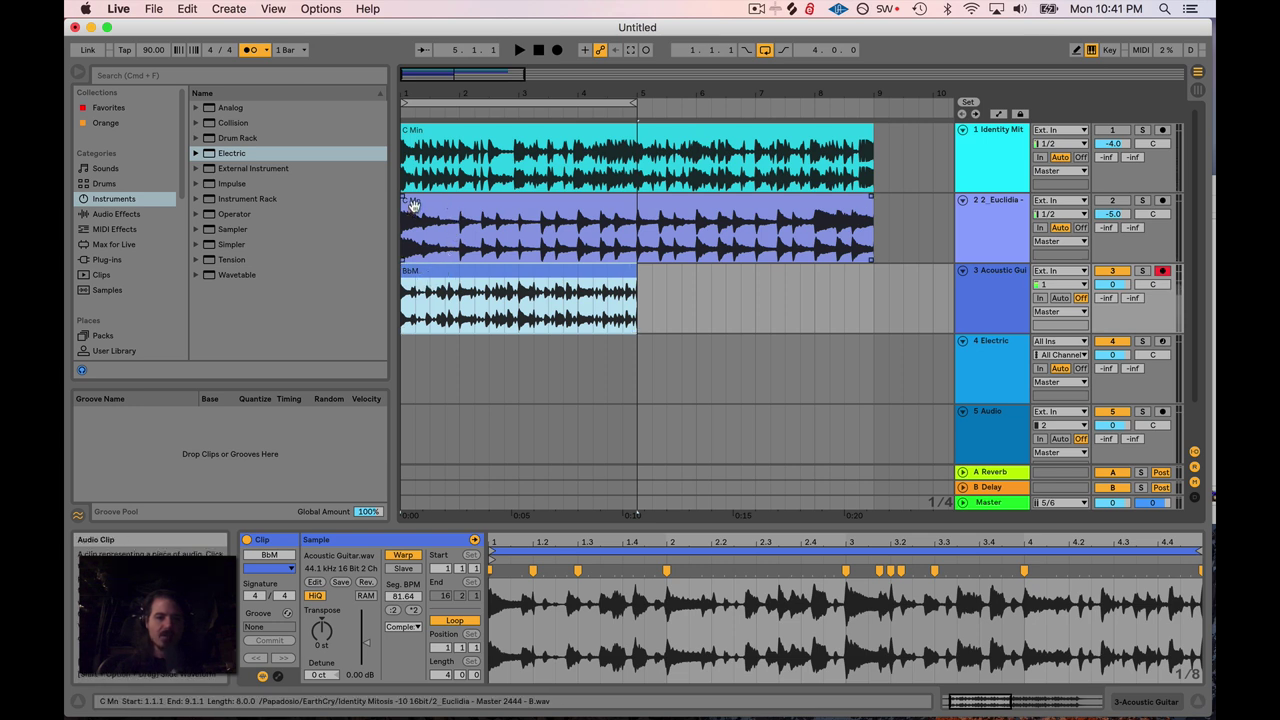
left_click(323, 627)
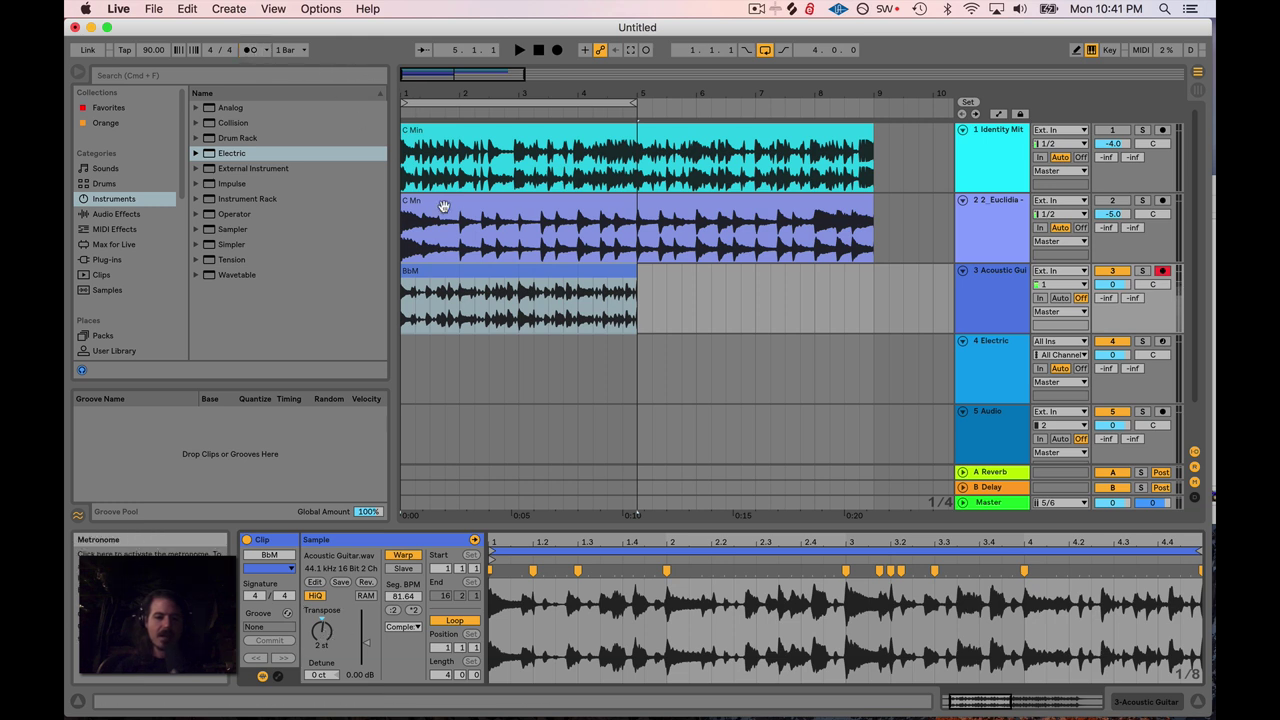
Duplicate the BbM guitar clip so the copy fills bars 5 to 9
left_click(514, 271)
key("super+d")
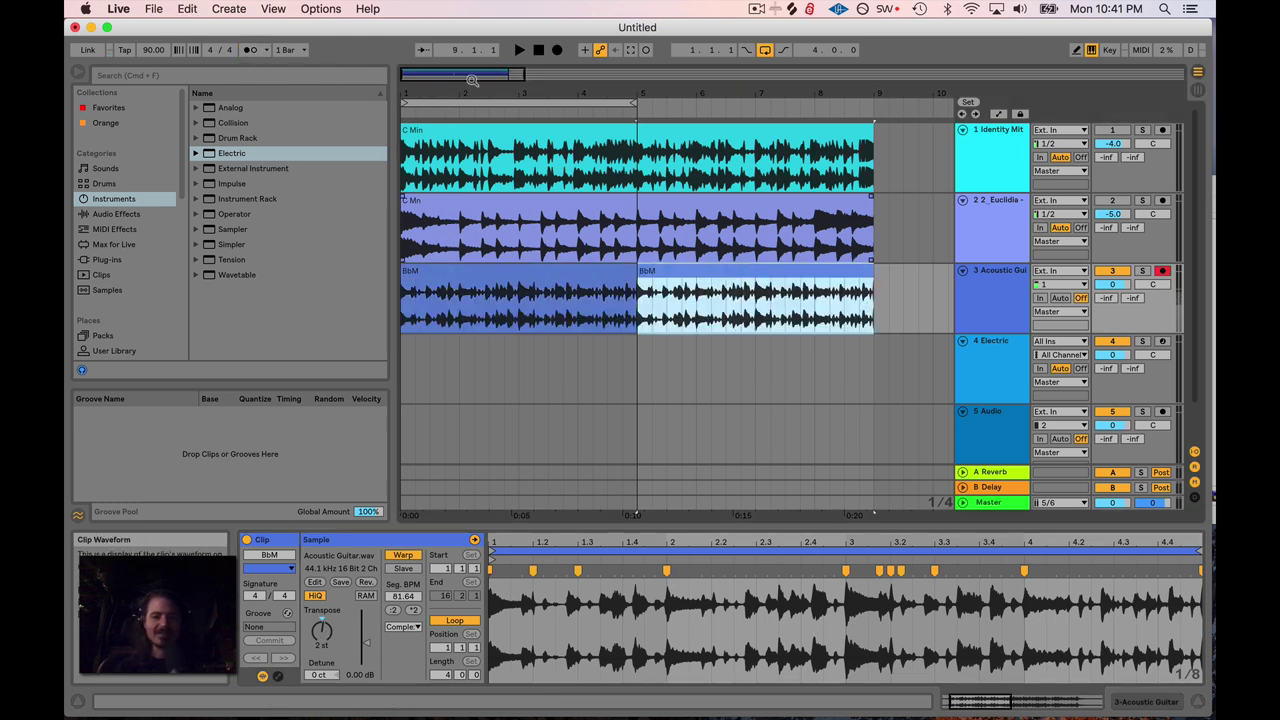
key("minus")
key("minus")
Unmute the Identity Mitosis and Euclidia tracks and play them together with the transposed guitar
left_click(1114, 201)
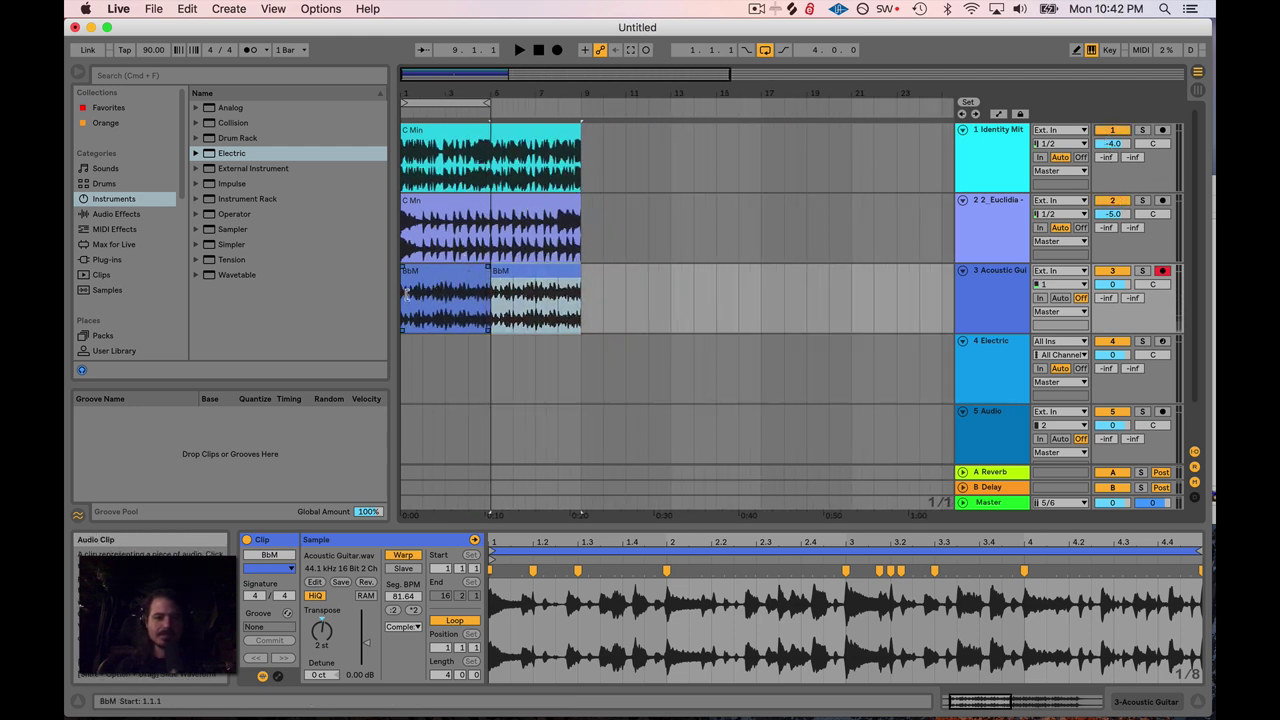
left_click(469, 275)
key("space")
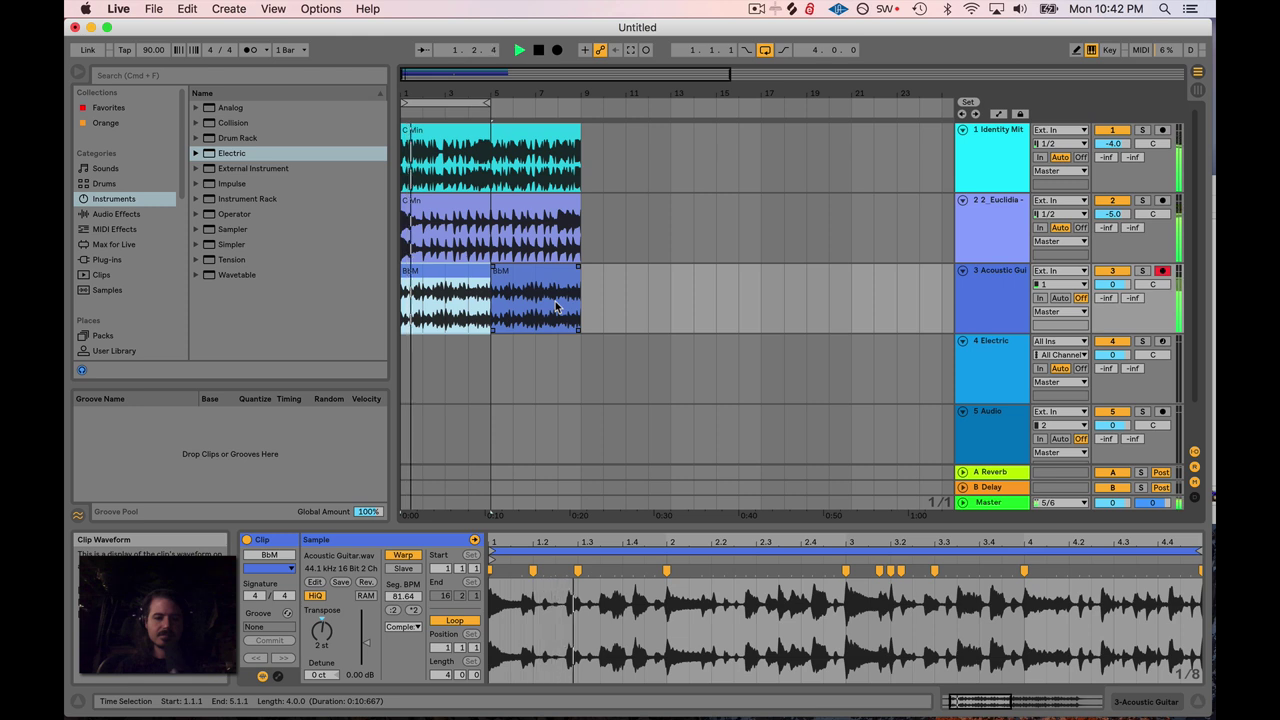
key("space")
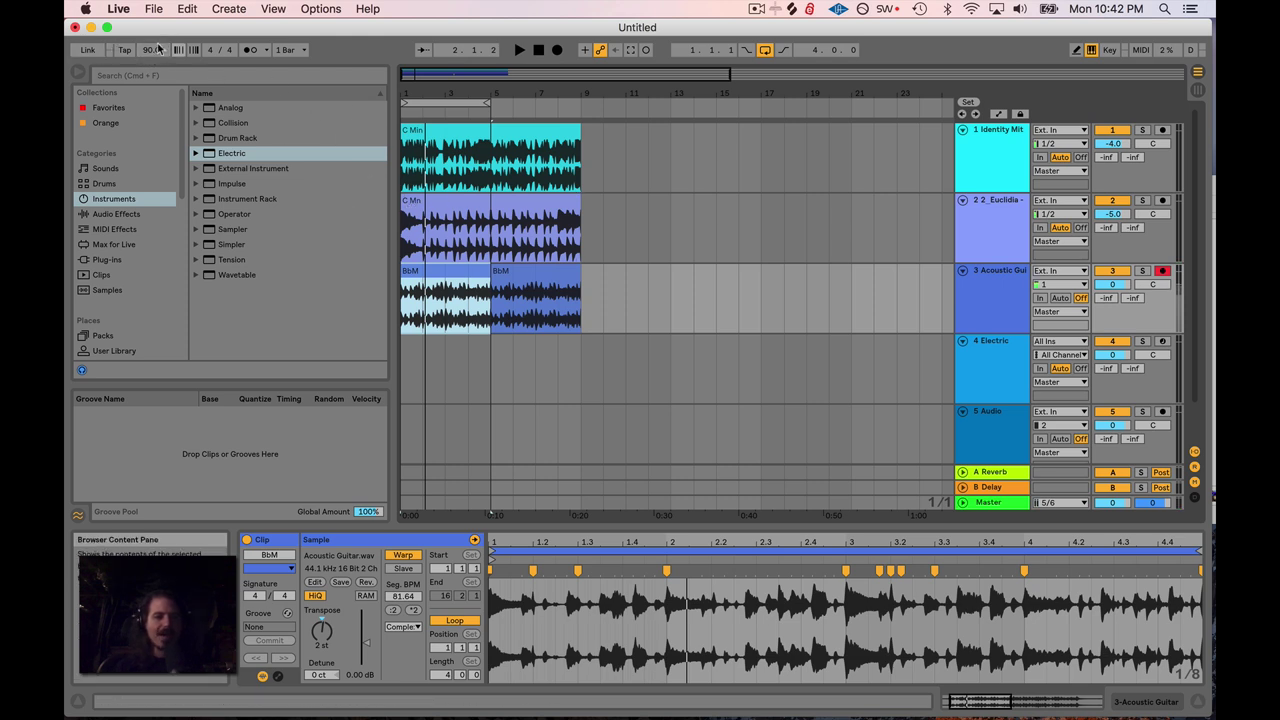
Set the project tempo to 152 BPM and play the guitar clips against both song loops
left_click_drag(158, 48, 158, 0)
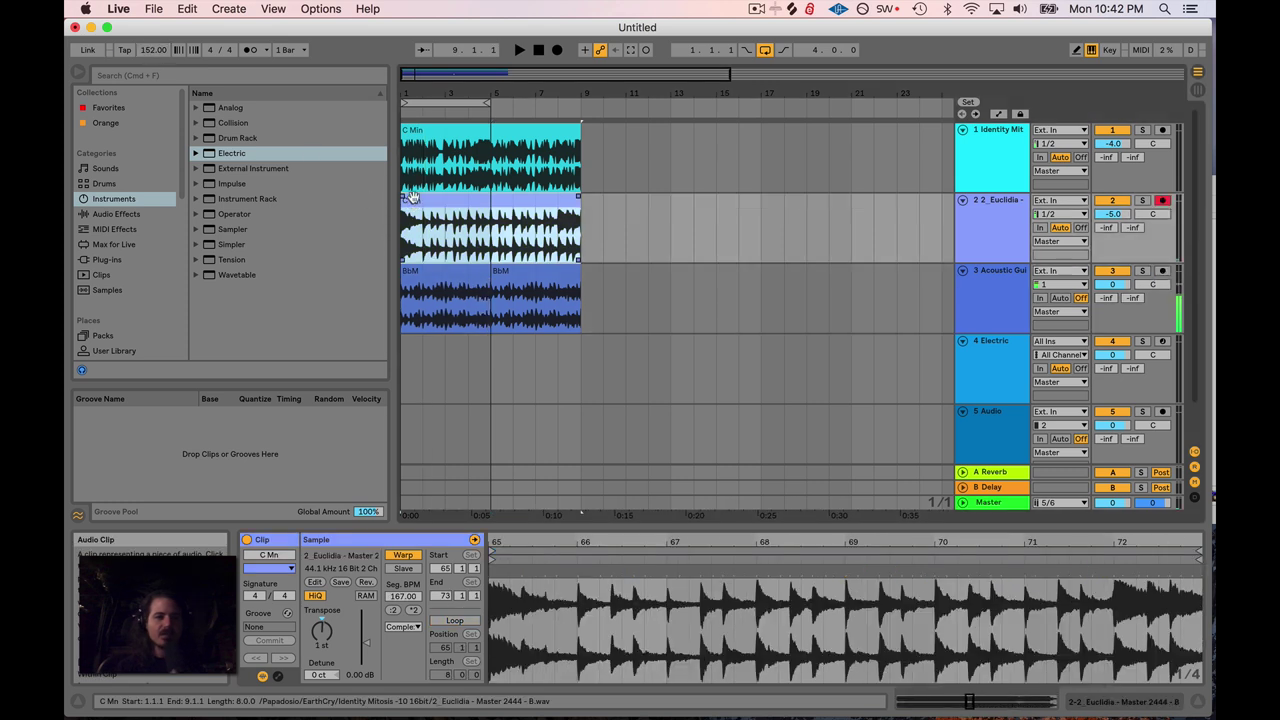
left_click(437, 270)
left_click(535, 295)
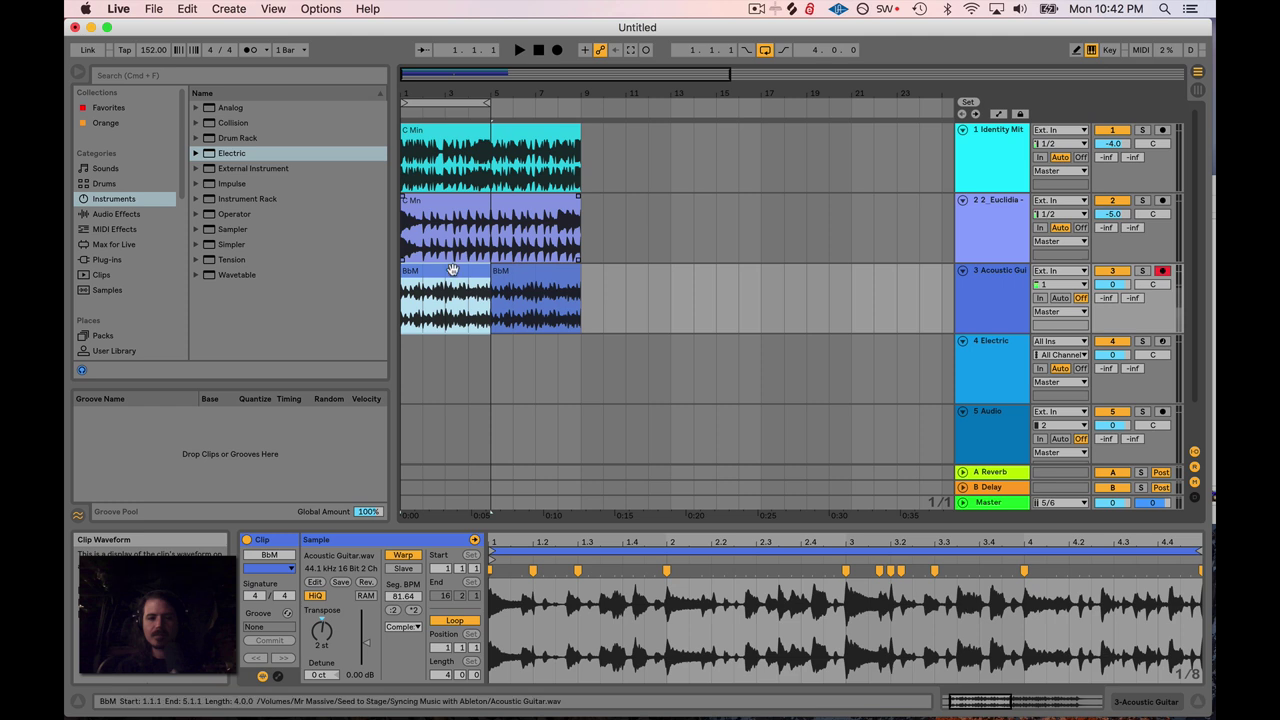
left_click(527, 280)
left_click(418, 288)
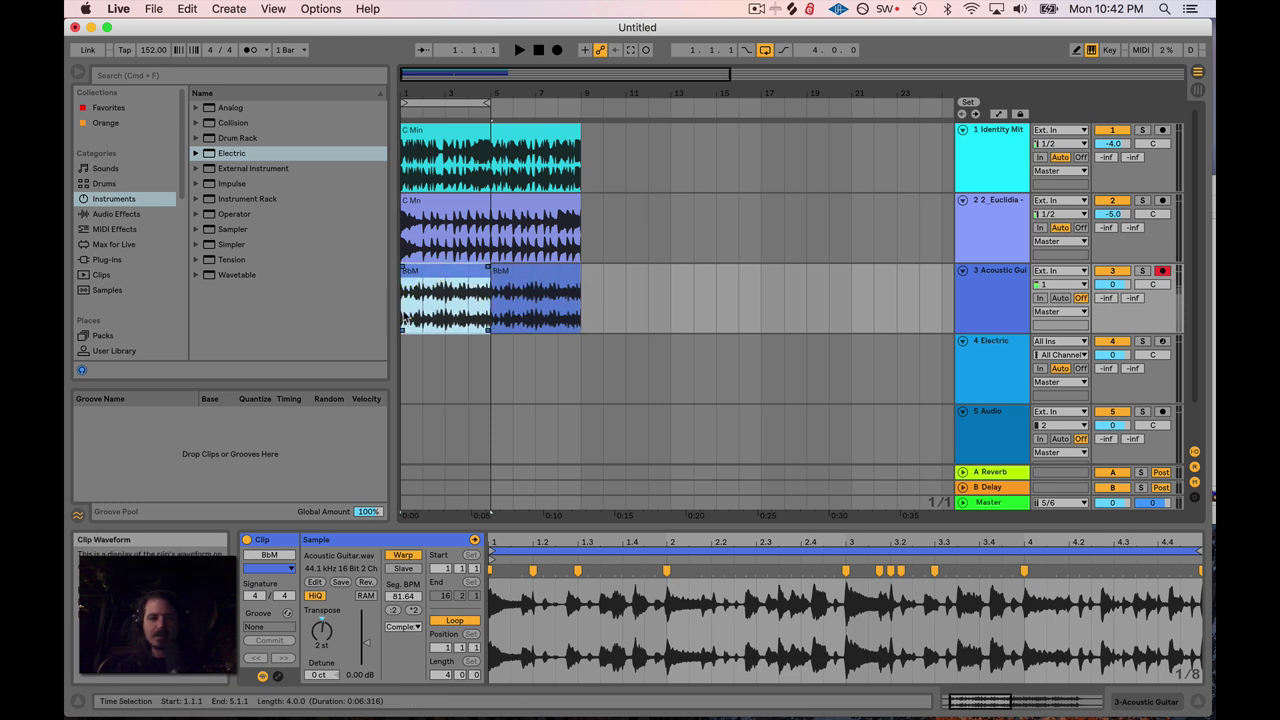
left_click(407, 315)
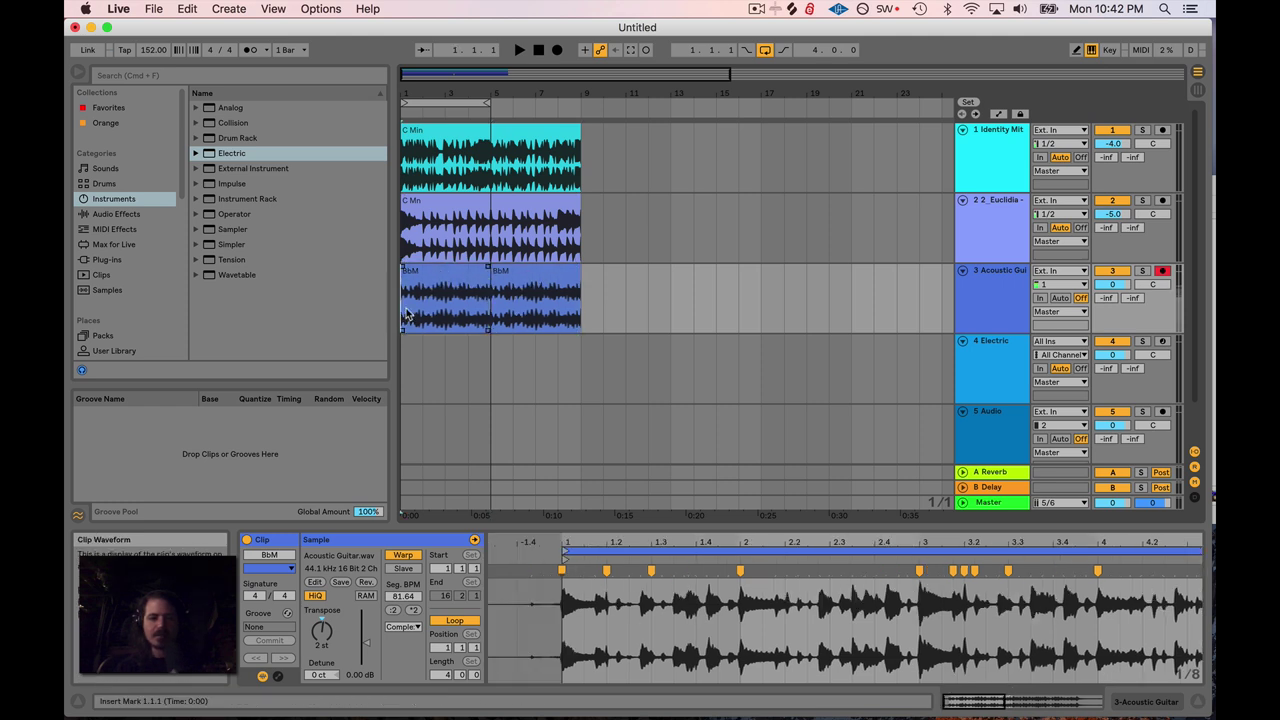
left_click(532, 279)
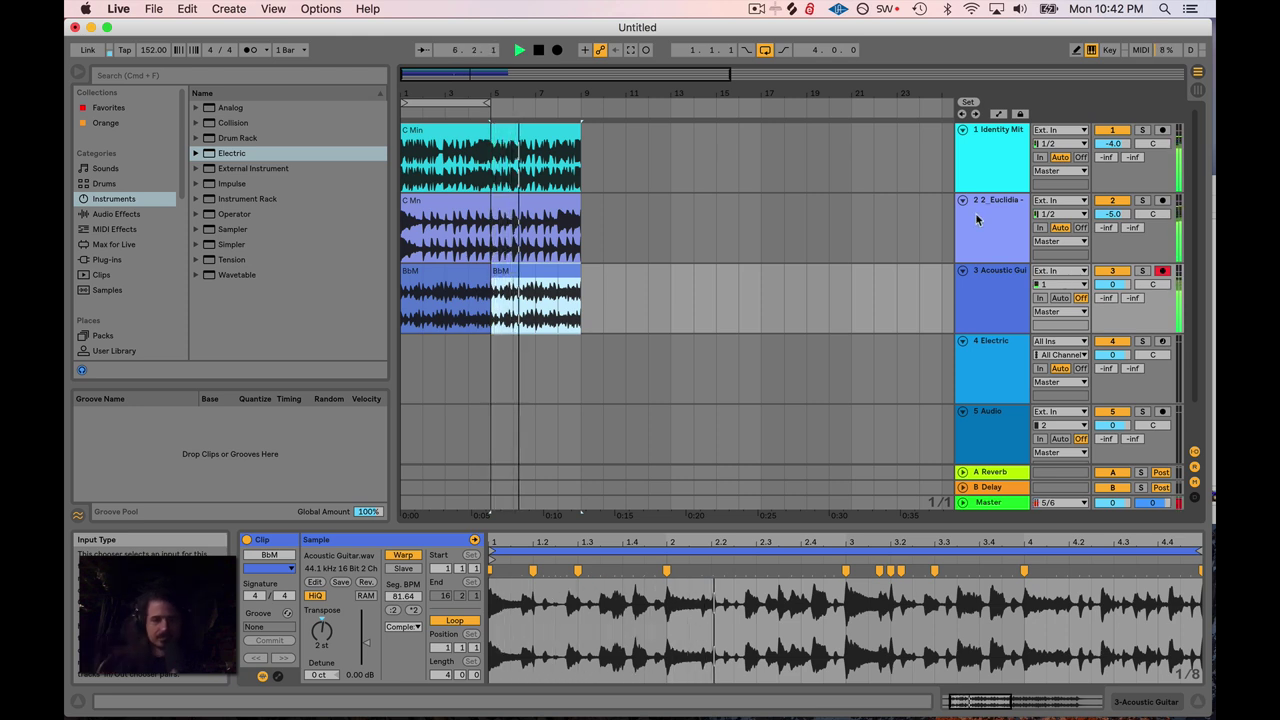
Extend the arrangement loop to 8 bars and stop playback after listening to it
left_click_drag(488, 101, 576, 101)
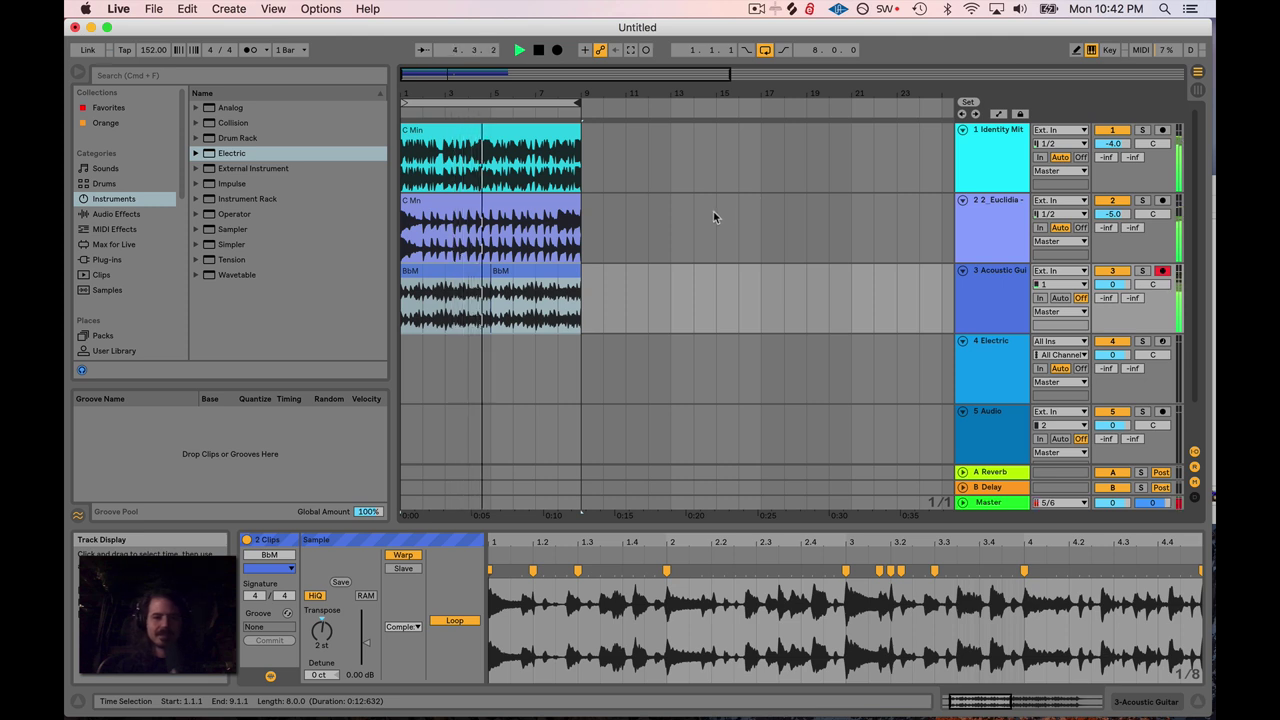
key("space")
Delete the second BbM guitar clip, starting at bar 5
left_click(540, 270)
left_click(540, 270)
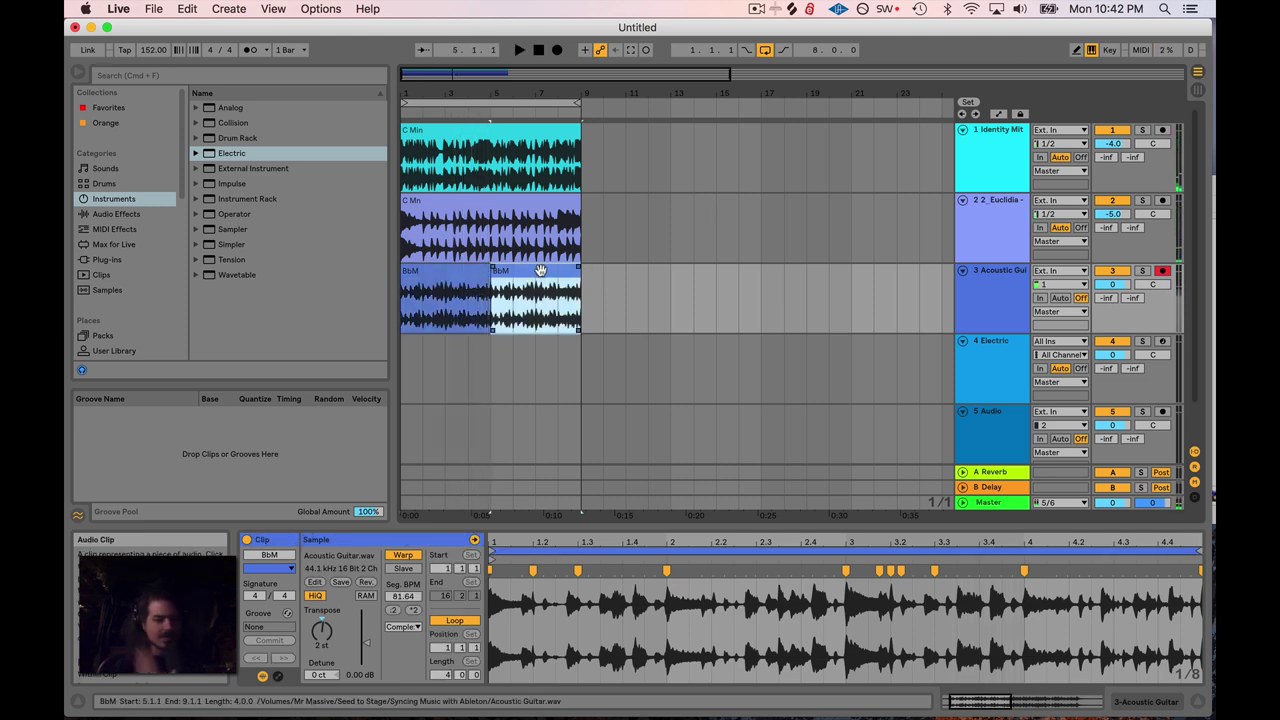
right_click(540, 270)
left_click(565, 316)
Double the BbM clip's original tempo to 163.28 BPM, extend the clip to 8 bars and play it with the song loops
left_click(462, 272)
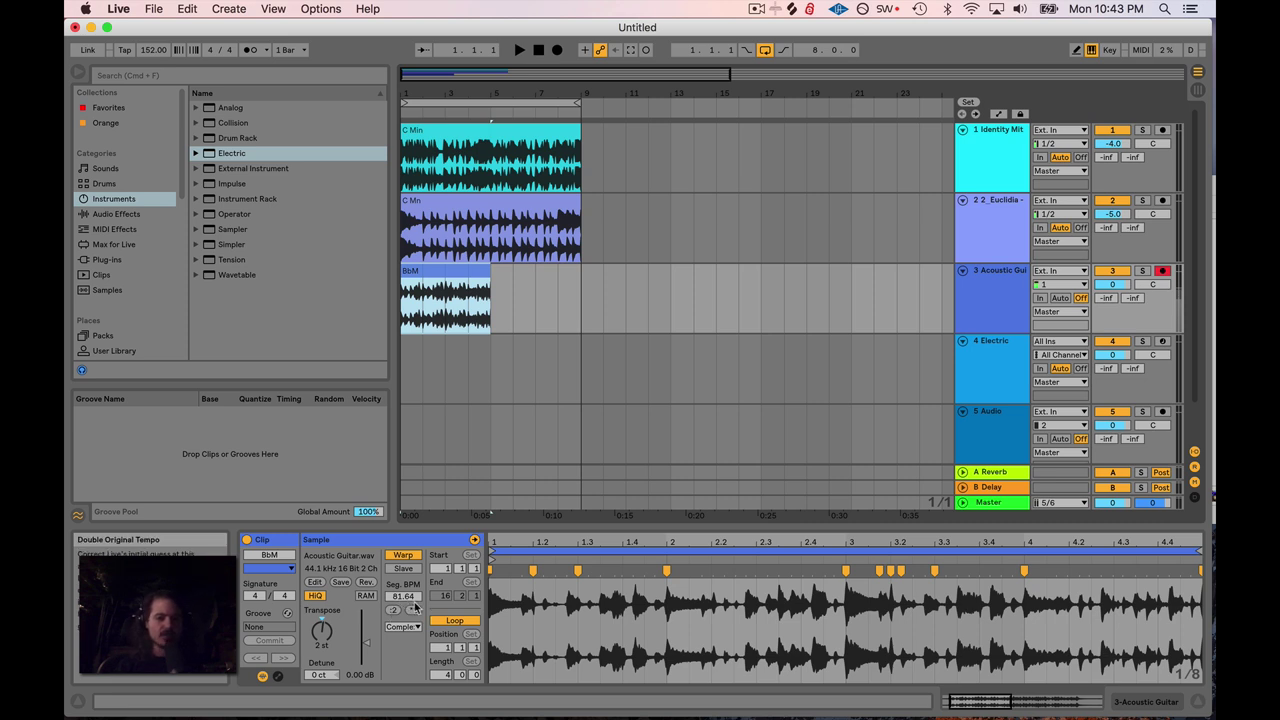
left_click(413, 610)
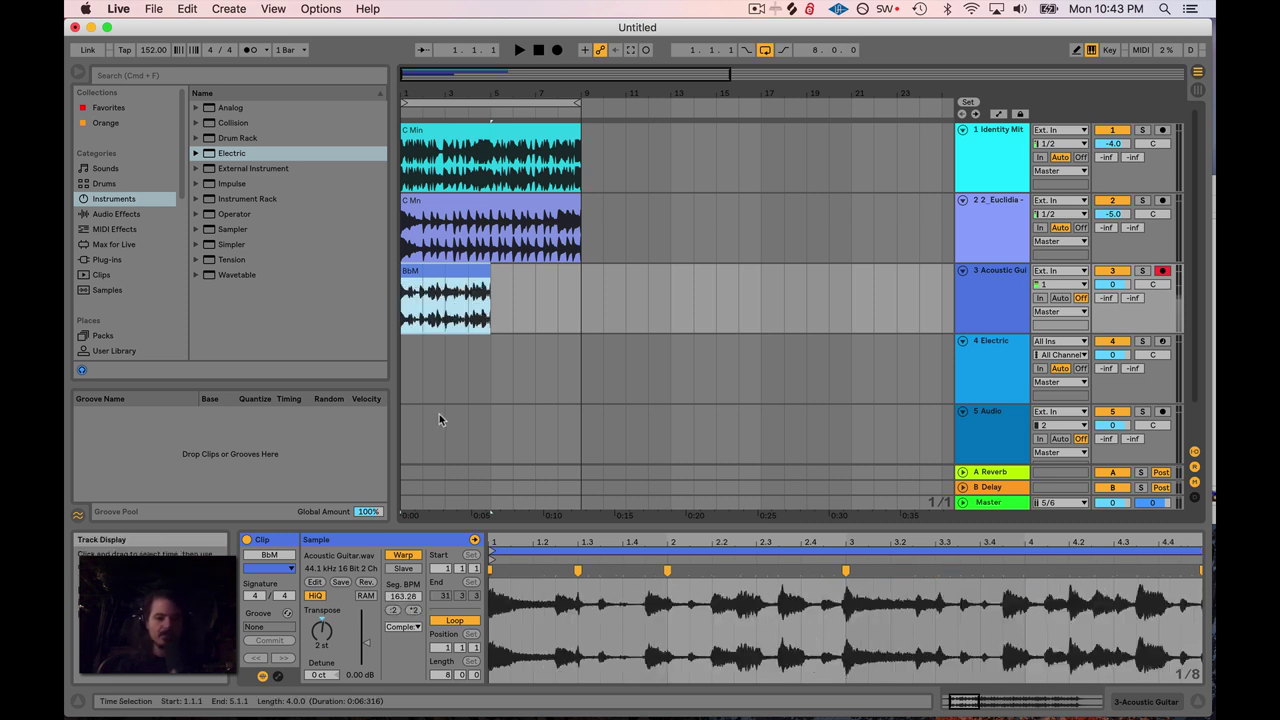
left_click_drag(488, 276, 580, 276)
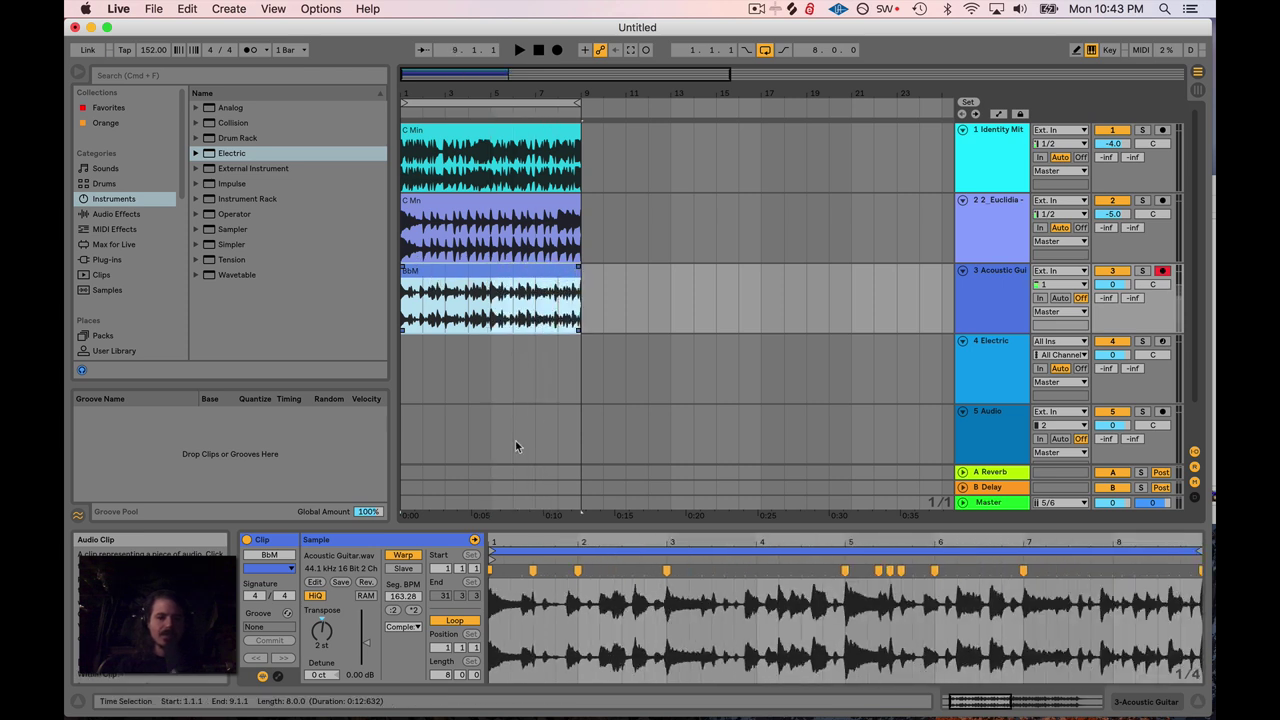
left_click(518, 50)
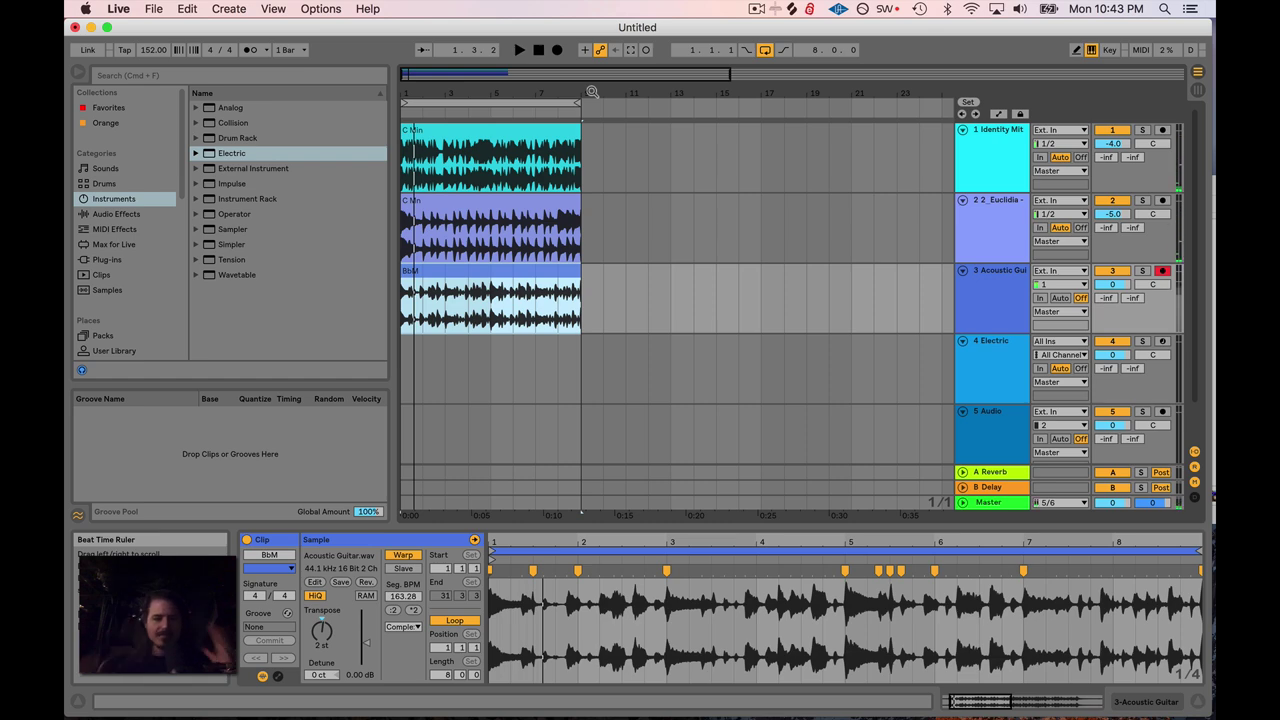
left_click_drag(551, 74, 551, 63)
left_click(455, 271)
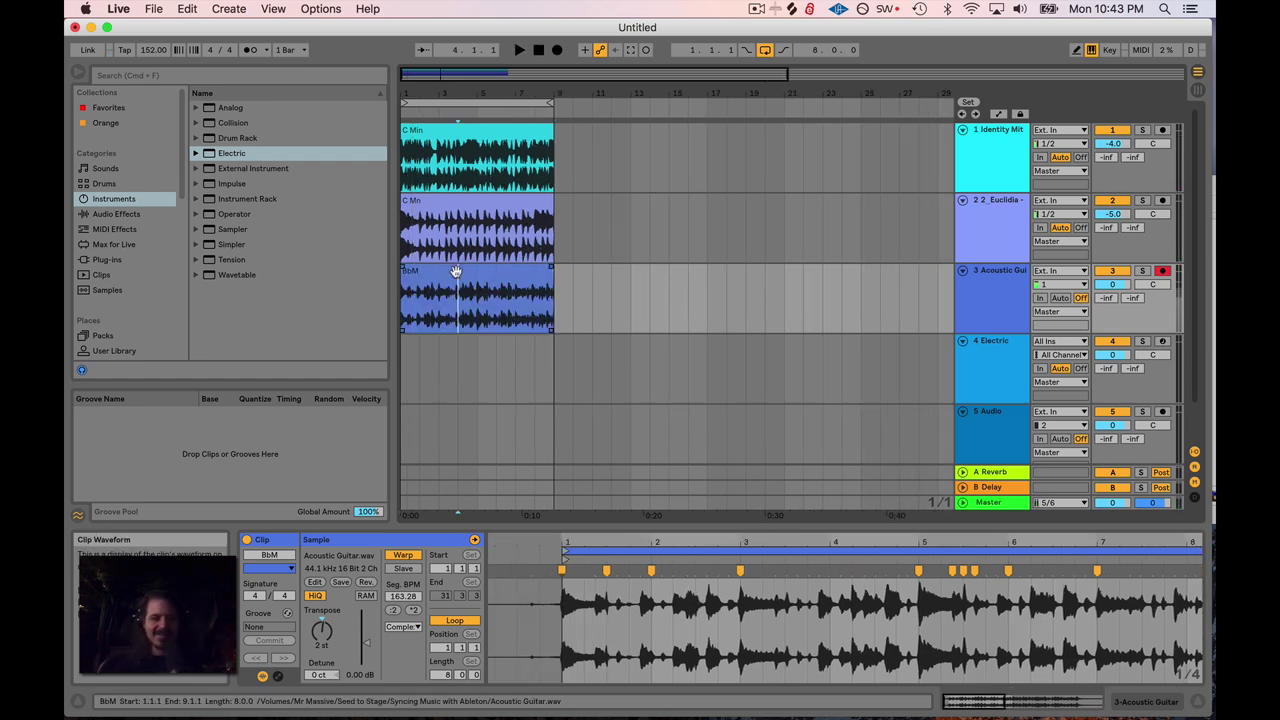
left_click(457, 201)
left_click(460, 131)
left_click(465, 210)
left_click(465, 290)
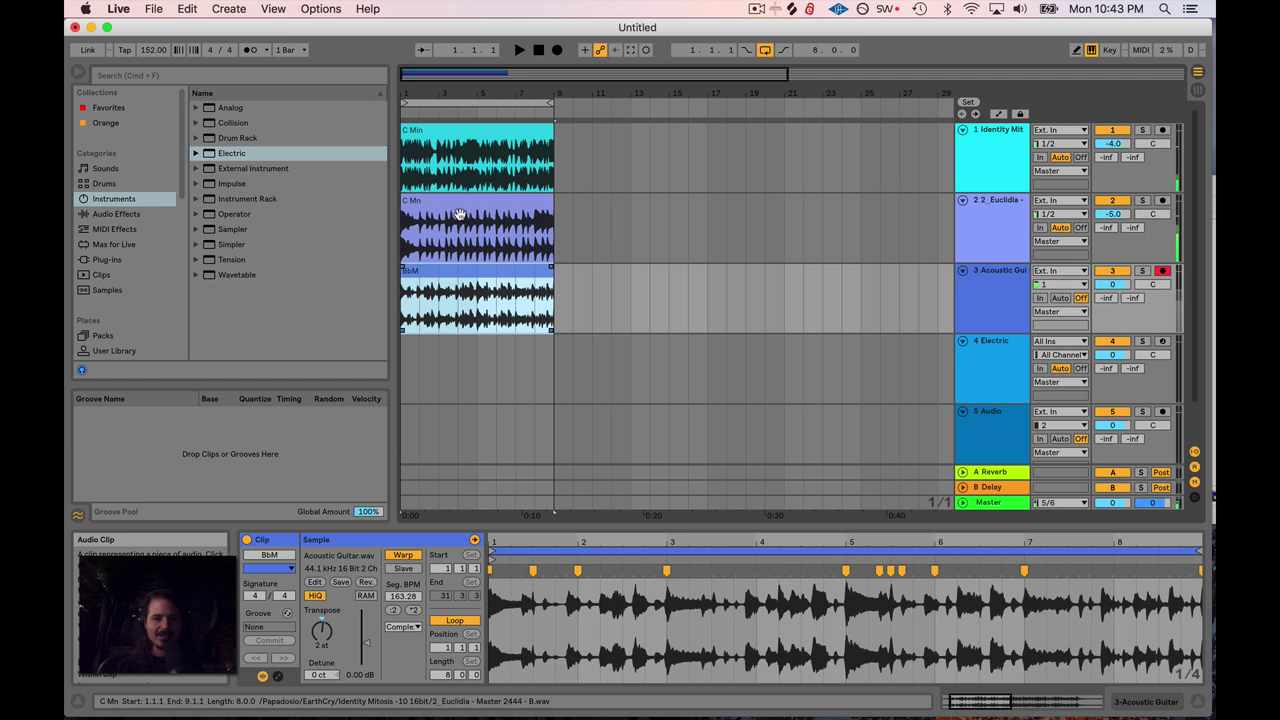
left_click(460, 220)
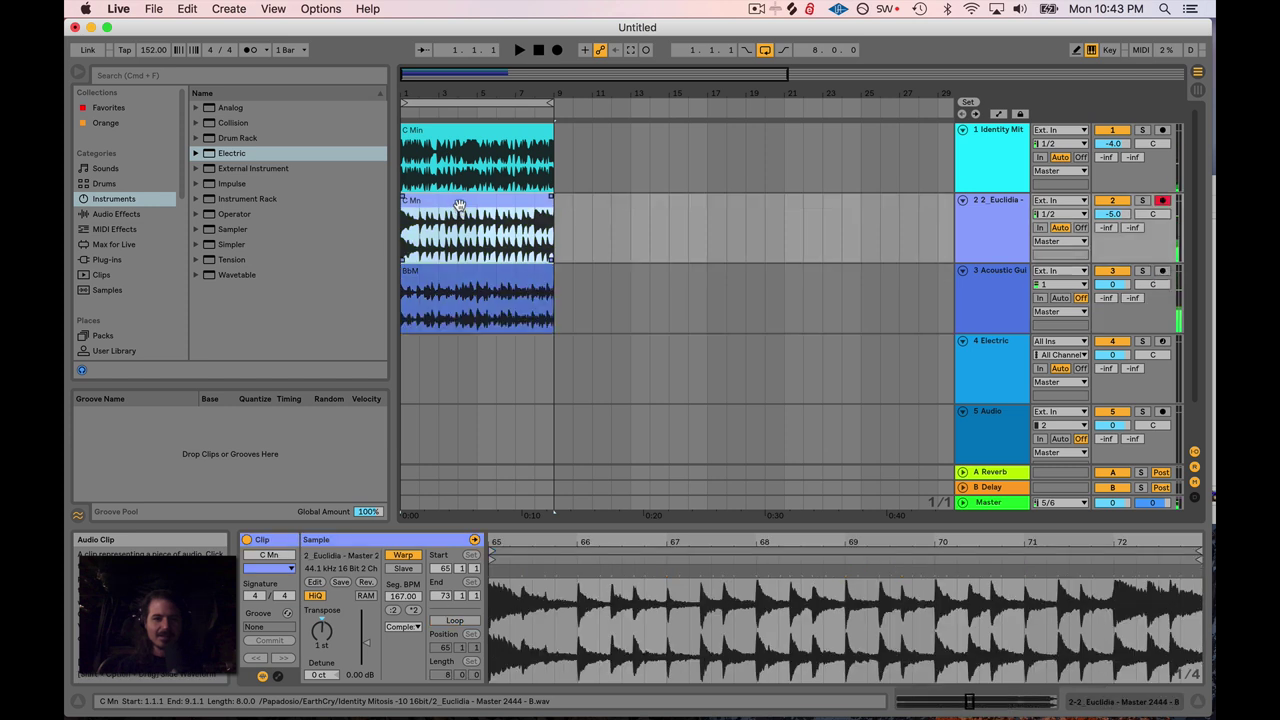
left_click(433, 103)
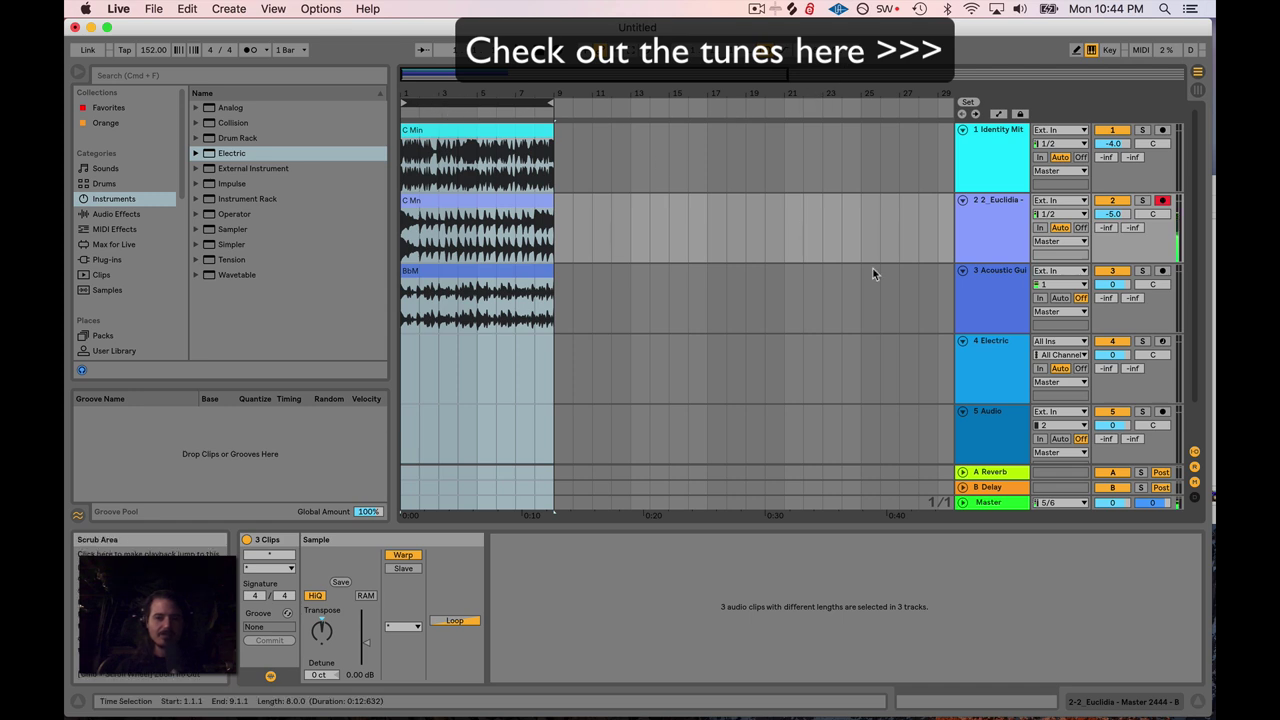
left_click(985, 342)
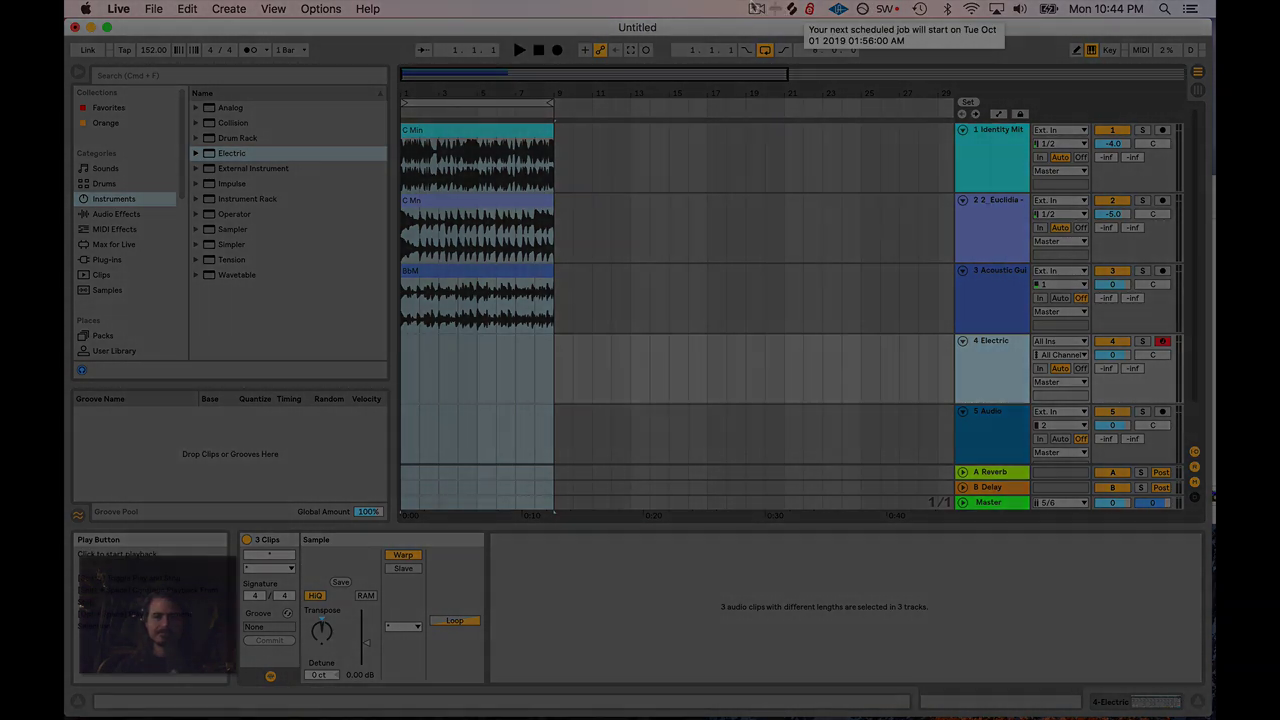
left_click(757, 9)
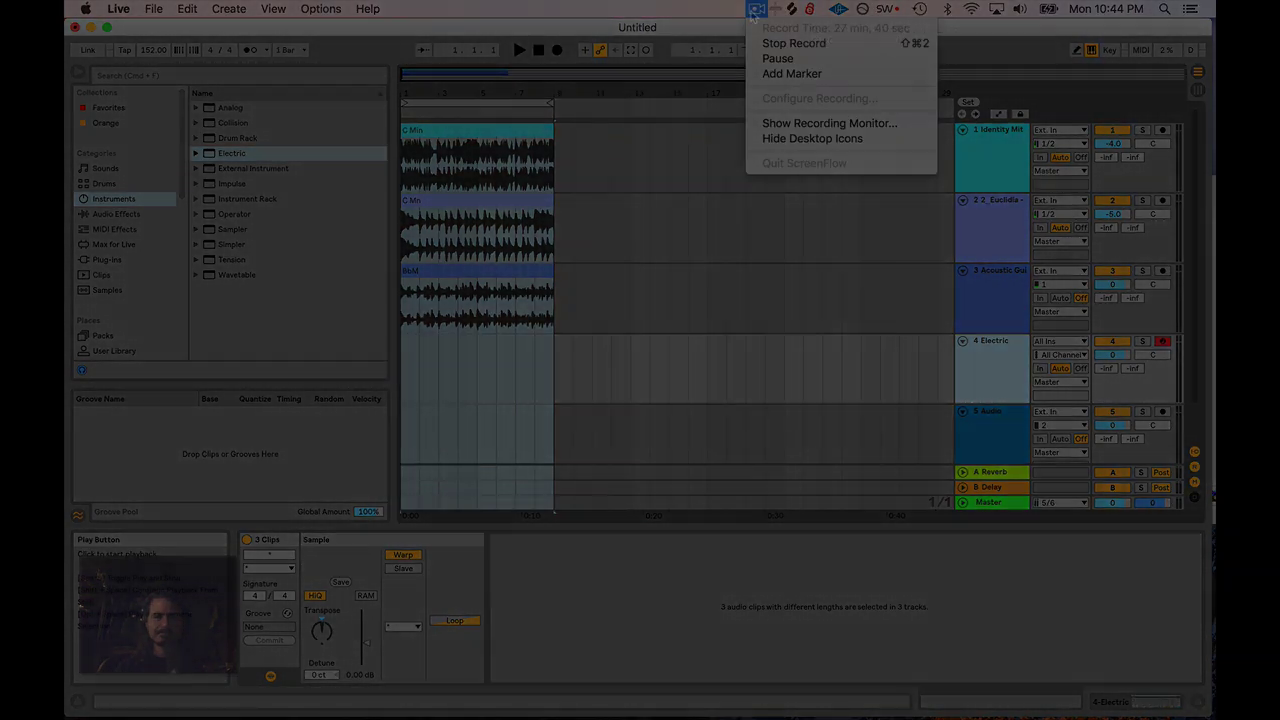